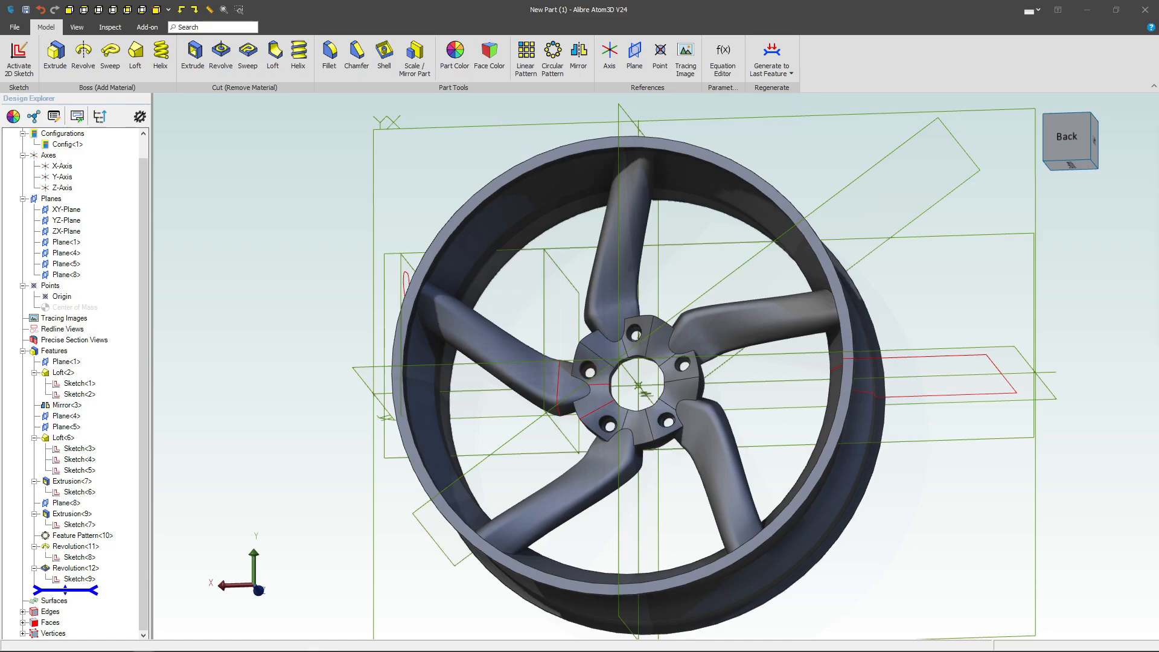
Set the wheel's NumberToPattern parameter to 6 in the Equation Editor.
left_click_drag(1158, 131, 1154, 130)
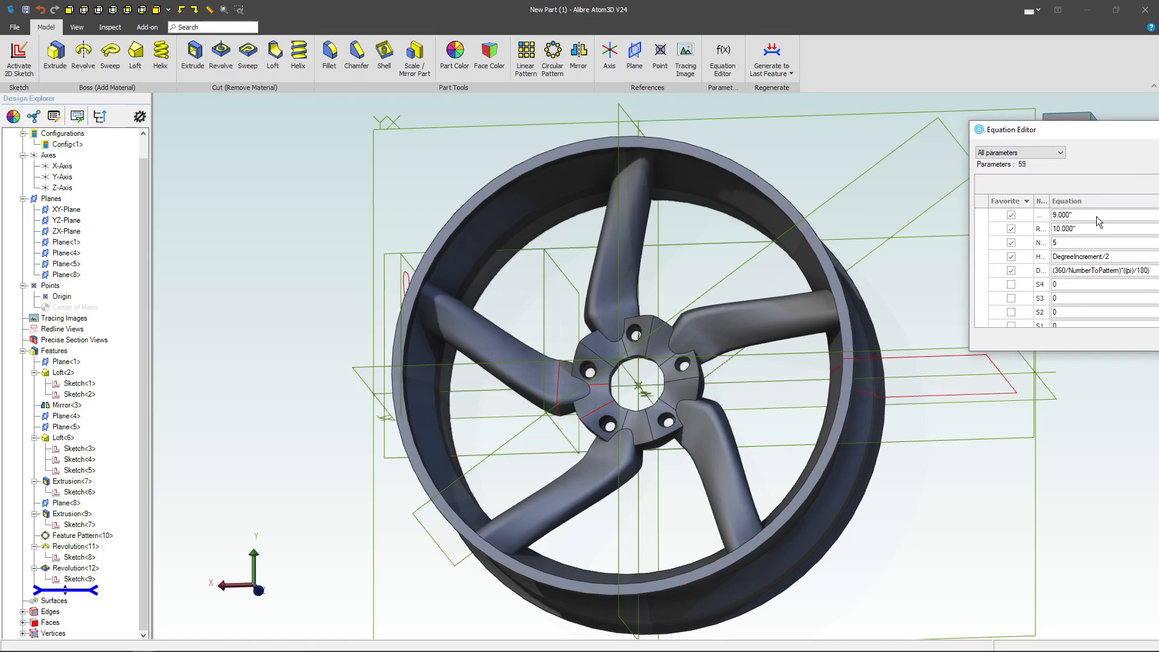
left_click(1067, 242)
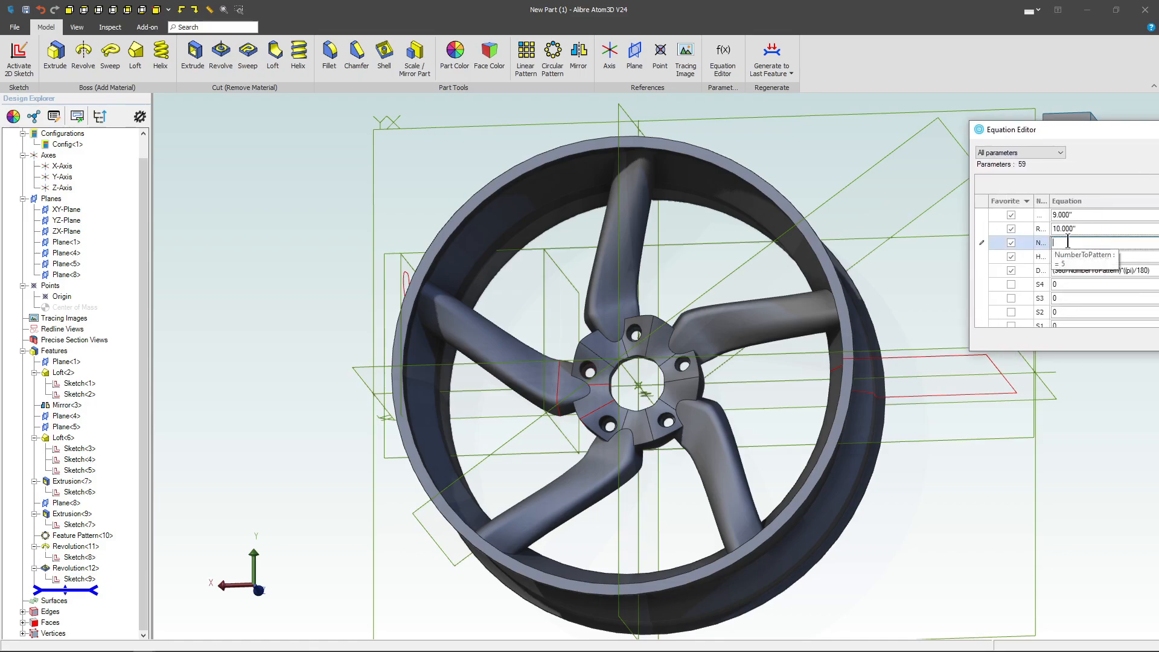
type("6")
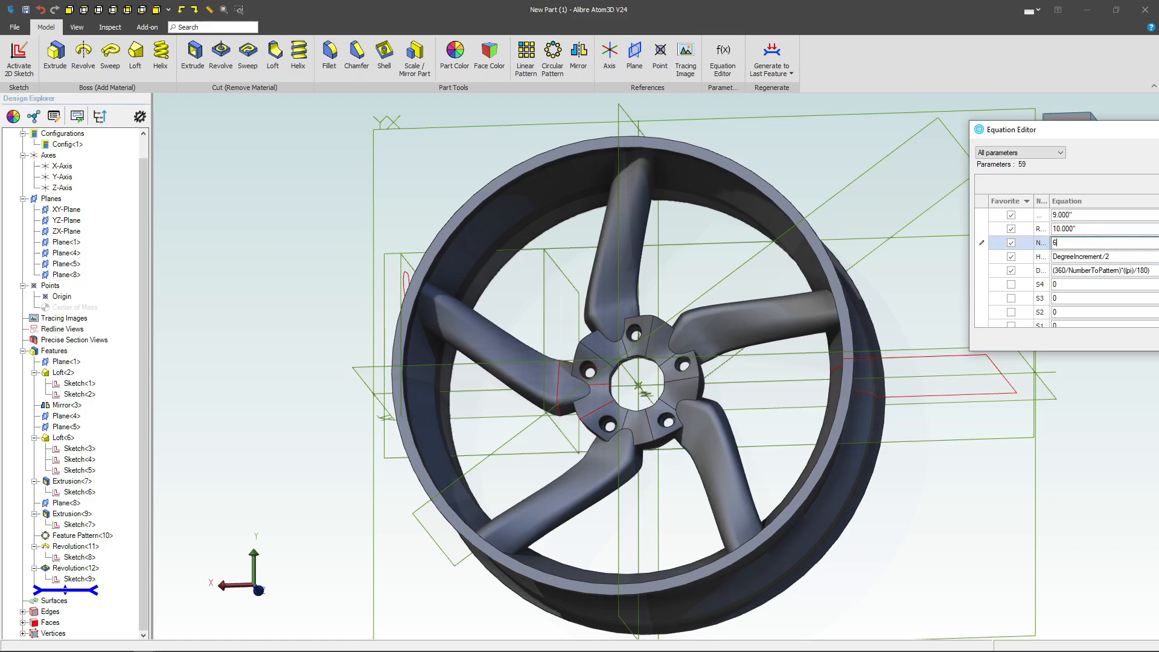
key("Return")
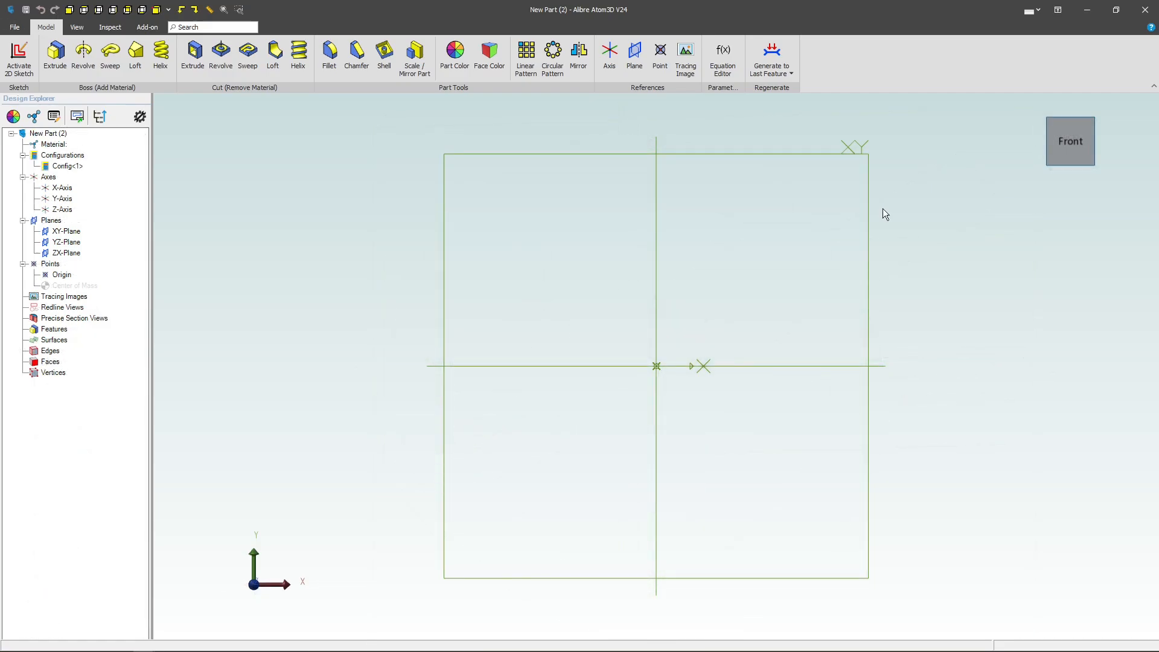
In the new part's Equation Editor, add a distance parameter BCD with the equation 114.3/25.4.
left_click(722, 58)
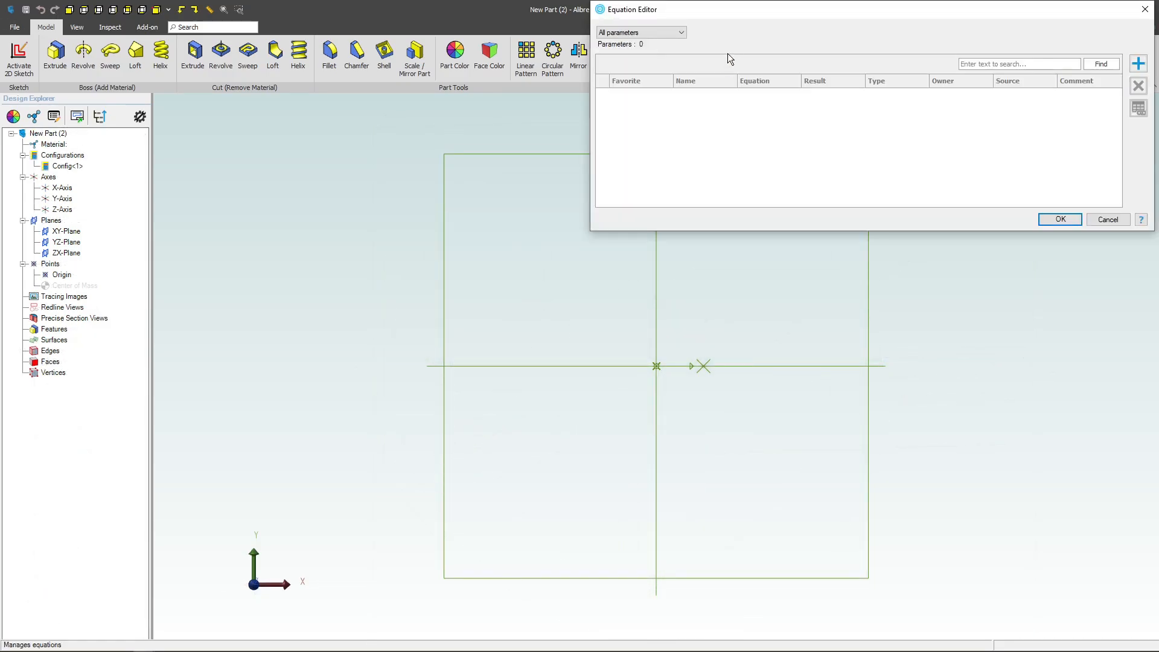
left_click_drag(736, 12, 728, 88)
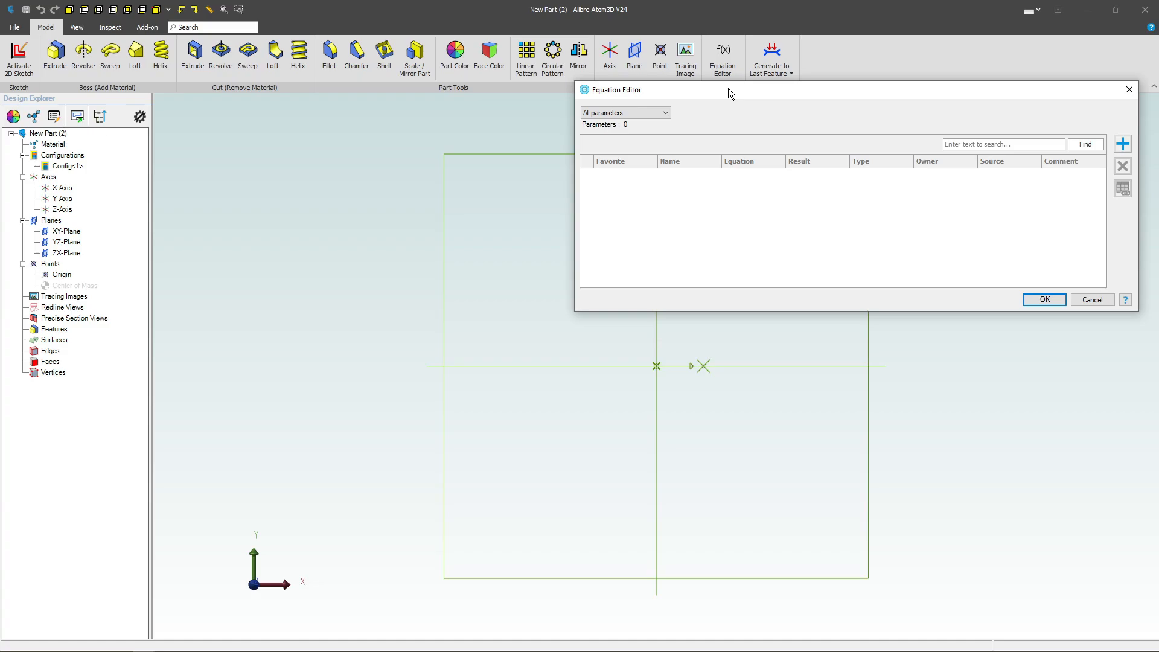
left_click(1122, 144)
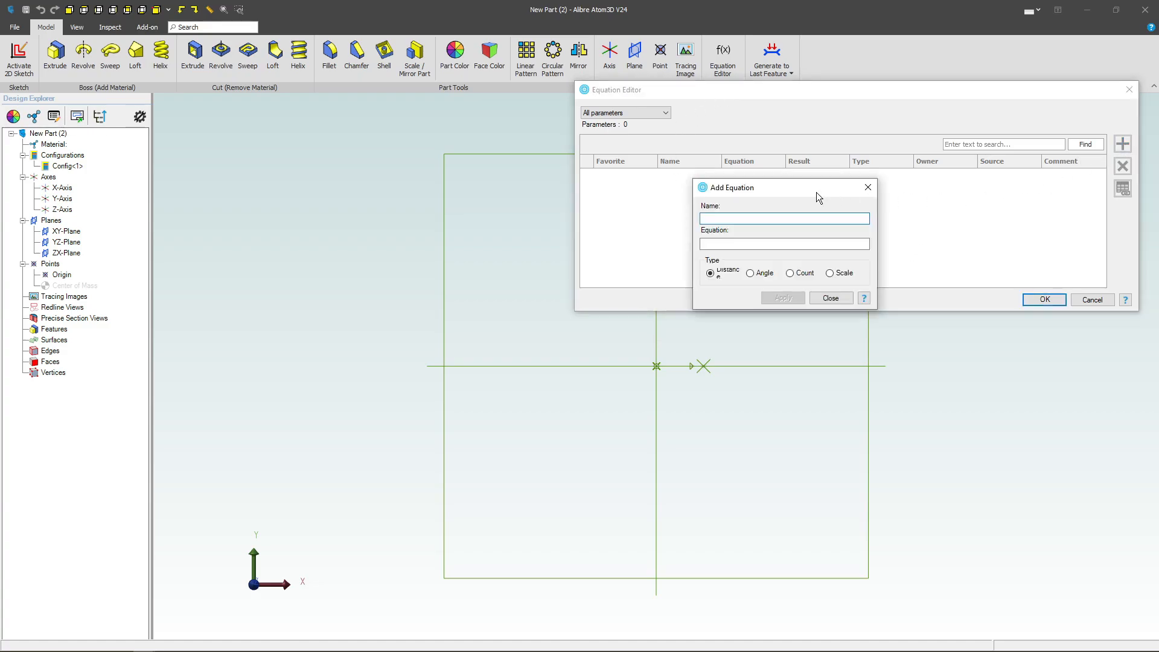
left_click_drag(769, 190, 888, 184)
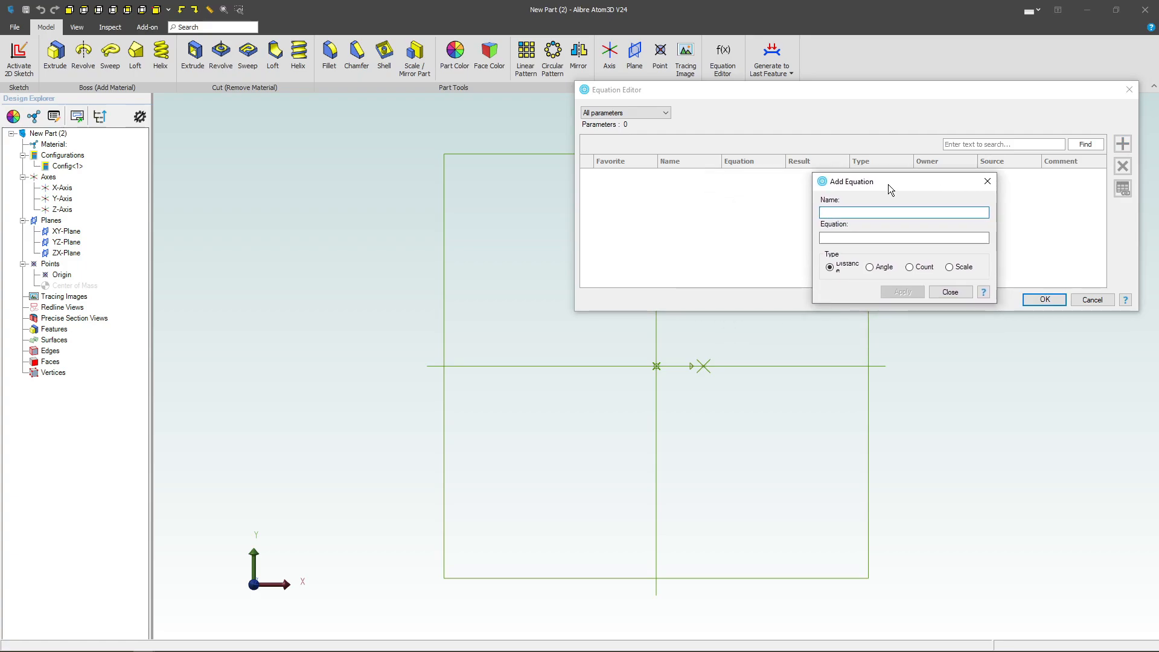
type("BCD")
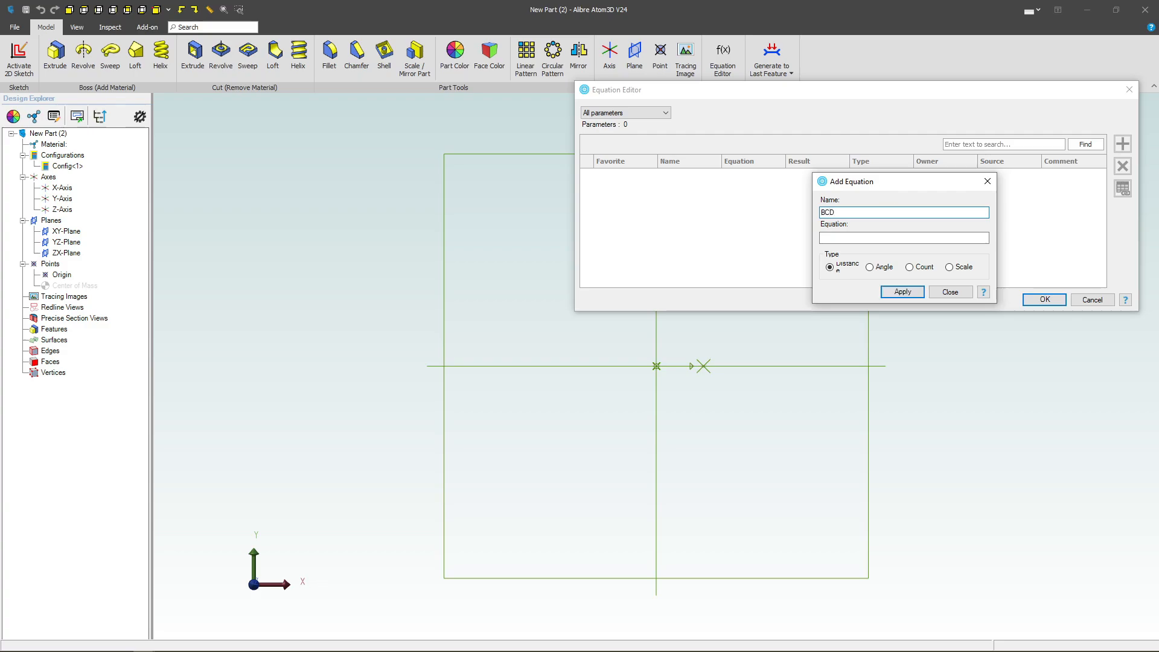
key("Tab")
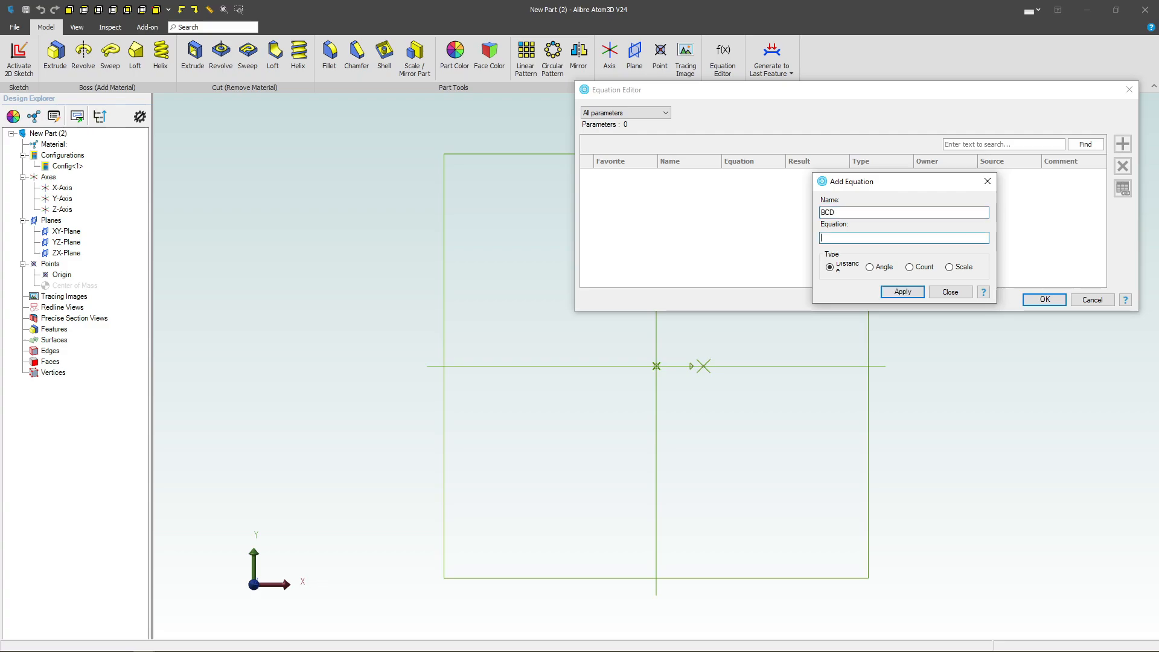
type("114.3/25.4")
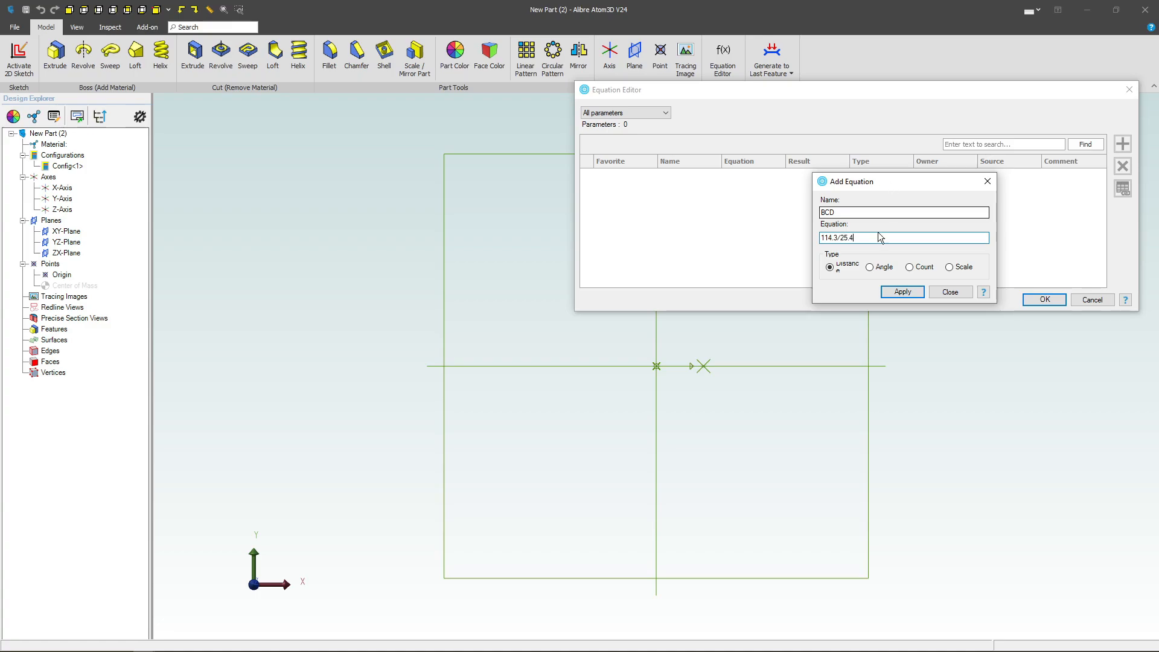
left_click(902, 292)
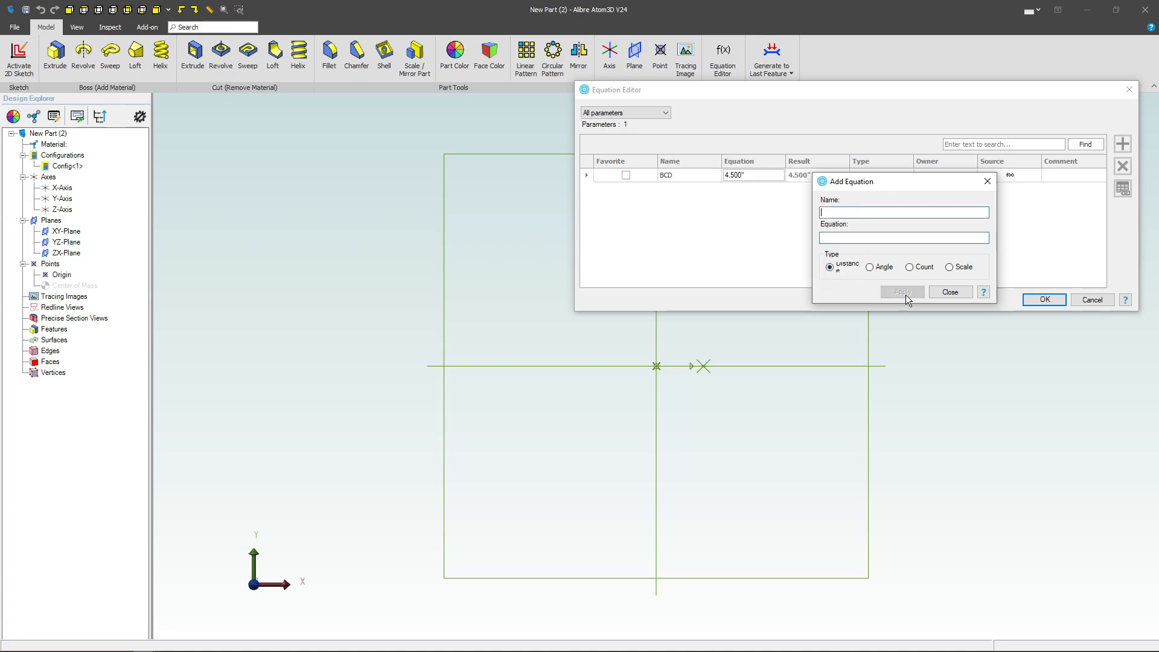
Add a distance parameter named OFFSET with the value .25.
left_click(836, 212)
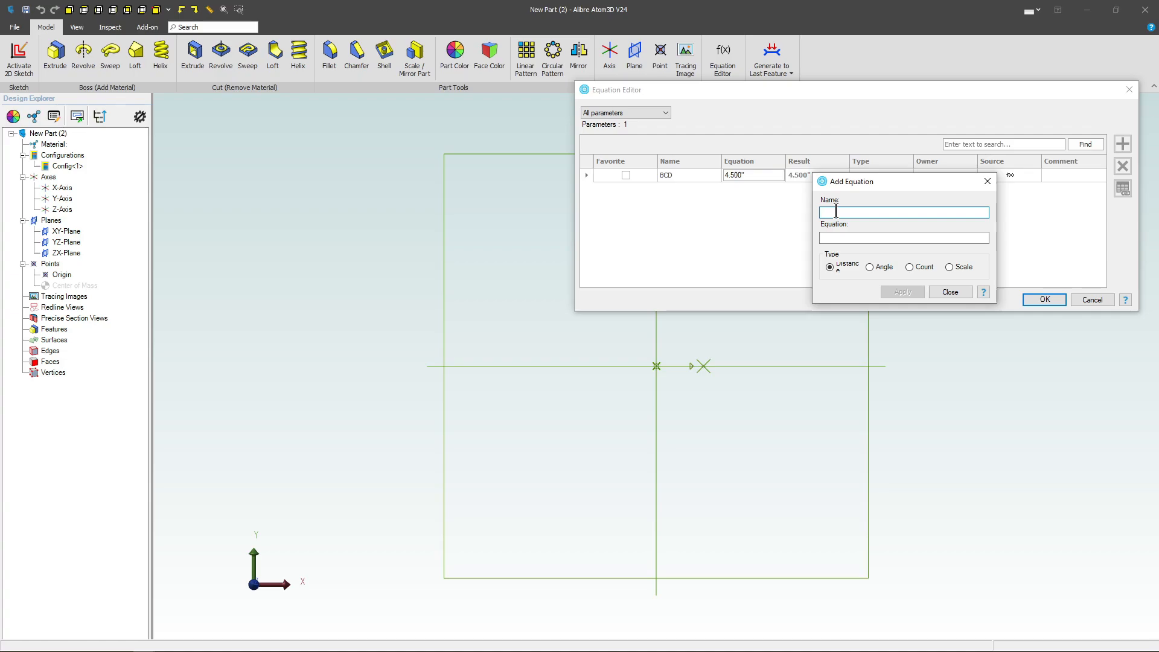
type("OFFSET")
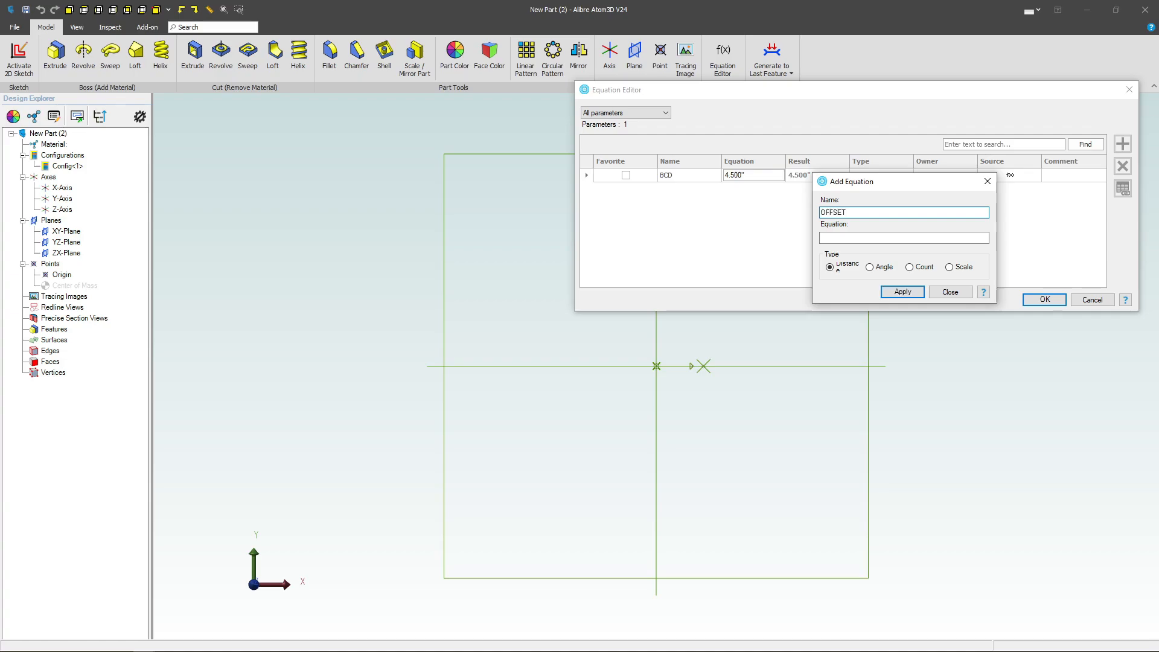
left_click(869, 240)
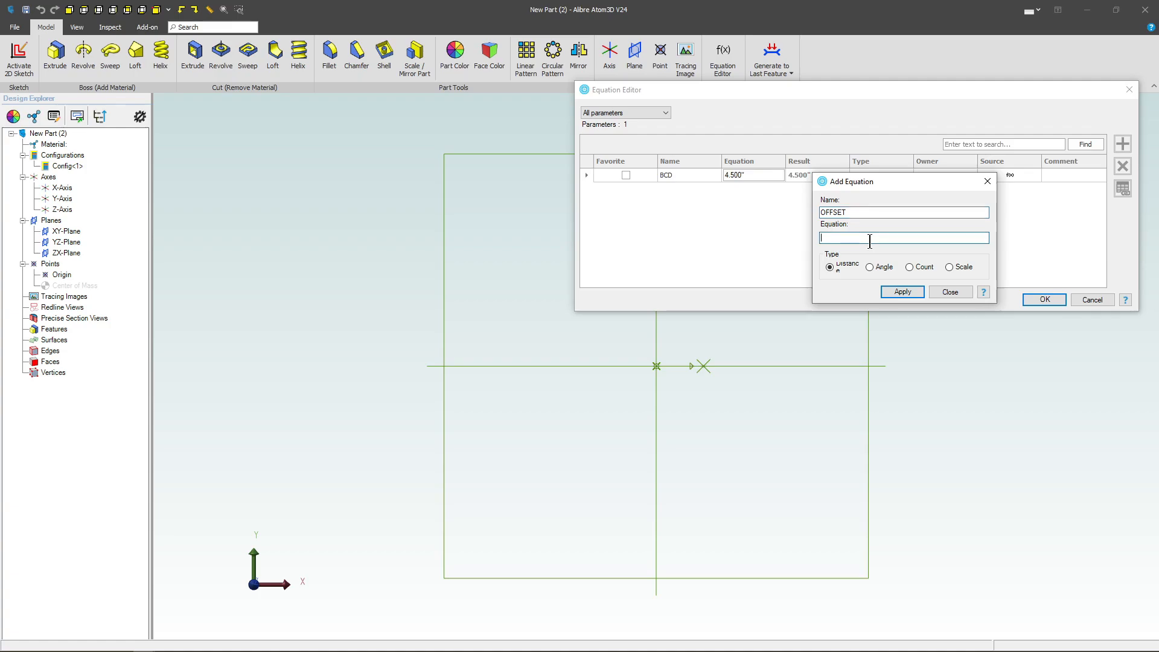
type(".25")
left_click(902, 291)
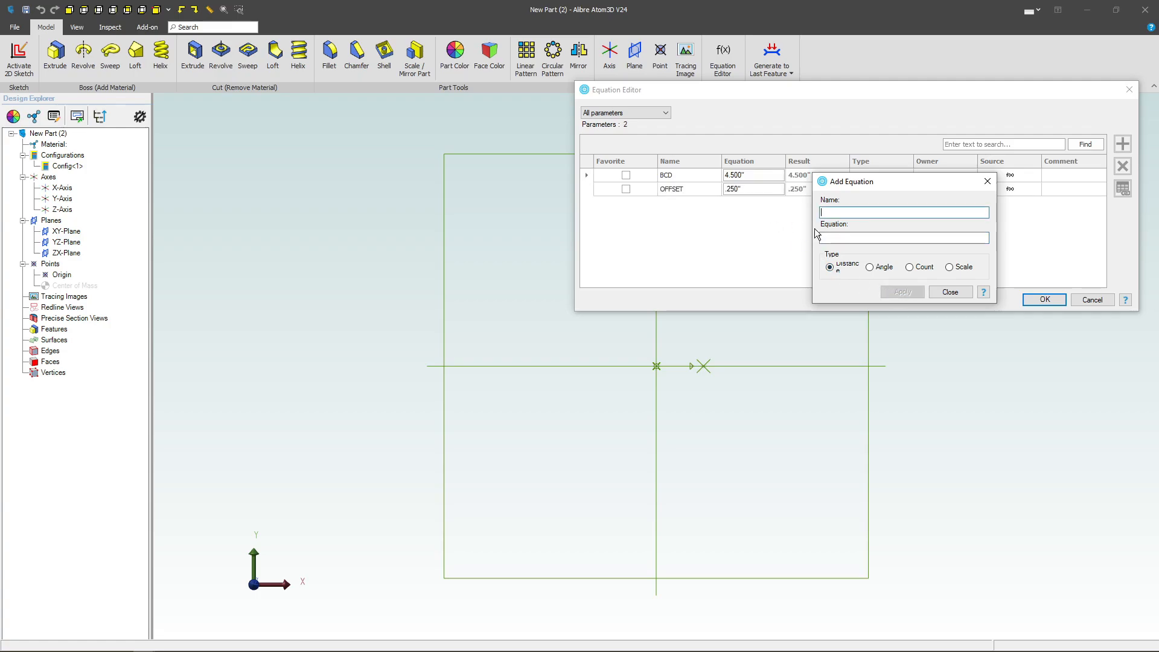
Add a distance parameter named DIAMETER with the value 20.
left_click(875, 213)
type("DIAMETER")
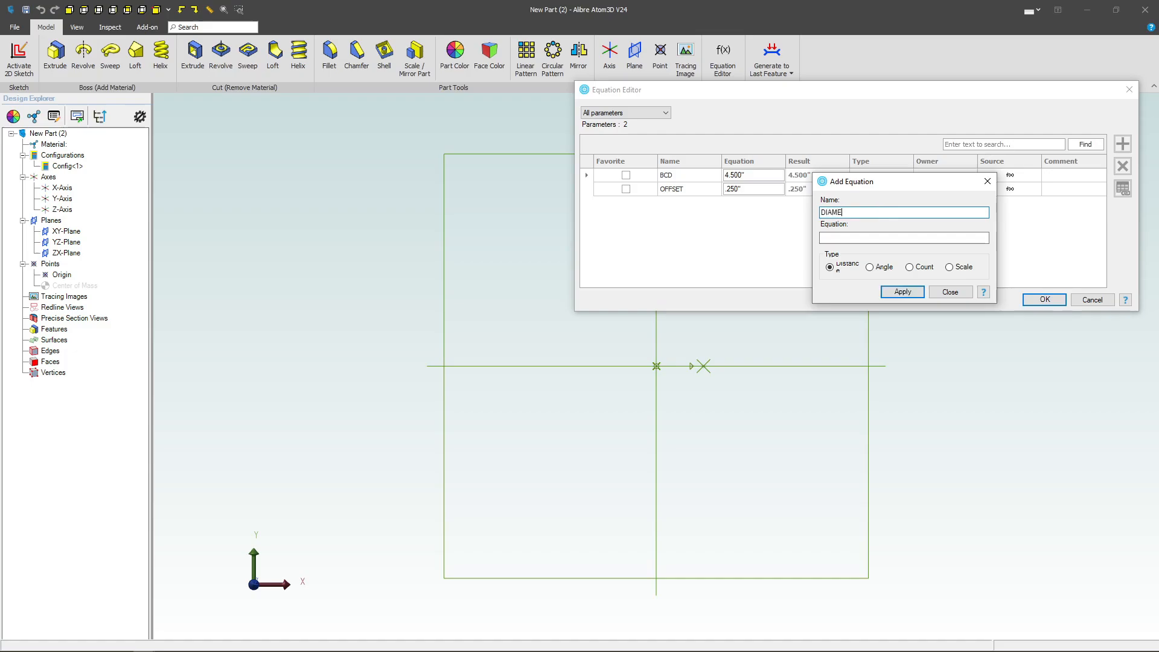
key("Tab")
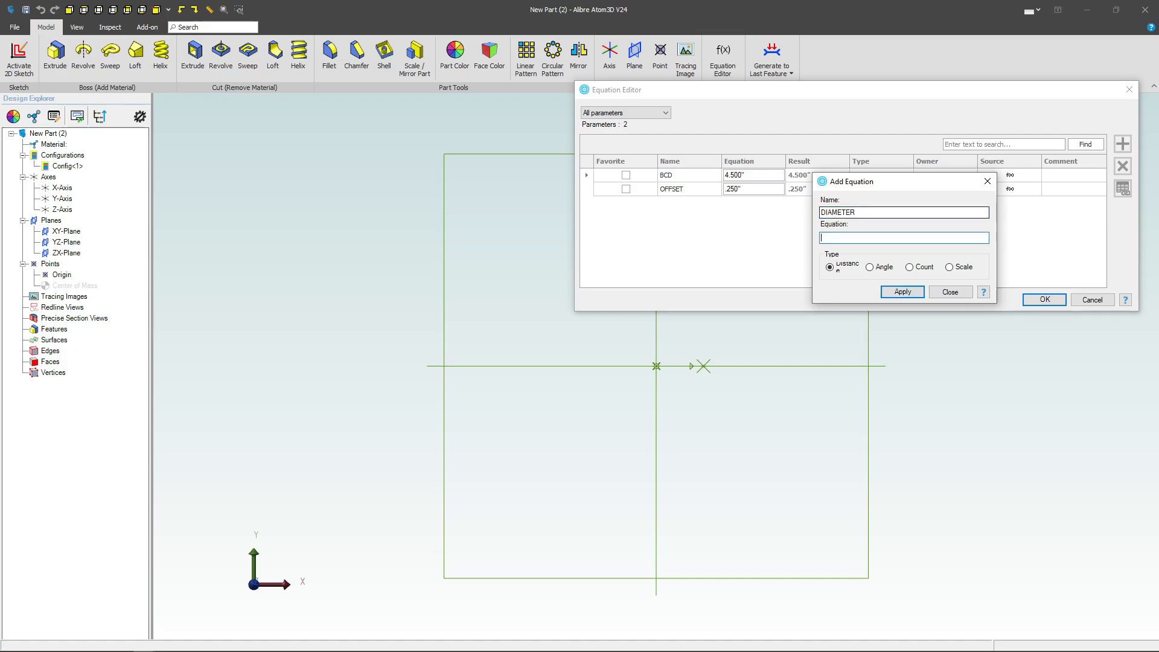
type("20")
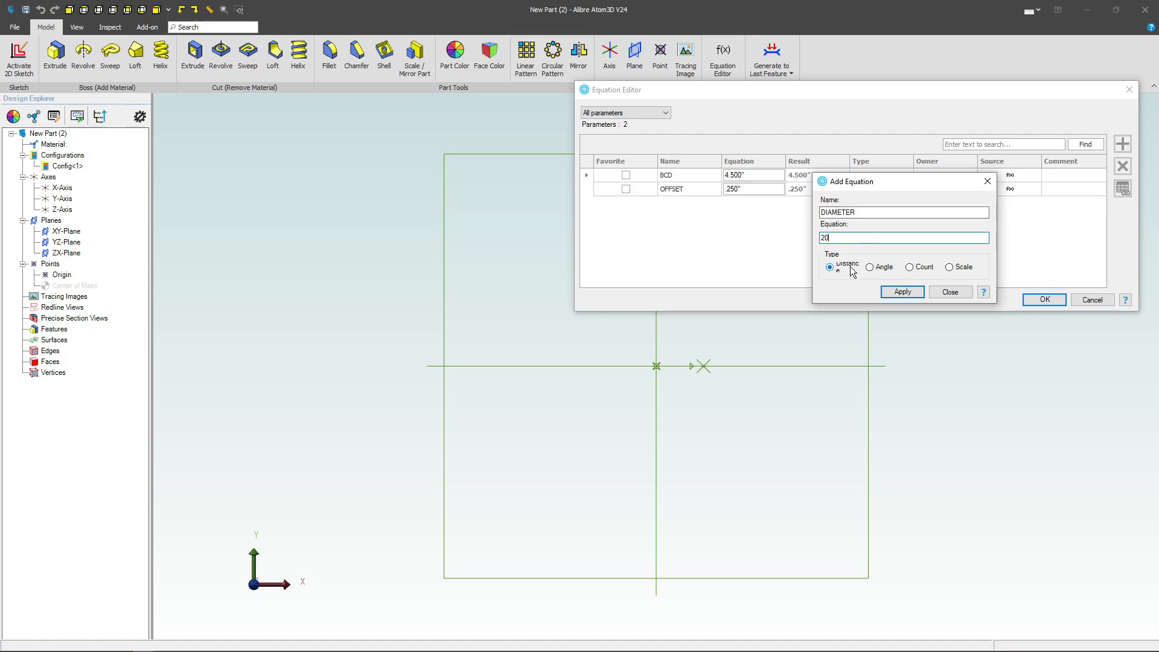
left_click(902, 292)
Add a distance parameter named WIDTH with the value 9.
type("W")
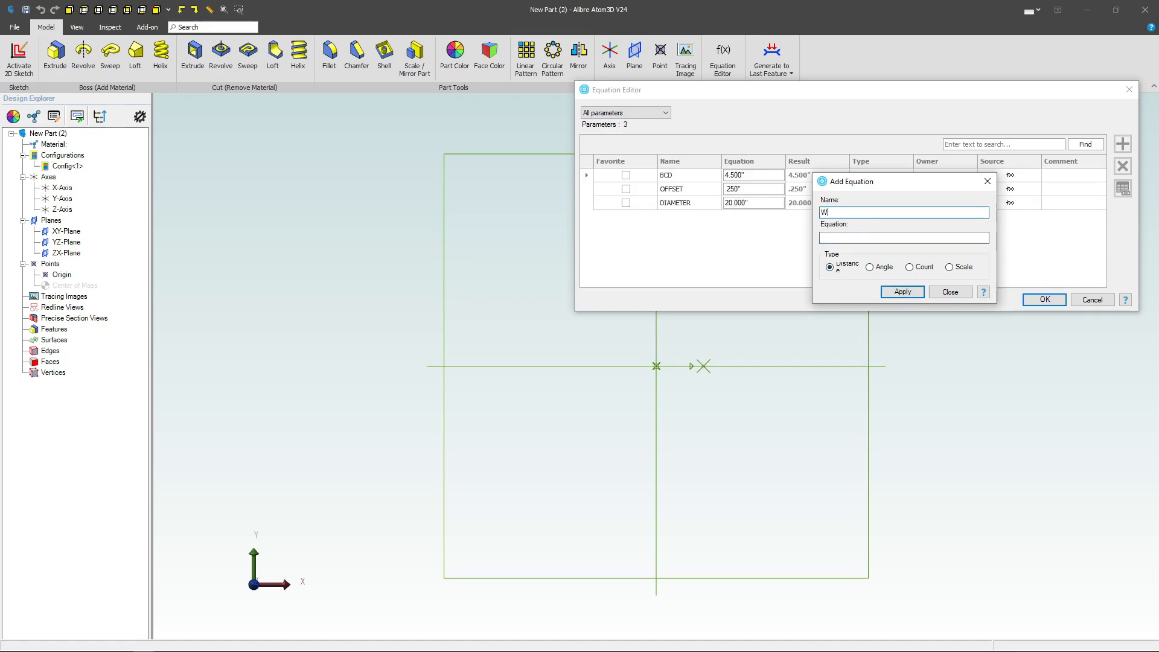
type("IDTH")
key("Tab")
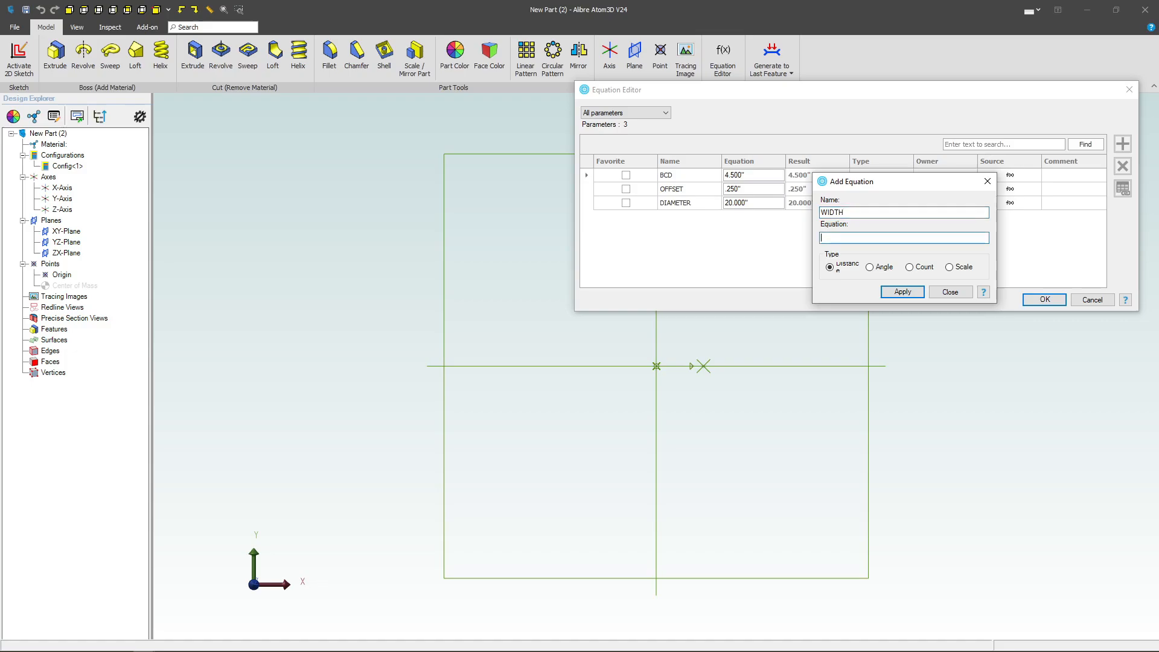
type("9")
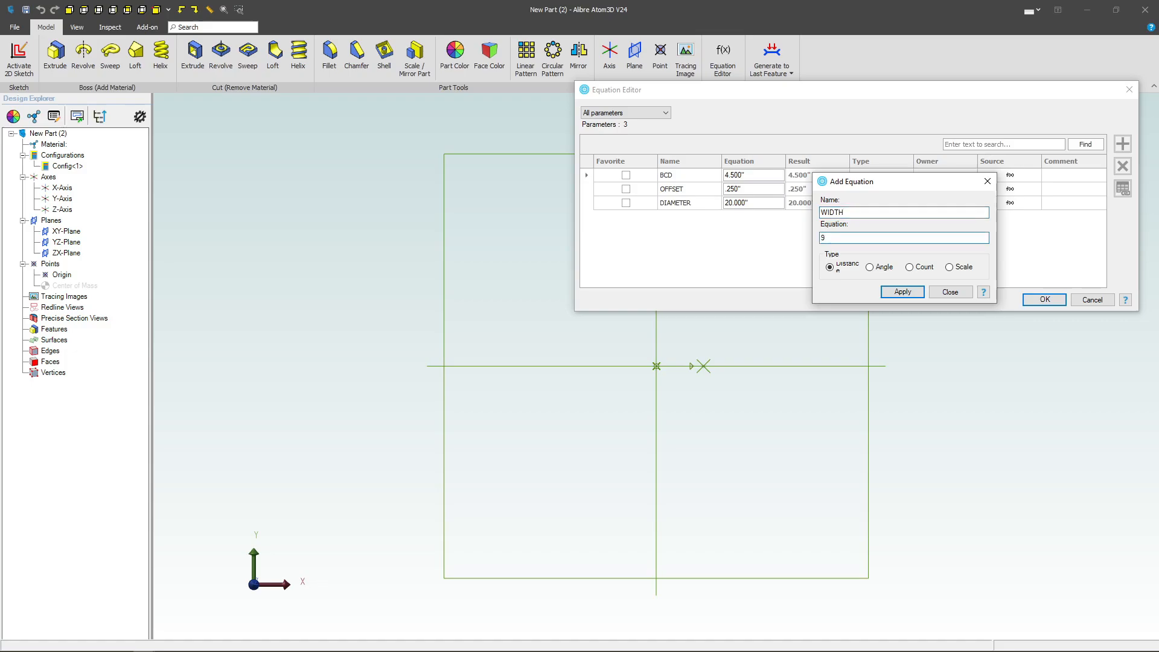
left_click(904, 293)
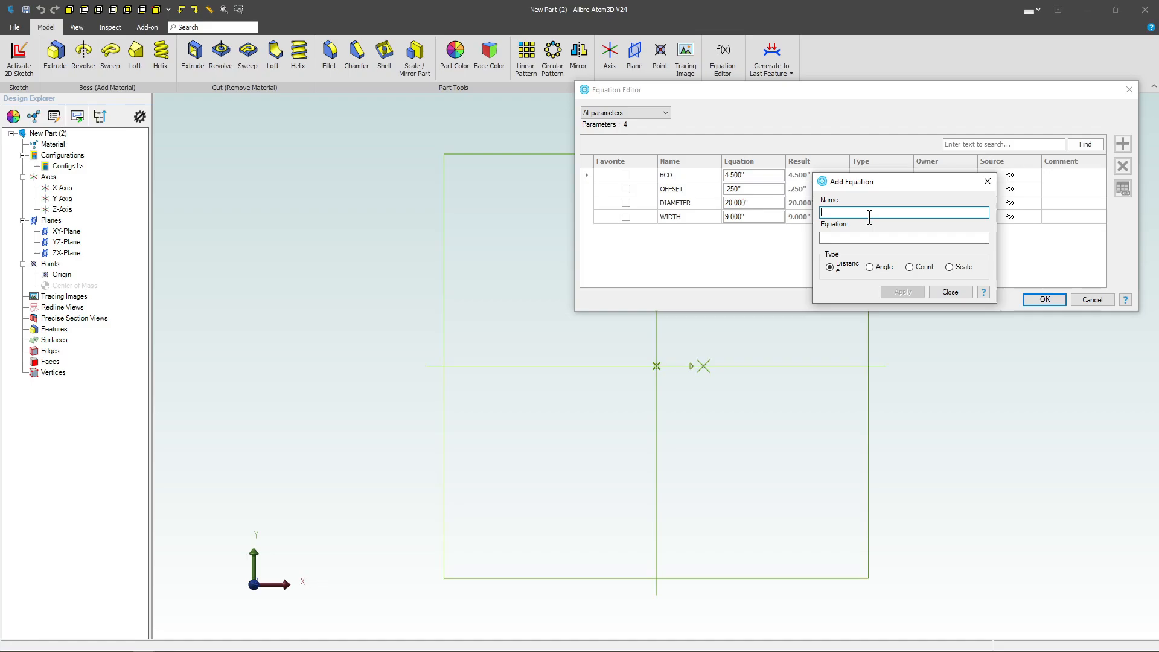
Add a parameter named SPOKESHOLES of type Count with the value 6.
type("SPOK")
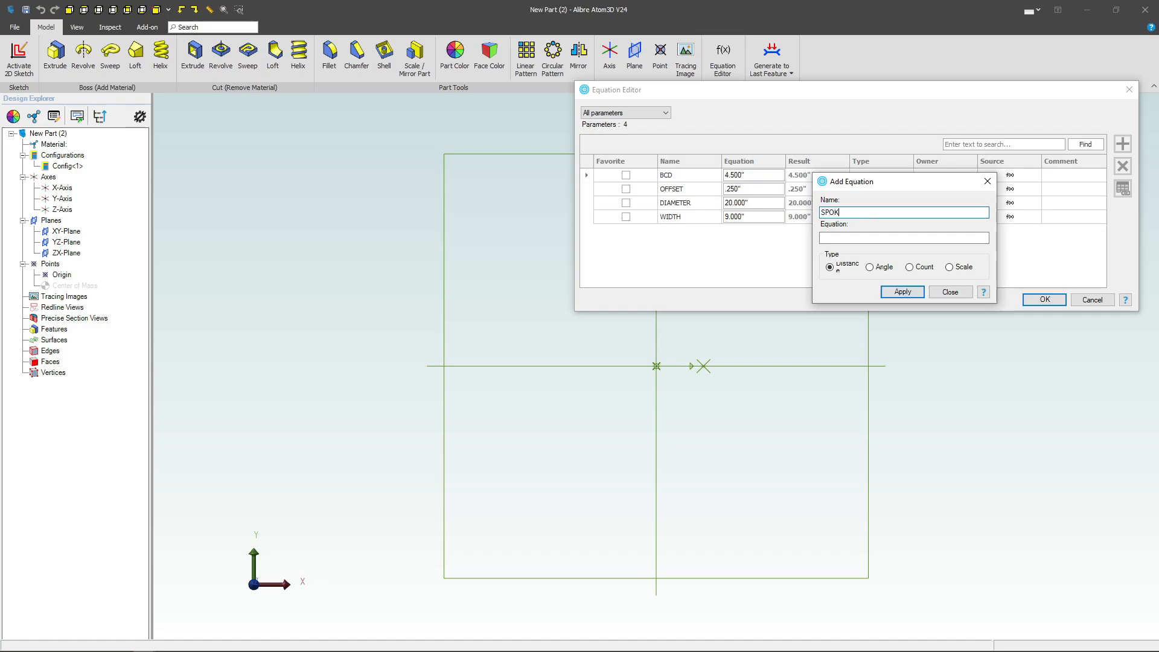
type("ESHOLES")
key("Tab")
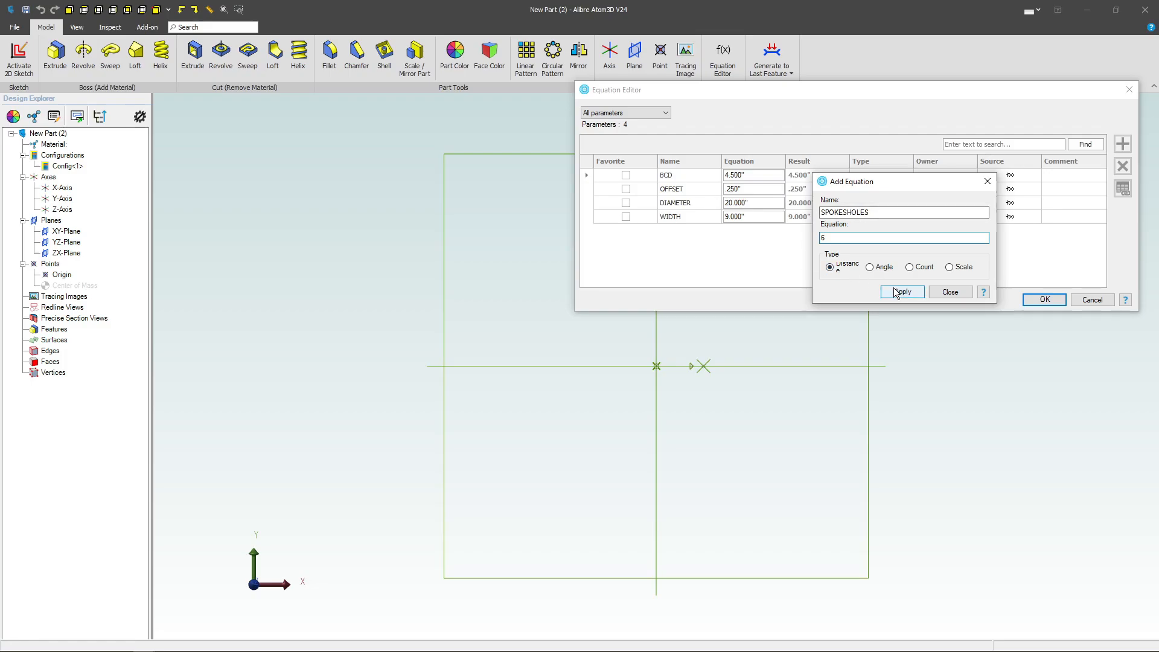
left_click_drag(903, 181, 786, 191)
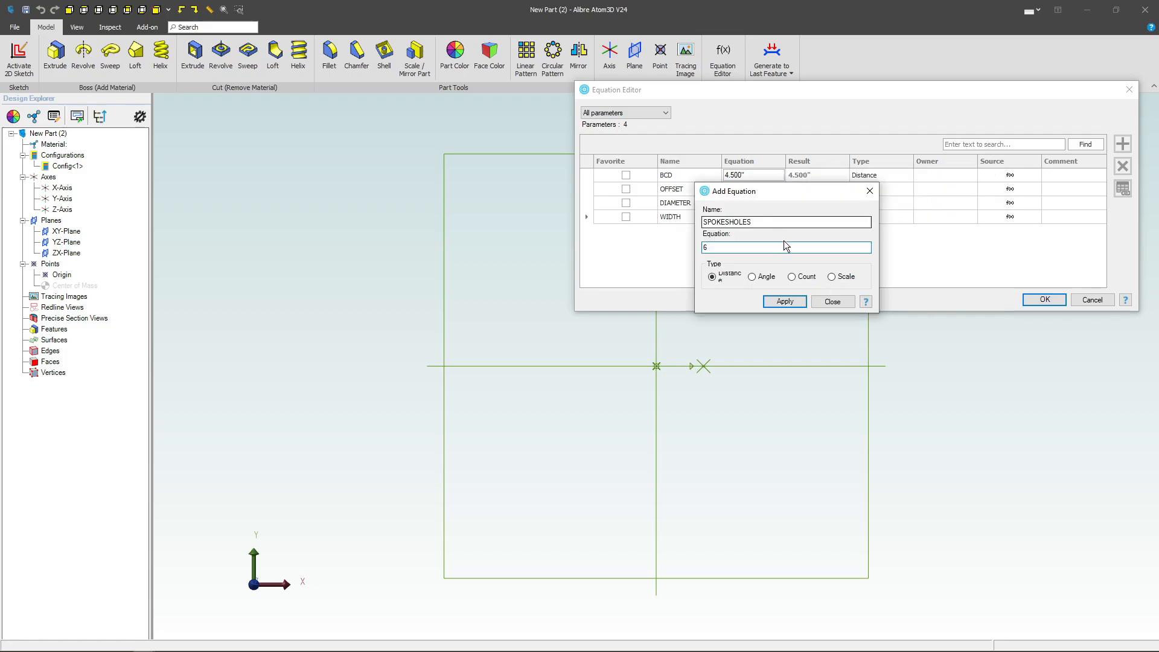
left_click(792, 278)
left_click(783, 301)
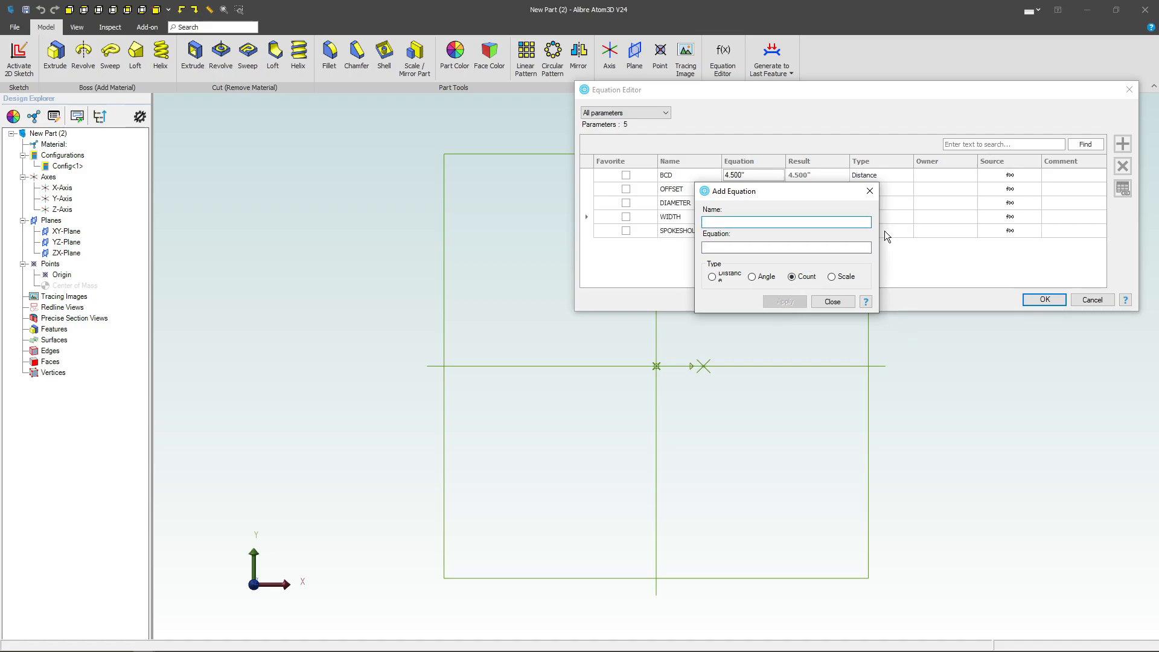
Add an Angle-type parameter named ANGLE with the equation (360/SPOKESHOLES)/2 and finish adding equations.
type("ANGLE")
key("Tab")
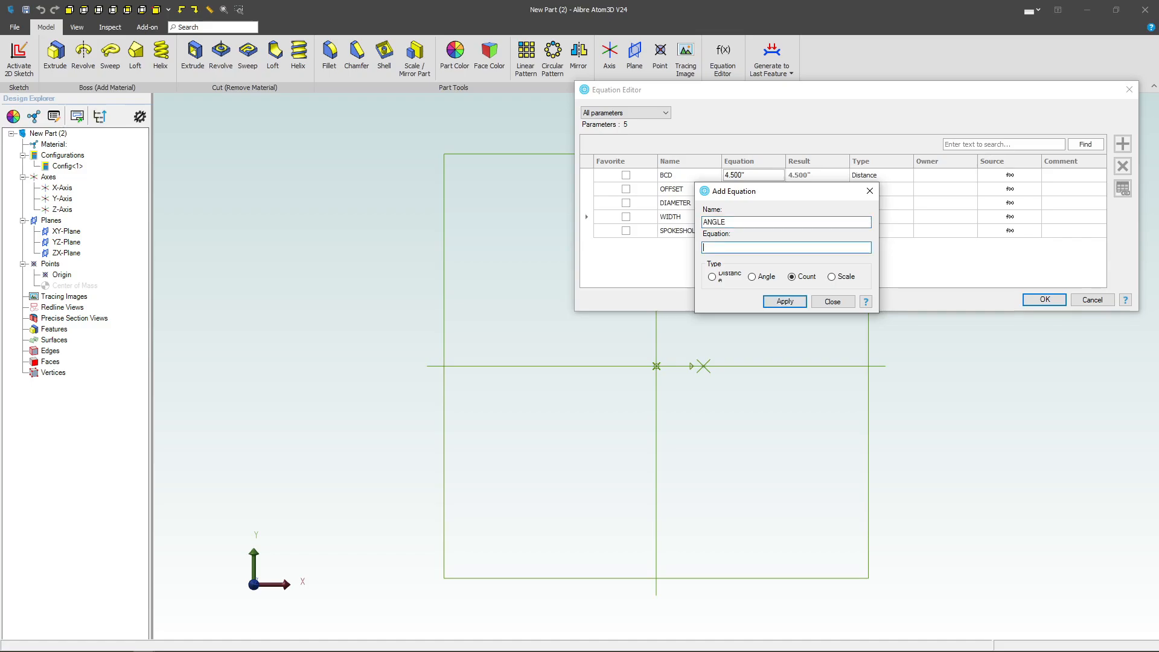
type("360")
type("/SPK")
type("OKESHOLES")
type(")")
key("Home")
type("(")
key("Right")
type("/2")
left_click(704, 247)
left_click(754, 277)
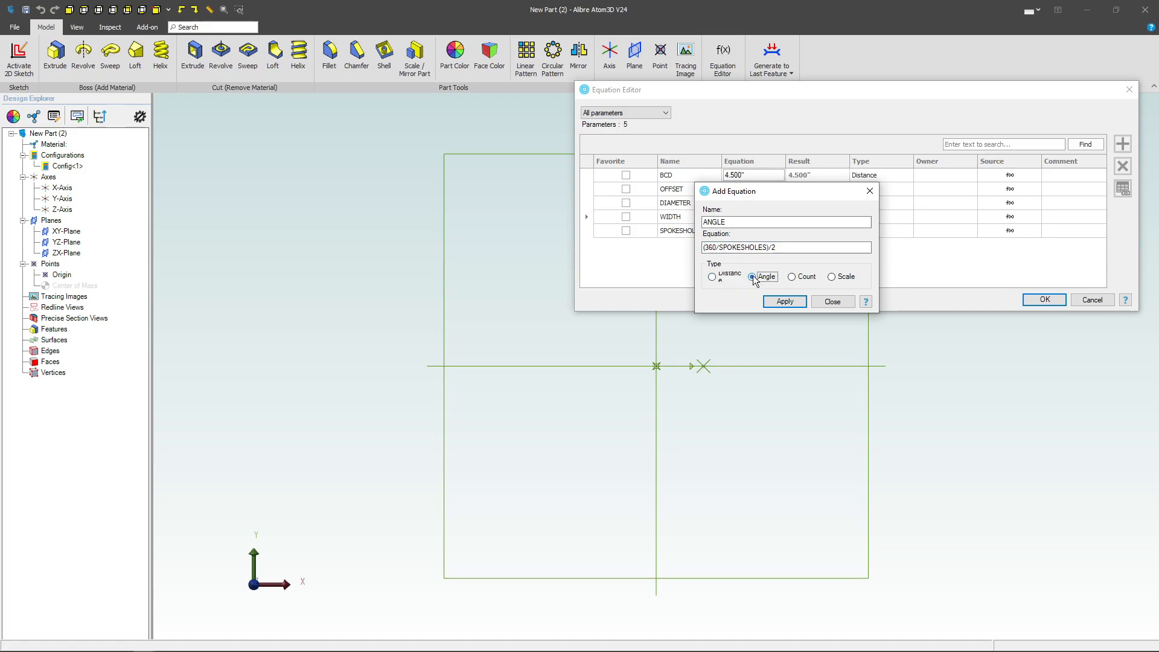
left_click(795, 248)
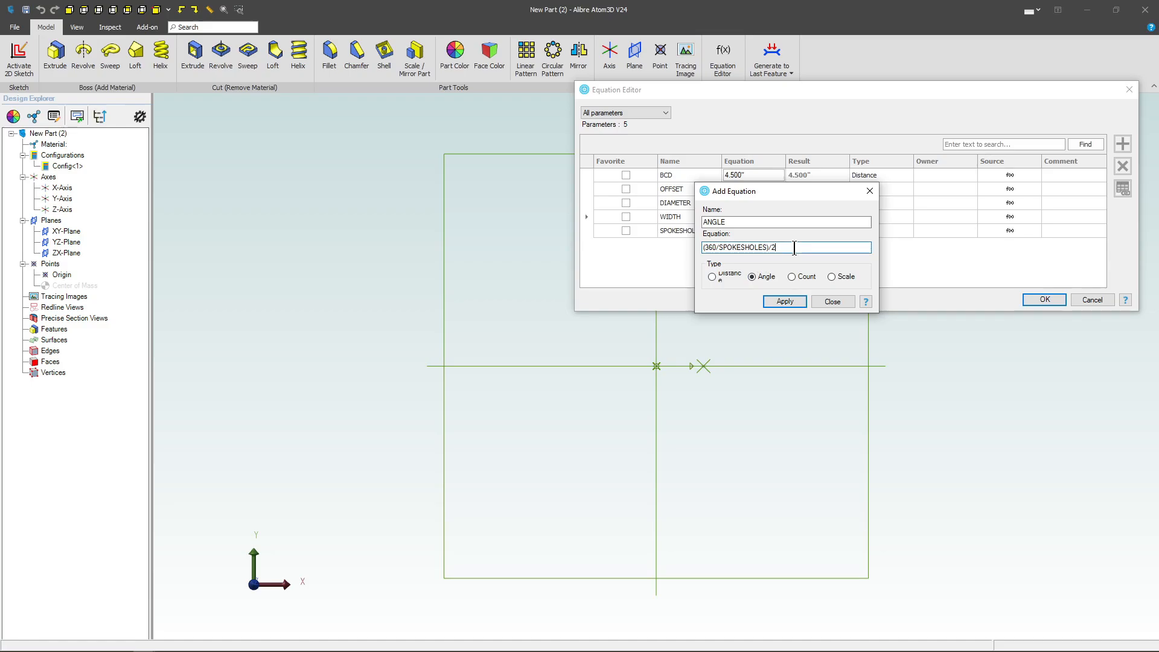
left_click(780, 303)
left_click(822, 303)
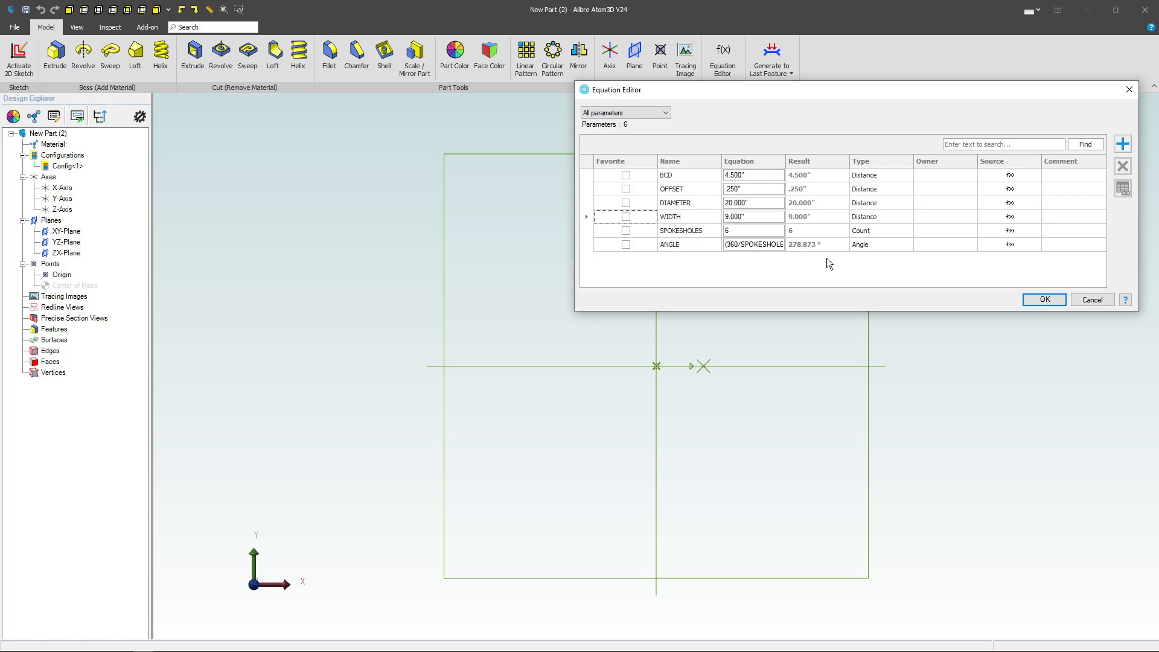
Widen the equation column and convert the ANGLE equation to radians as ((360/SPOKESHOLES)/2)*PI/180.
left_click(763, 244)
left_click_drag(786, 160, 867, 160)
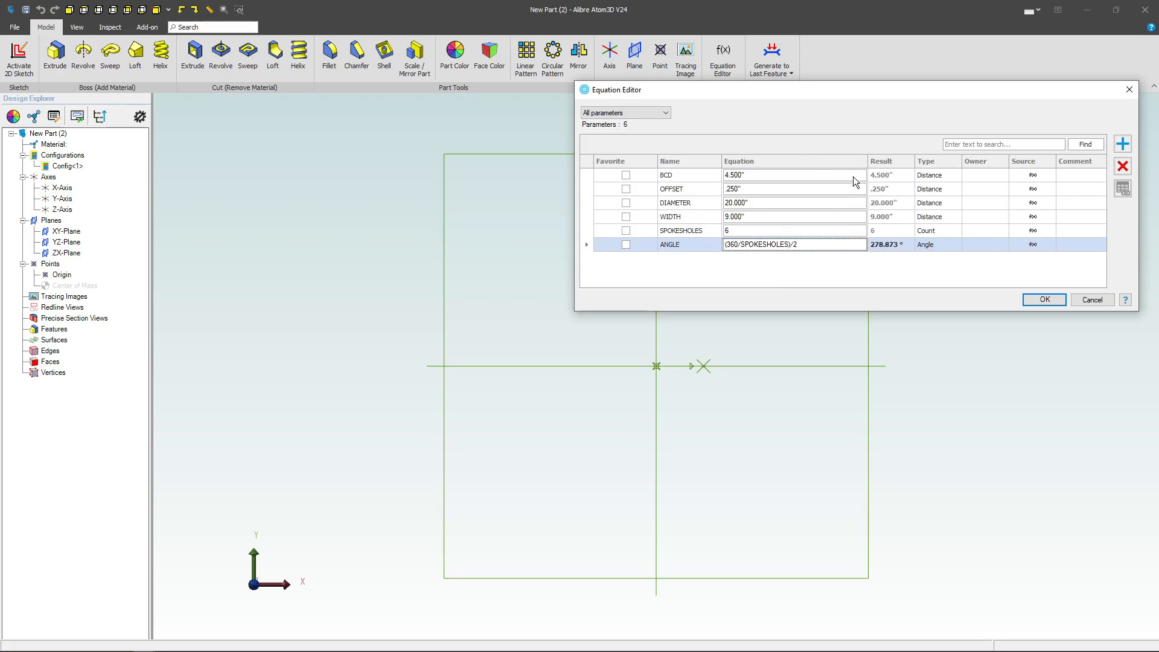
left_click(809, 246)
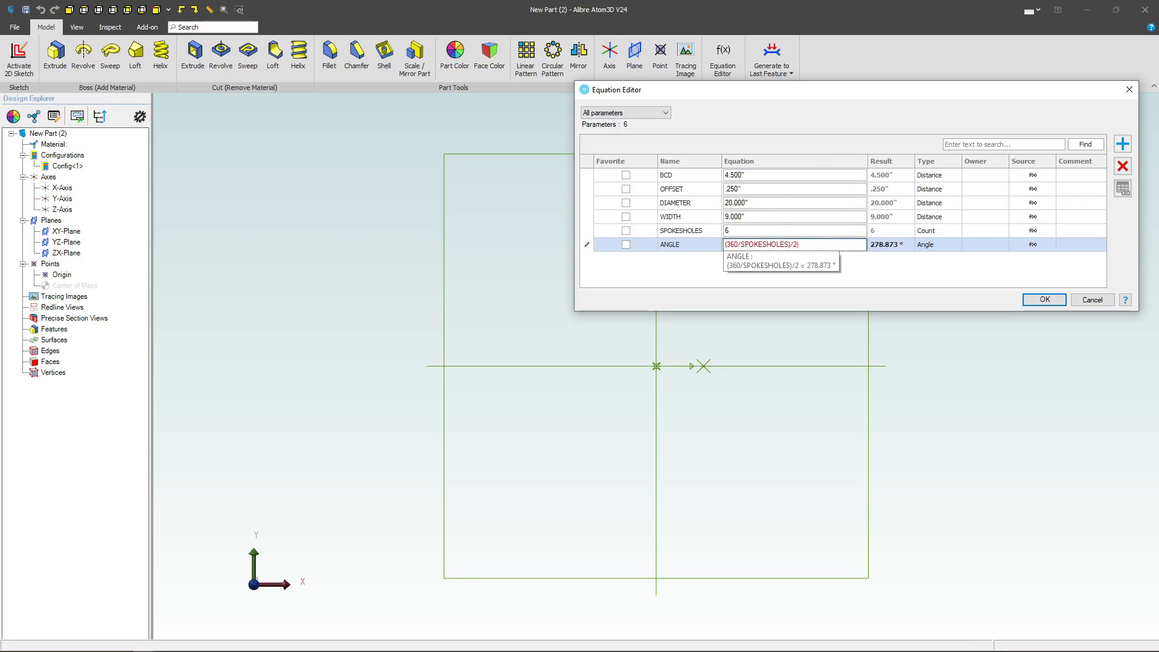
key("Left")
key("Left")
key("Left")
key("Left")
type("(")
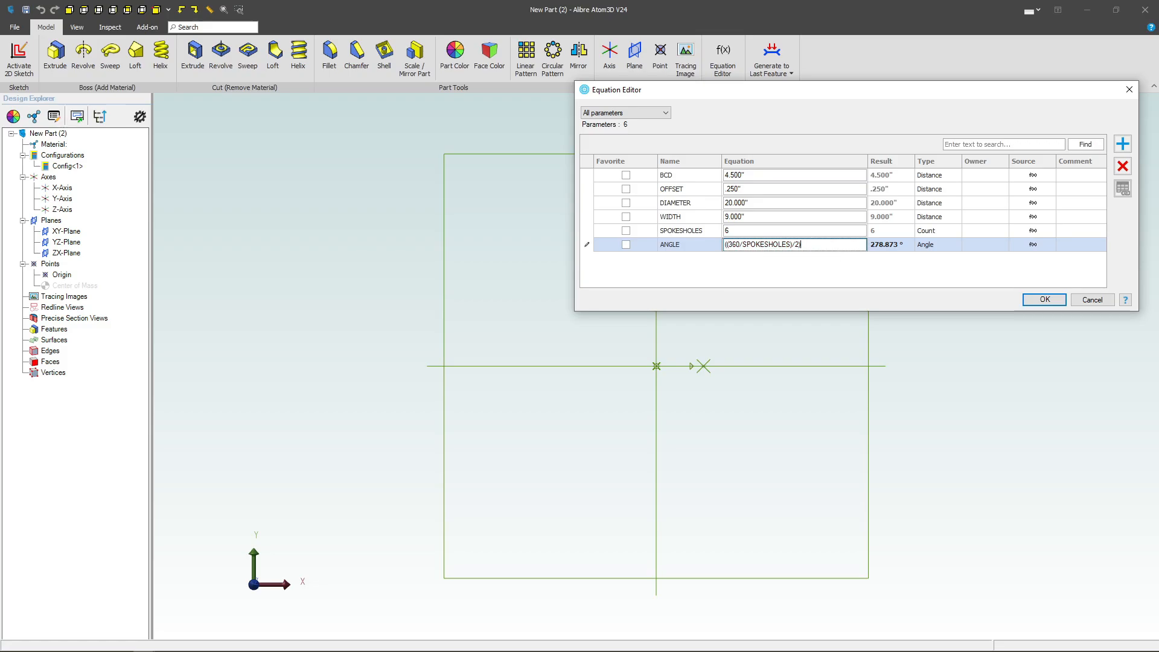
type("*")
key("Tab")
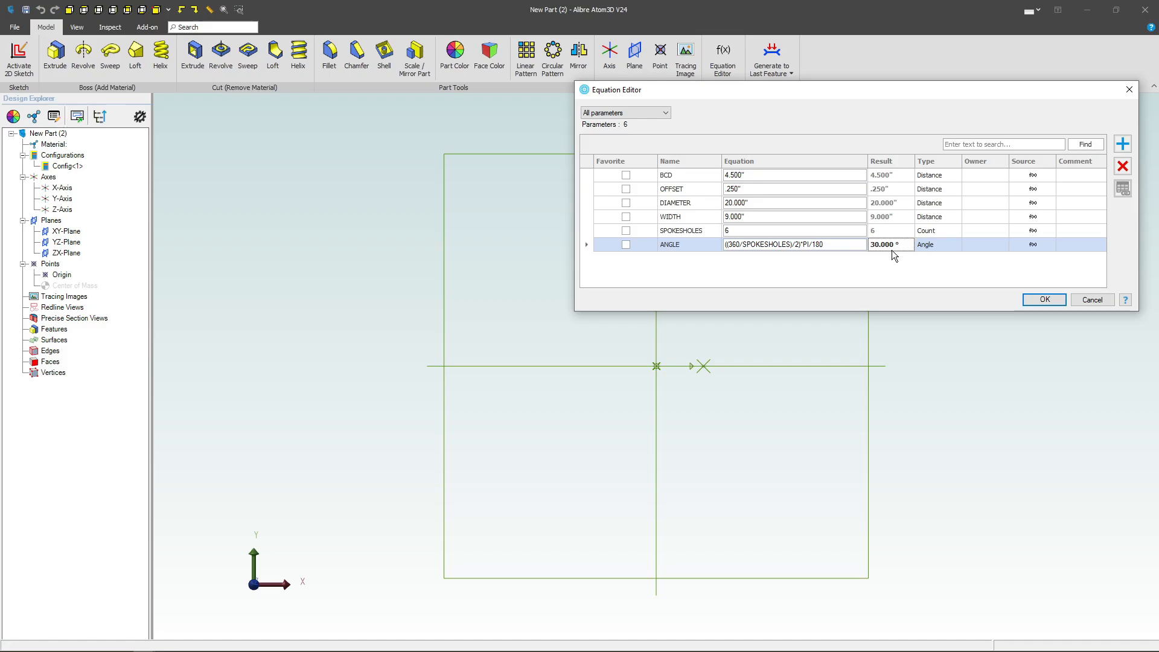
Mark BCD, OFFSET, DIAMETER, WIDTH, SPOKESHOLES and ANGLE as favorite parameters and accept the equations.
left_click(627, 175)
left_click(627, 189)
left_click(627, 203)
left_click(626, 217)
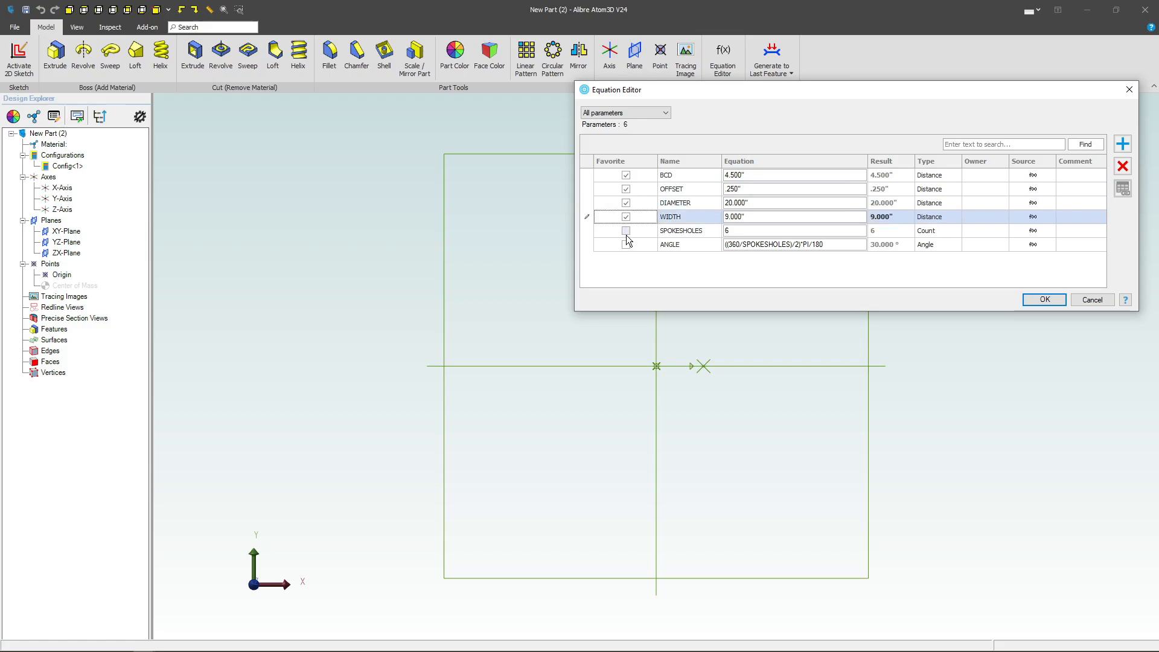
left_click(626, 231)
left_click(626, 244)
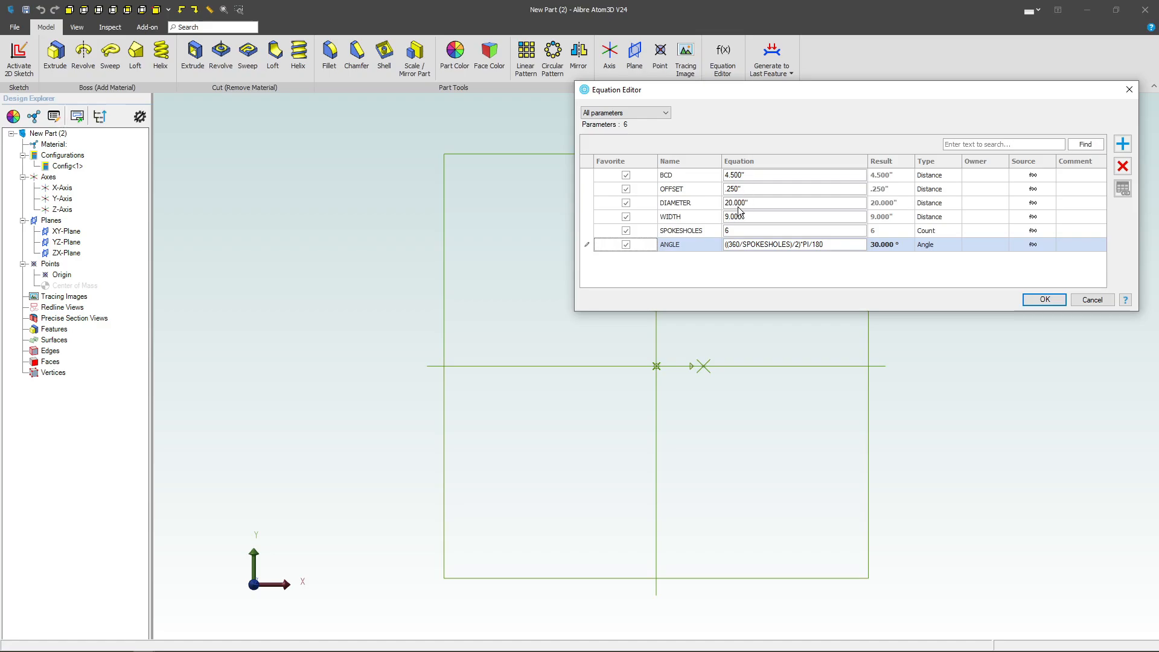
left_click(1040, 302)
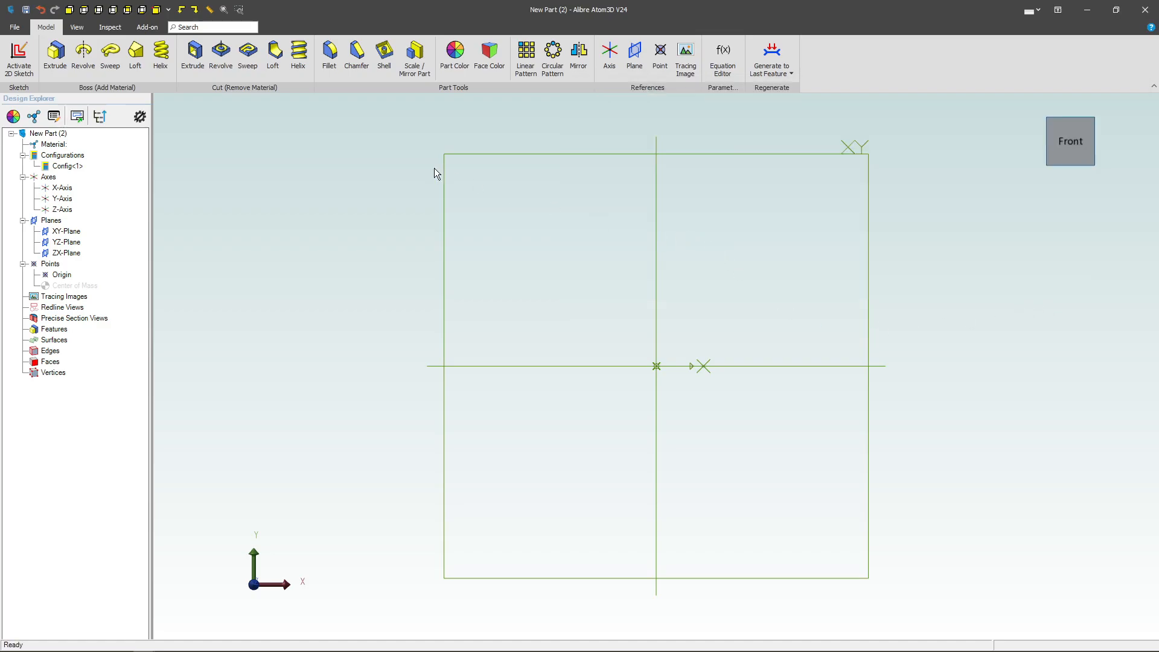
Start a 2D sketch on the ZX-Plane and draw a flat rectangle on the positive X side of the origin, above the X axis.
middle_click_drag(614, 270, 627, 310)
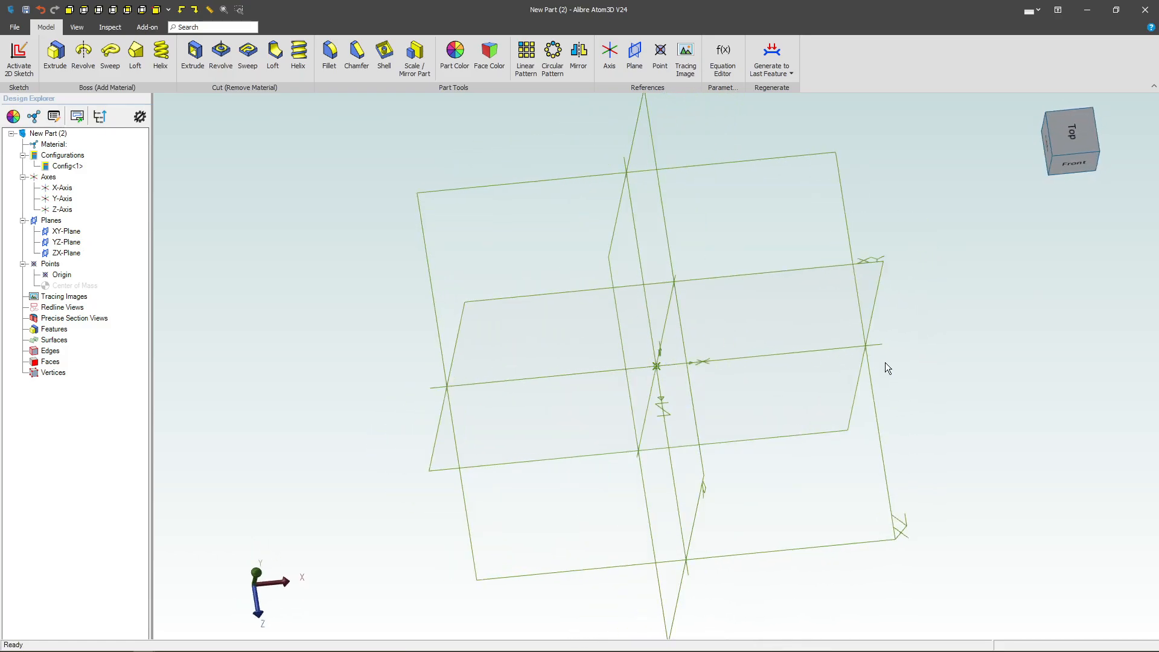
left_click(873, 409)
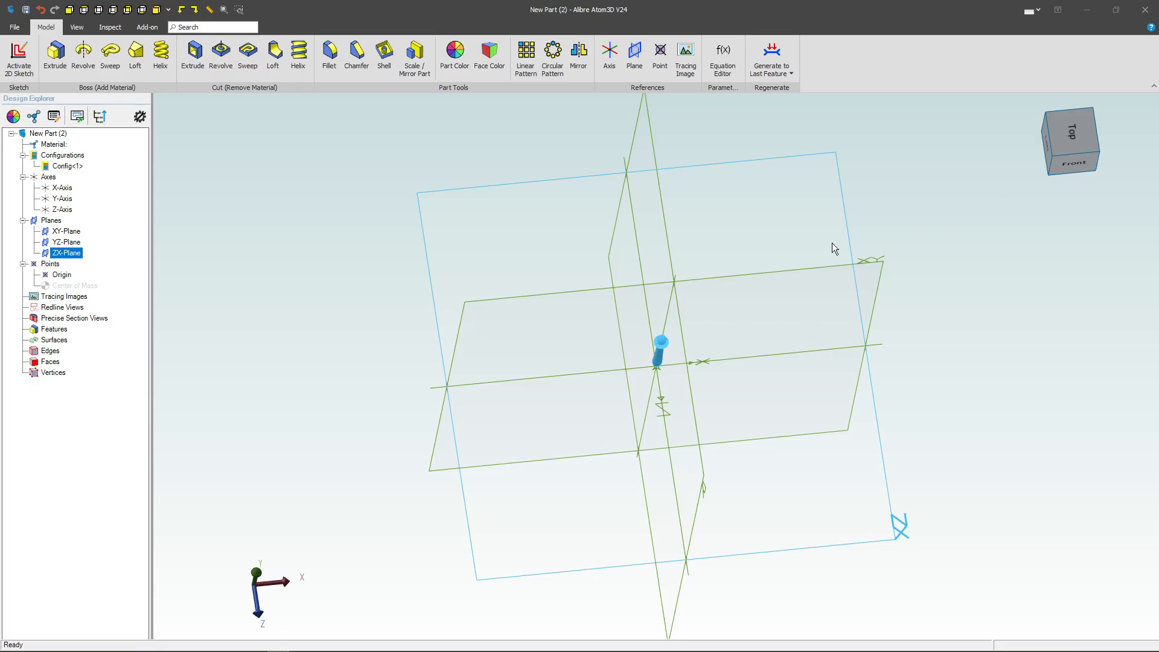
left_click(26, 55)
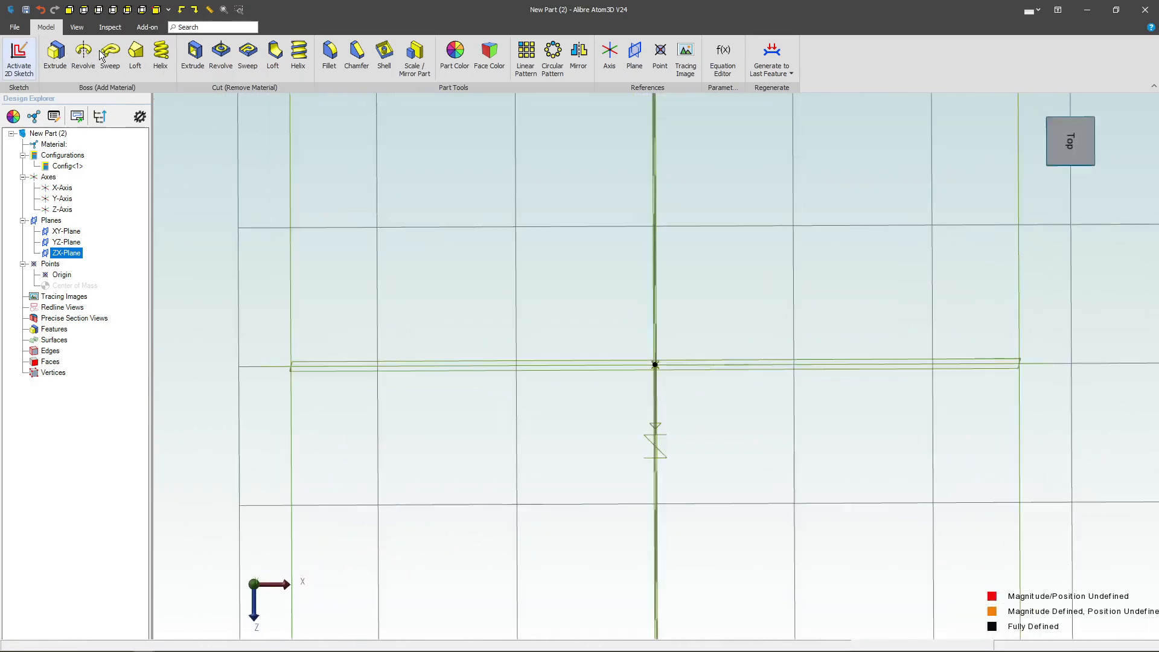
left_click(224, 54)
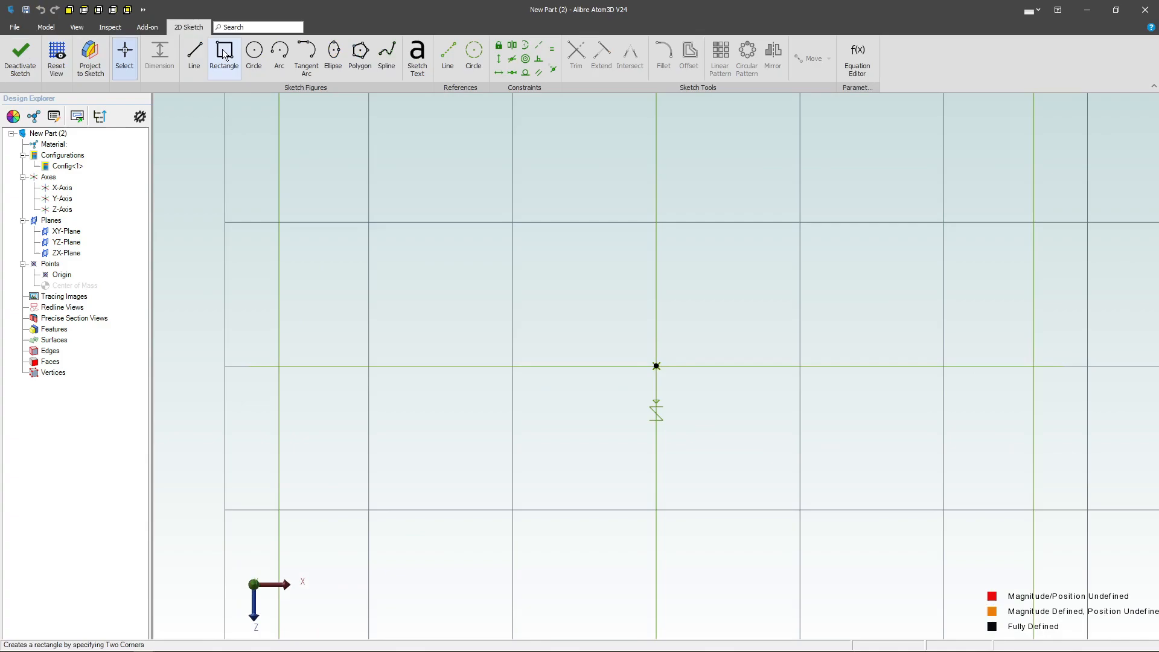
left_click(747, 307)
left_click(871, 287)
Constrain the rectangle's lower corner nearest the origin to be horizontal with the origin.
left_click(499, 72)
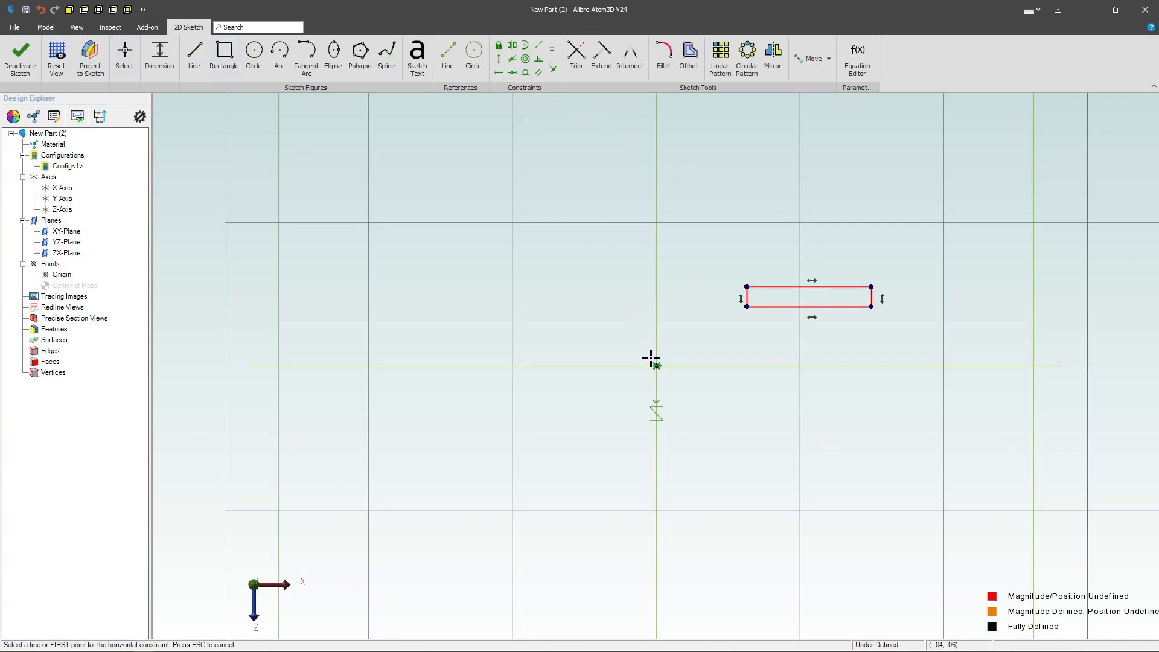
left_click(656, 366)
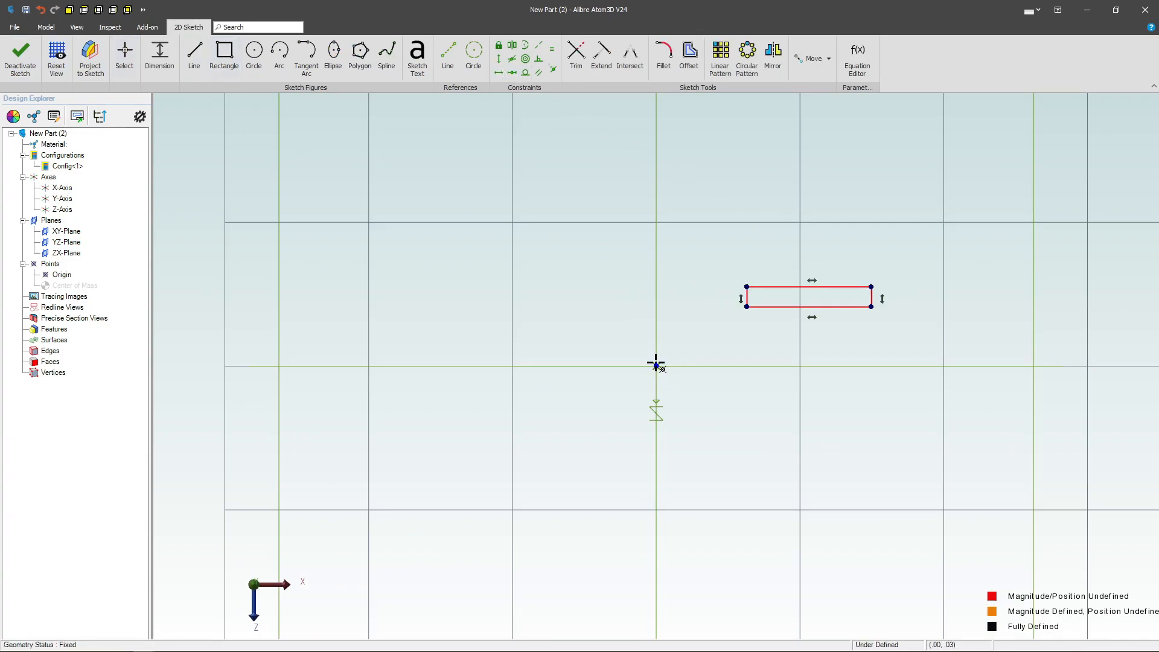
left_click(747, 307)
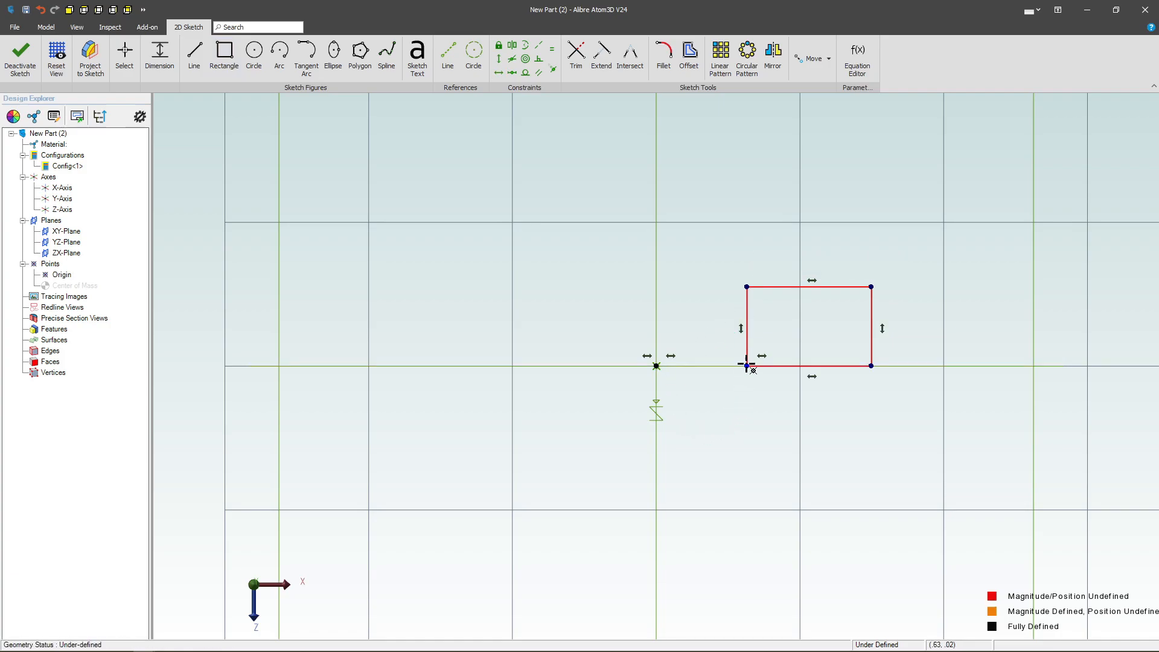
Dimension the distance from the origin to the rectangle's nearest lower corner as 1.25 inches.
left_click(159, 54)
left_click(656, 366)
left_click(746, 366)
left_click(732, 405)
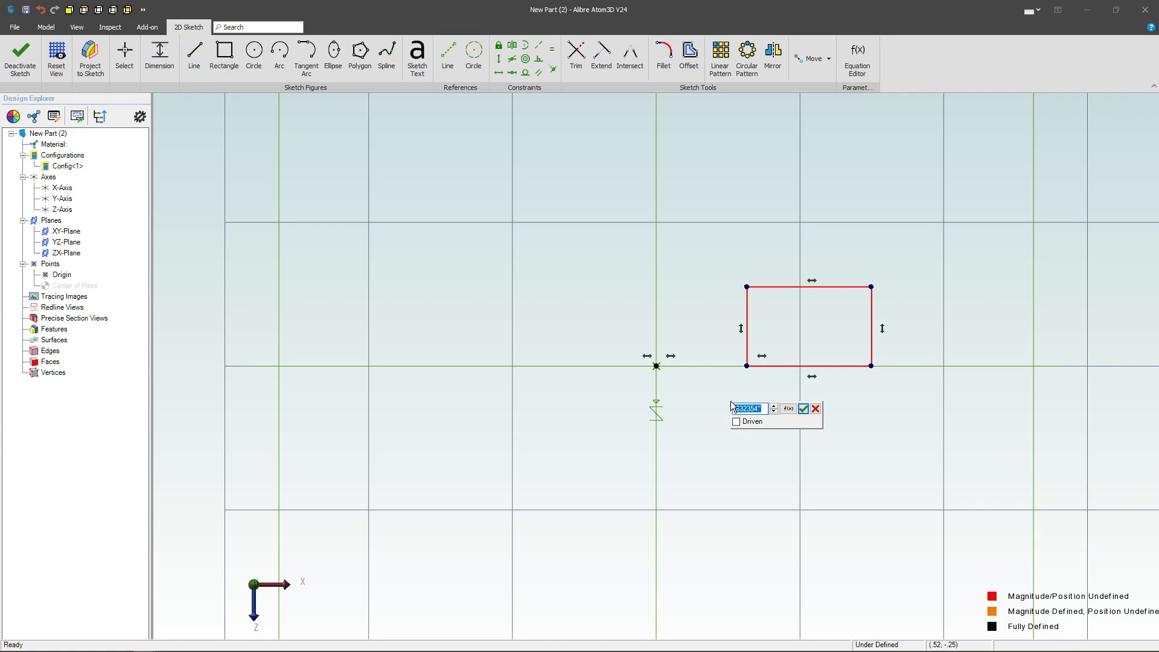
type("1.25")
key("Return")
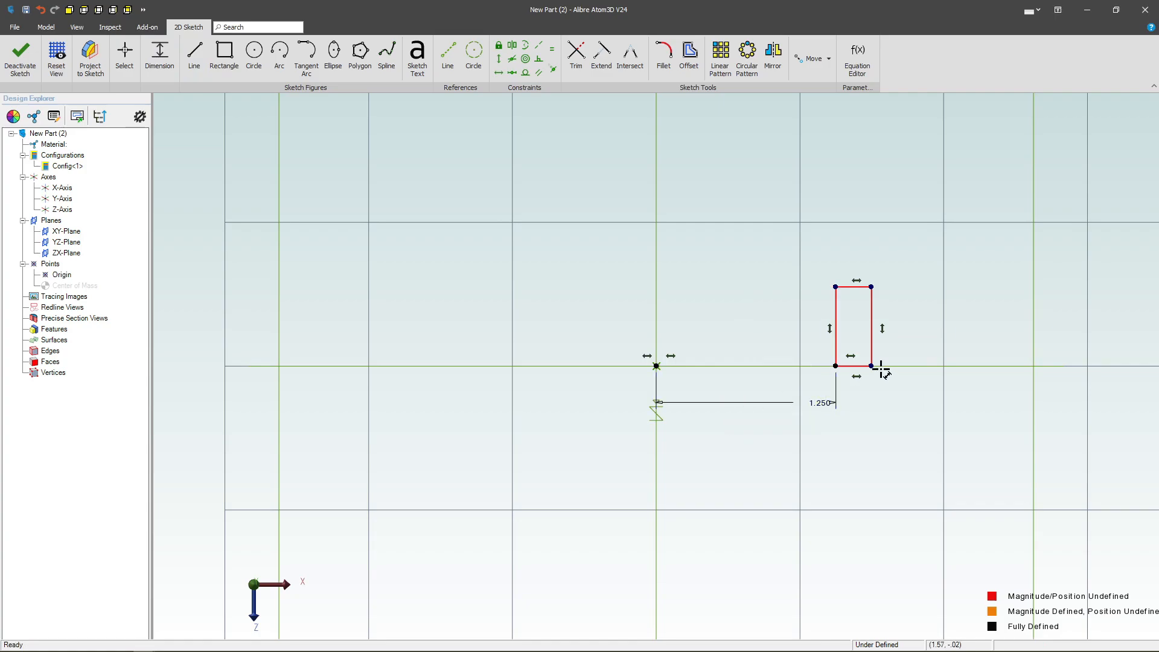
Dimension the distance from the origin to the rectangle's far lower corner as 3 inches.
left_click(871, 366)
left_click(656, 365)
left_click(758, 450)
type("3")
key("Return")
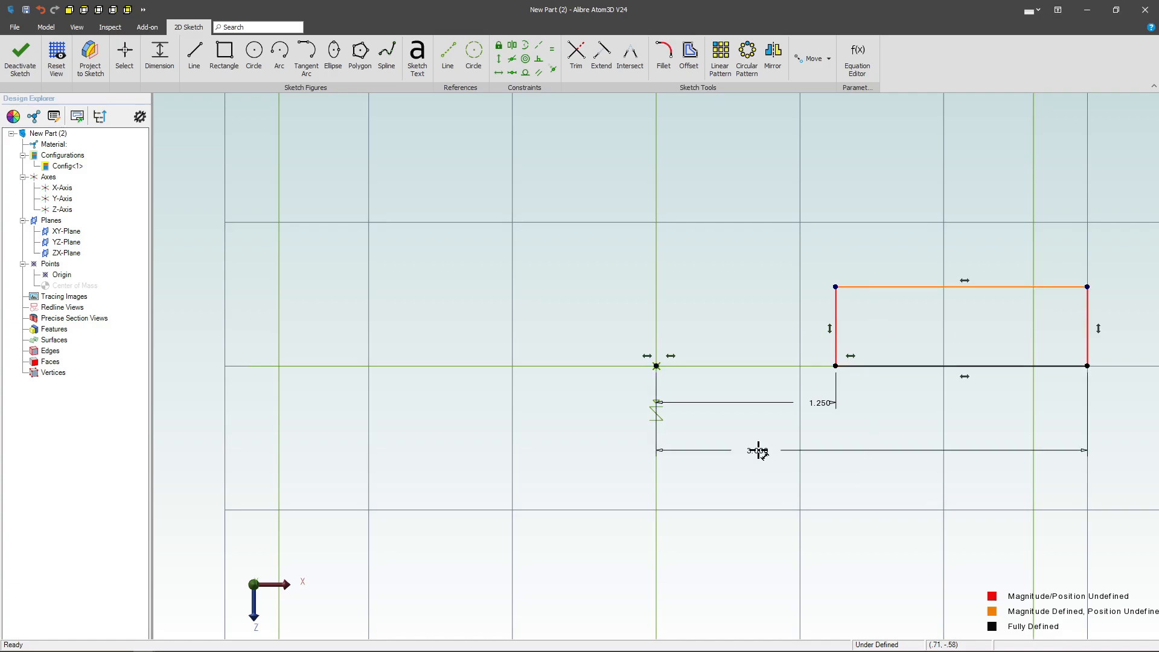
Delete the dimension between the origin and the rectangle's far lower corner.
scroll(652, 452, "down", 2)
scroll(905, 354, "up", 2)
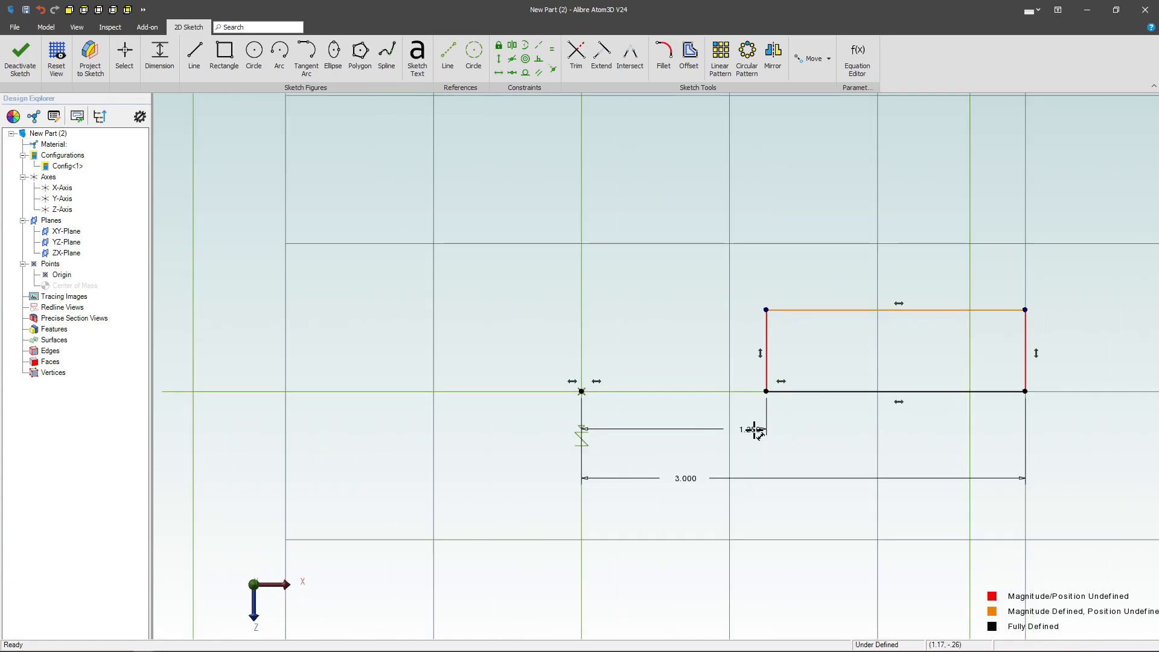
left_click(757, 351)
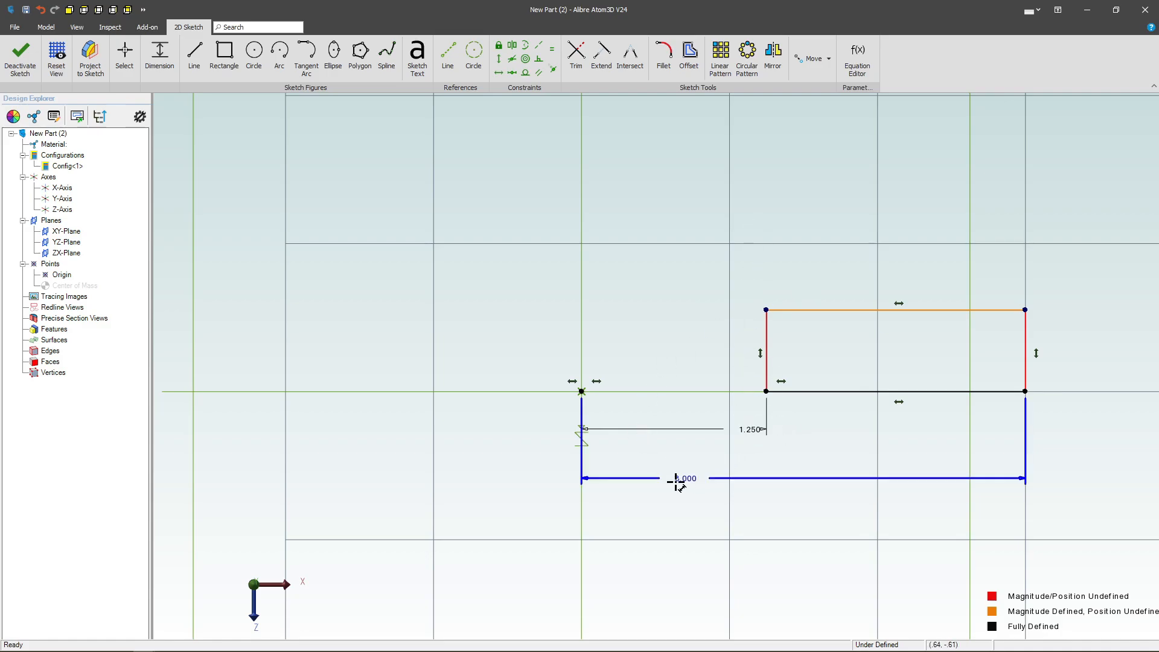
key("Escape")
mouse_move(688, 482)
left_mouse_down()
mouse_move(688, 520)
mouse_move(704, 525)
mouse_move(694, 502)
mouse_move(706, 487)
mouse_move(704, 498)
left_mouse_up()
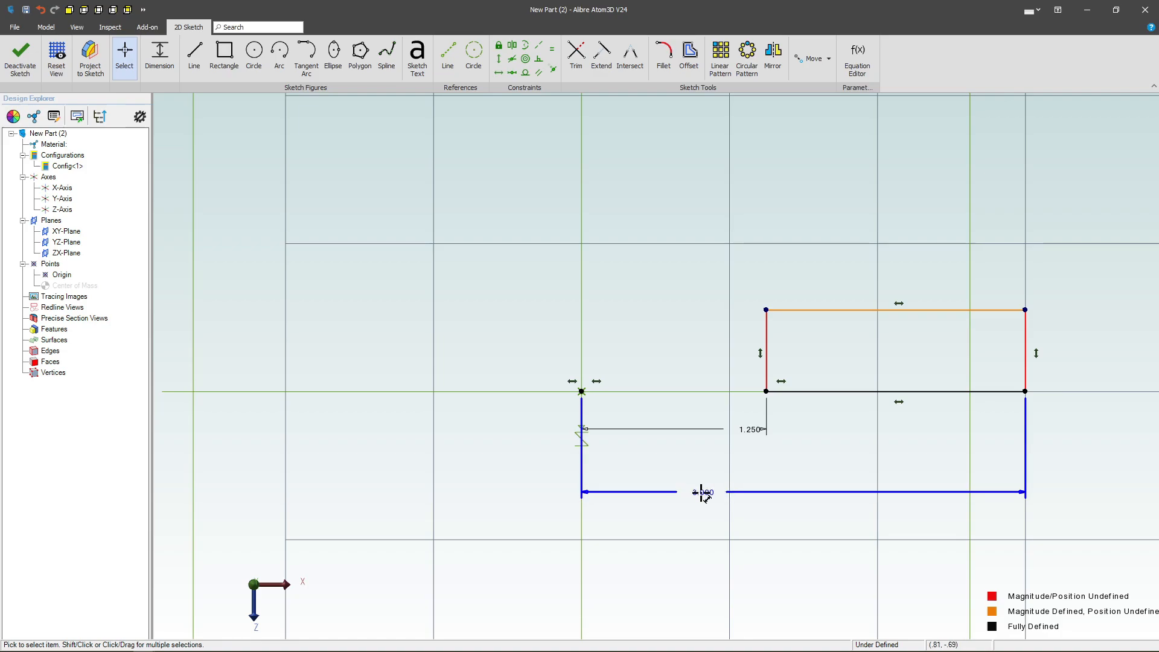
key("Delete")
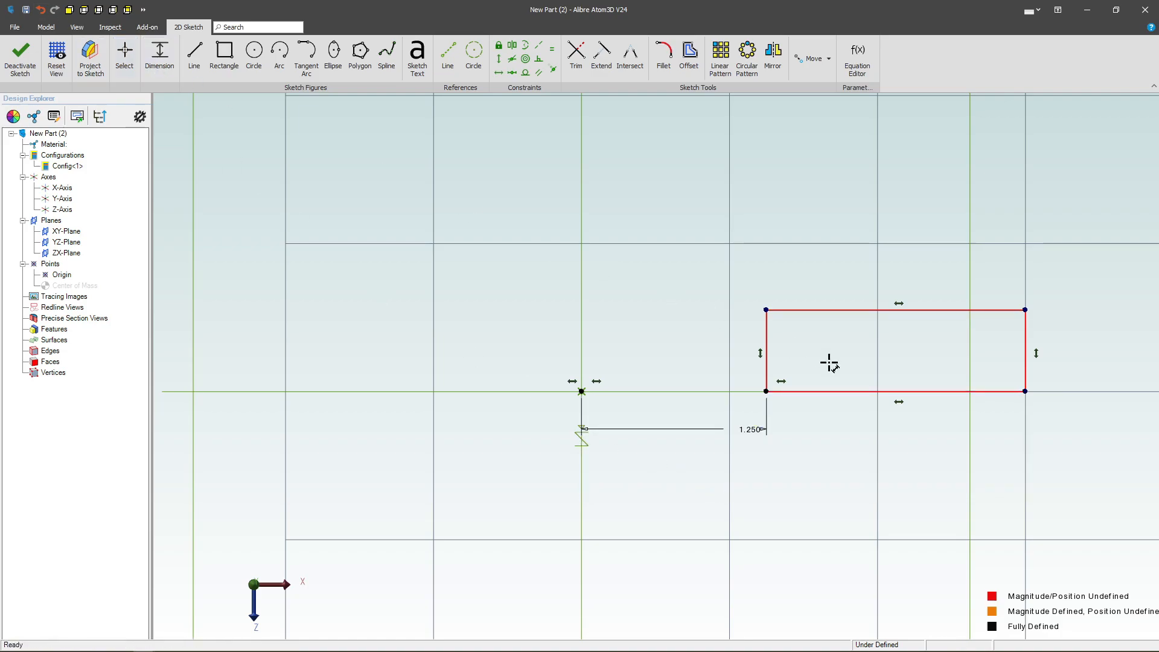
Dimension the rectangle's lower edge, keeping its current length.
left_click(863, 391)
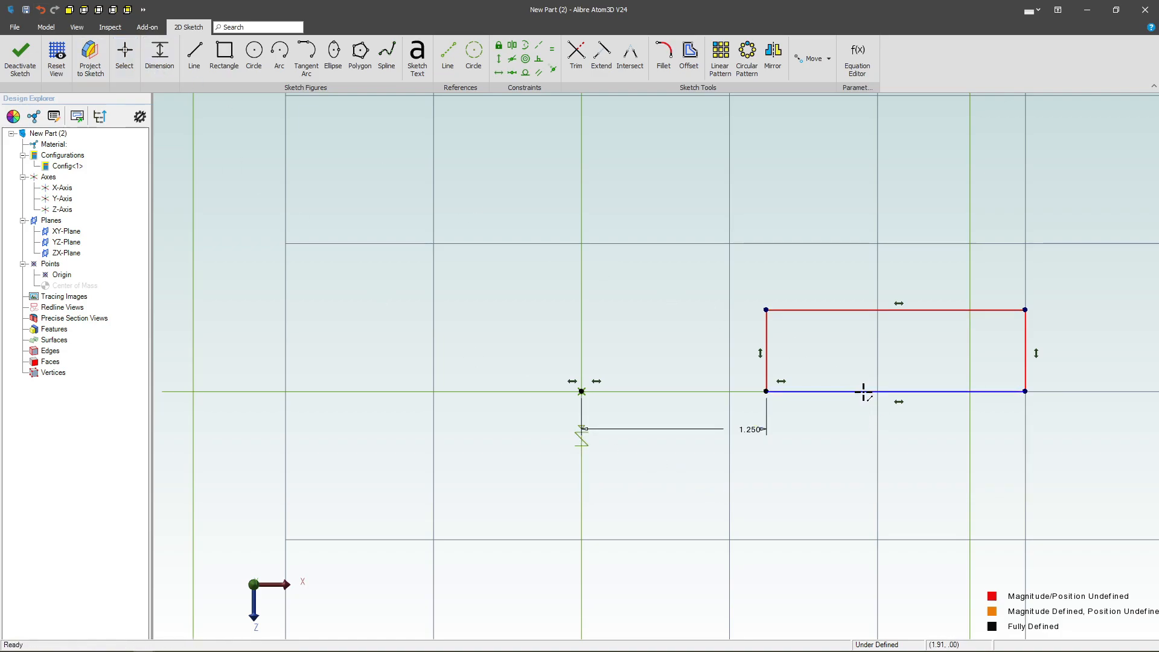
left_click(870, 445)
key("Return")
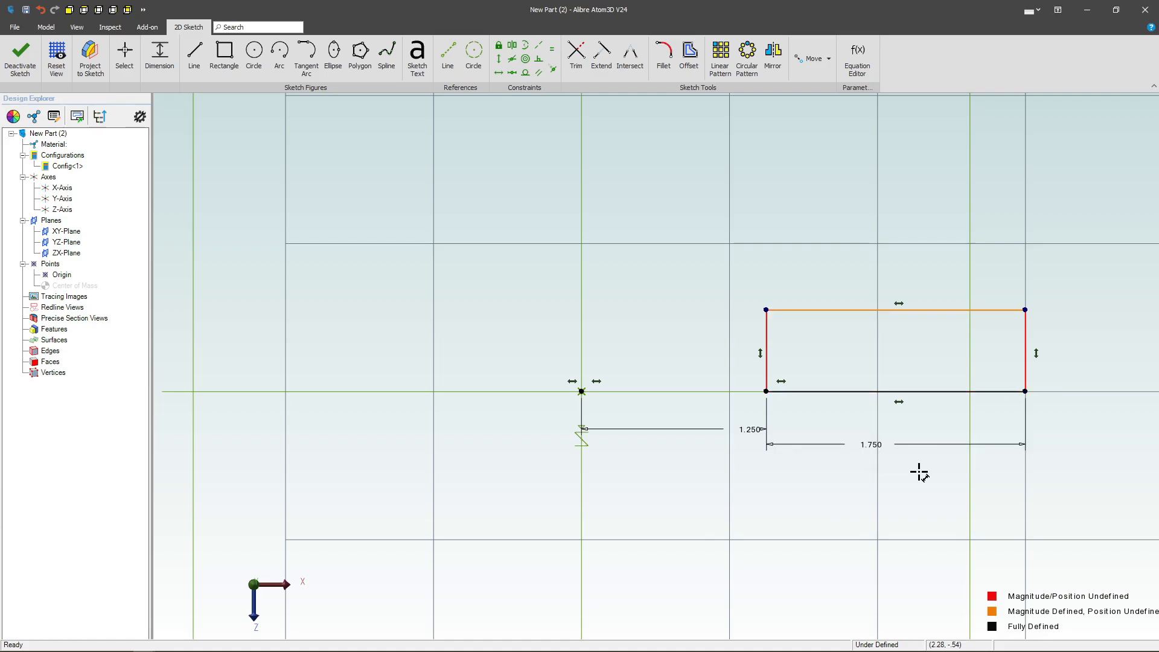
Change the distance from the origin to the rectangle's near side to 1 inch, then set it back to 1.25 inches.
key("Escape")
double_click(749, 430)
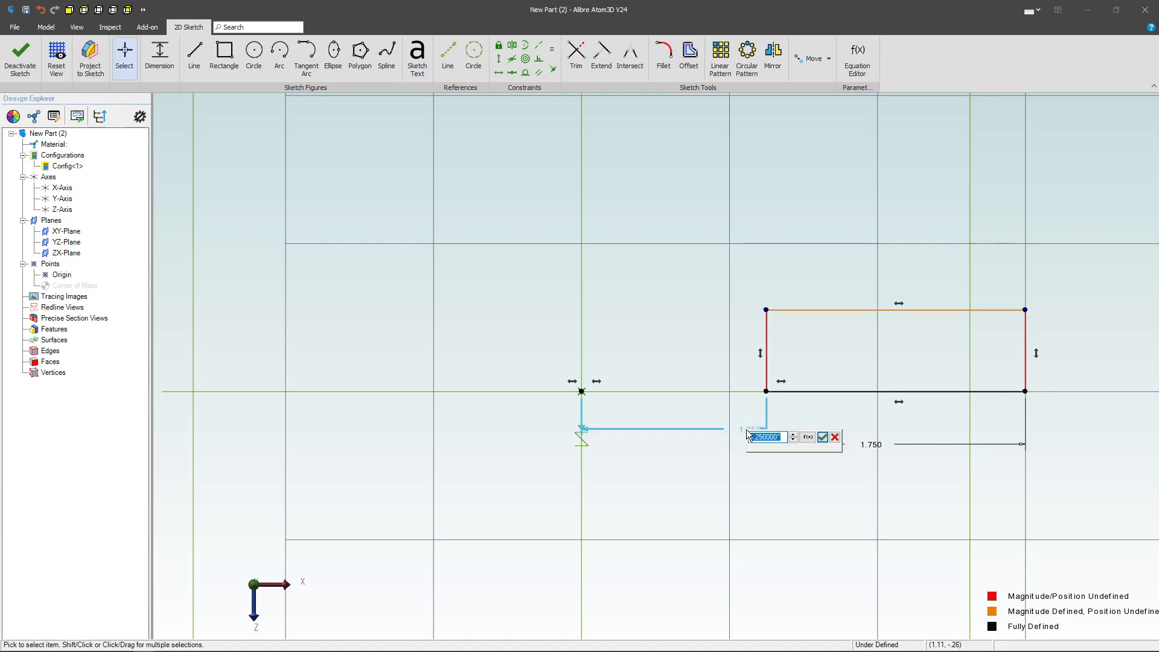
type("1")
key("Return")
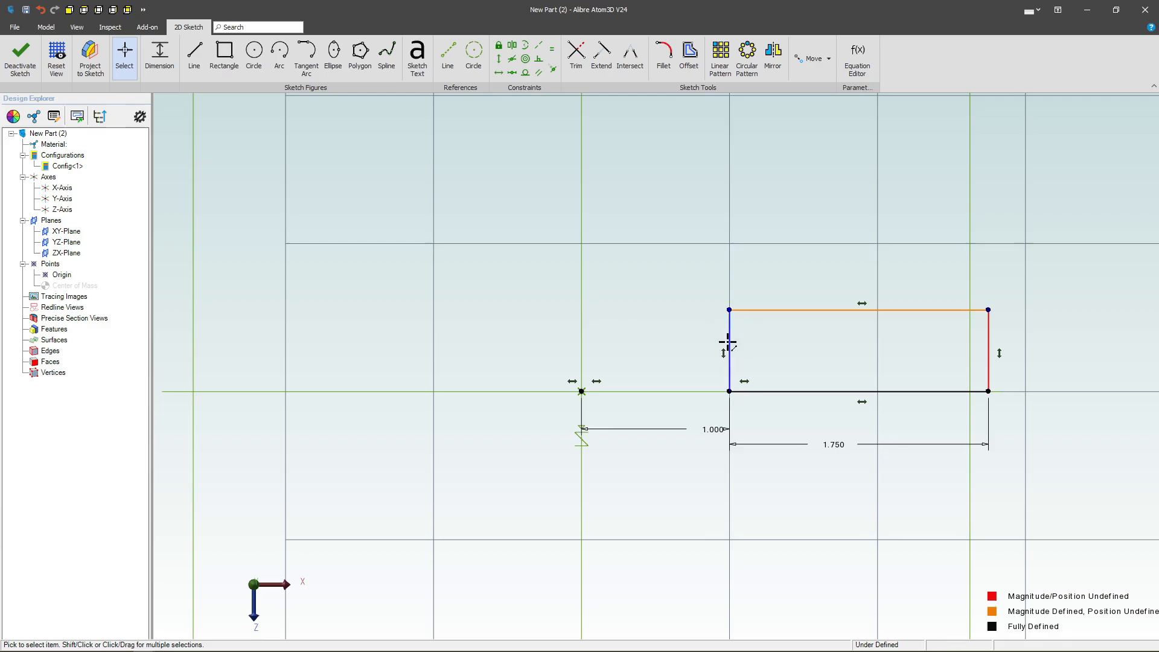
double_click(699, 427)
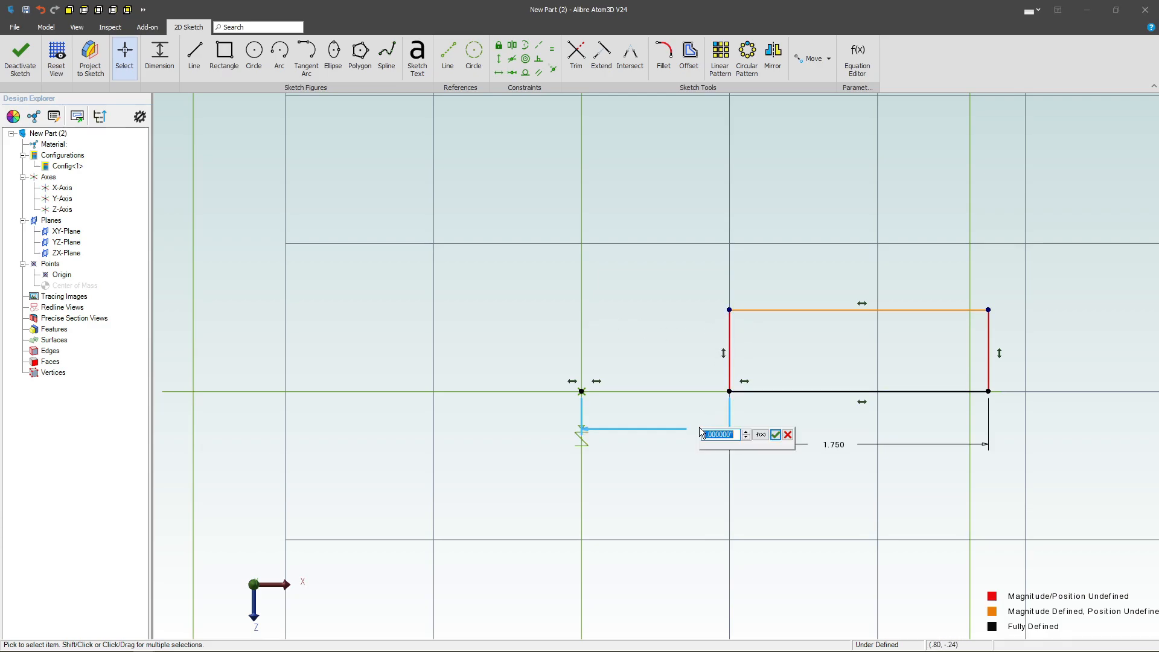
type("1.25")
key("Return")
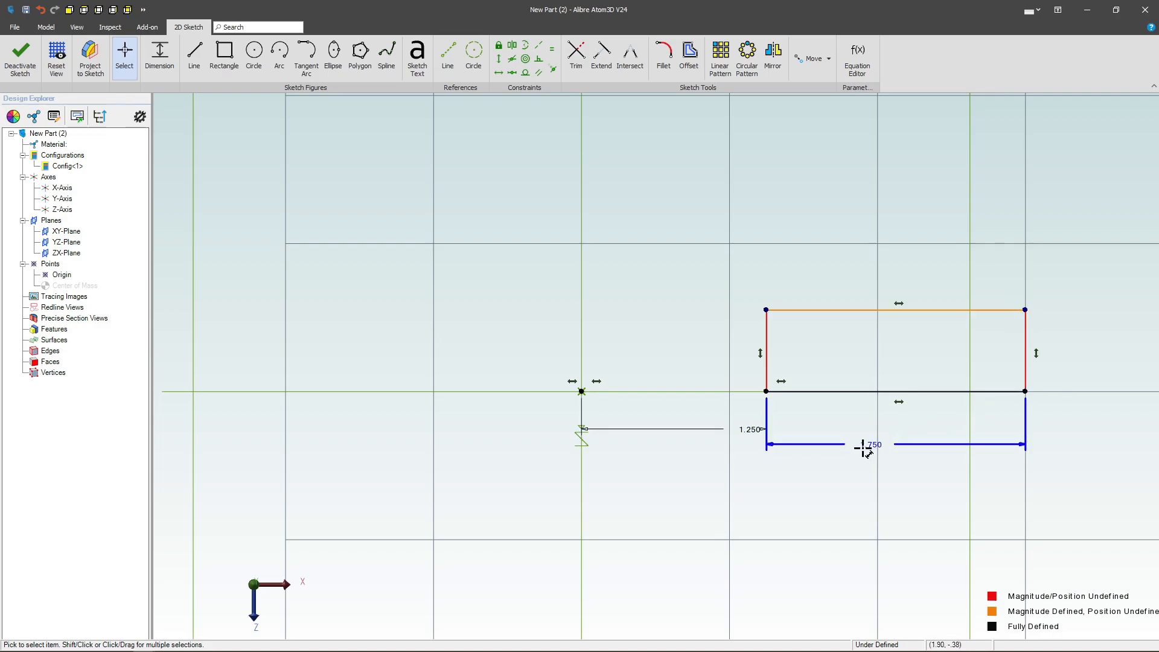
Replace the lower edge's length dimension with a 3-inch dimension from the origin to the rectangle's far lower corner.
key("Delete")
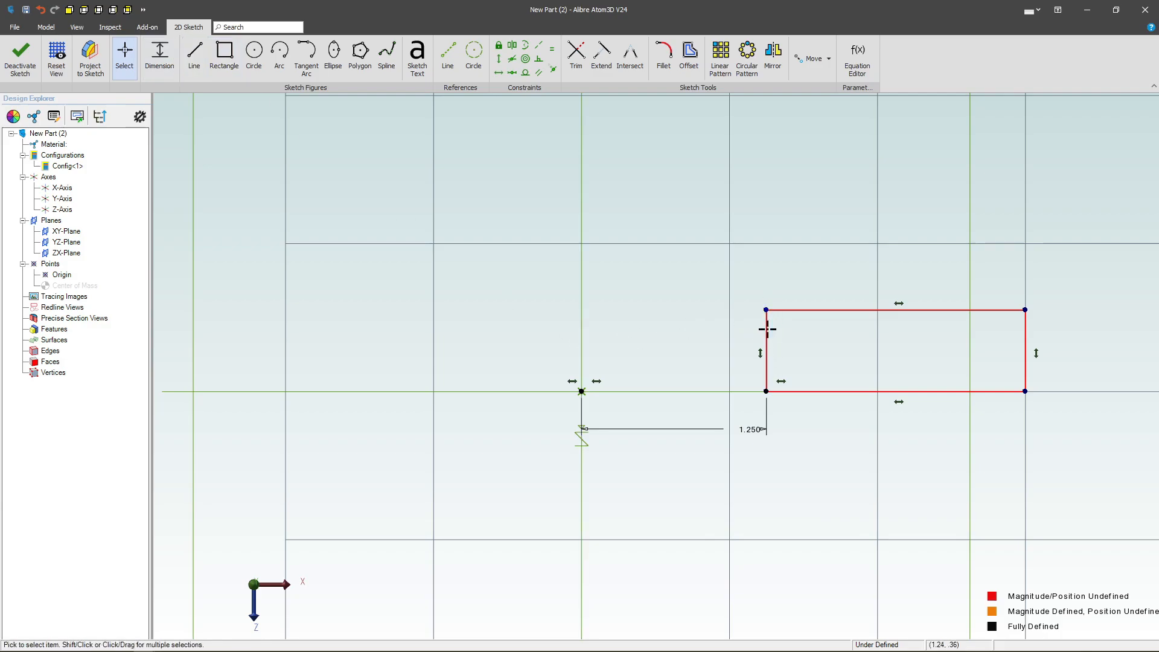
left_click(166, 55)
left_click(1025, 391)
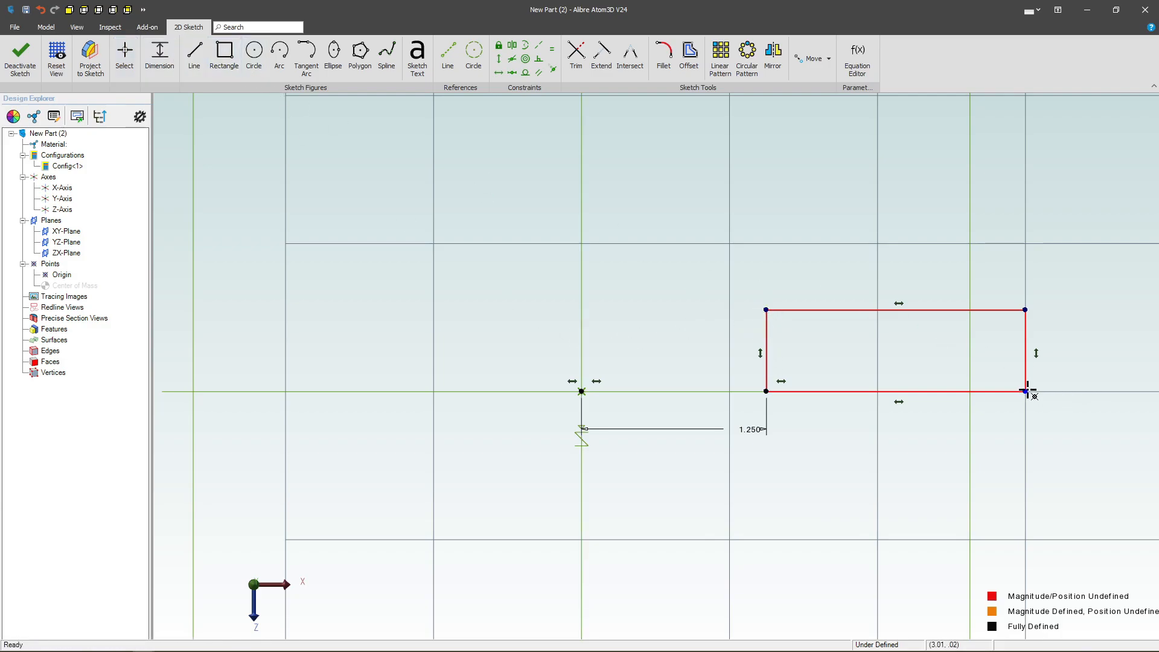
left_click(581, 391)
left_click(703, 481)
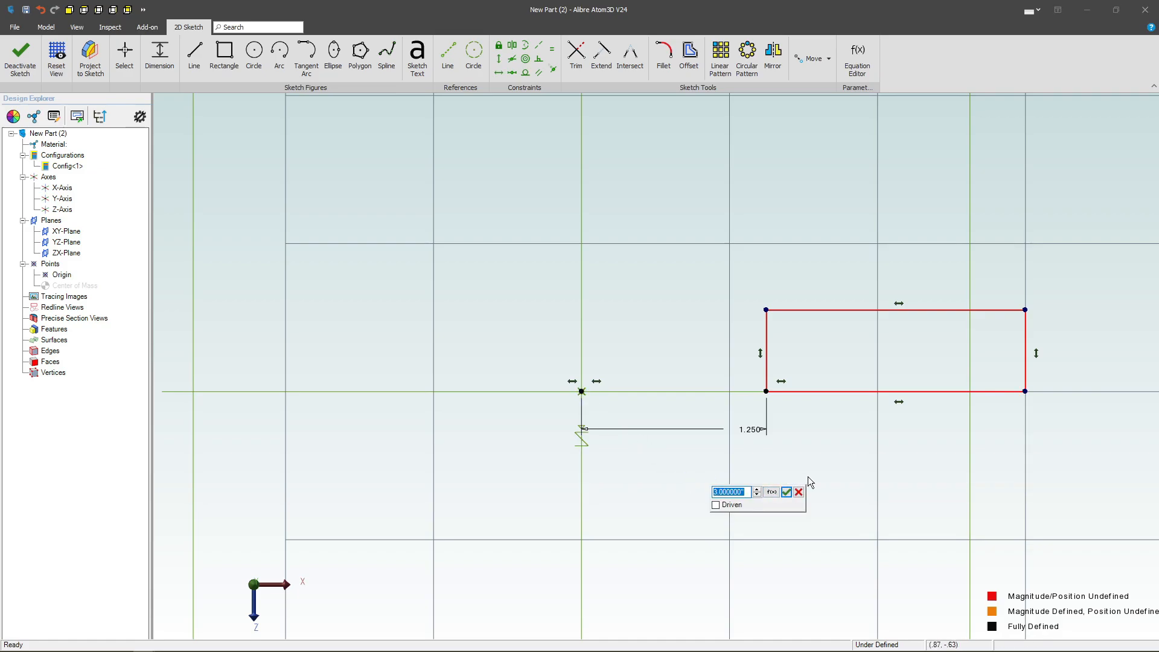
key("Return")
With the 3-inch dimension in place, try a near-side distance of 1 inch and return it to 1.25 inches.
double_click(748, 431)
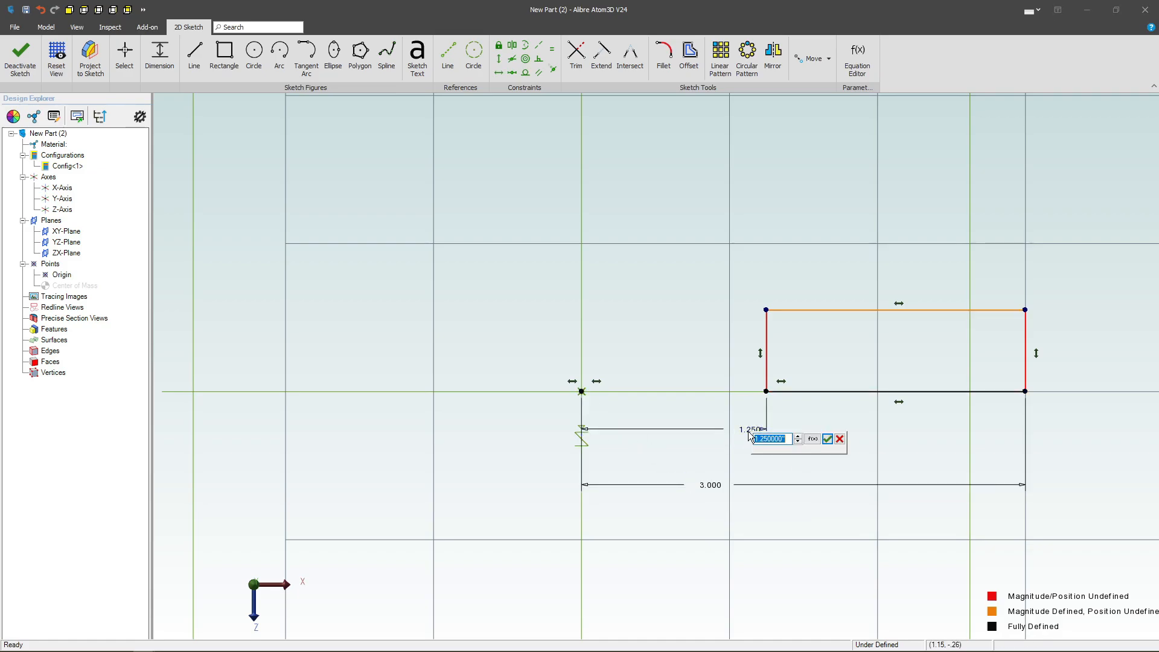
type("1")
key("Return")
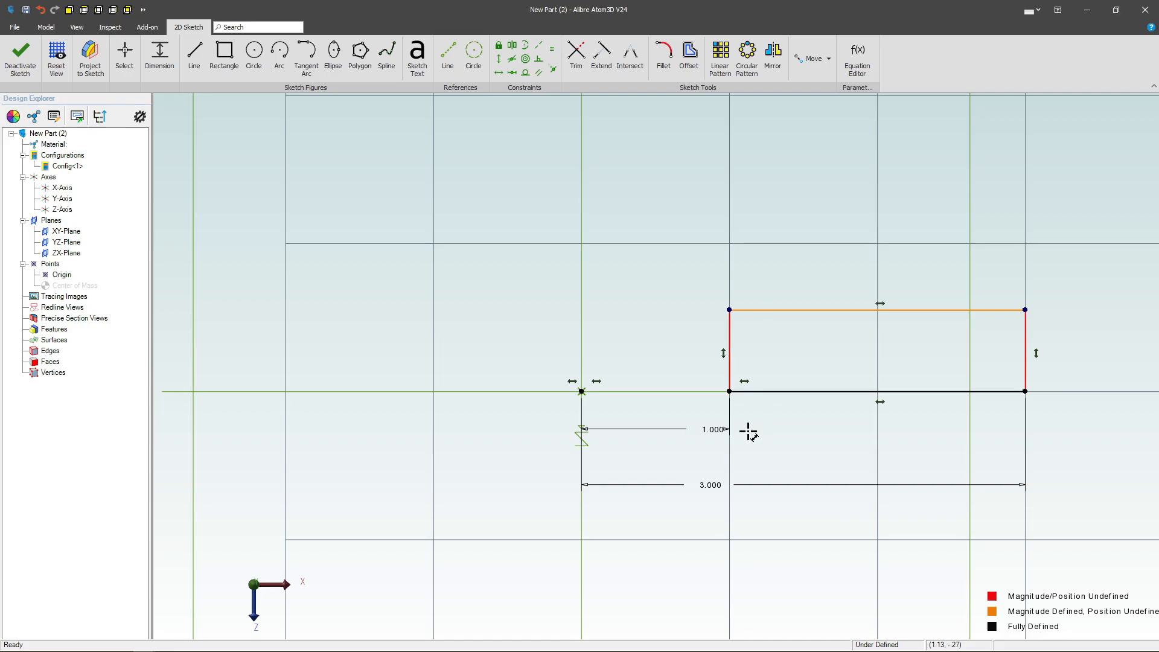
double_click(707, 429)
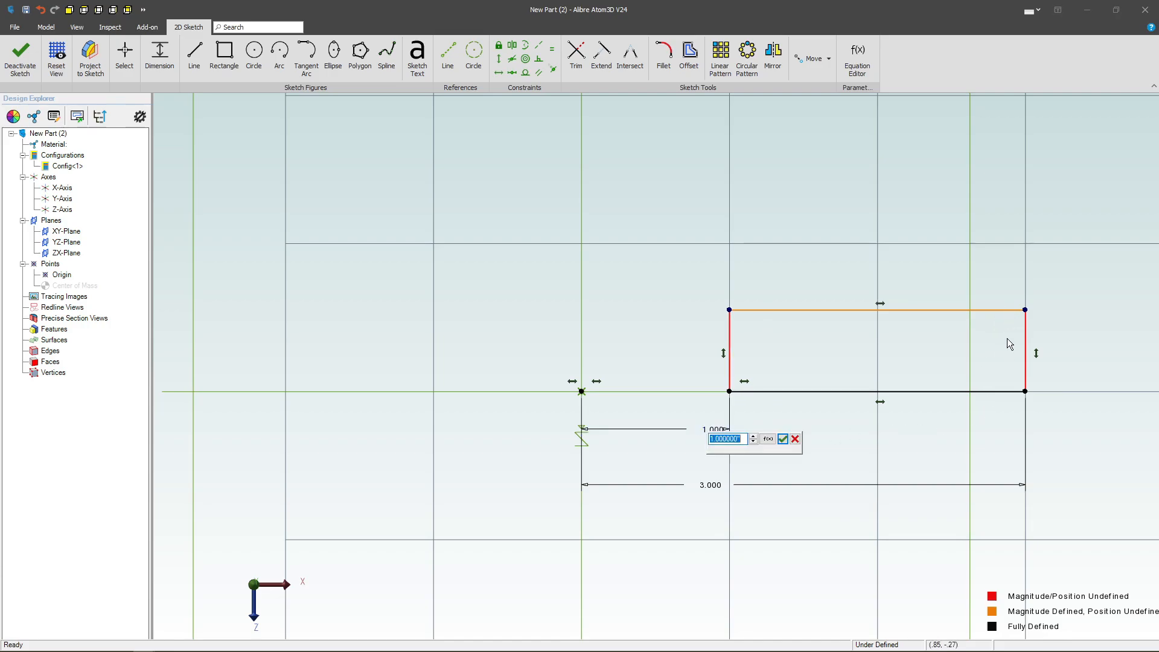
type("1.25")
key("Return")
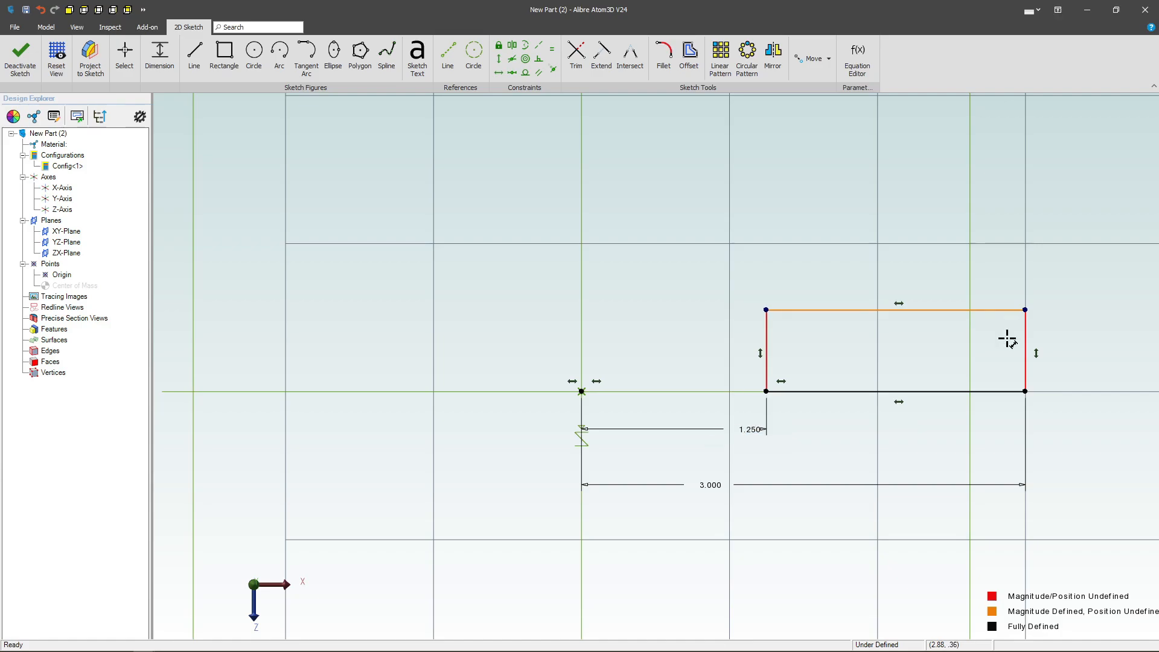
Dimension the rectangle's height as 0.5 inch and finish the sketch.
left_click(766, 339)
left_click(701, 342)
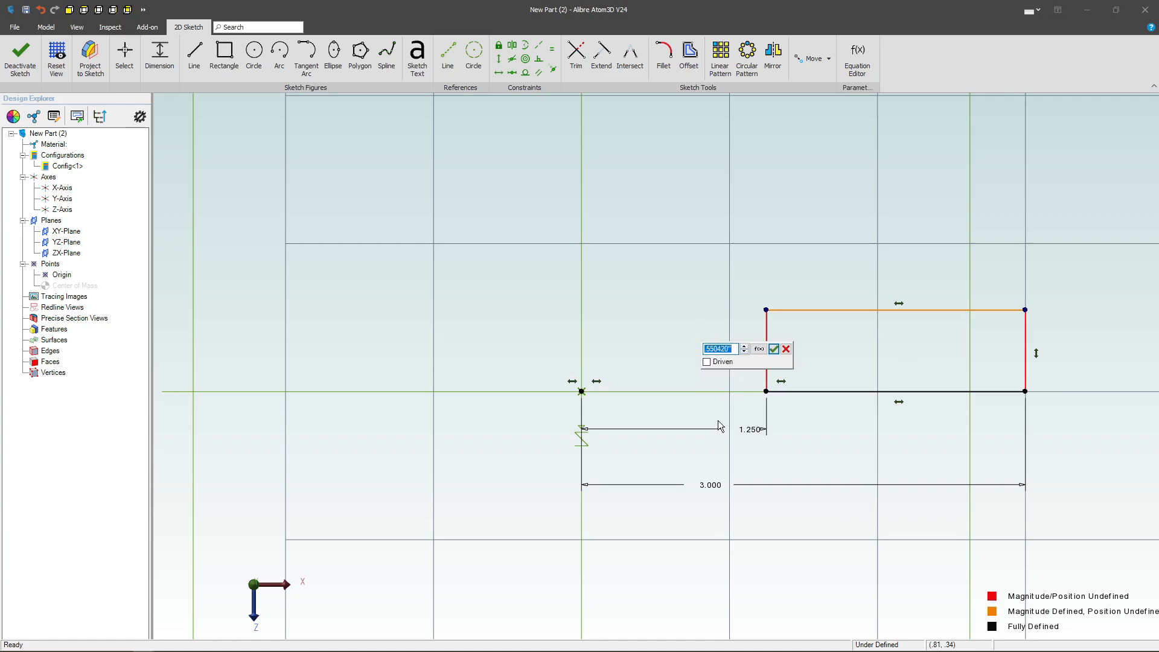
type(".5")
key("Return")
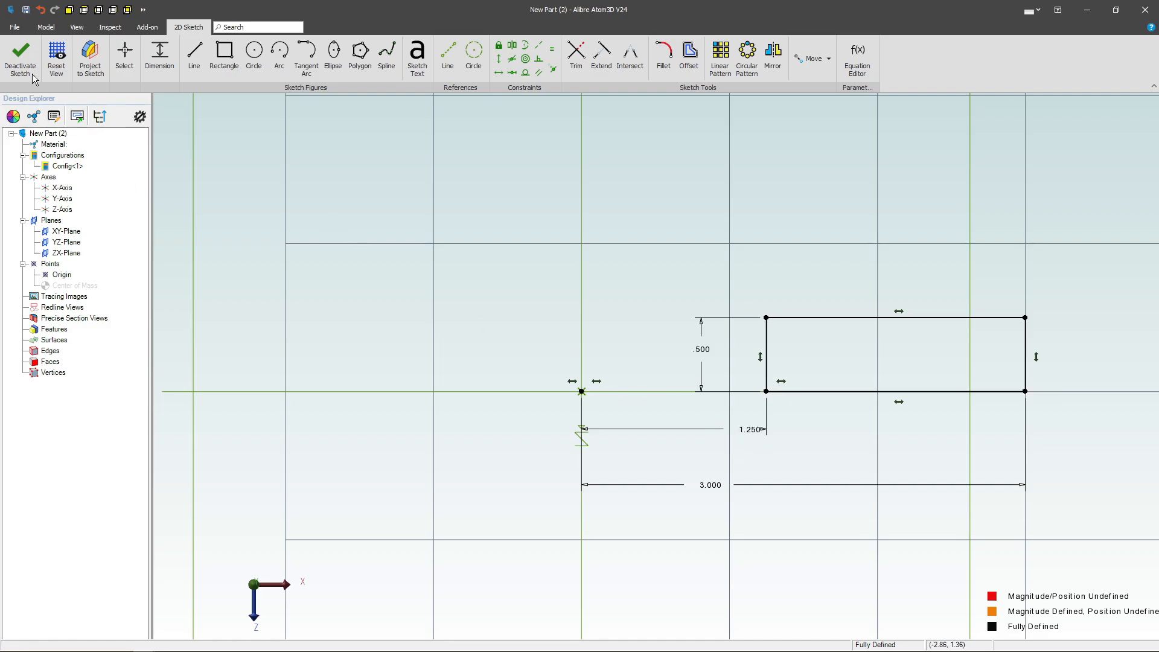
left_click(18, 57)
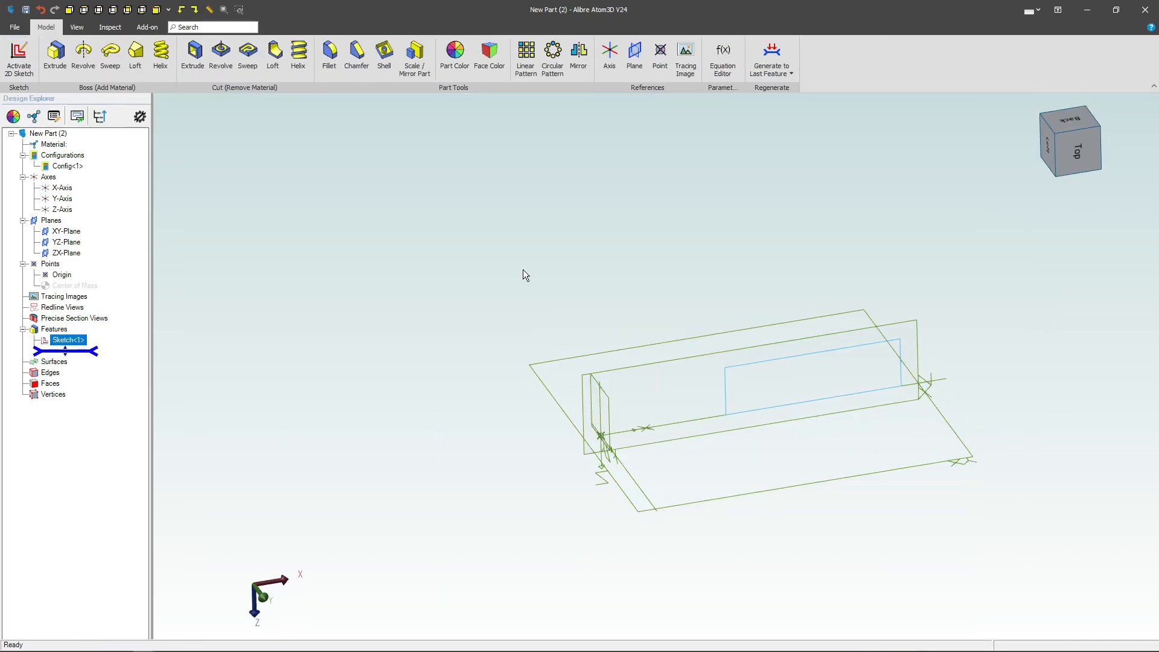
Insert a reference plane rotated about the Z-Axis from the ZX-Plane, using the ANGLE parameter in the reversed direction.
left_click(653, 109)
left_click(634, 53)
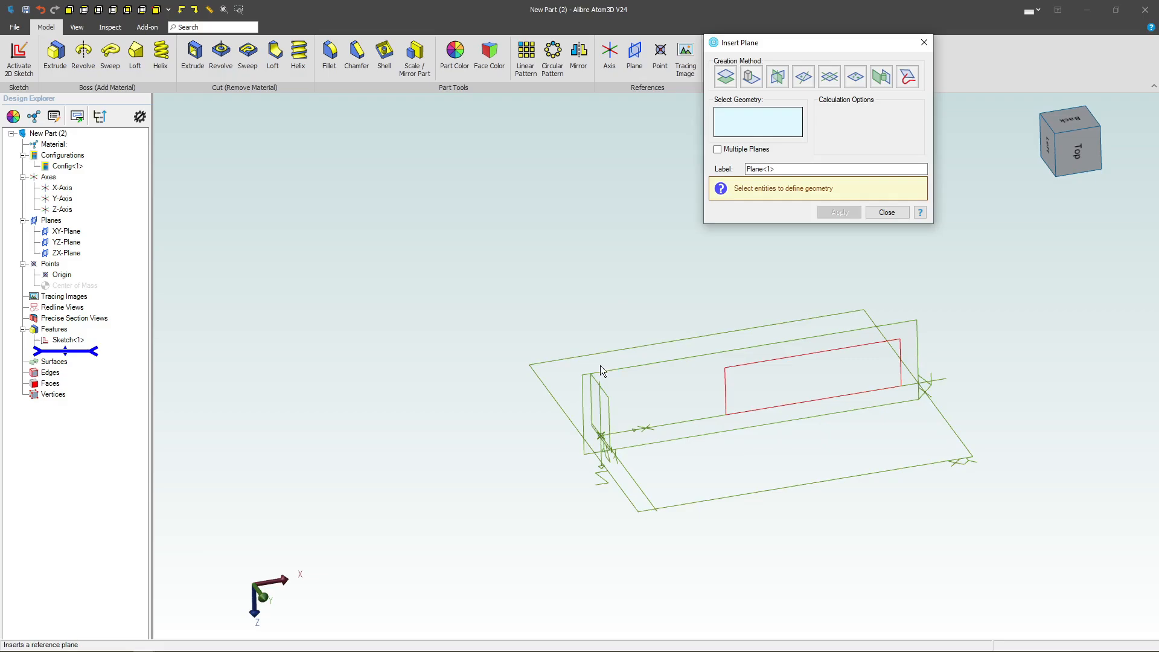
left_click(599, 407)
left_click(660, 363)
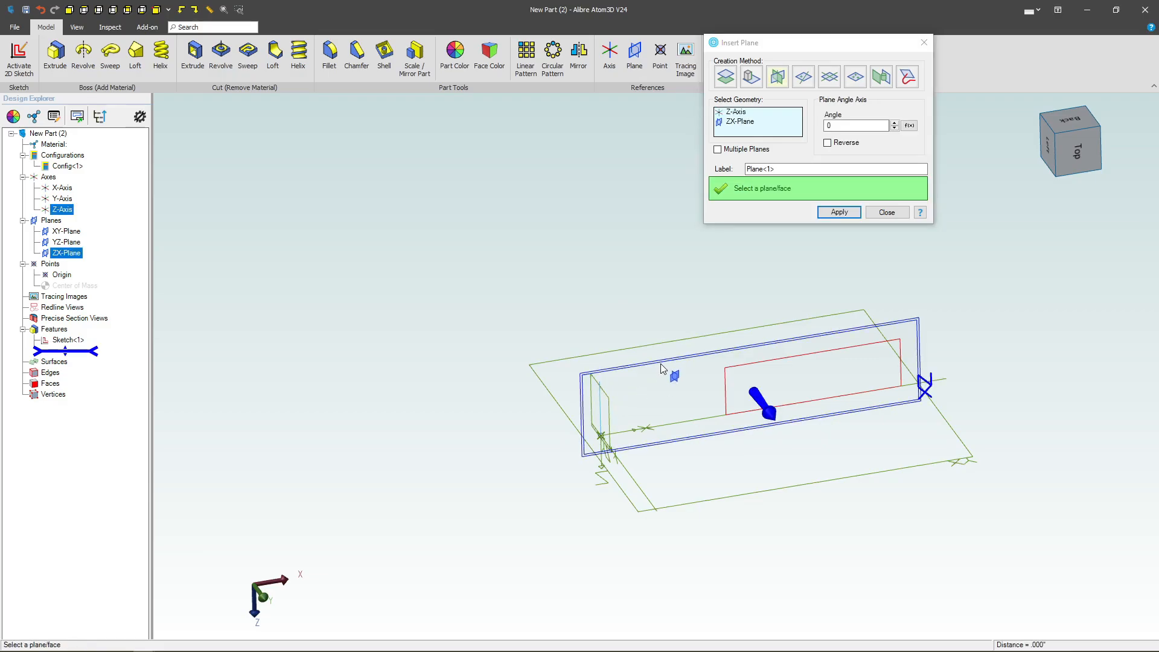
left_click_drag(849, 126, 761, 122)
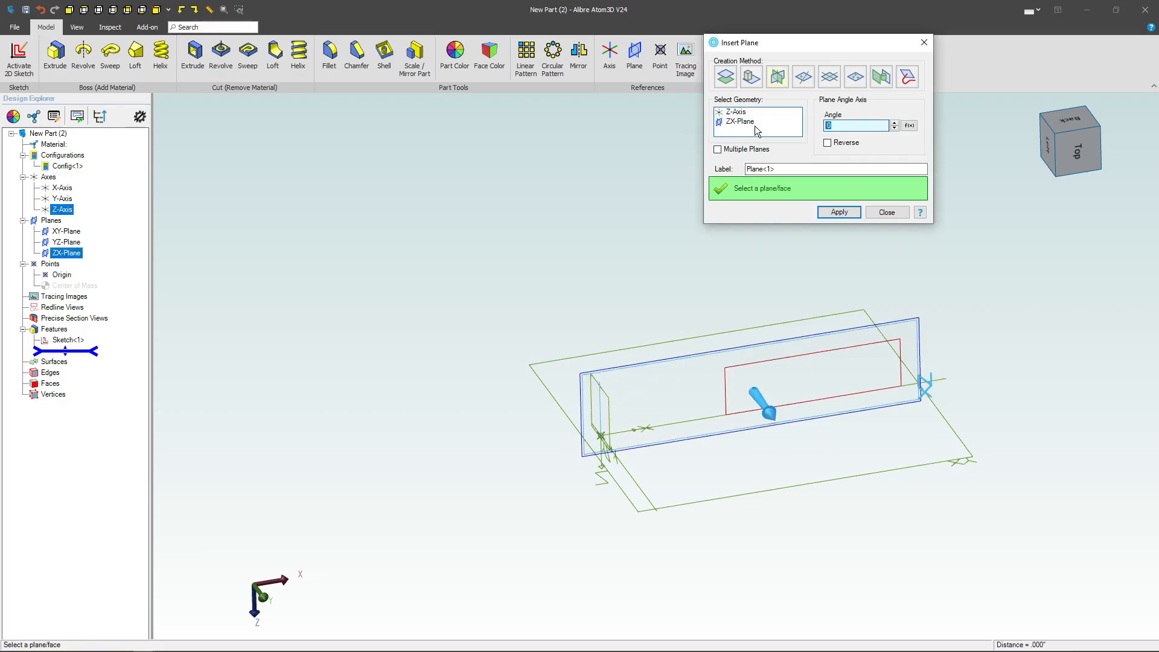
type("ANGLE")
left_click(827, 143)
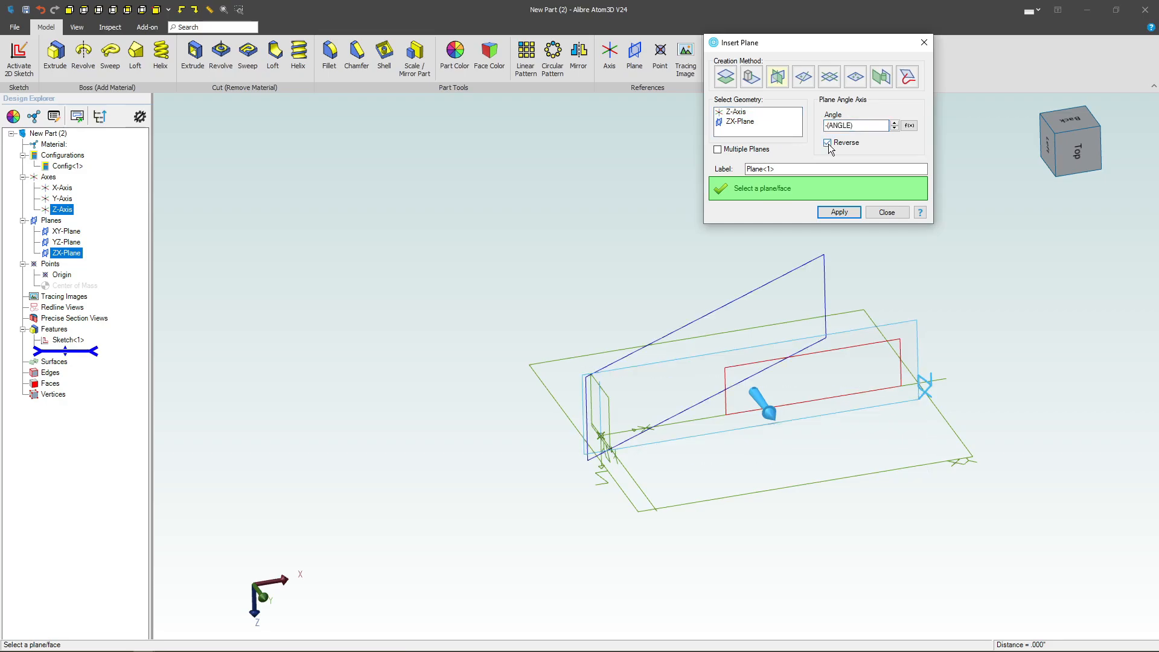
left_click(839, 212)
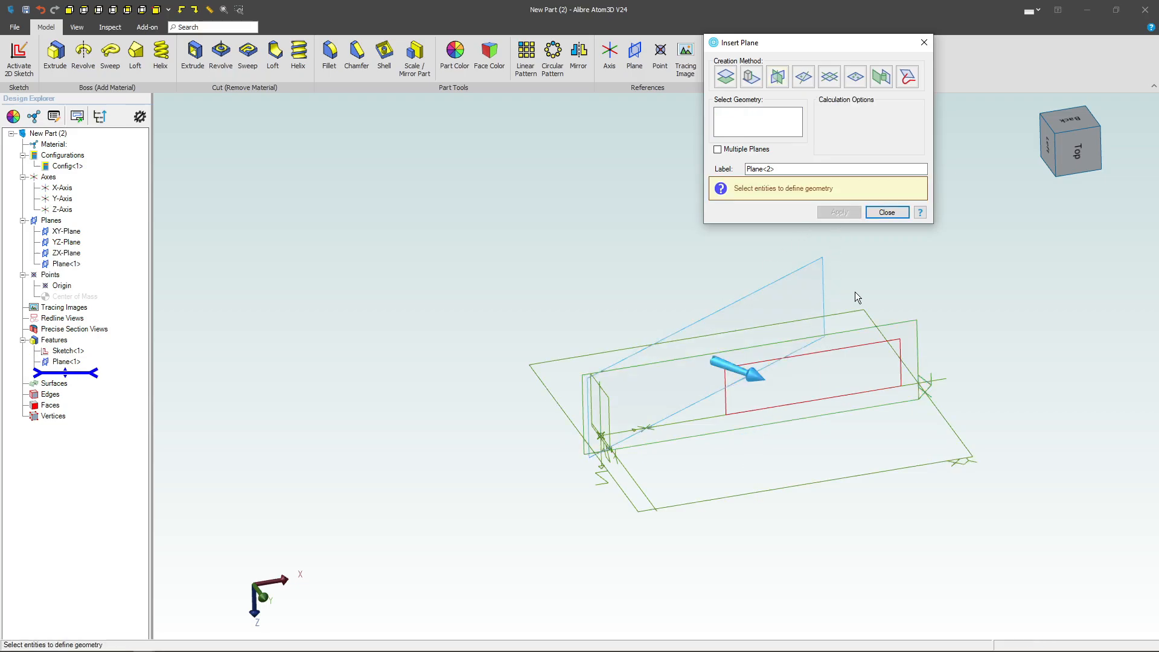
left_click(886, 212)
Examine the equation parameters sorted by favorite, including the one driving the angled plane, and close the editor without changes.
middle_click_drag(812, 323, 822, 348)
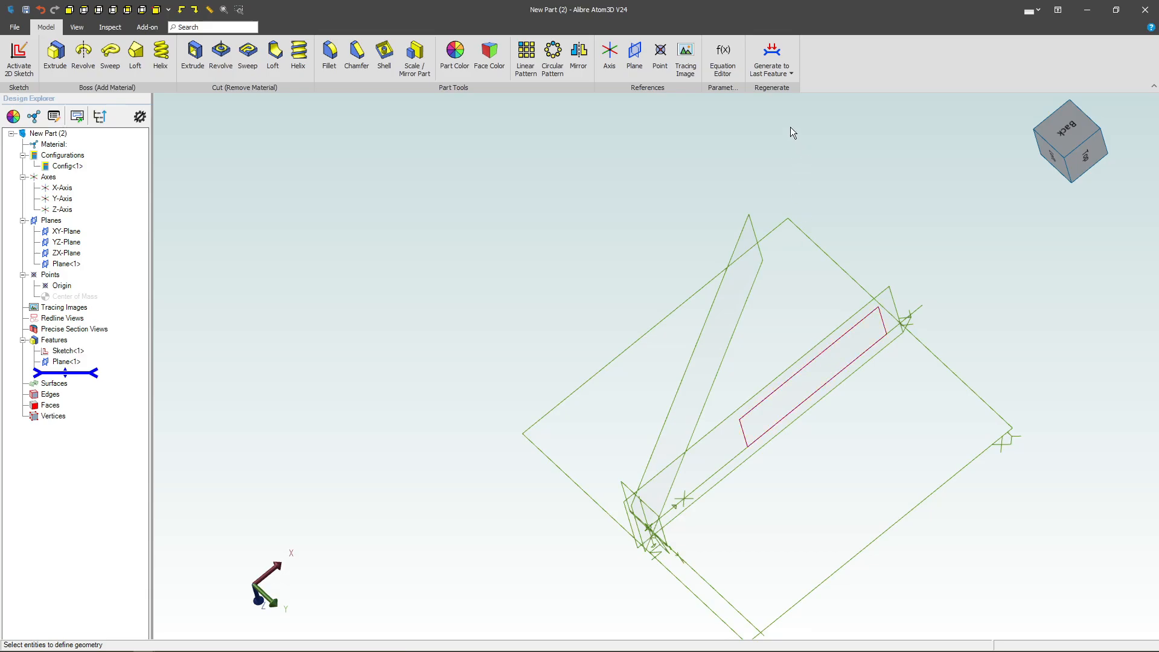
left_click(723, 57)
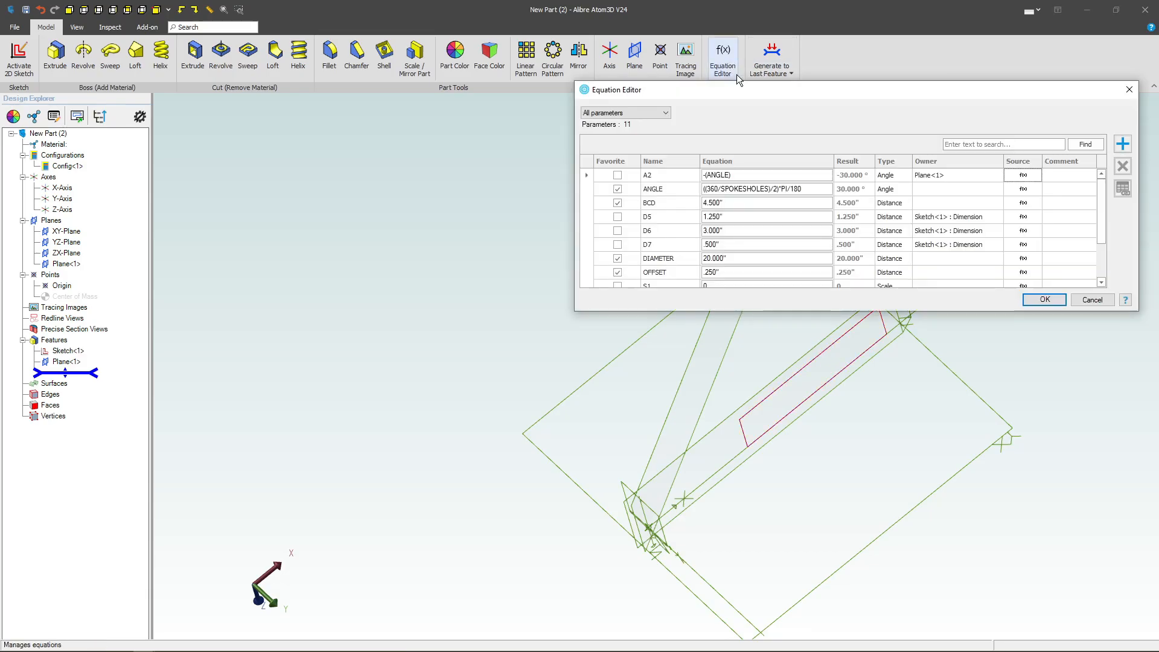
left_click(613, 159)
left_click(613, 159)
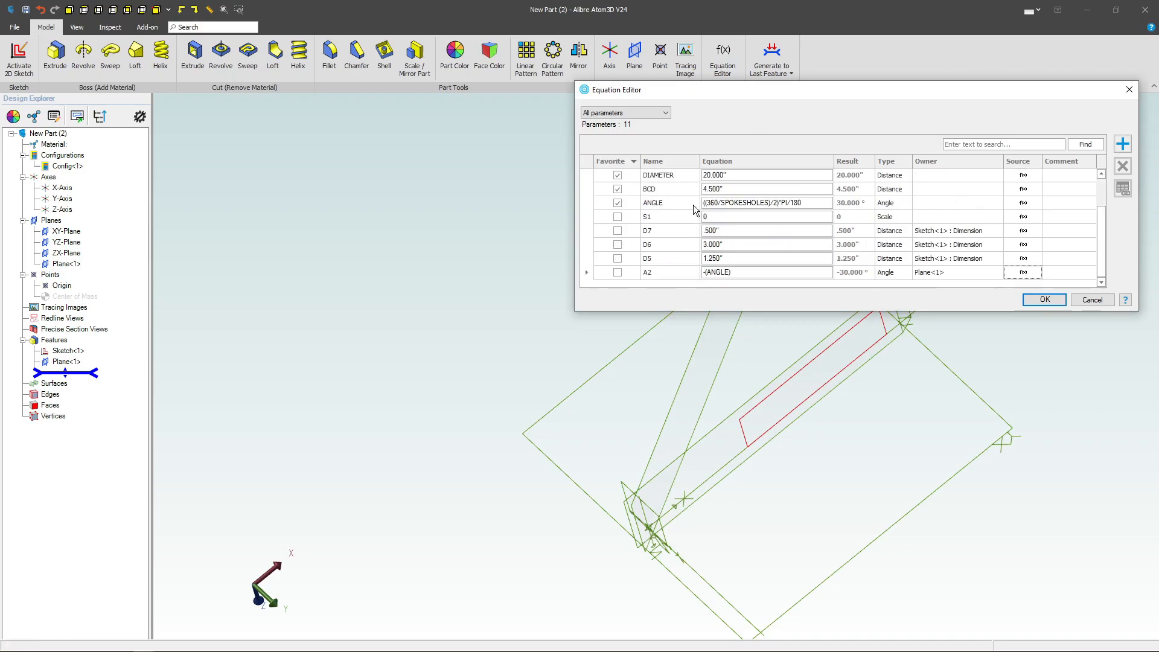
left_click(1092, 301)
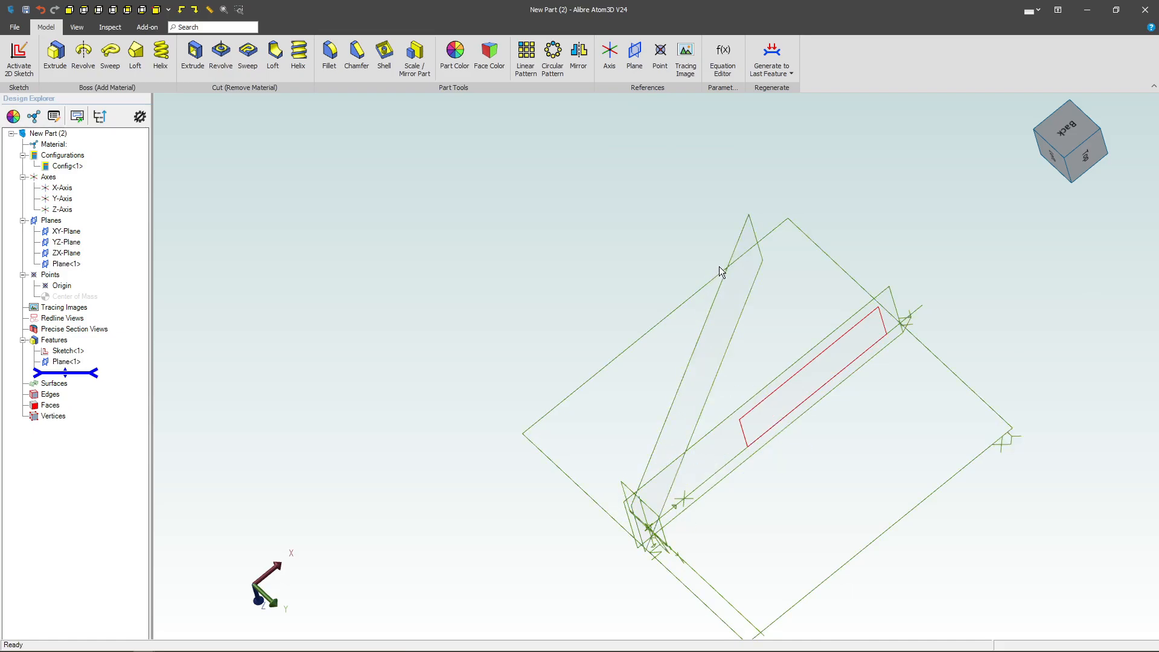
Start a 2D sketch on the angled plane and draw a rectangle overlapping the first profile, below the origin.
left_click(733, 242)
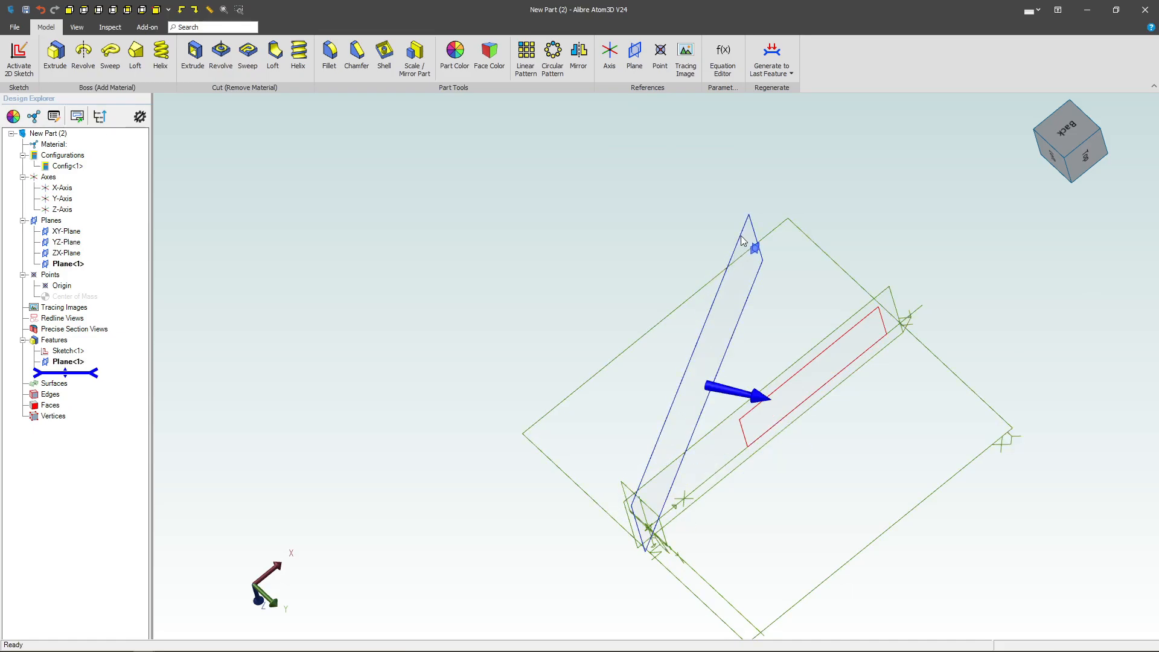
left_click(875, 302)
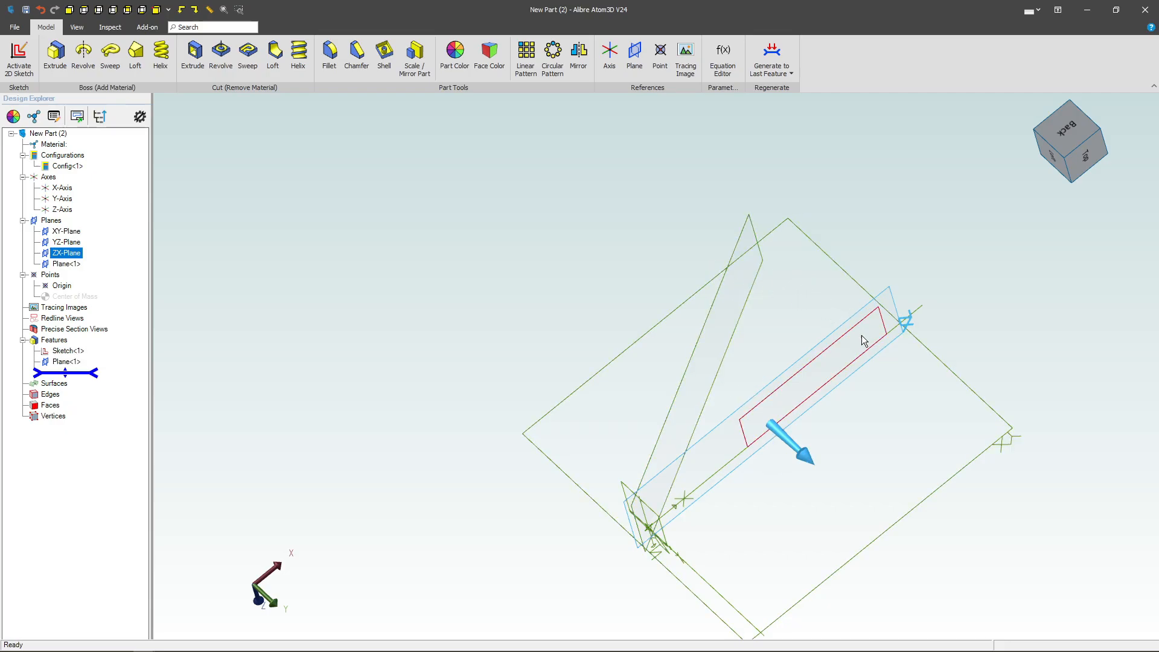
left_click(969, 358)
left_click(679, 388)
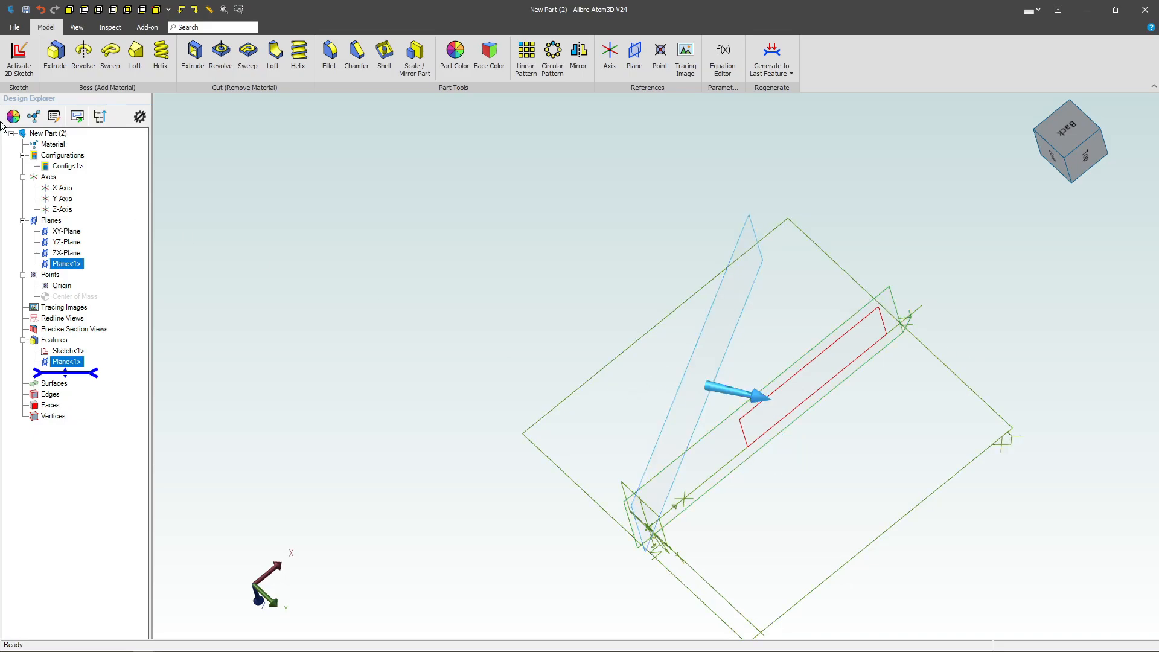
left_click(19, 58)
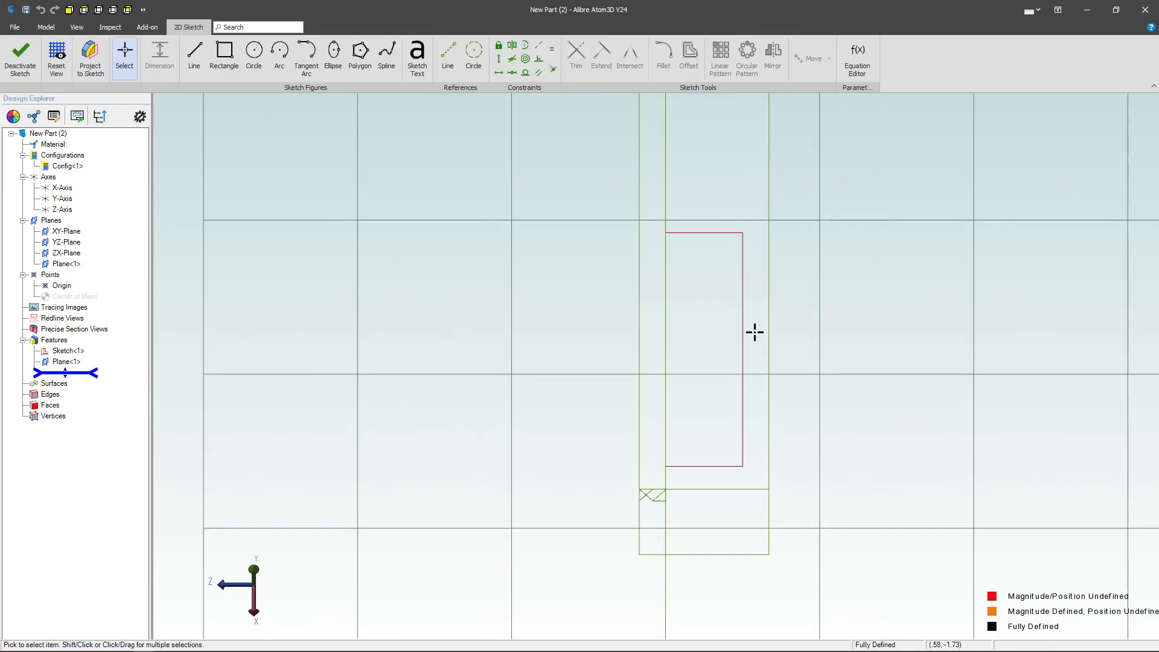
left_click(224, 54)
left_click(678, 351)
left_click(789, 453)
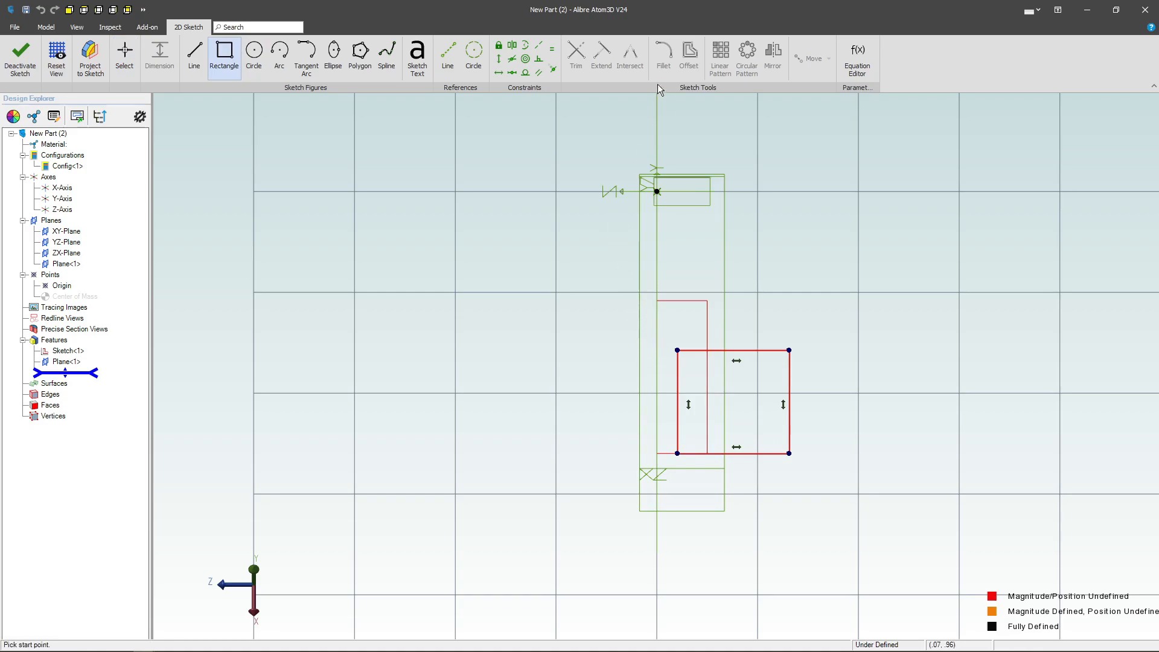
Constrain the rectangle's near inner corner to be vertically aligned with the origin.
left_click(498, 59)
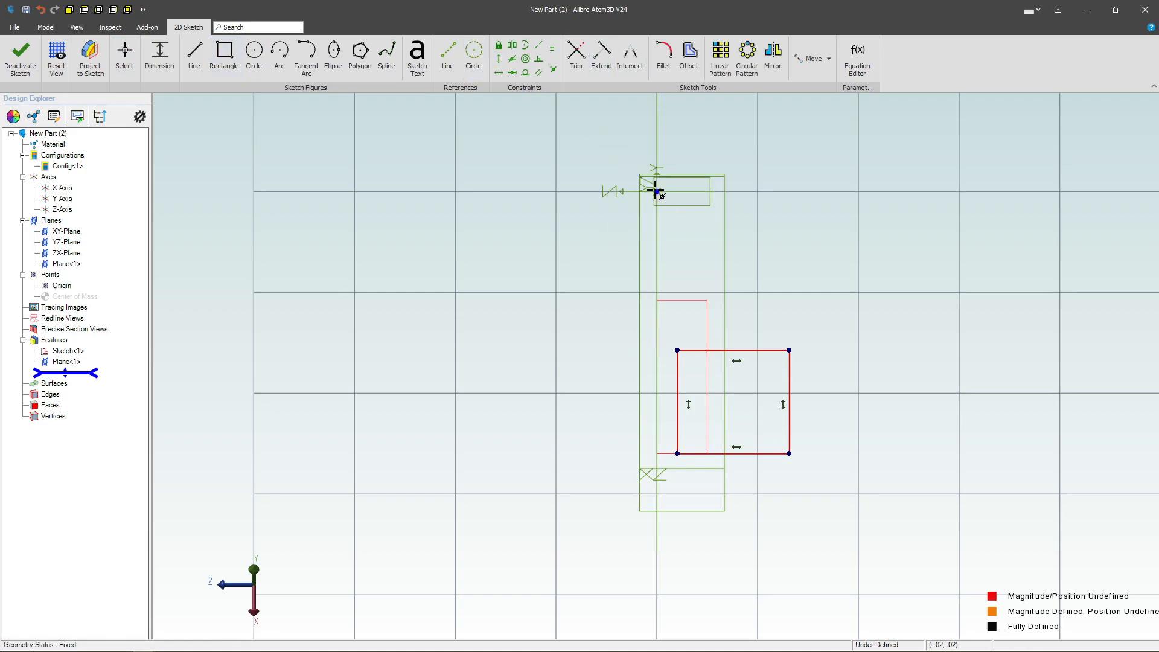
left_click(657, 191)
left_click(678, 350)
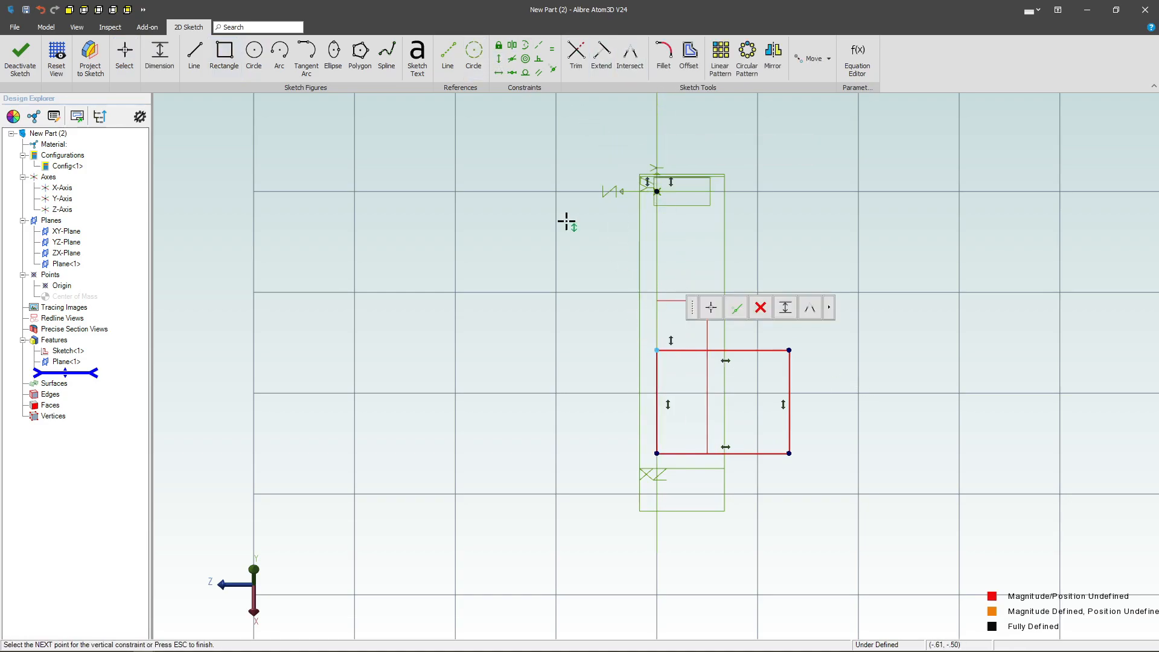
Dimension the vertical distance from the origin to the rectangle's near corner as 1.25 inches.
left_click(160, 57)
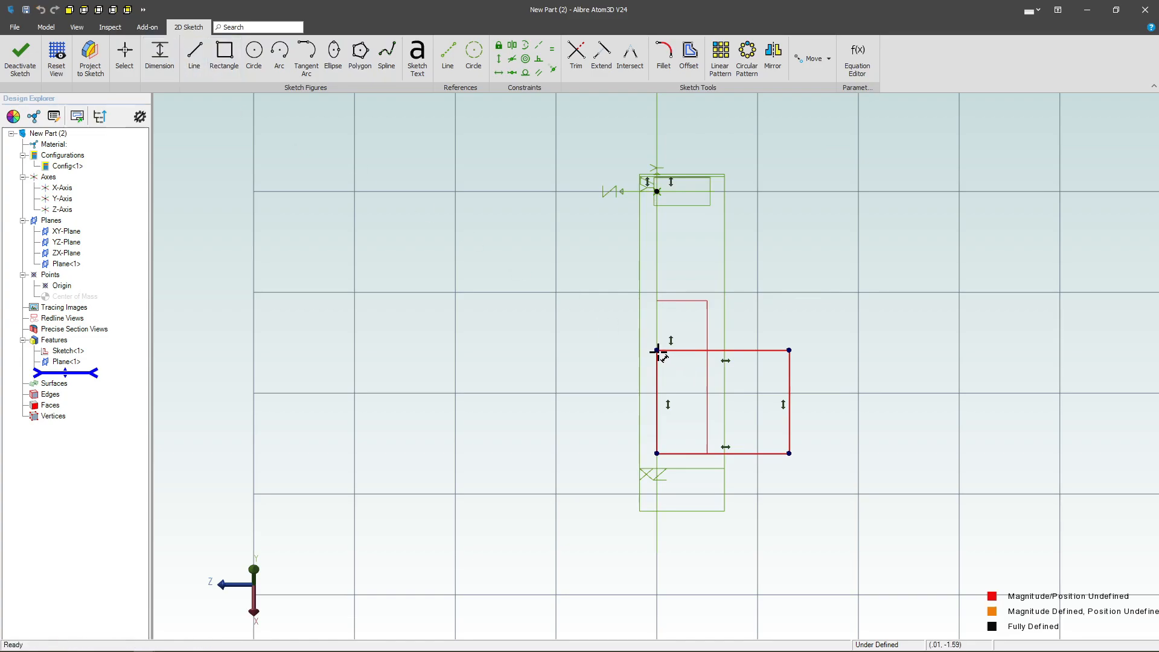
left_click(656, 191)
left_click(656, 350)
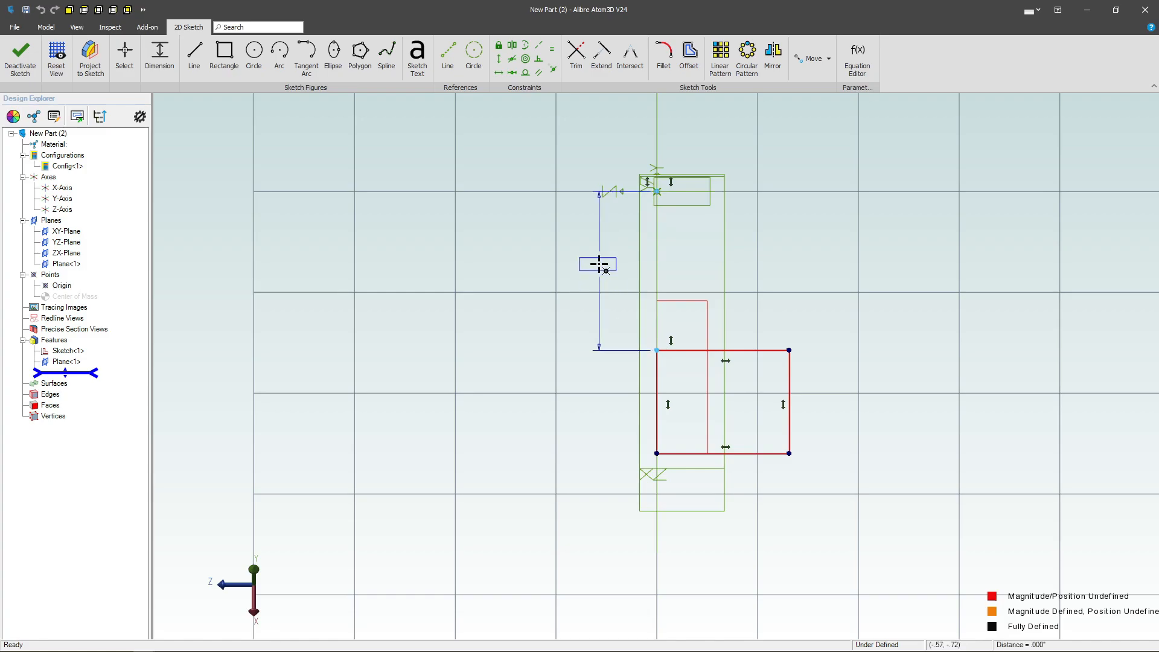
left_click(608, 263)
type("1.25")
key("Return")
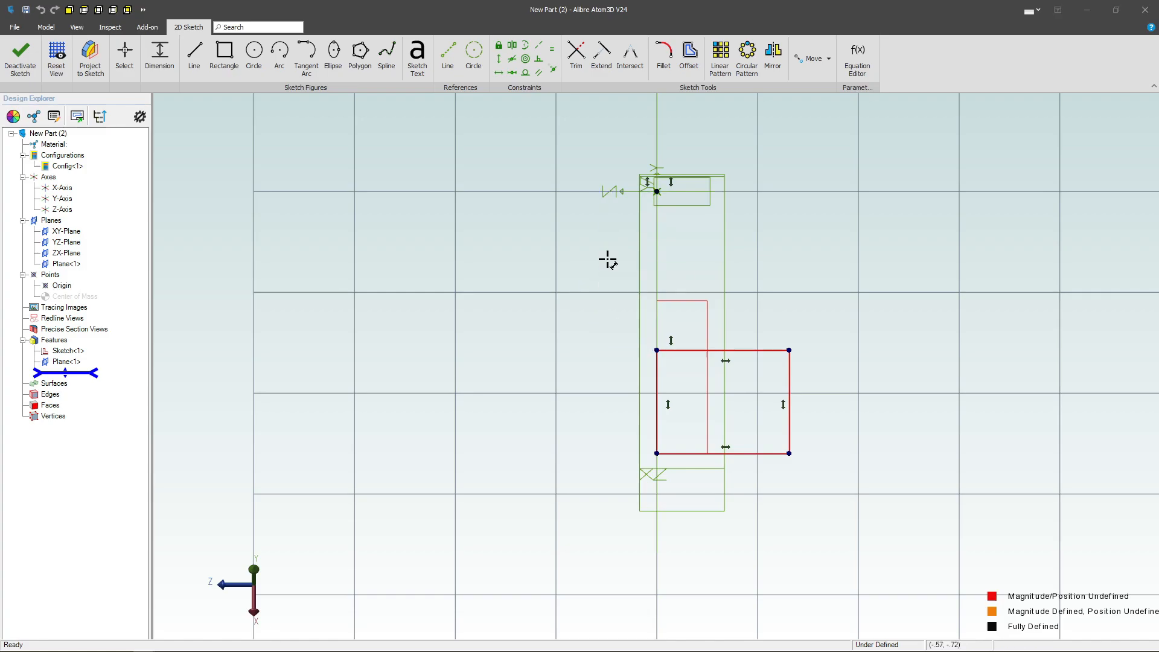
Dimension the vertical distance from the origin to the rectangle's far corner as 3 inches.
left_click(656, 453)
left_click(656, 188)
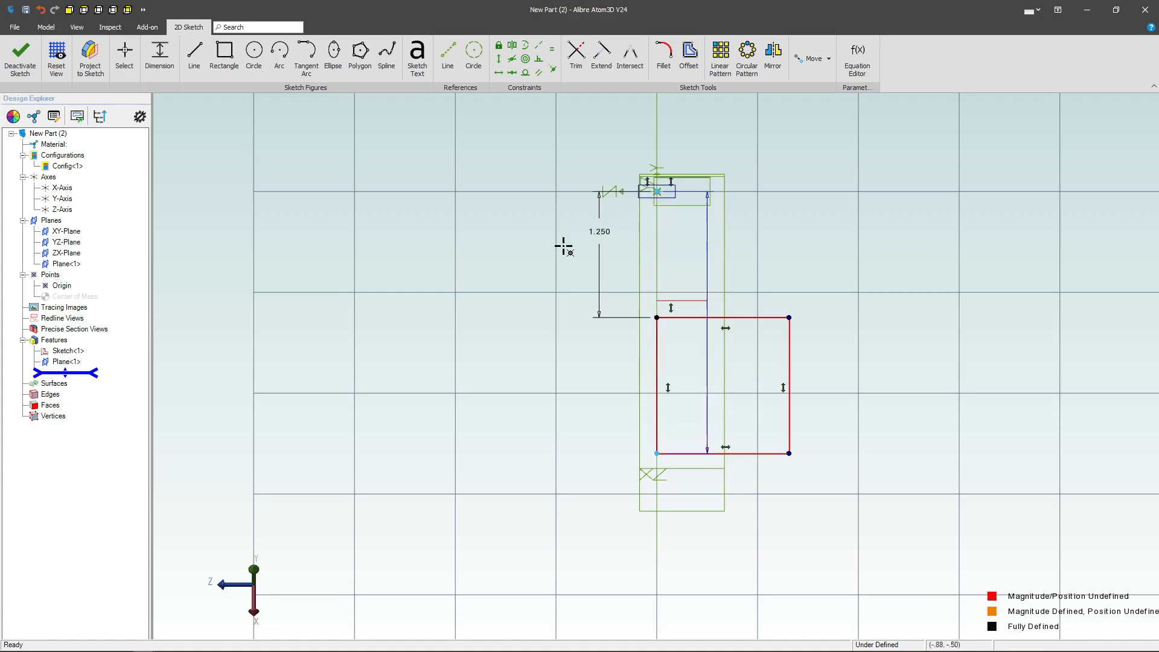
left_click(545, 260)
type("3")
key("Return")
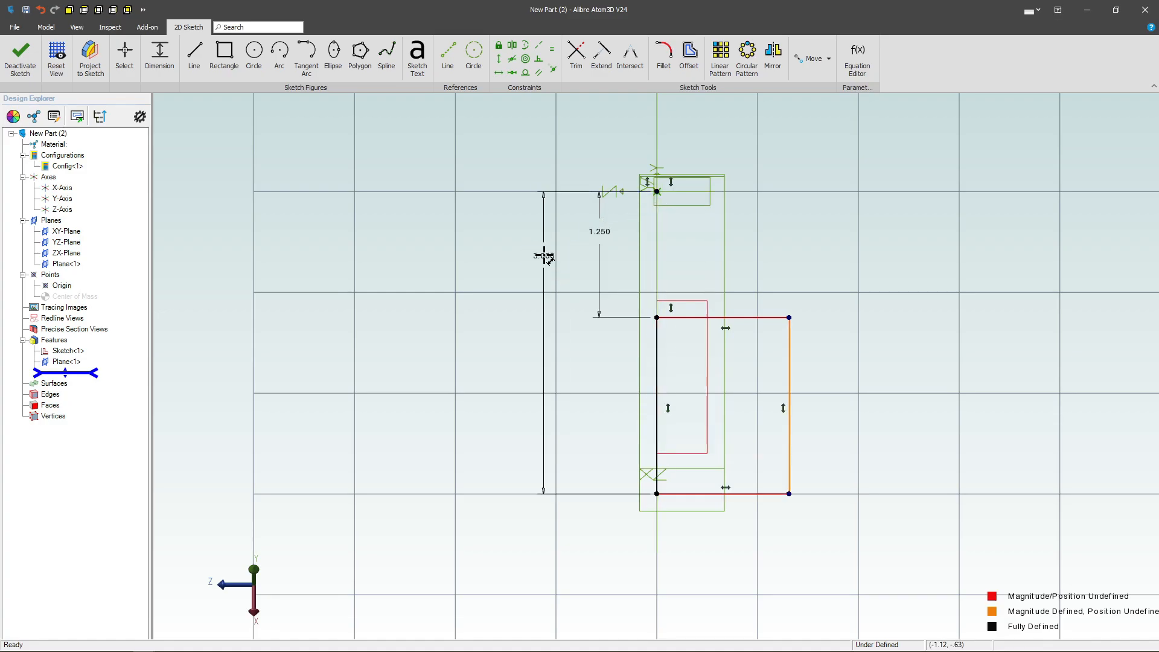
Dimension the width of the rectangle's near edge as 0.5 inch and end dimensioning.
left_click(748, 267)
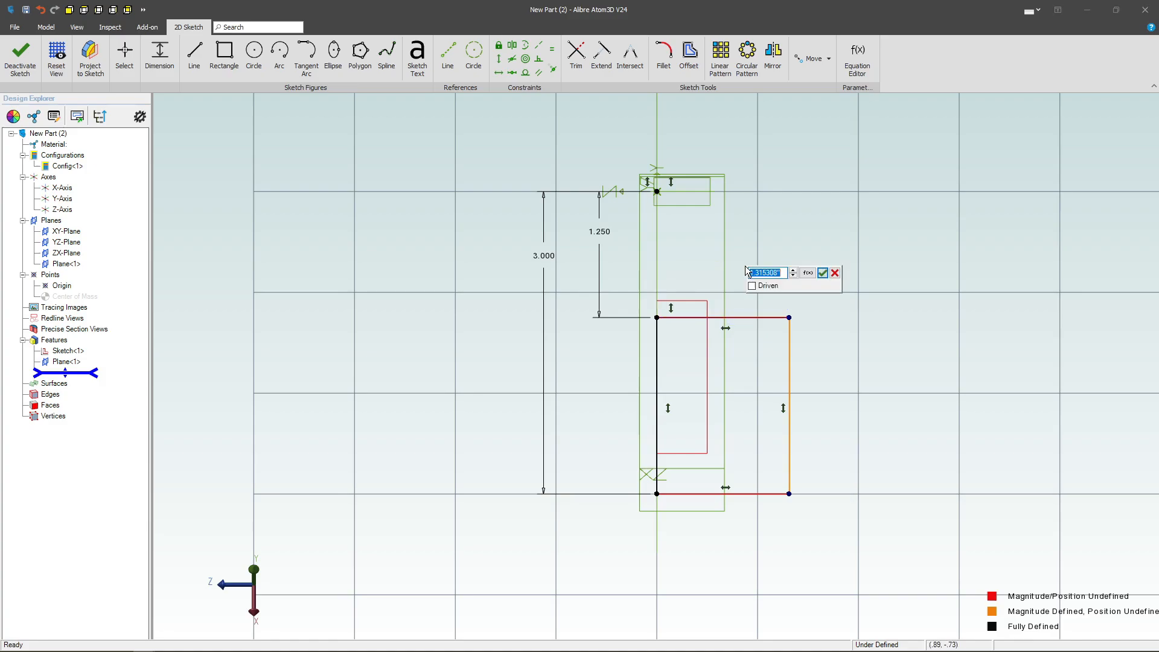
type(".5")
key("Return")
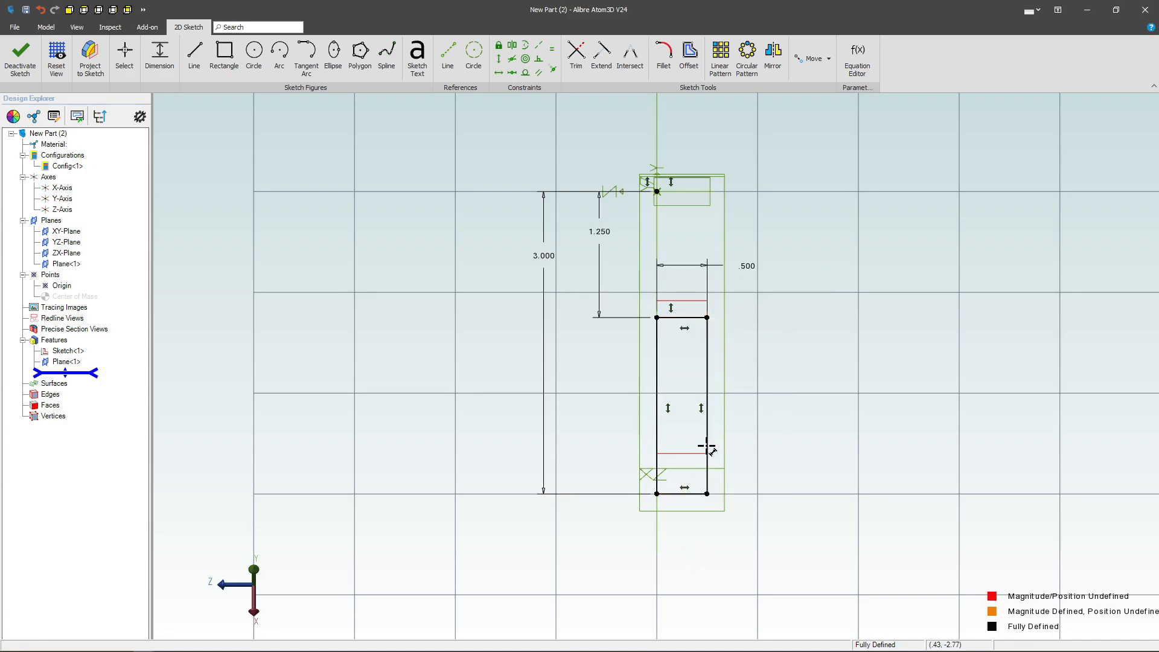
key("Escape")
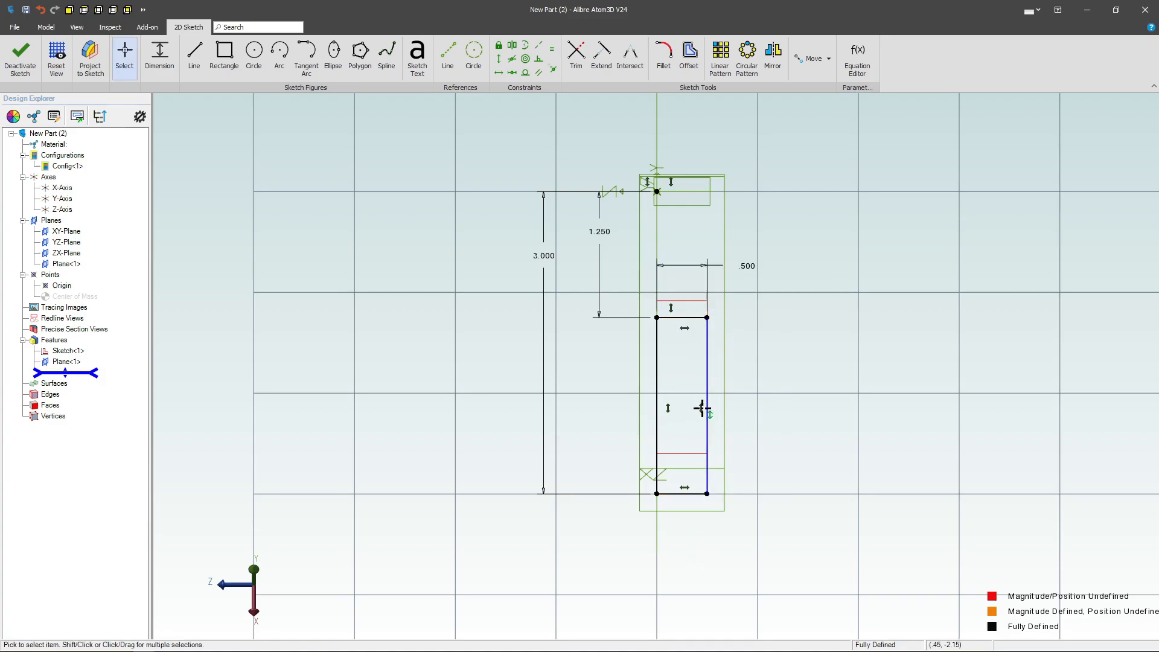
Delete the vertical constraint on the rectangle's outer side and pull its far corner outward so that side slopes.
left_click(709, 414)
key("Delete")
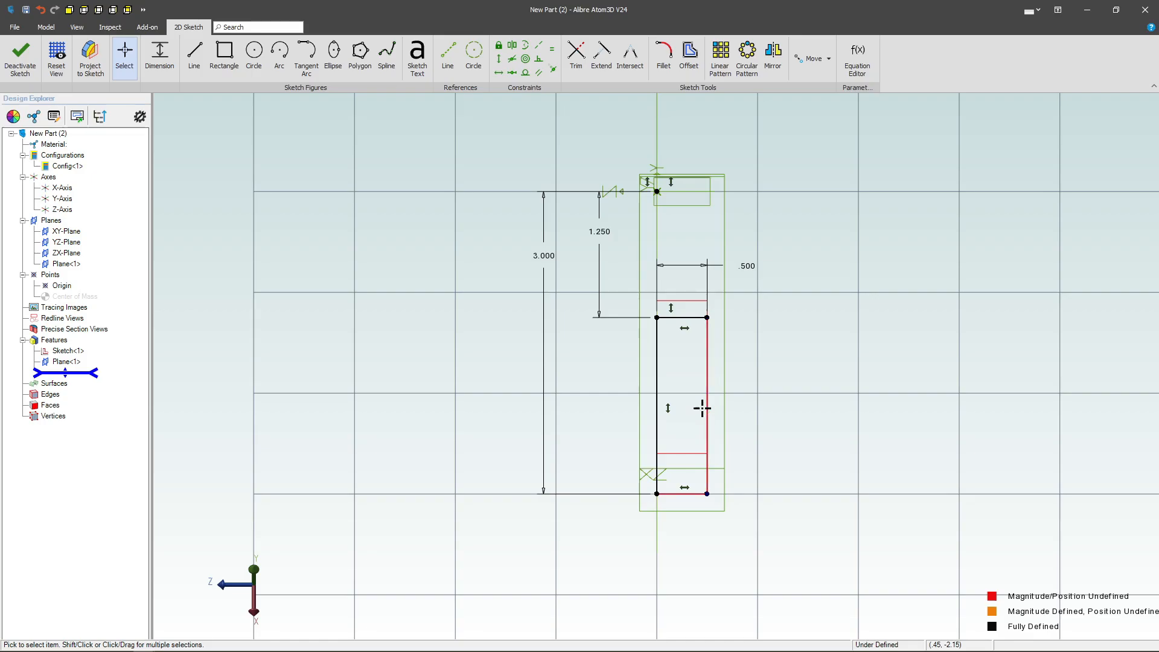
left_click_drag(707, 494, 744, 493)
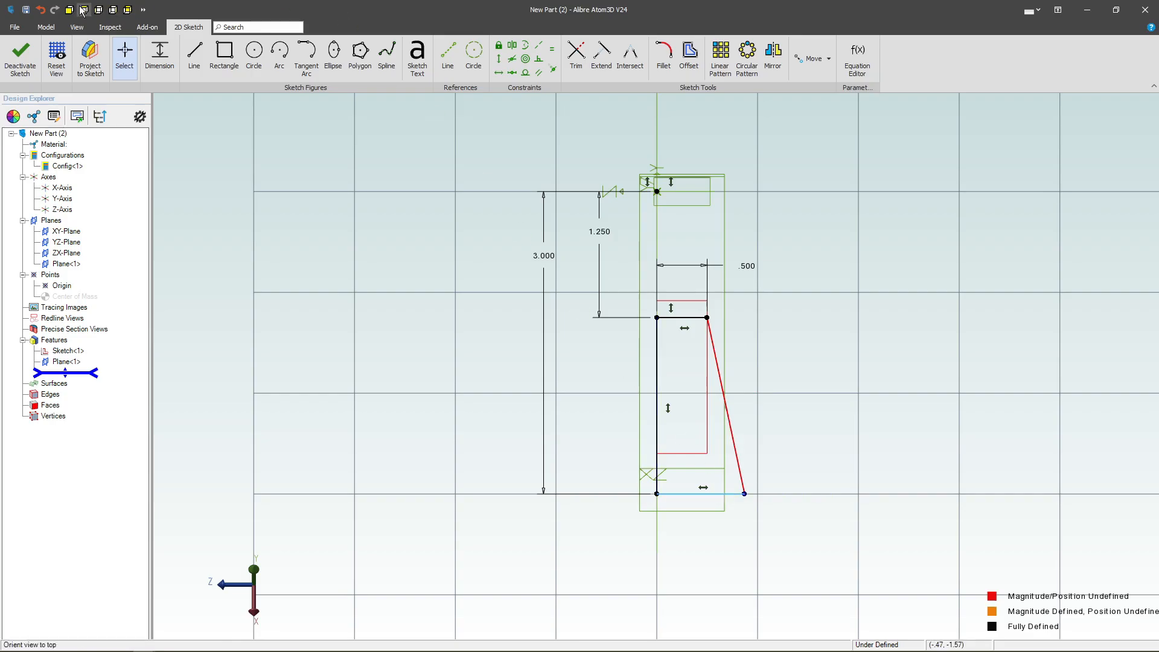
Dimension the profile's far horizontal edge as 1.75 inches.
left_click(731, 493)
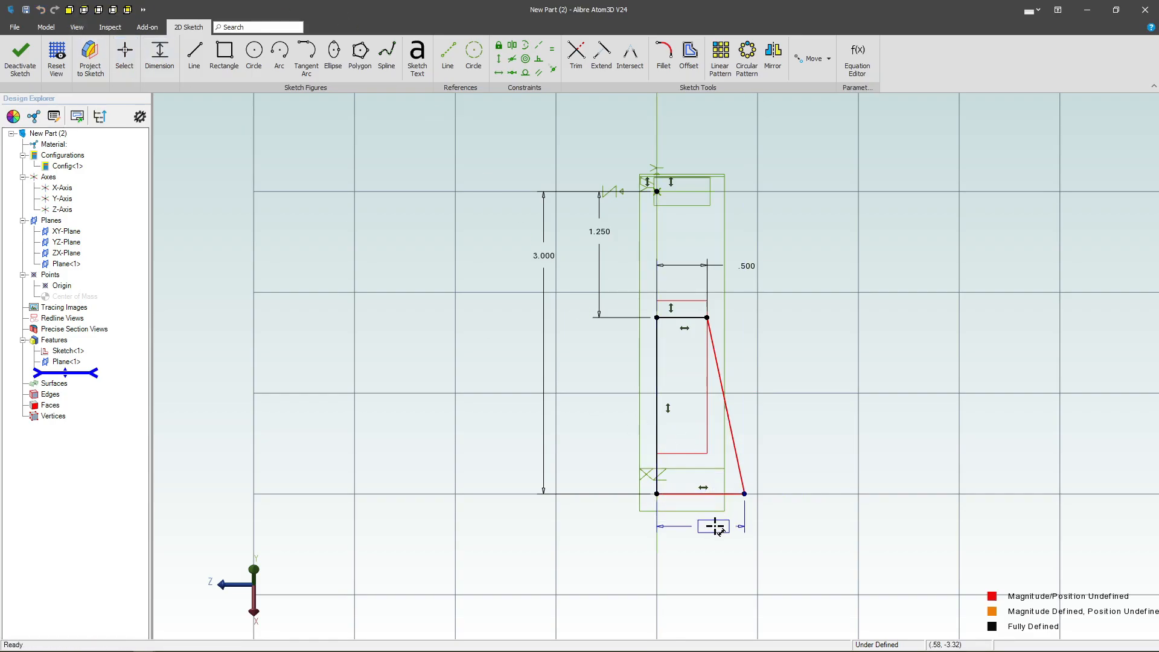
left_click(716, 529)
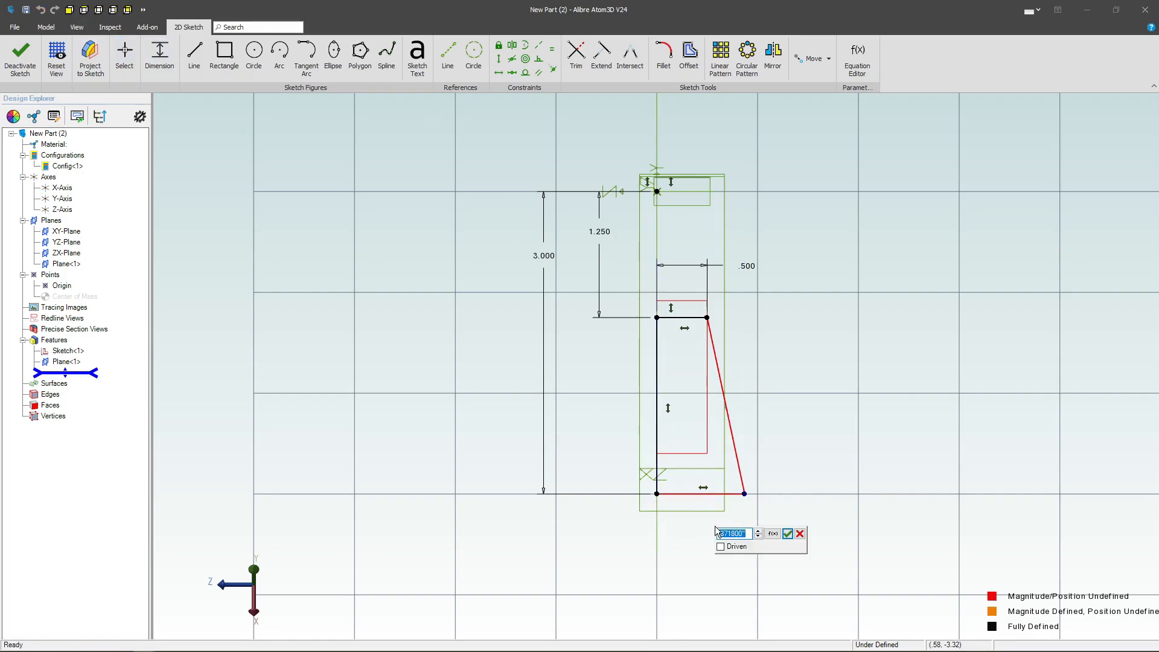
type("1.75")
key("Return")
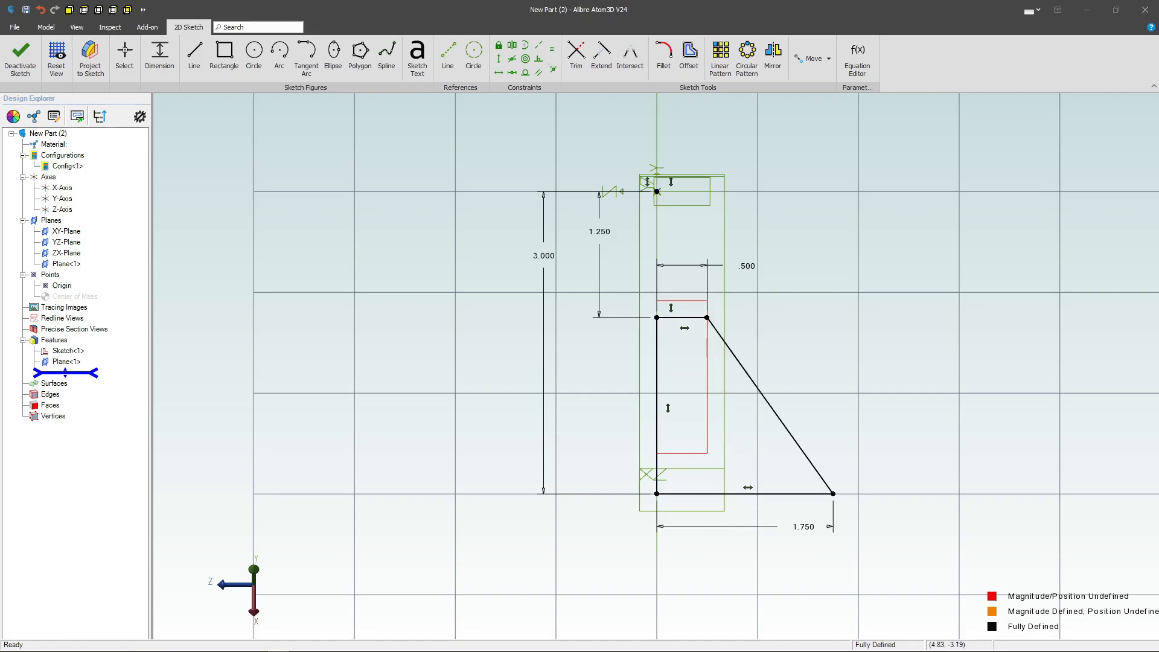
Set the far horizontal edge's length to 1.5 inches and finish the sketch.
double_click(807, 530)
type("1.5")
key("Return")
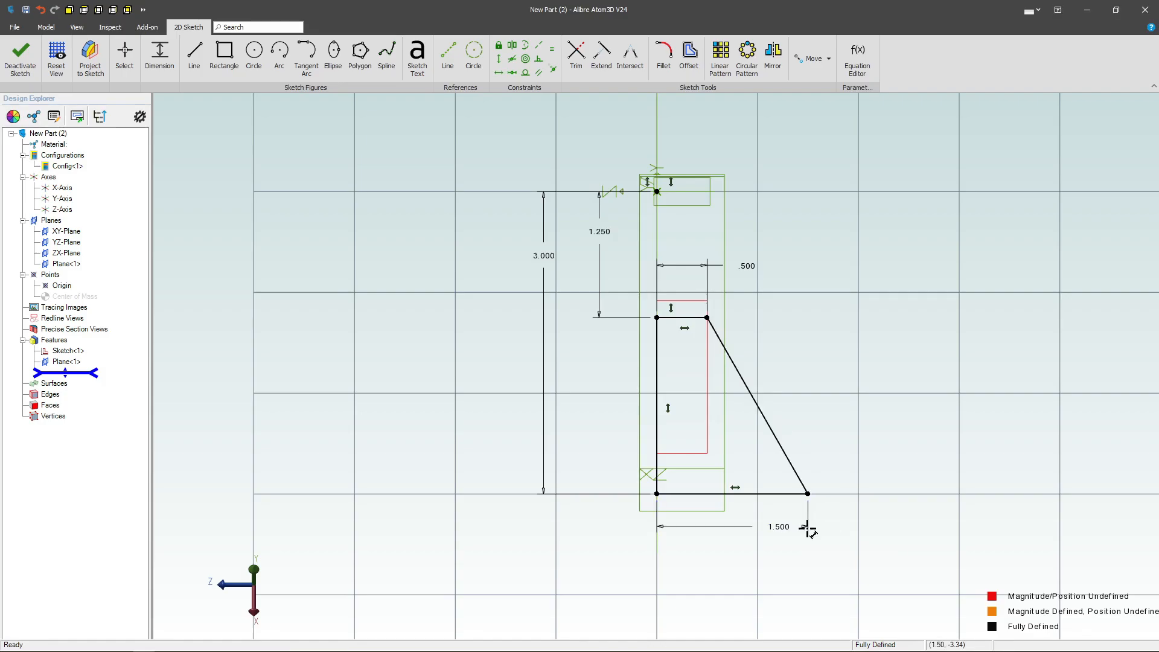
left_click(20, 60)
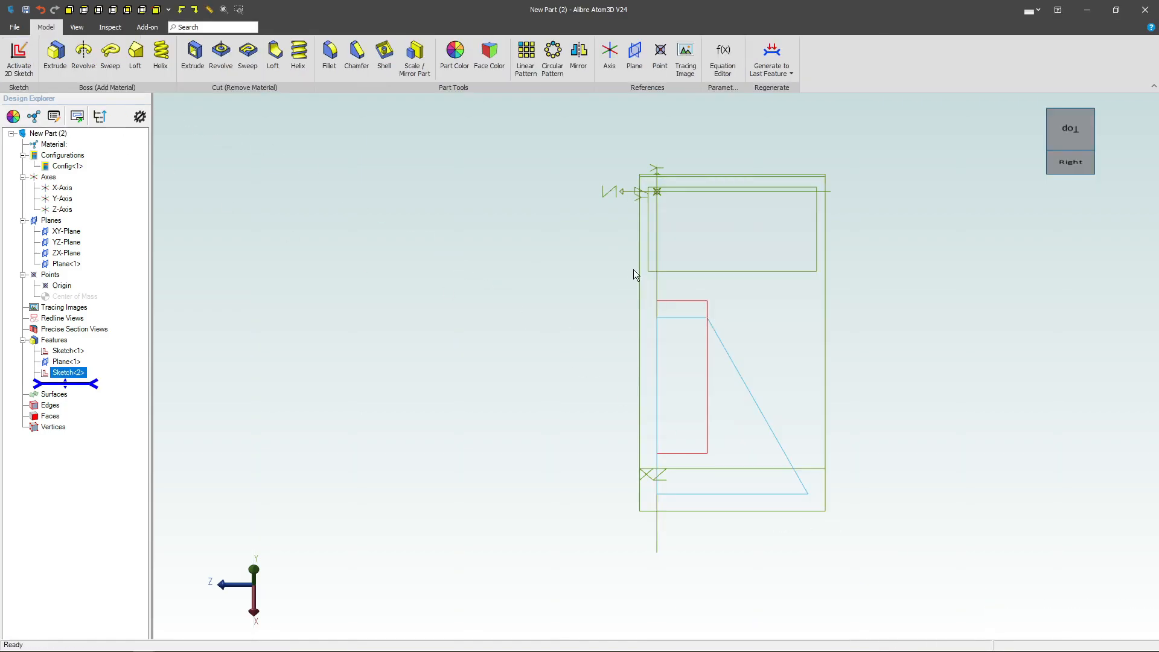
Set up a boss loft between the rectangular profile and the sloped profile on the angled plane.
mouse_move(633, 269)
middle_mouse_down()
mouse_move(563, 308)
mouse_move(584, 244)
mouse_move(468, 187)
middle_mouse_up()
left_click(135, 53)
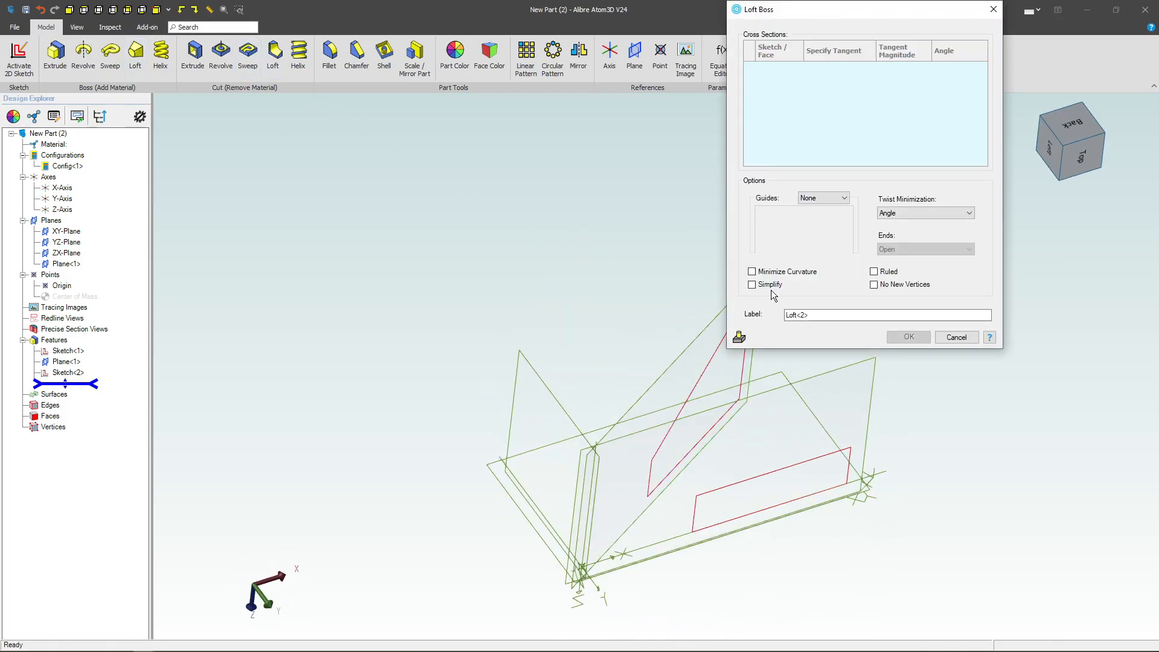
left_click(772, 466)
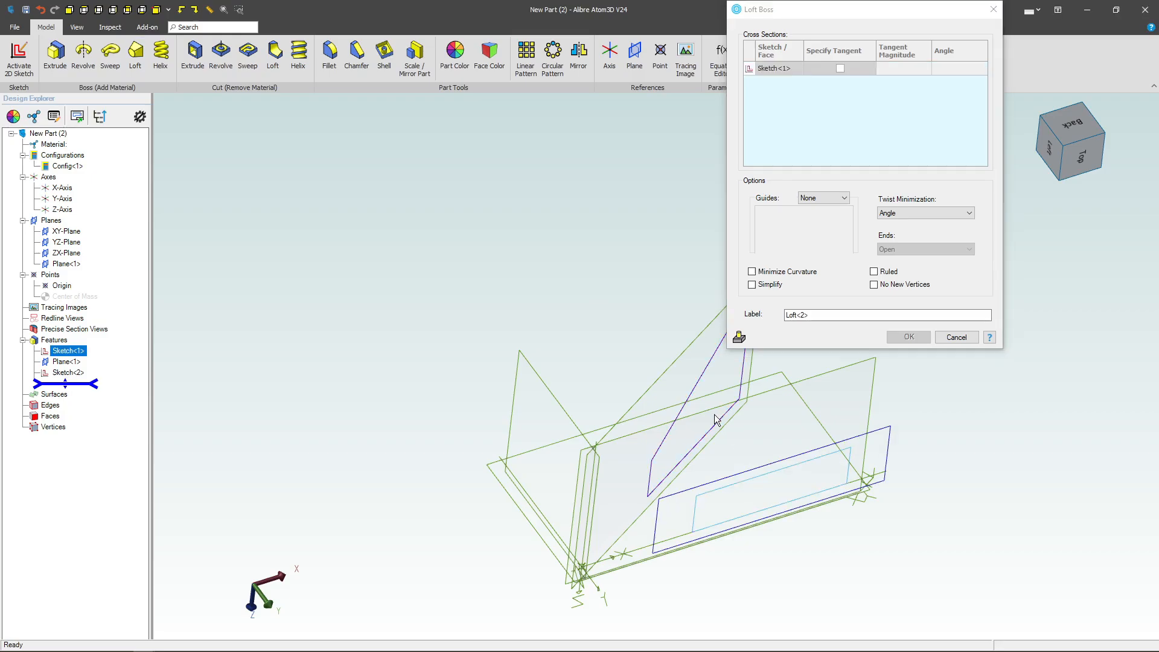
left_click(700, 379)
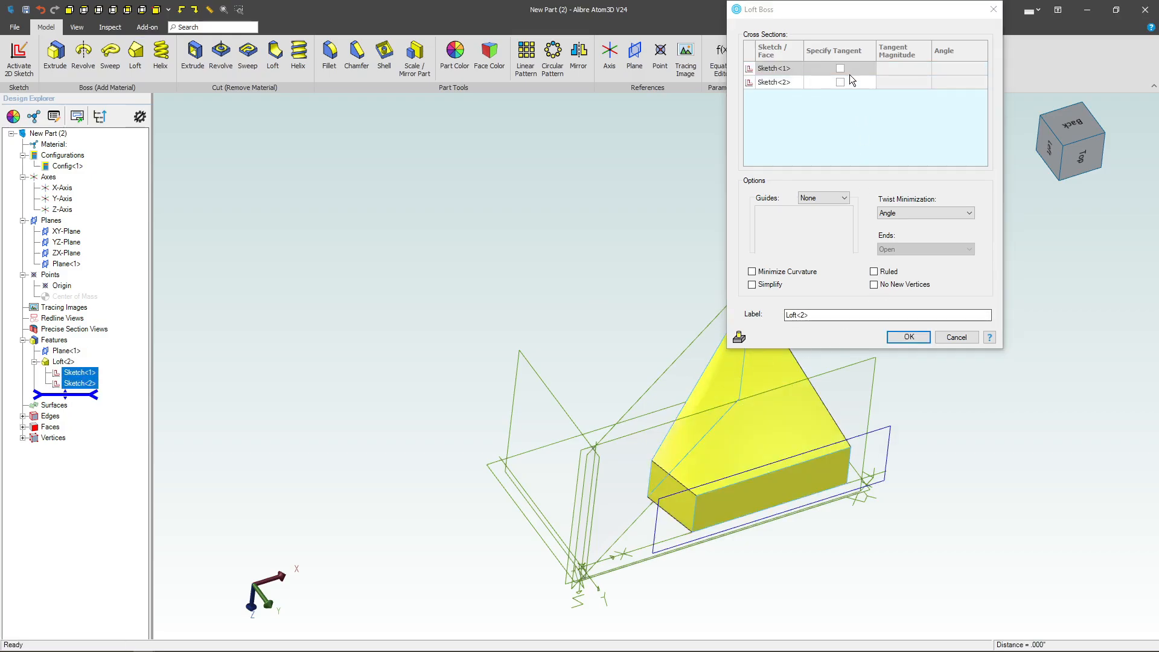
Specify tangency at both loft profiles, set the first profile's tangent magnitude to 0.3, and create the loft.
left_click(837, 70)
left_click(838, 69)
left_click(838, 83)
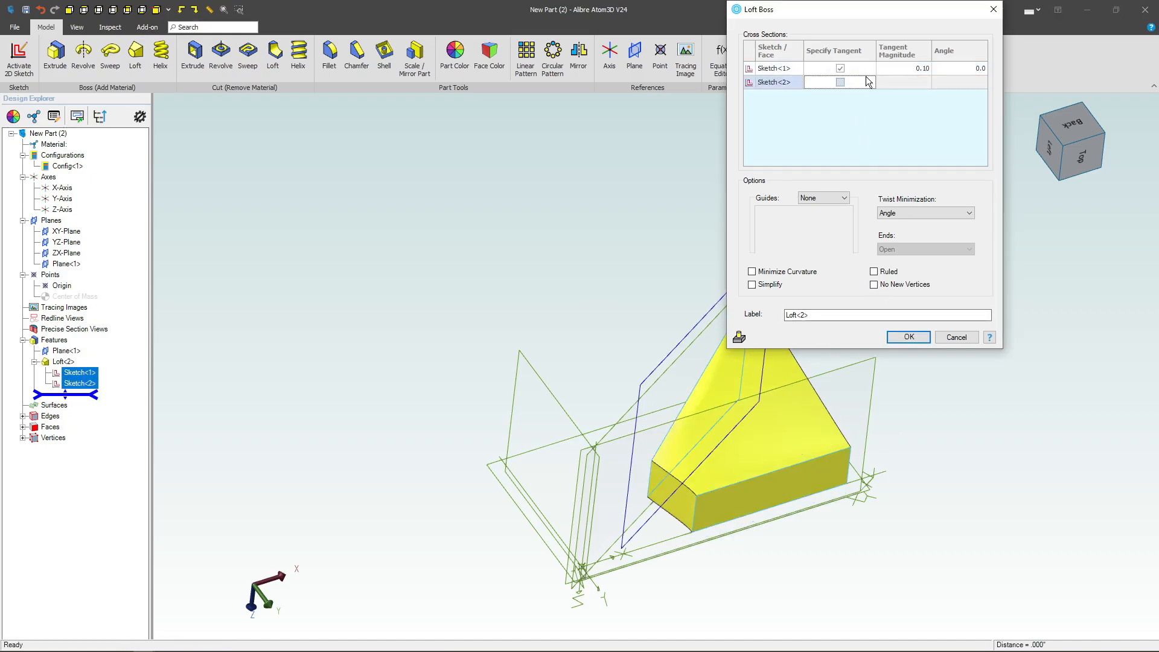
left_click(908, 68)
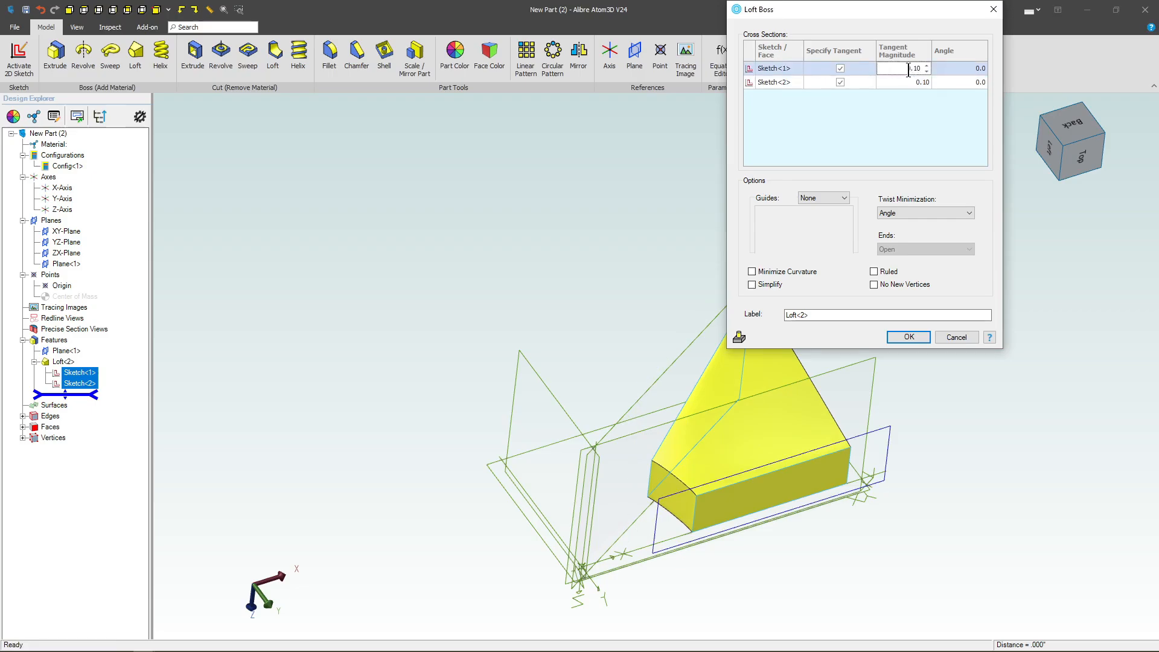
left_click_drag(906, 71, 951, 70)
type(".3")
left_click(890, 82)
left_click_drag(890, 81, 959, 88)
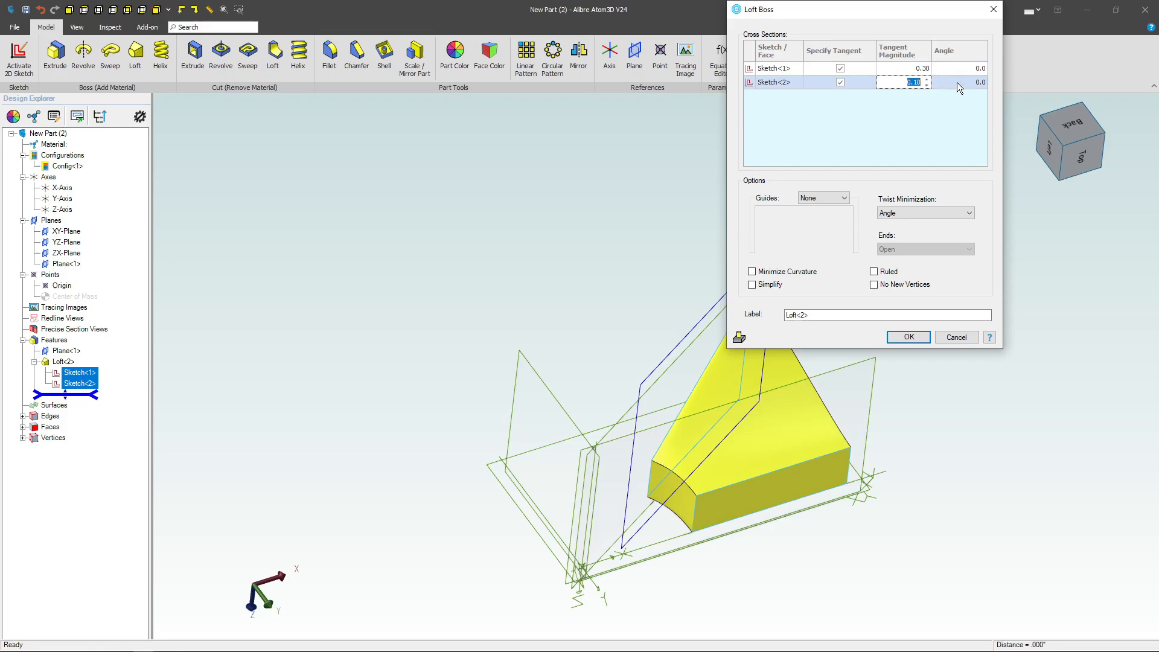
left_click(918, 338)
Mirror the loft, including its geometry, about the ZX plane to form the other half of the segment.
mouse_move(845, 378)
middle_mouse_down()
mouse_move(864, 384)
mouse_move(831, 392)
middle_mouse_up()
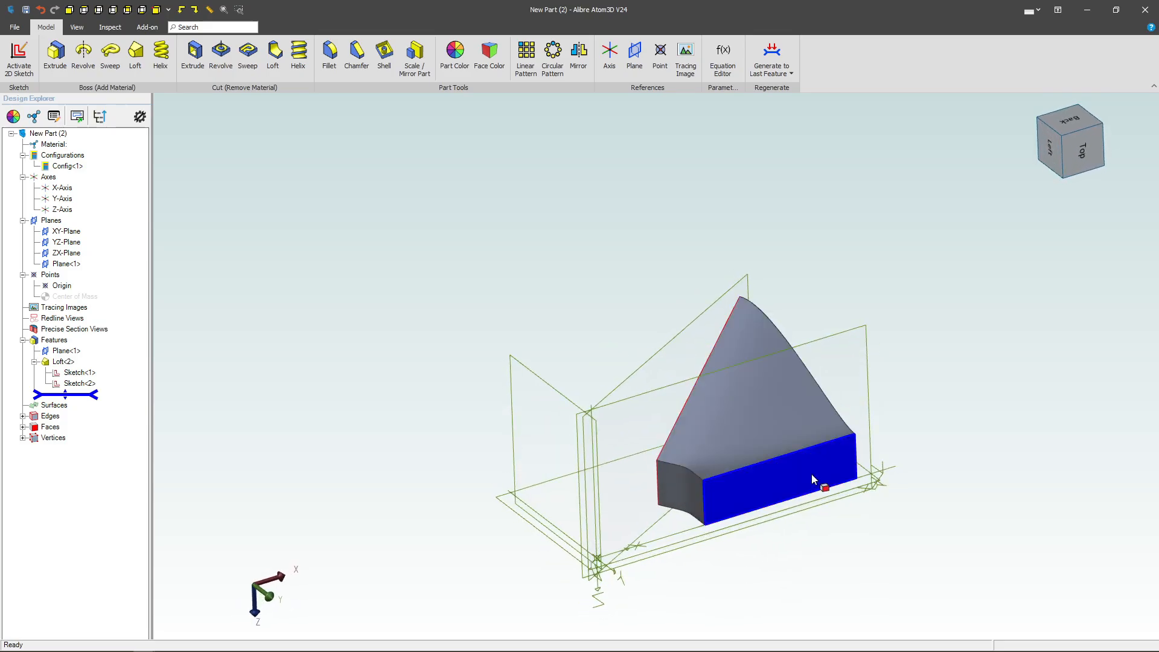
left_click(811, 473)
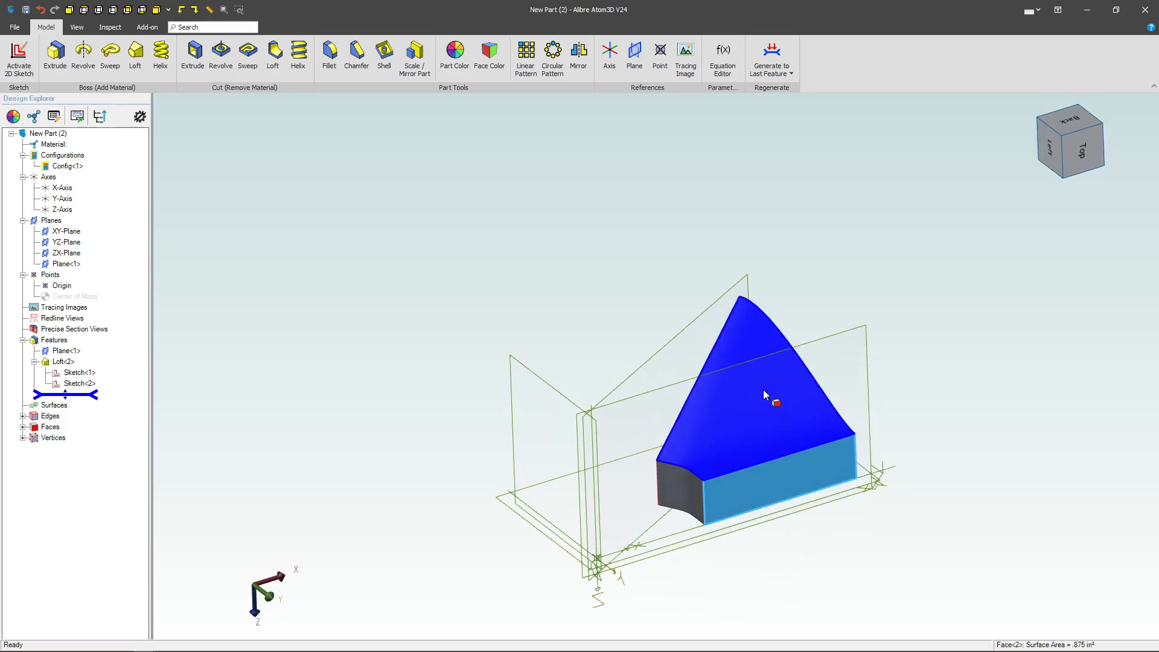
left_click(580, 57)
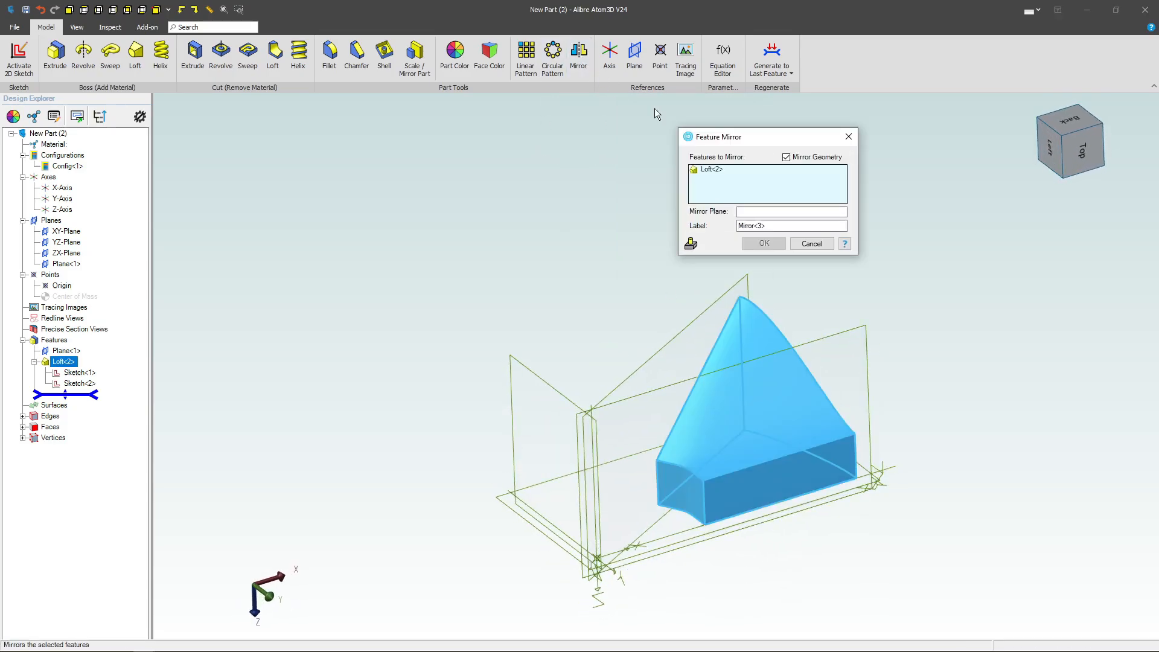
left_click(760, 213)
left_click(843, 334)
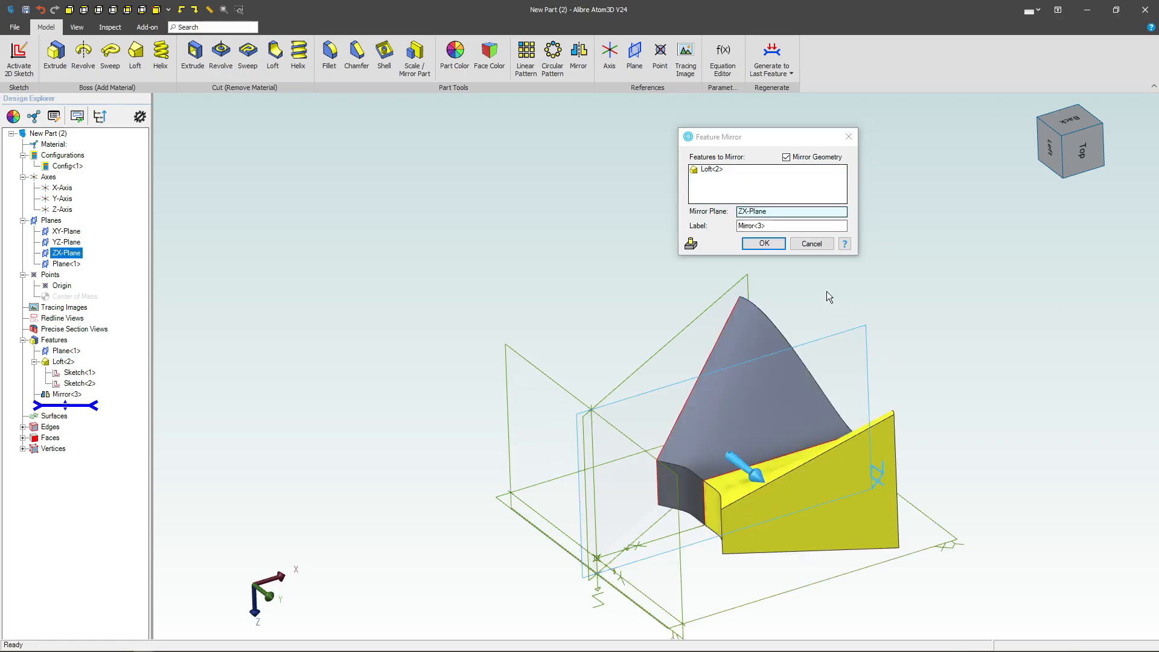
left_click(765, 249)
middle_click_drag(769, 309, 795, 324)
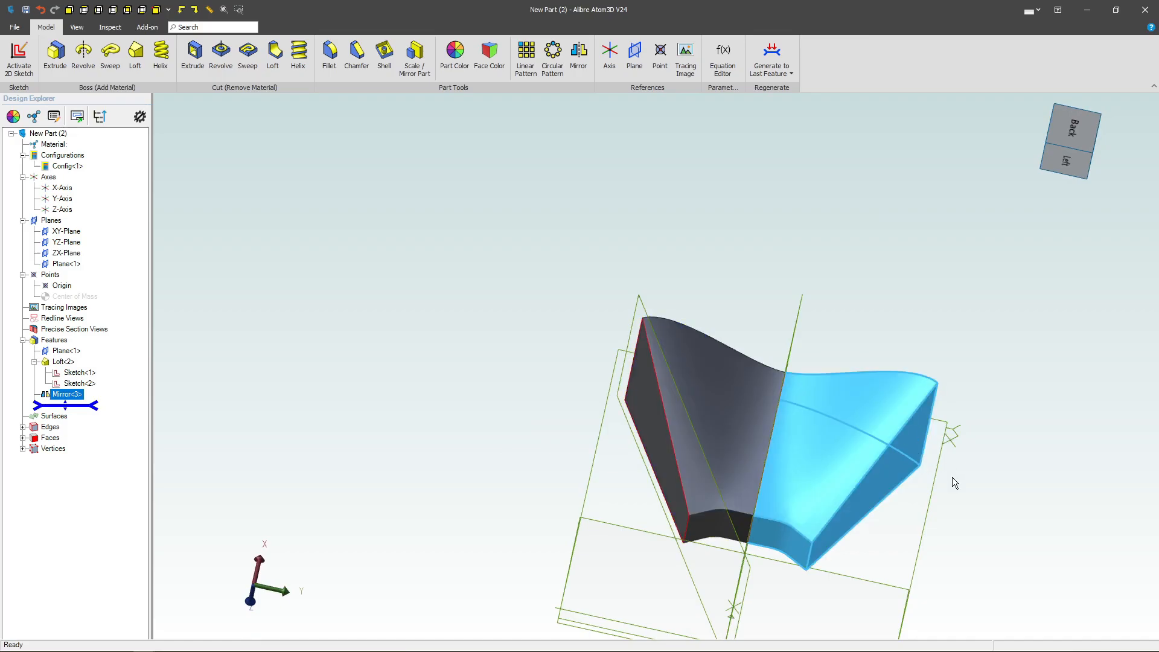
middle_click_drag(747, 410, 787, 404)
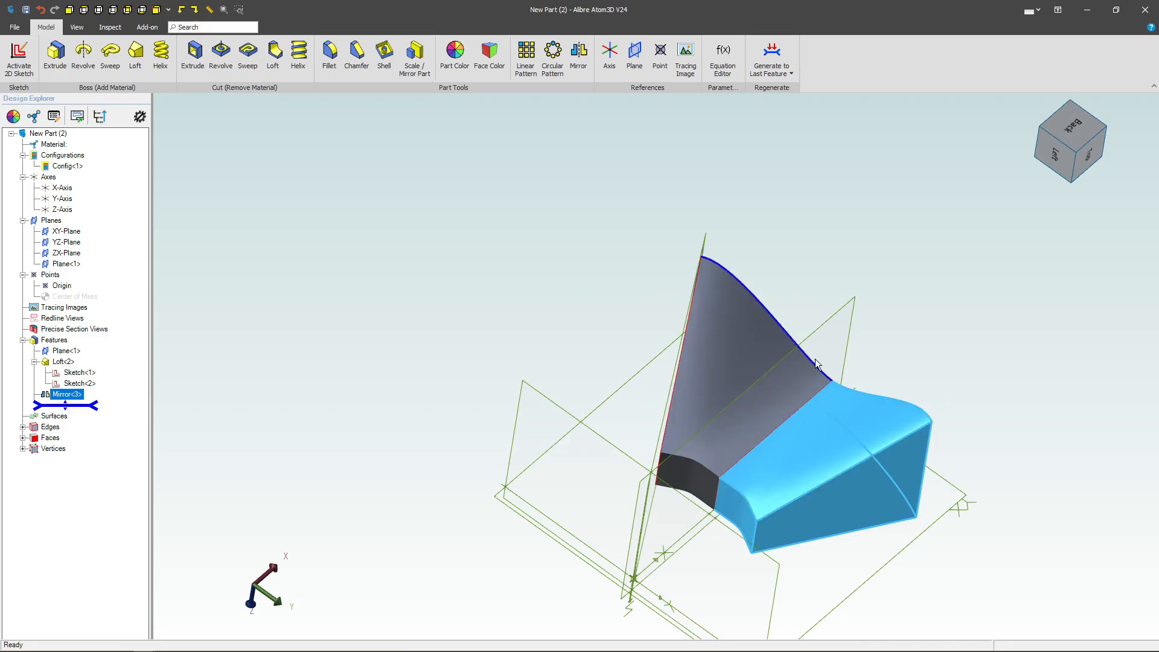
left_click(873, 339)
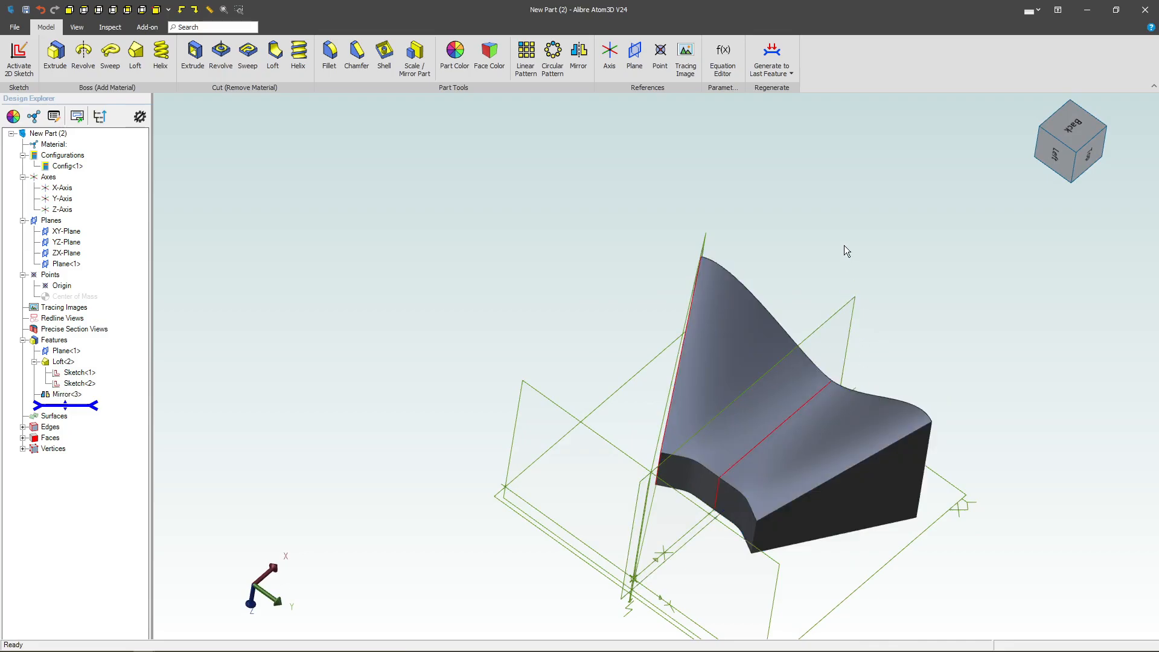
Set the SPOKESHOLES parameter to 5 in the equations and apply it to the model.
left_click(722, 57)
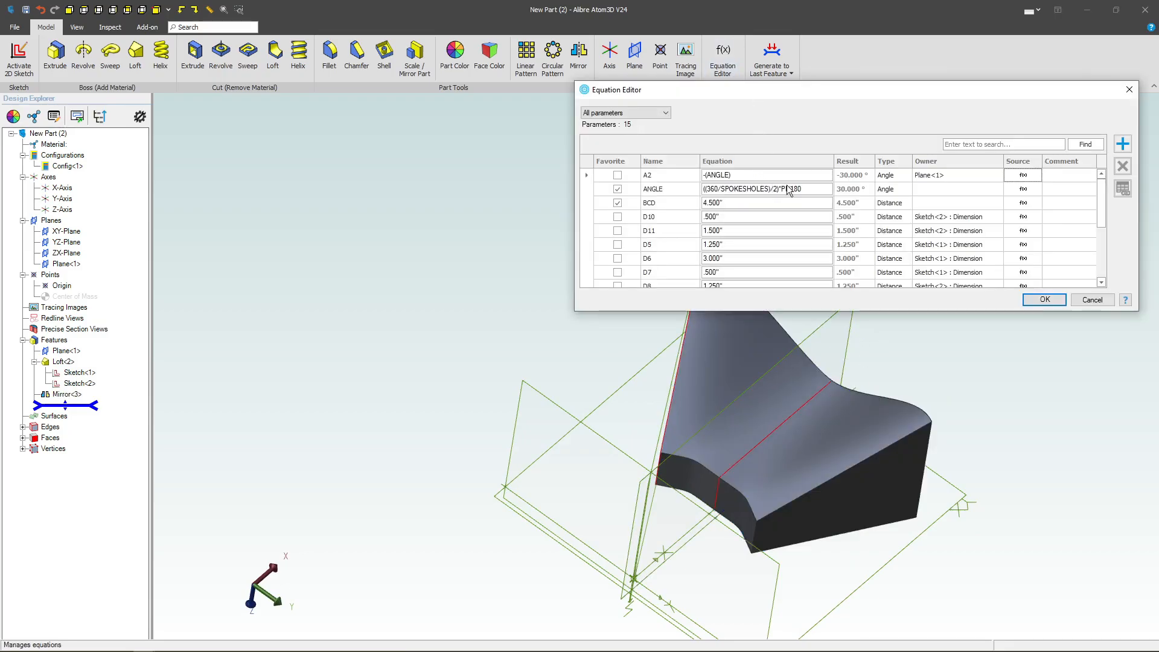
left_click(617, 161)
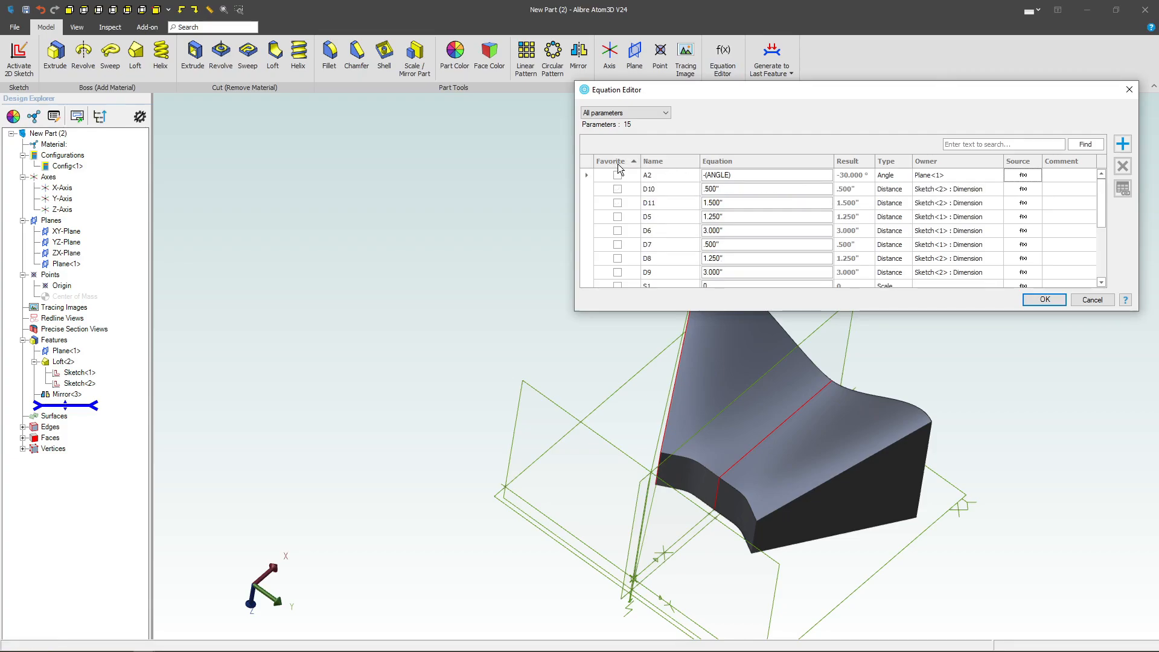
left_click(617, 162)
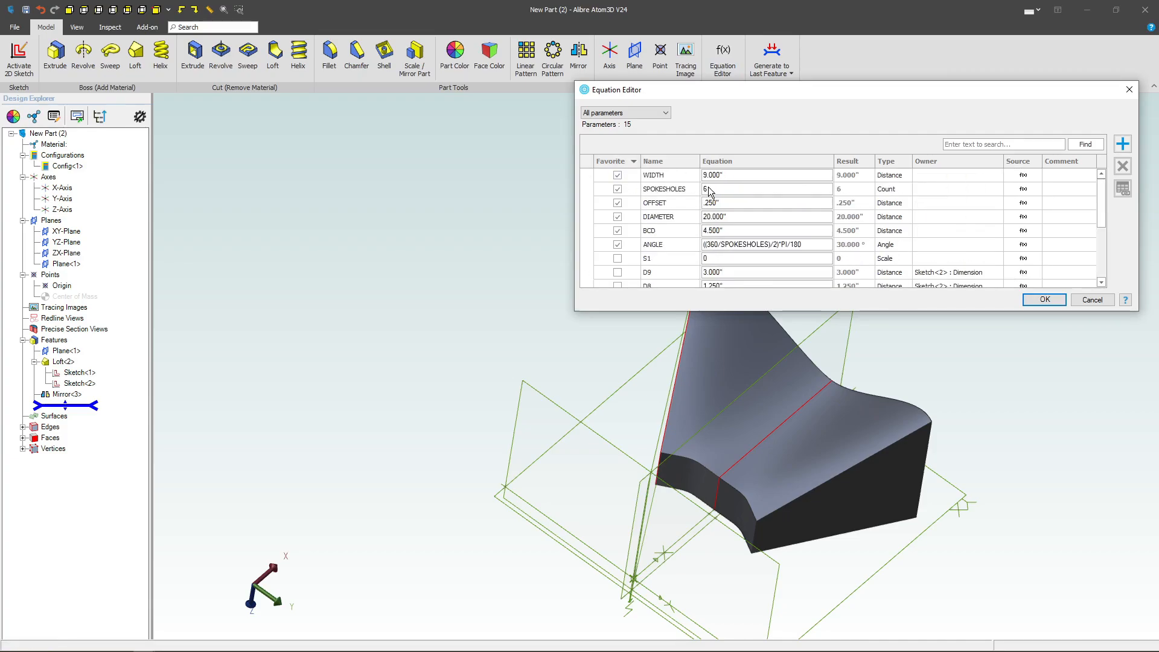
left_click(725, 191)
key("BackSpace")
type("2")
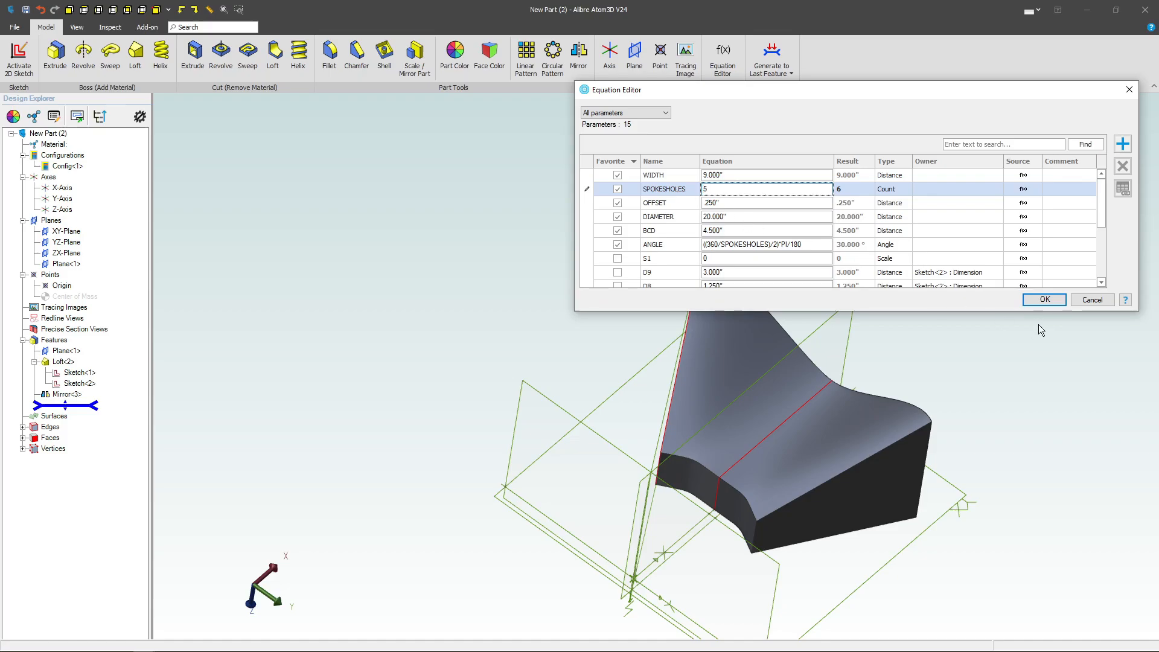
key("Return")
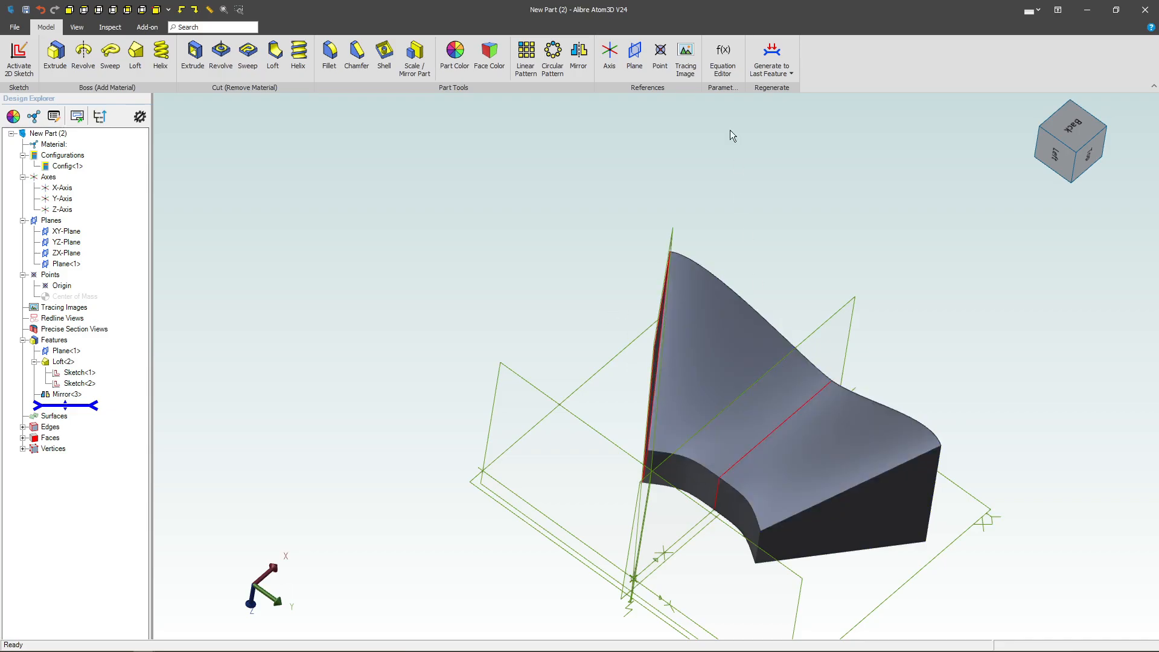
Set the SPOKESHOLES parameter back to 6 in the equations and apply it to the model.
left_click(723, 58)
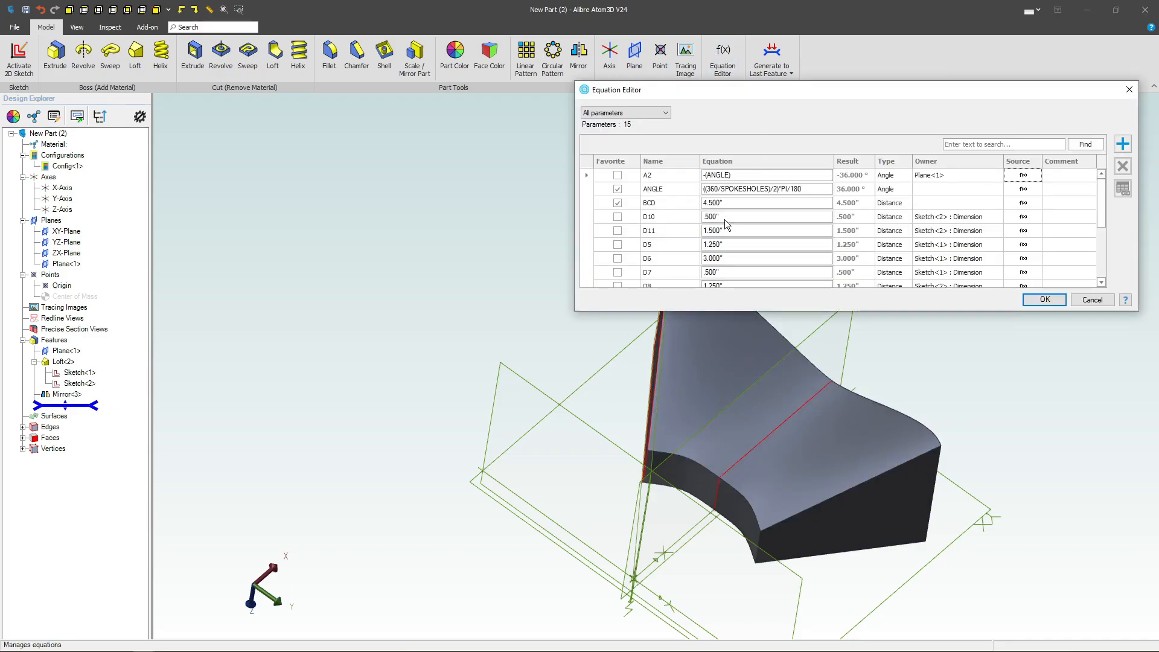
left_click(618, 163)
left_click(618, 163)
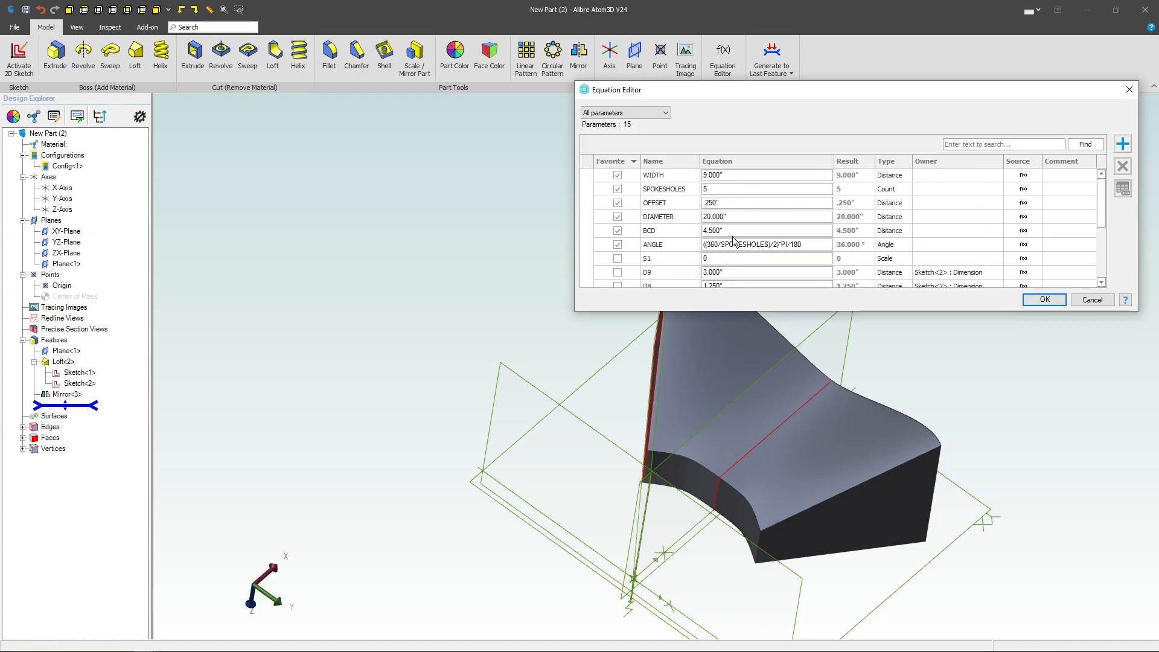
left_click(730, 186)
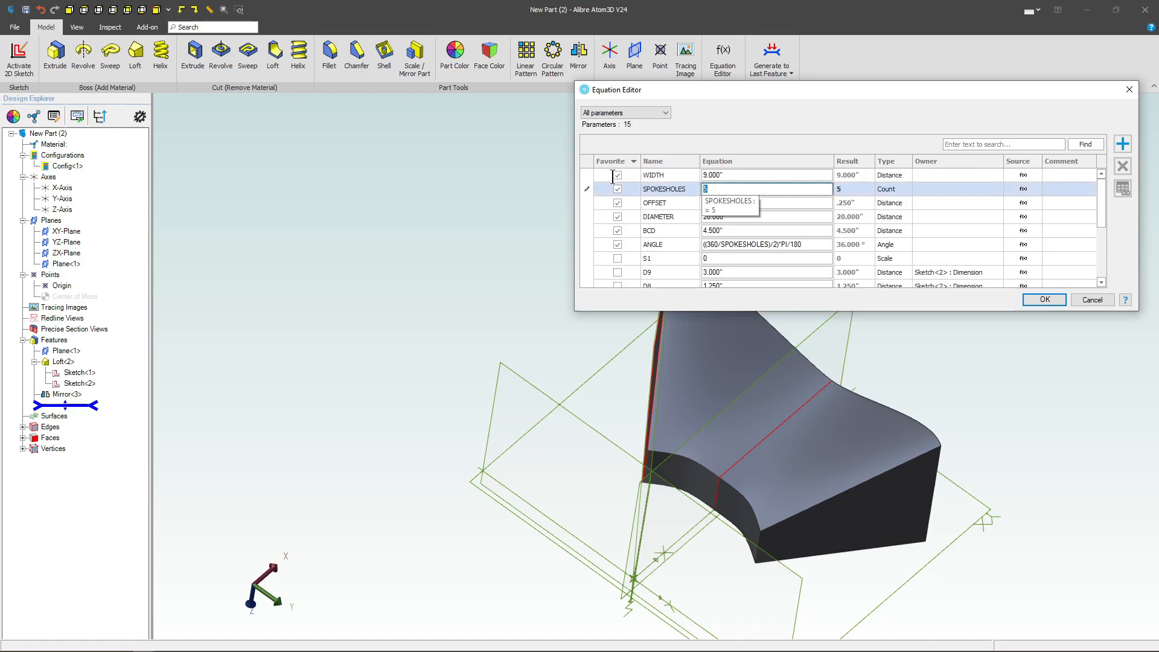
key("BackSpace")
type("6")
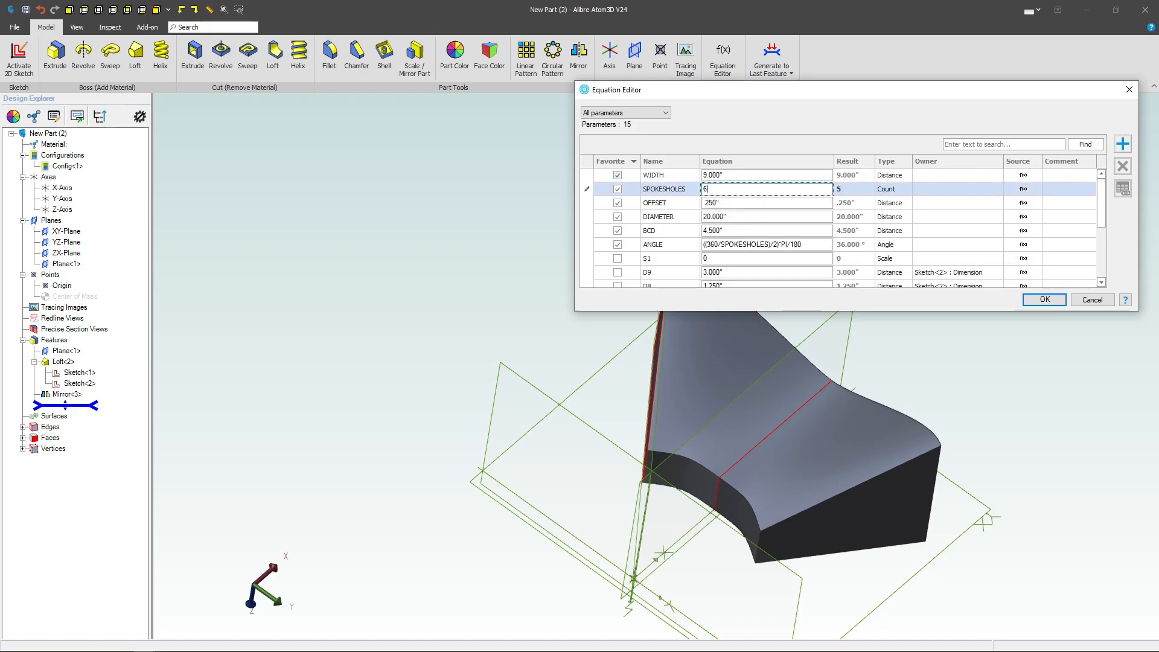
left_click(1045, 300)
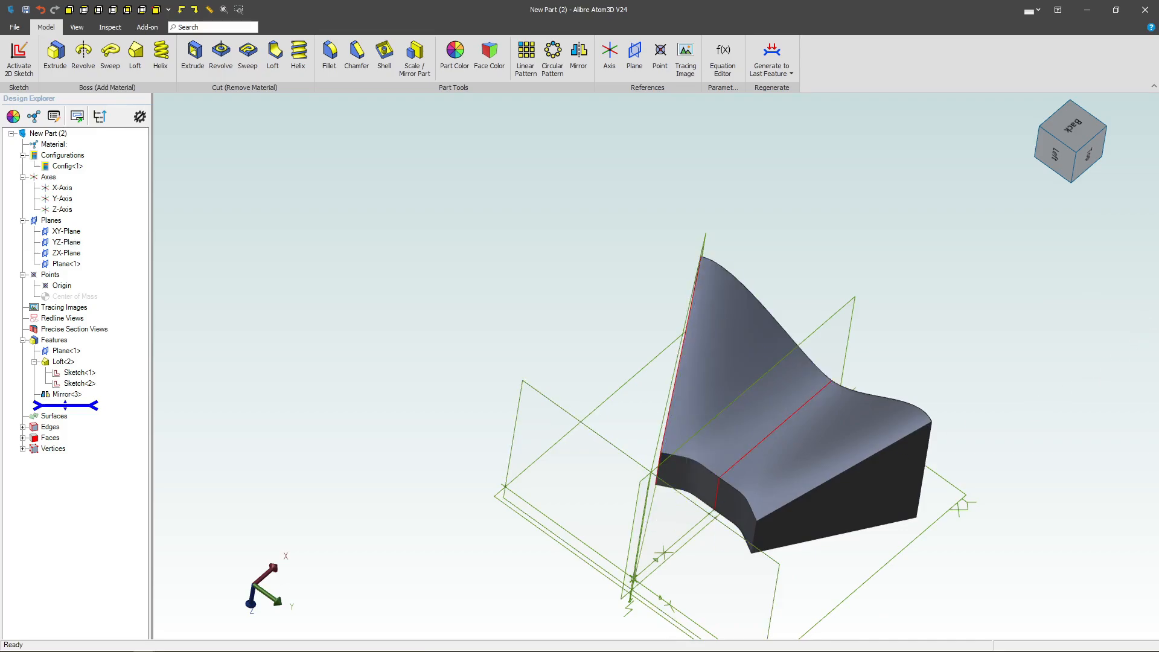
Insert a reference plane offset 3.5 inches from the YZ plane, toward the outer end of the segment.
left_click(527, 399)
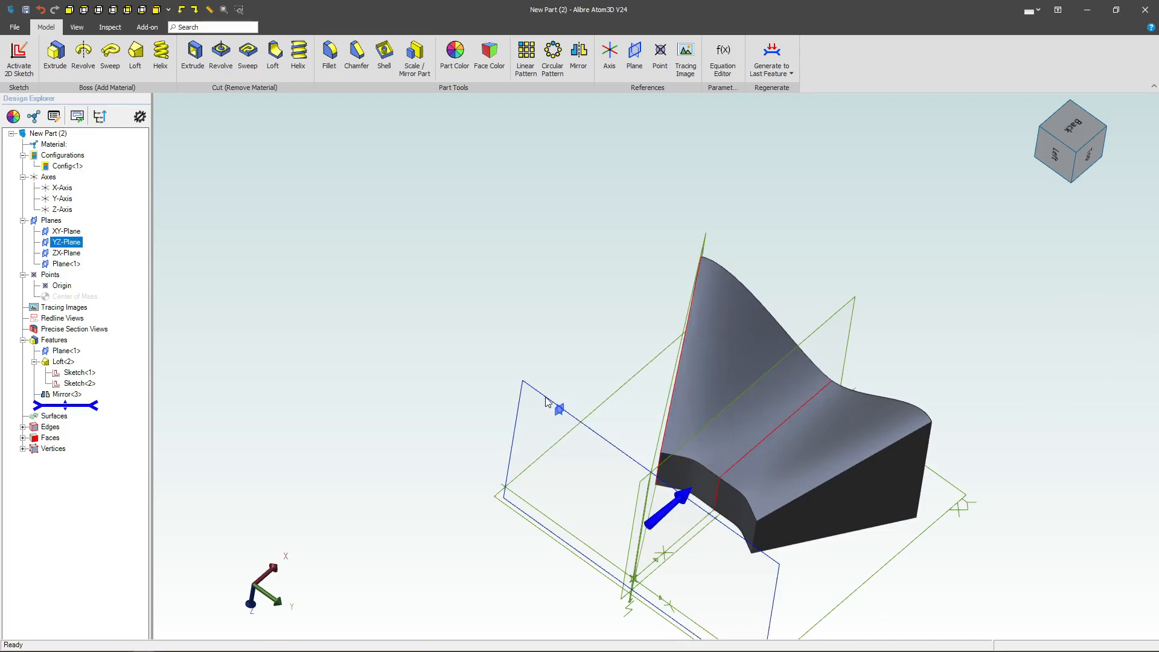
left_click(634, 53)
left_click(839, 125)
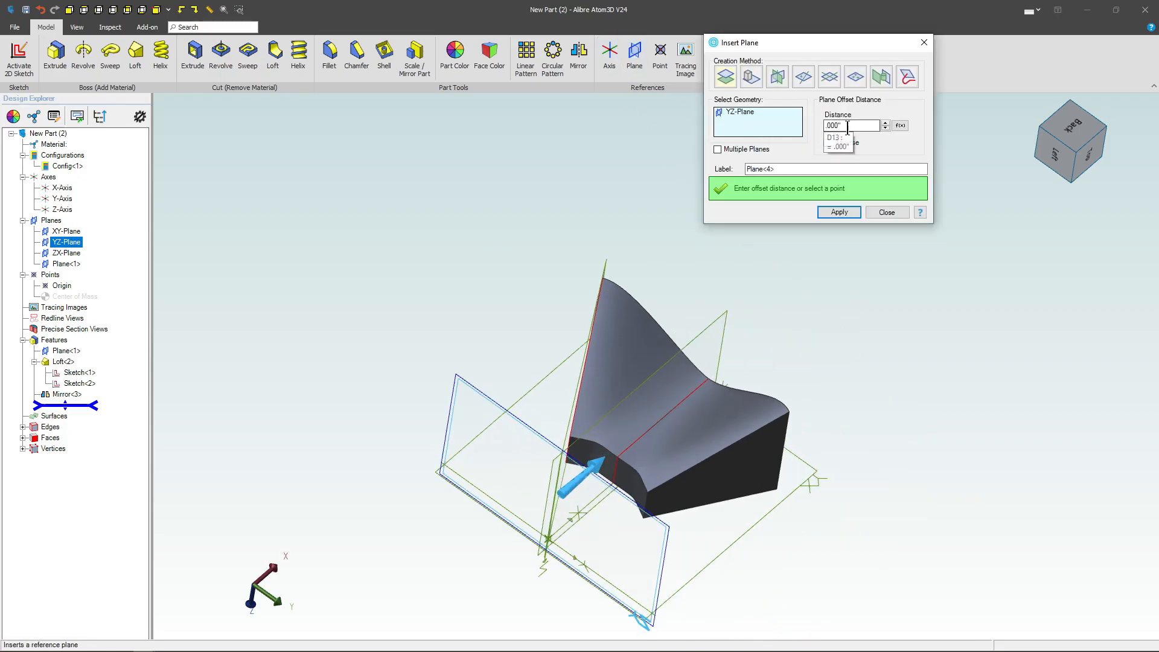
type("3.5")
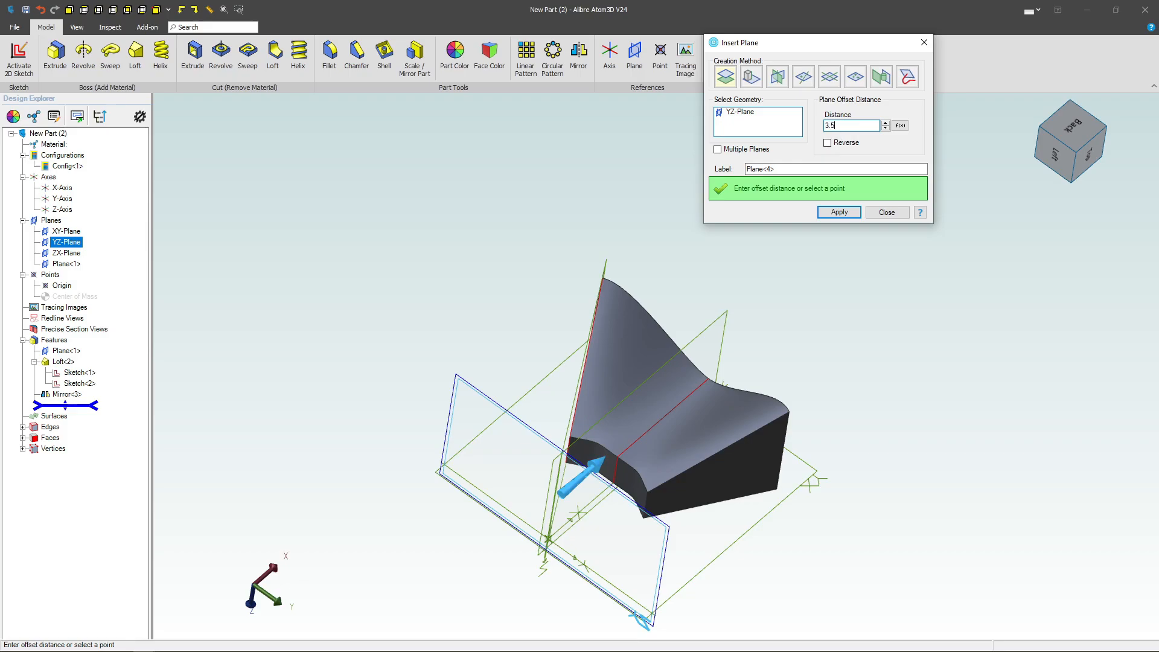
left_click(828, 143)
left_click(828, 144)
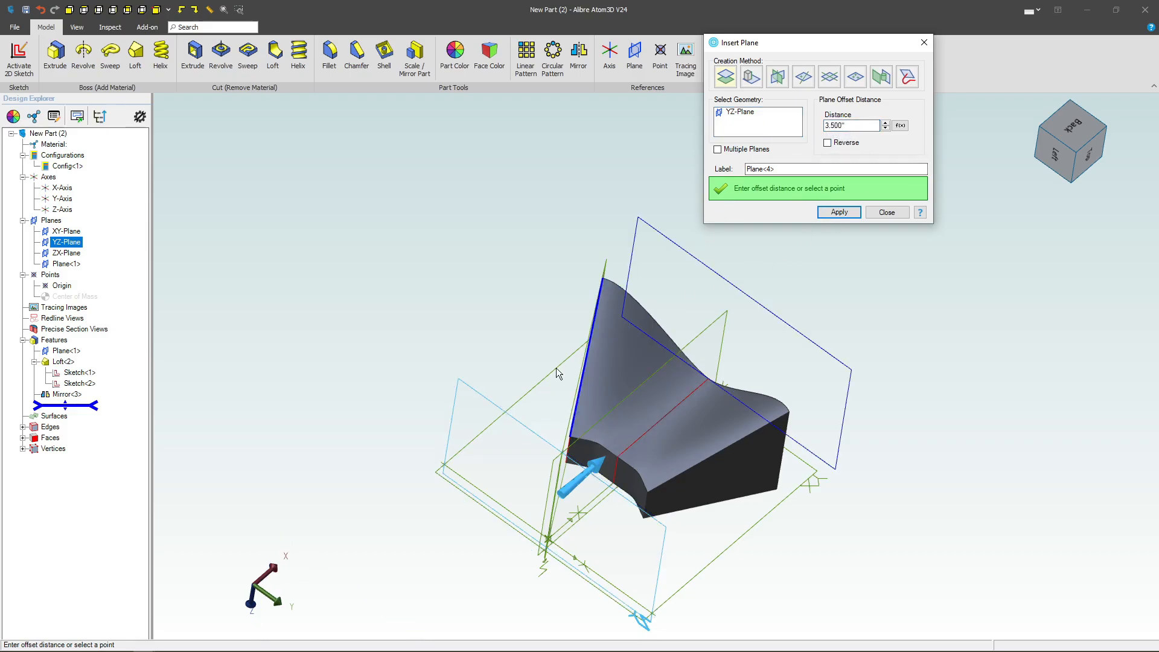
left_click(838, 213)
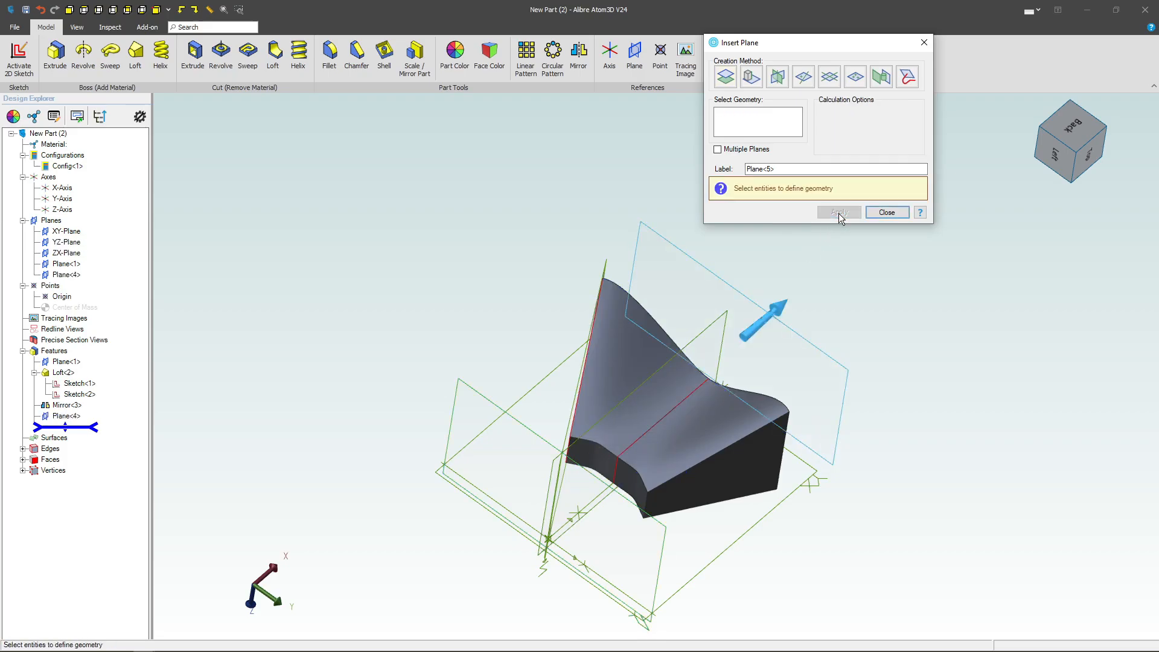
Insert another reference plane offset from the YZ plane by the equation DIAMETER/2.
left_click(494, 400)
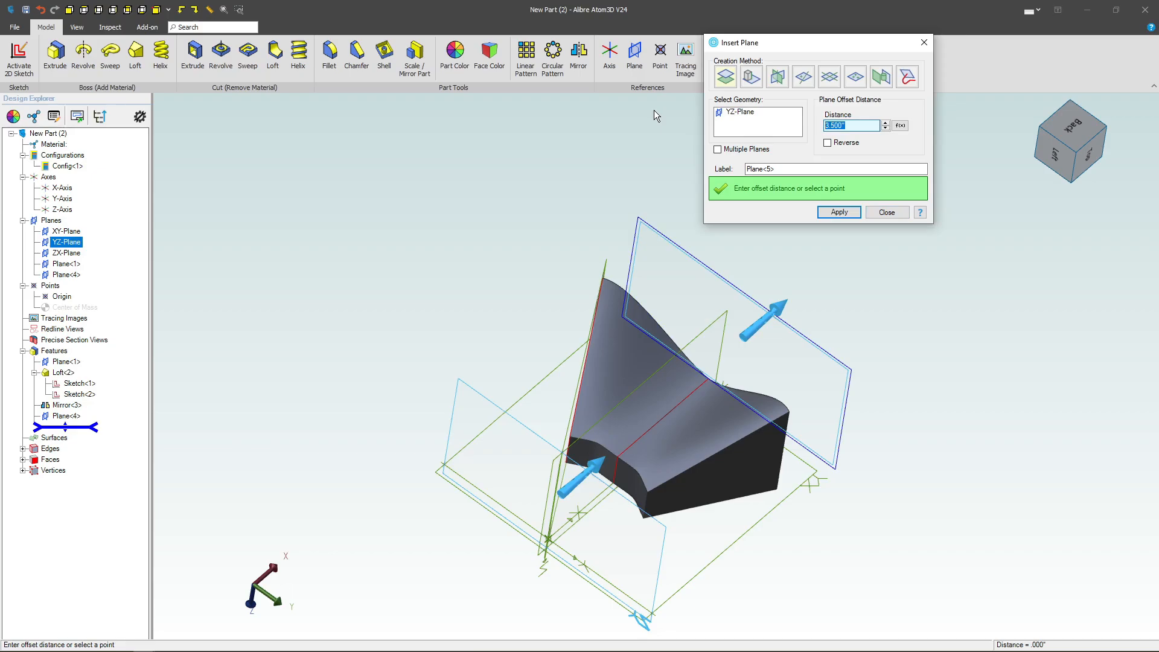
type("DIAMETER/2")
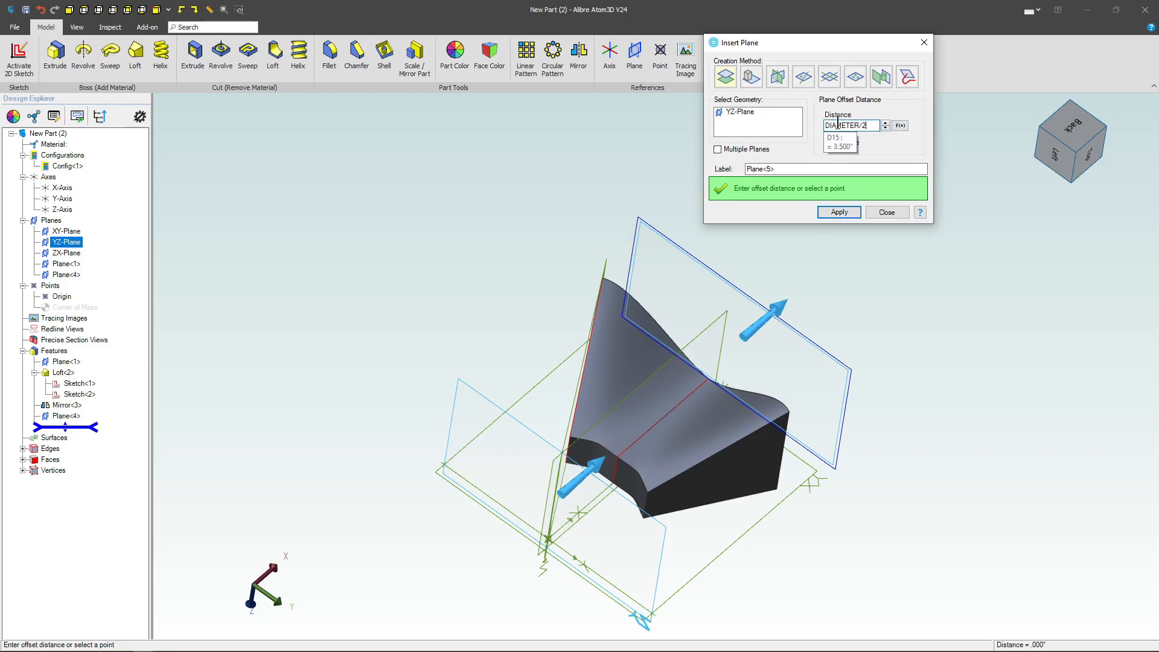
left_click(839, 212)
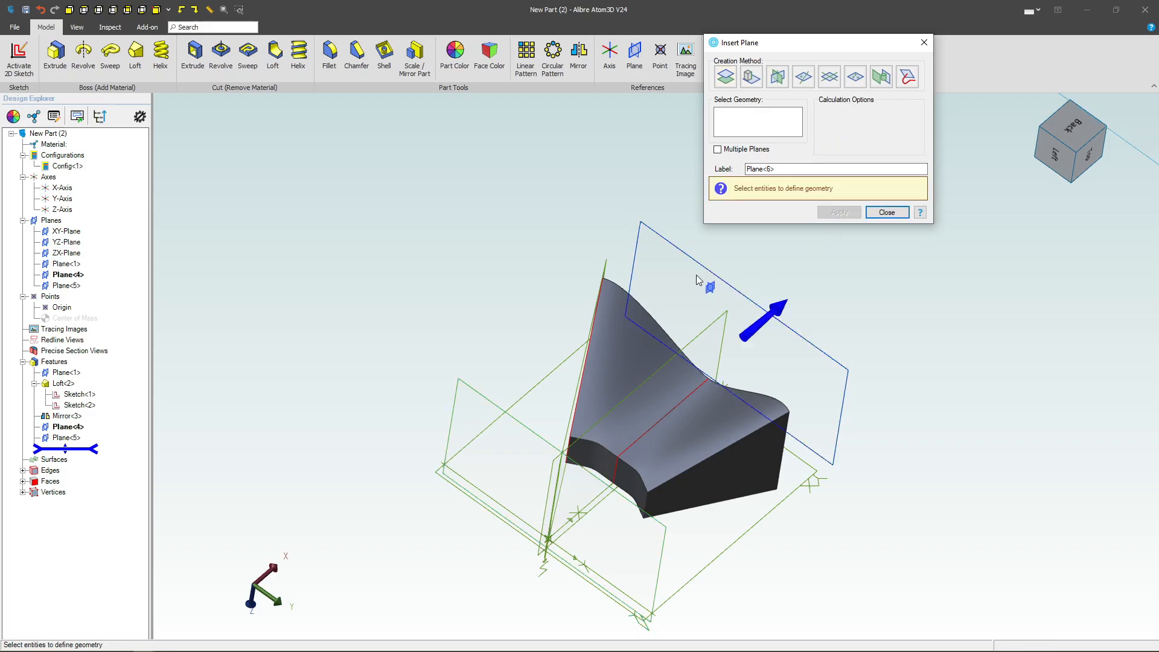
scroll(566, 298, "down", 3)
left_click(893, 213)
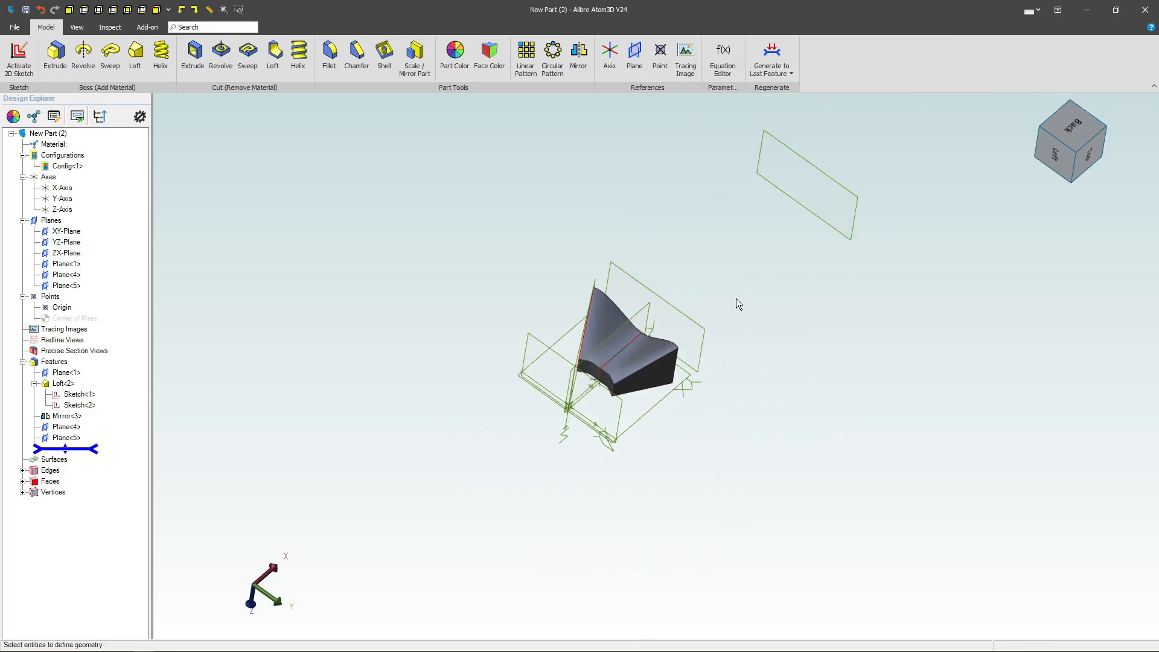
Start a 2D sketch on the flat face of the mirrored hub segment.
scroll(686, 205, "up", 3)
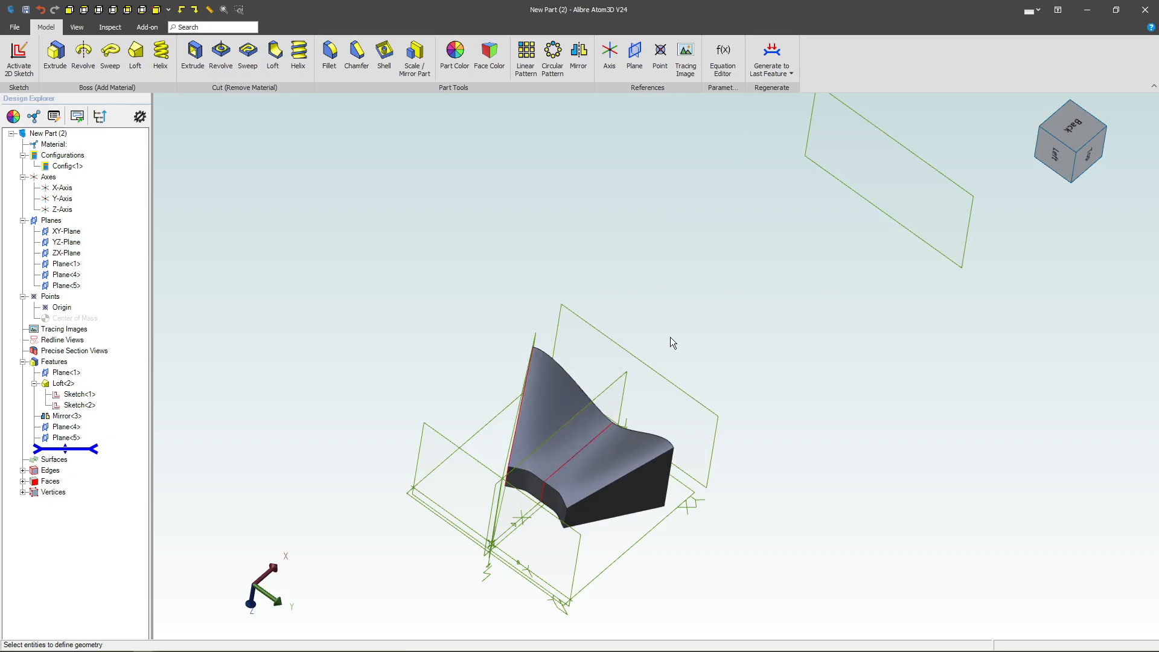
middle_click_drag(671, 338, 692, 198)
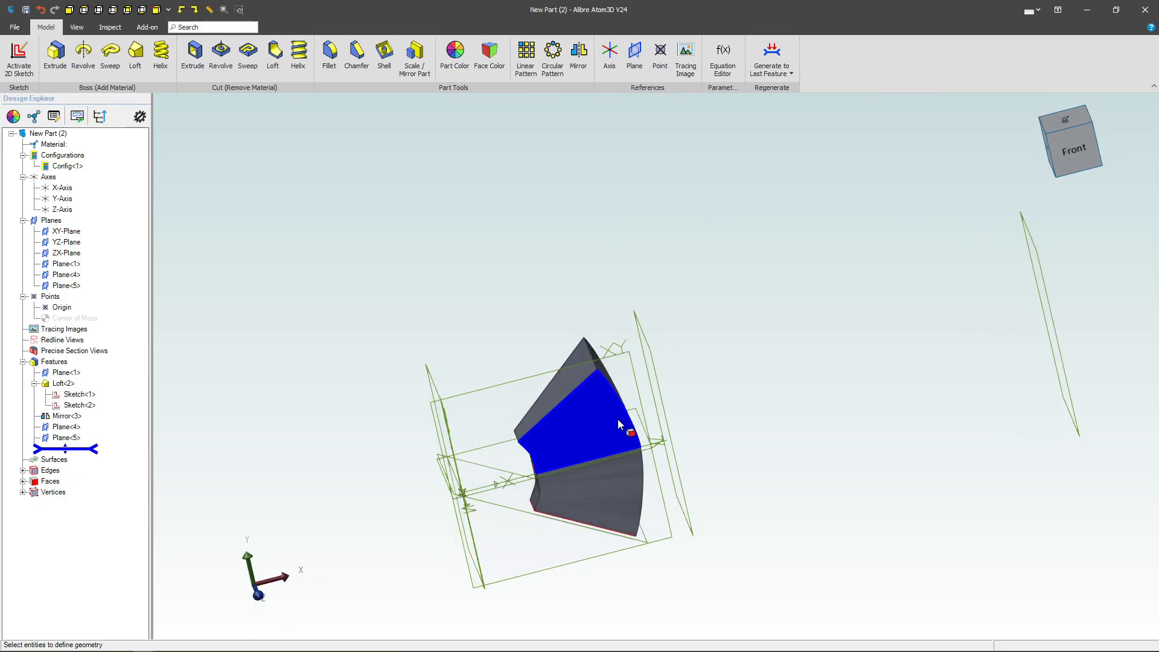
left_click(595, 419)
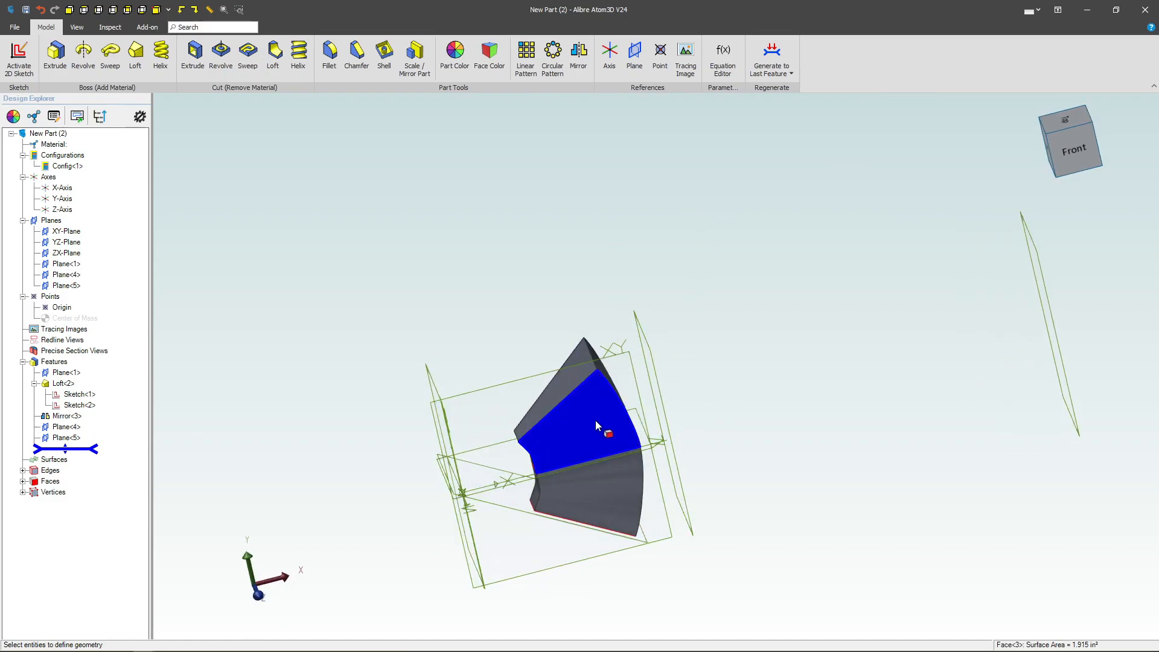
left_click(19, 57)
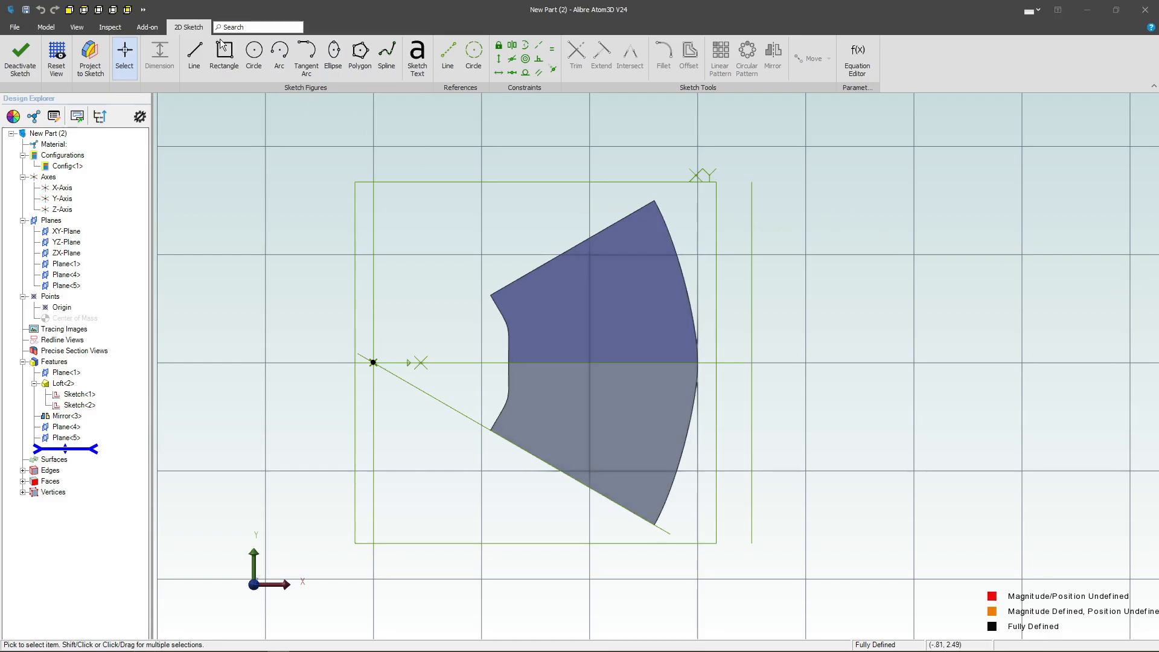
Sketch three separate centre-point arcs on the segment face: one in the upper half, one in the lower half and one near the inner edge.
left_click(280, 60)
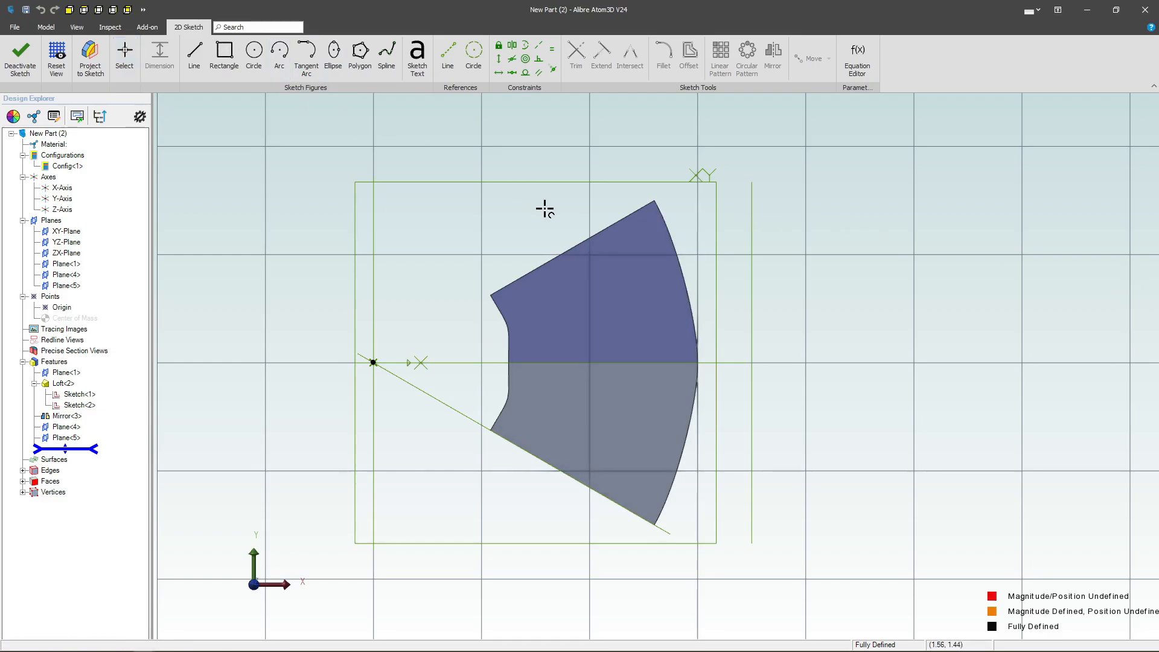
left_click(620, 292)
left_click(601, 266)
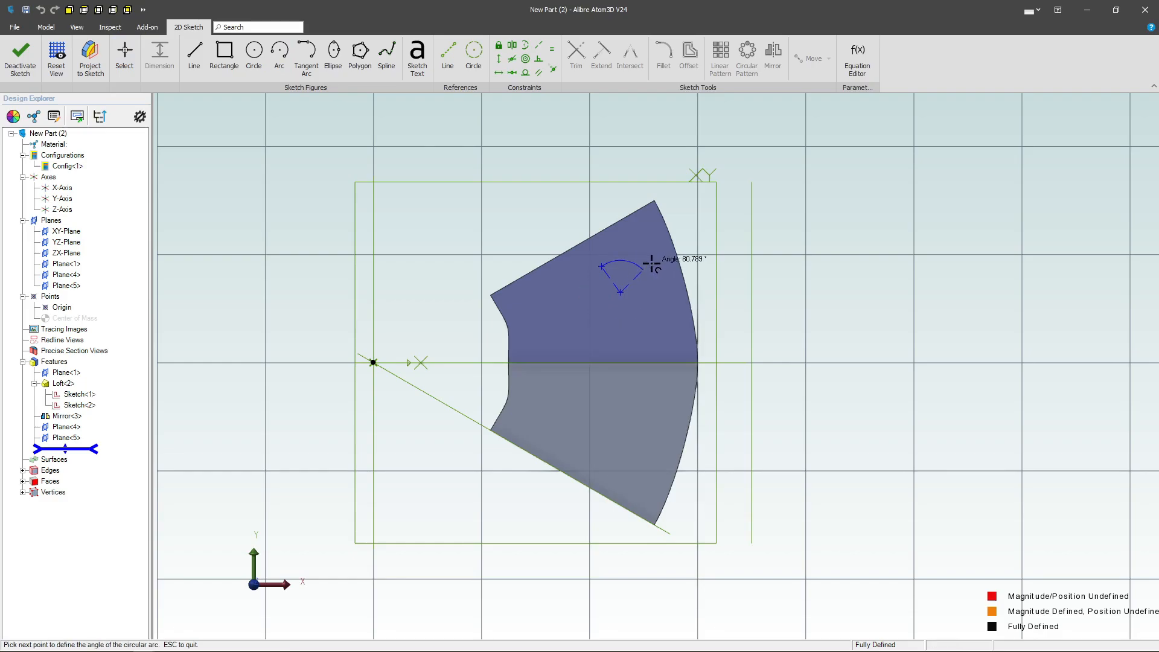
left_click(664, 278)
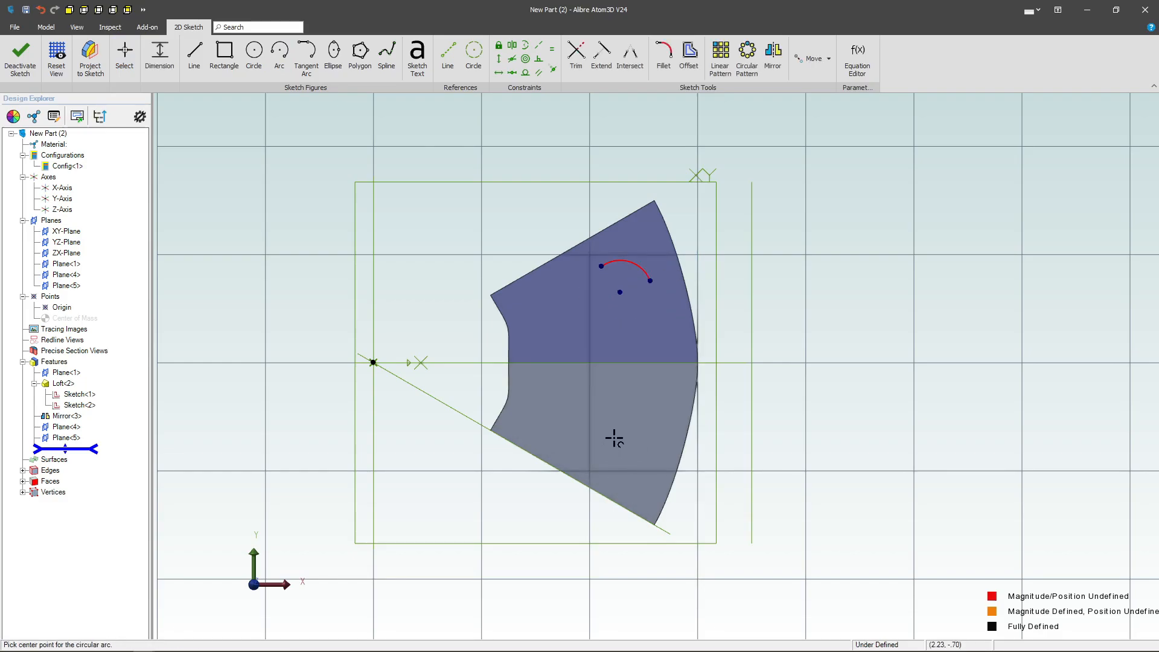
left_click(614, 439)
left_click(644, 446)
left_click(565, 465)
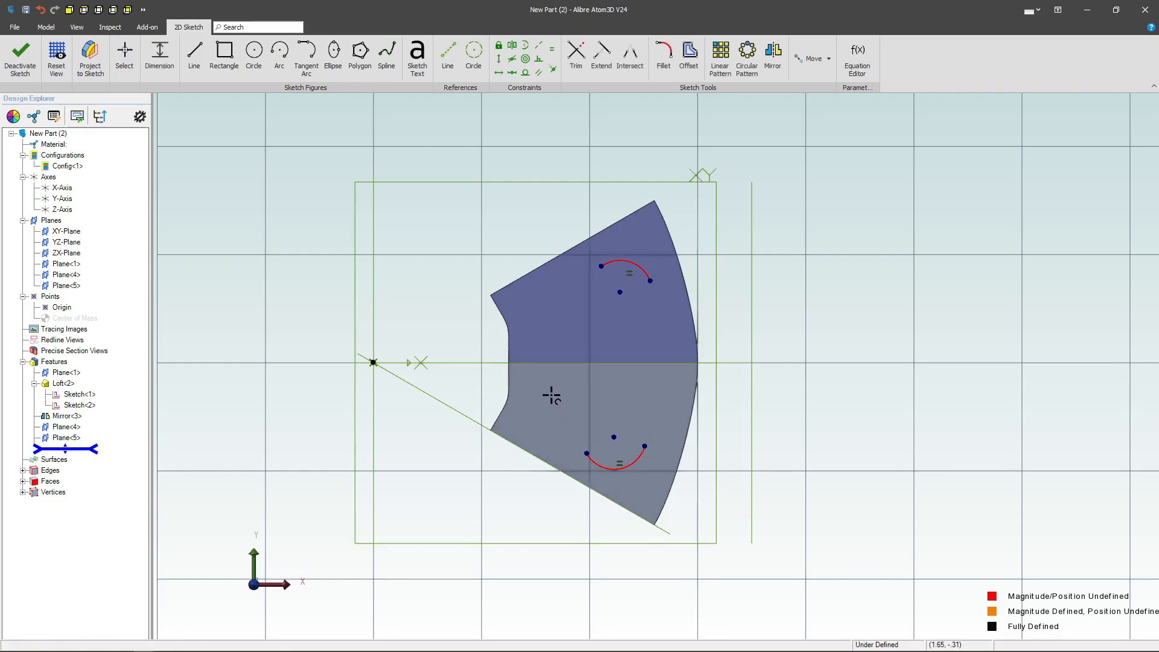
left_click(575, 394)
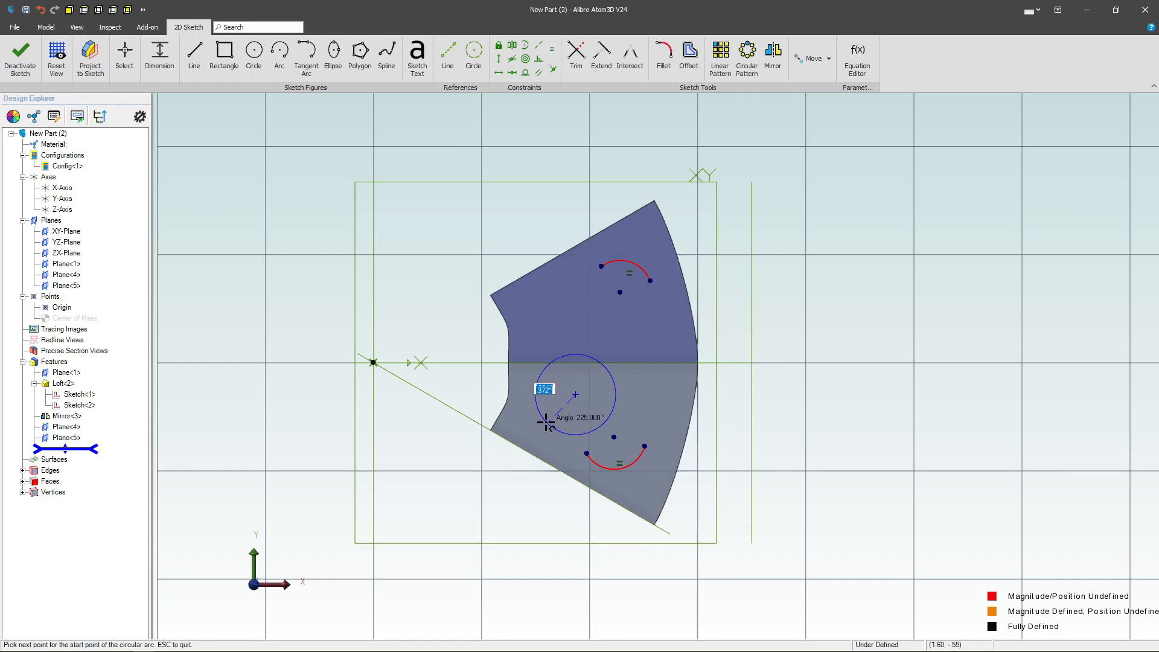
left_click(545, 416)
left_click(537, 391)
Connect the endpoints of the three arcs with three straight lines to close a rounded triangular profile.
left_click(194, 55)
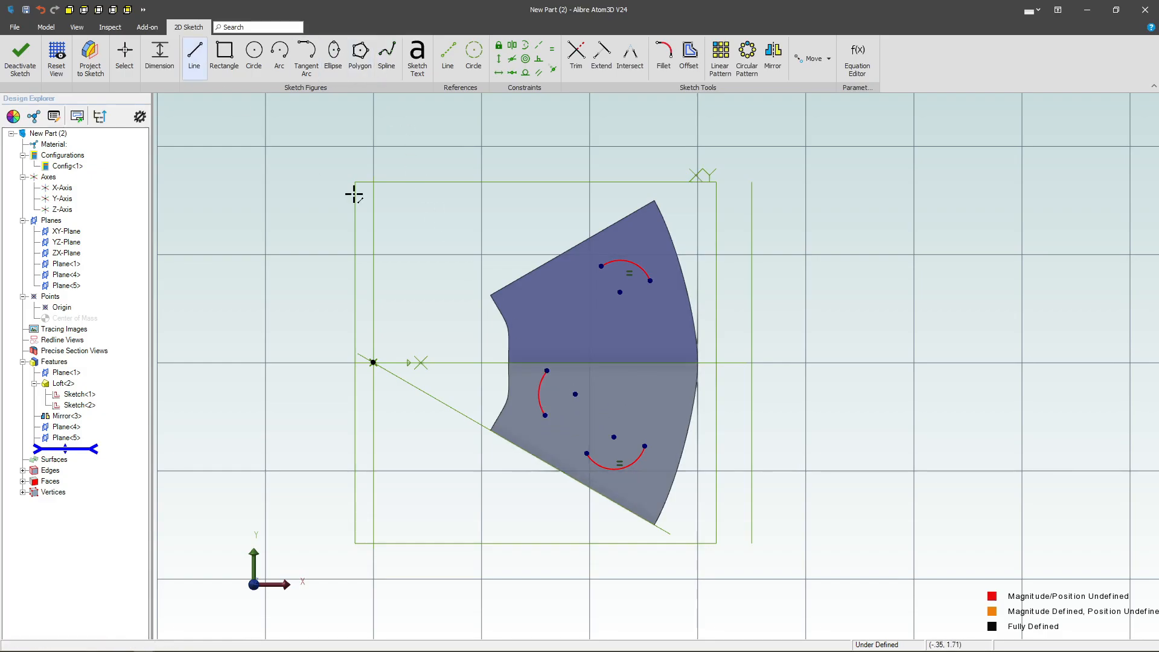
left_click(548, 370)
left_click(601, 267)
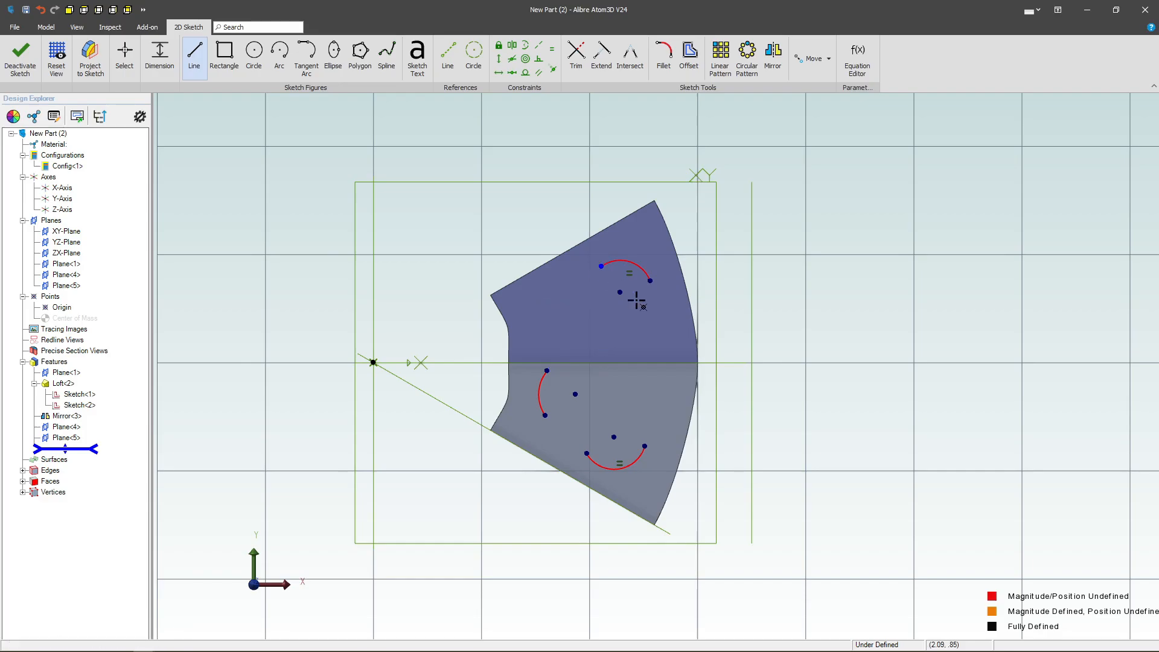
left_click(649, 281)
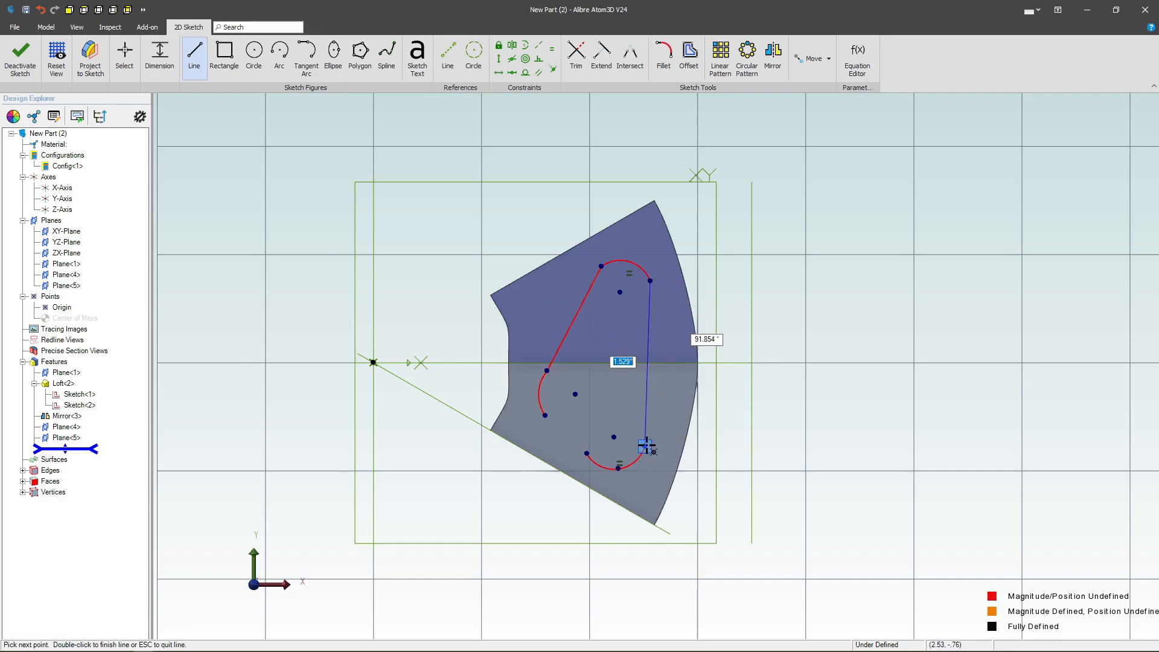
left_click(645, 446)
left_click(587, 453)
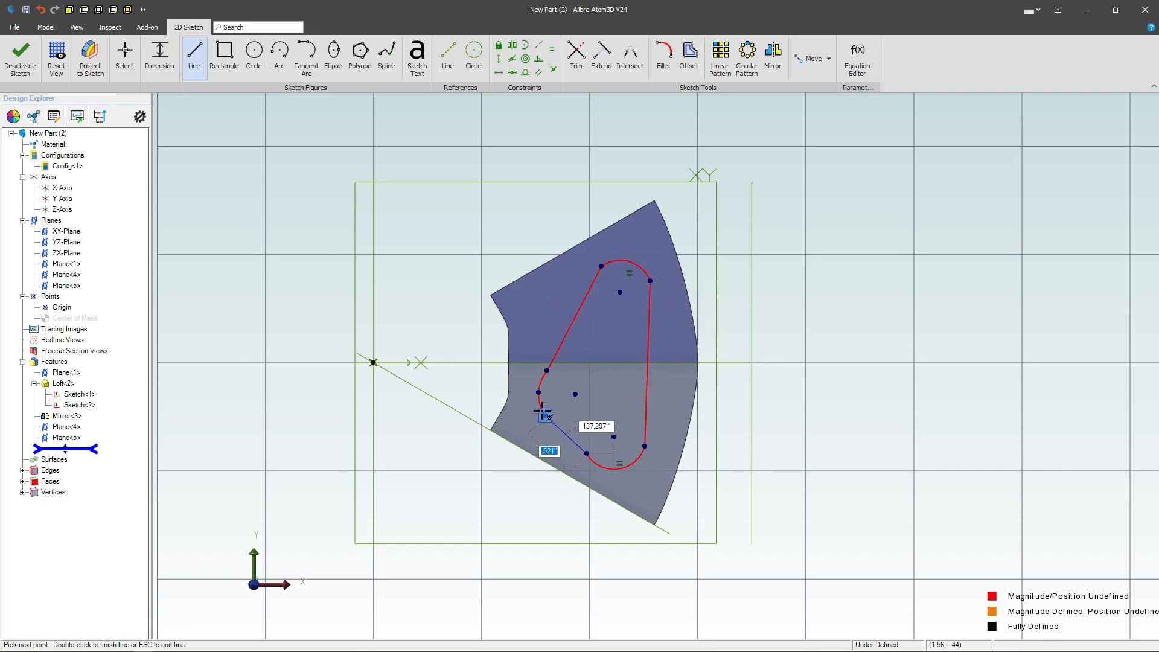
left_click(545, 415)
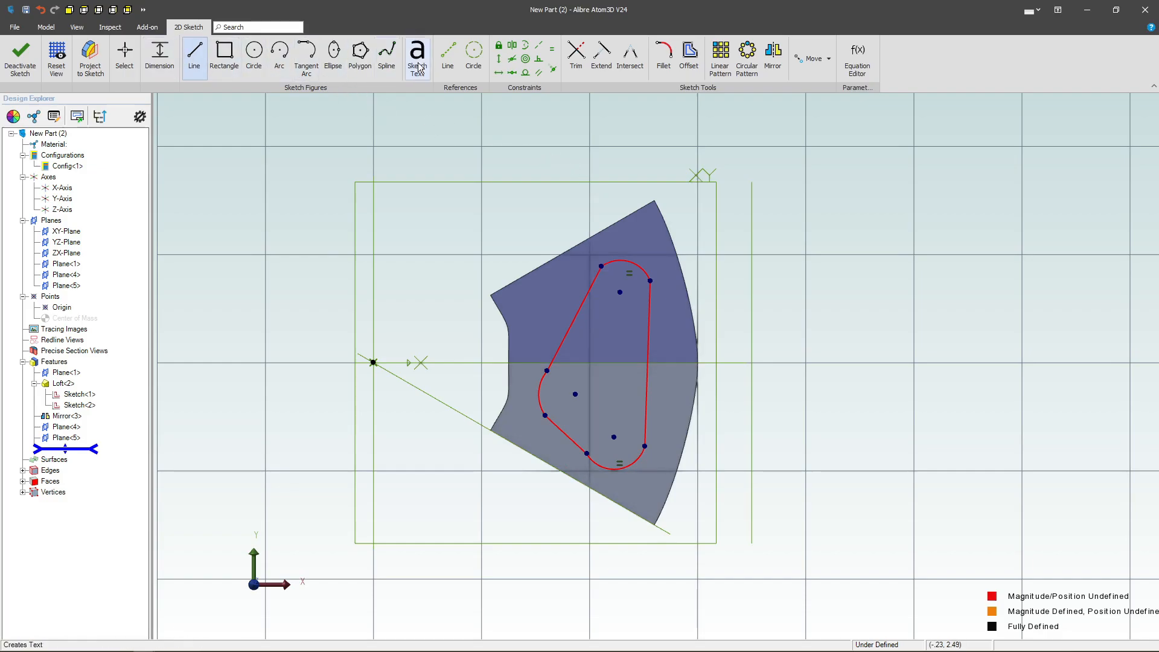
Apply tangent constraints between the arcs and connecting lines at all six junctions of the rounded triangular profile.
left_click(524, 73)
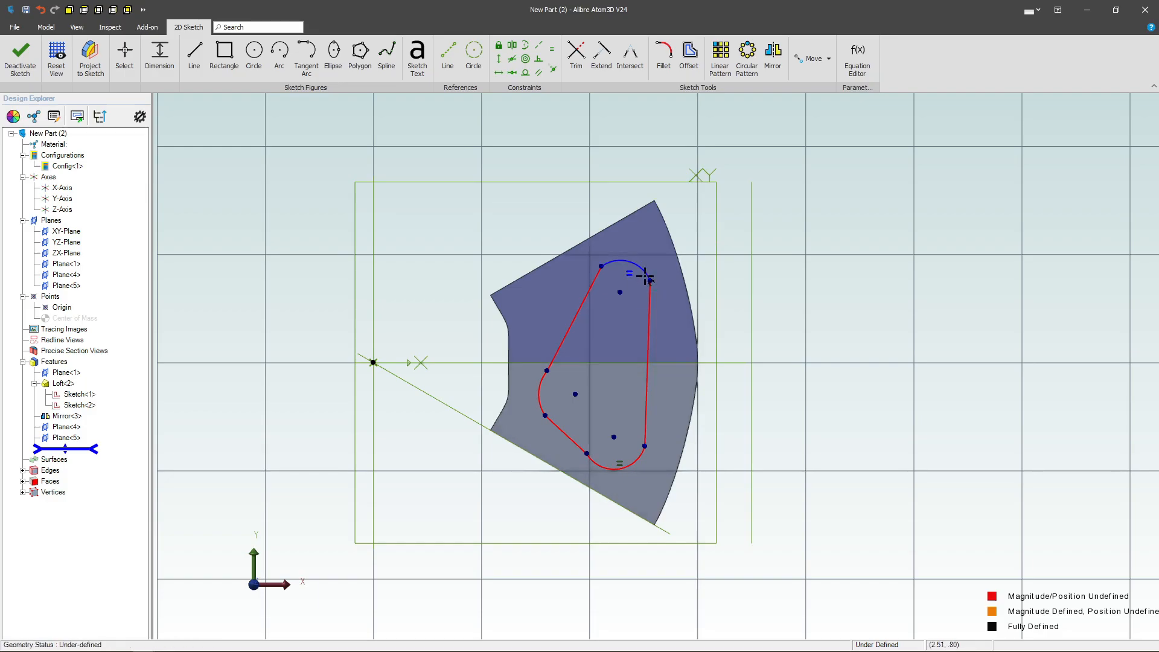
left_click(646, 278)
left_click(647, 386)
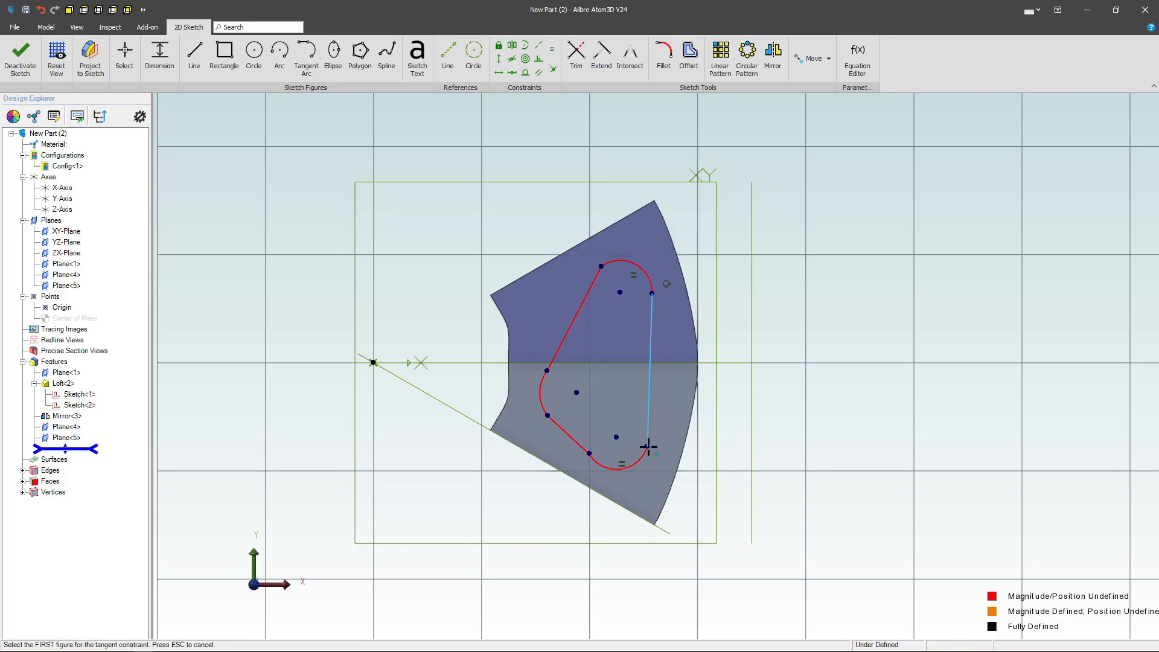
left_click(603, 467)
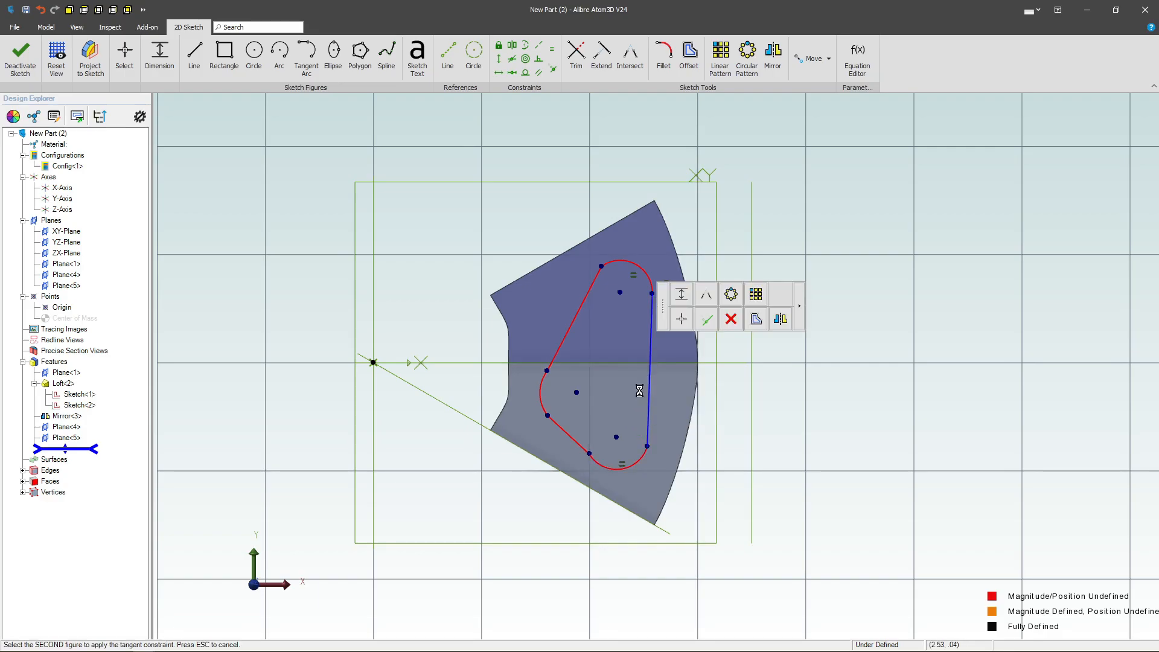
left_click(647, 361)
left_click(587, 450)
left_click(597, 463)
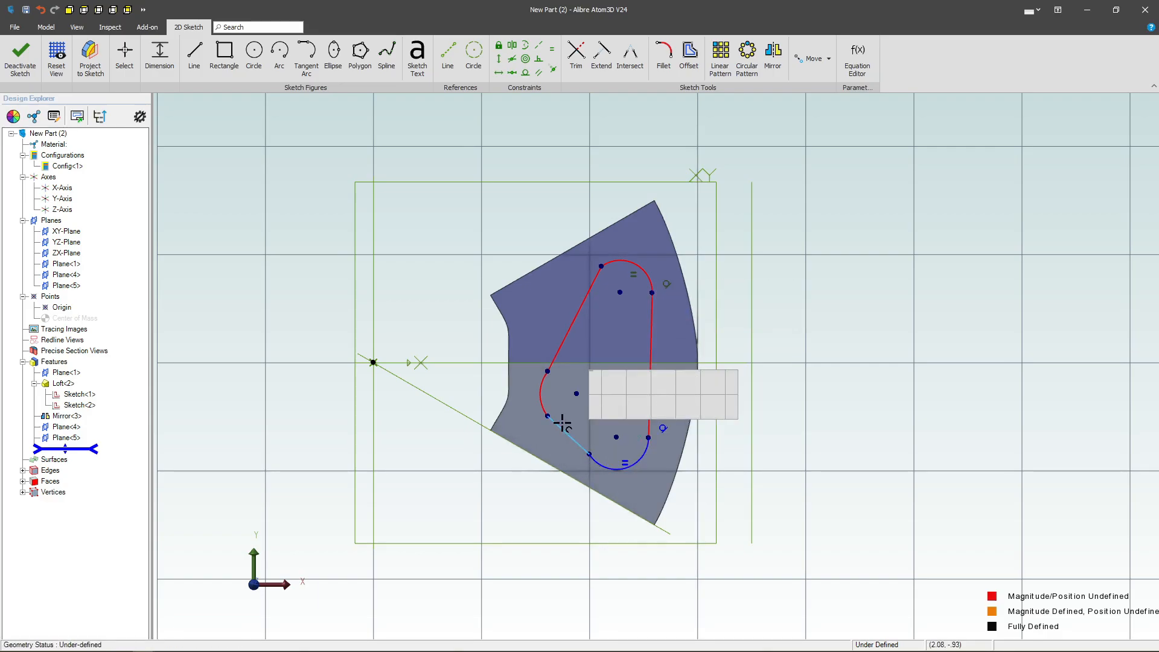
left_click(538, 396)
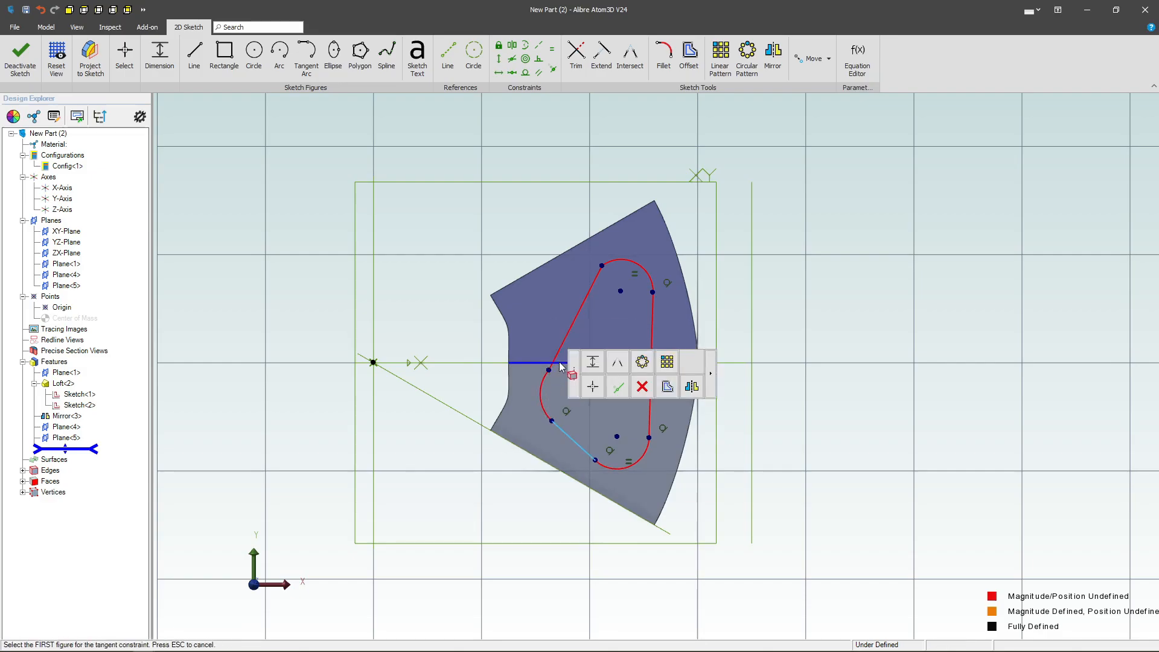
left_click(542, 392)
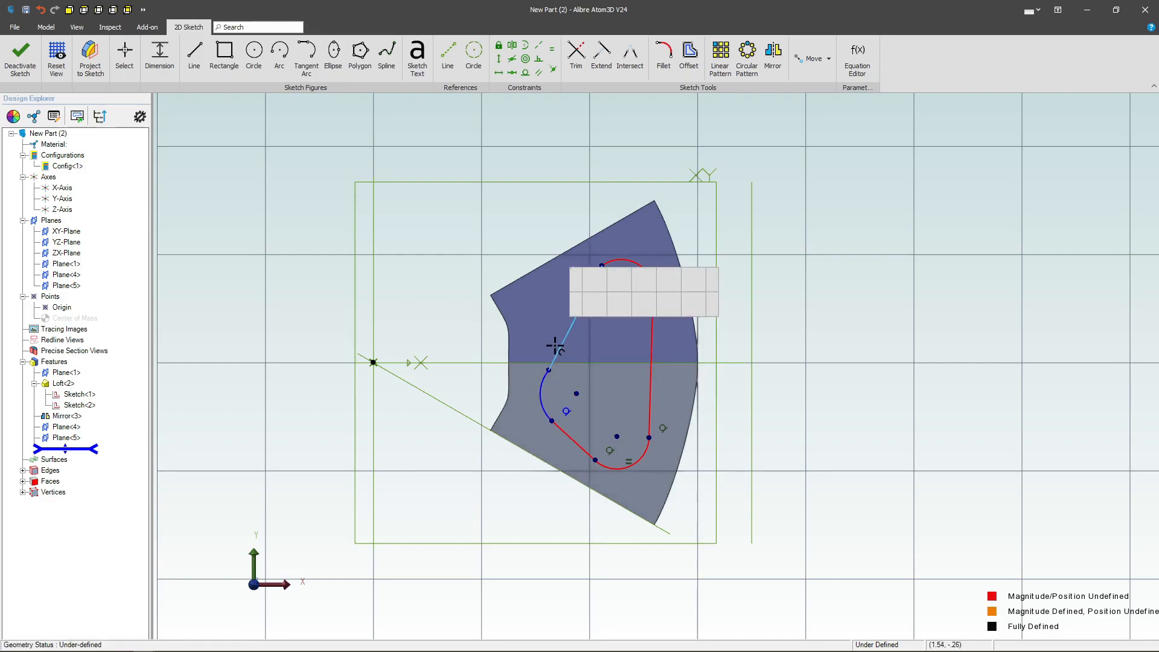
left_click(622, 261)
left_click(622, 261)
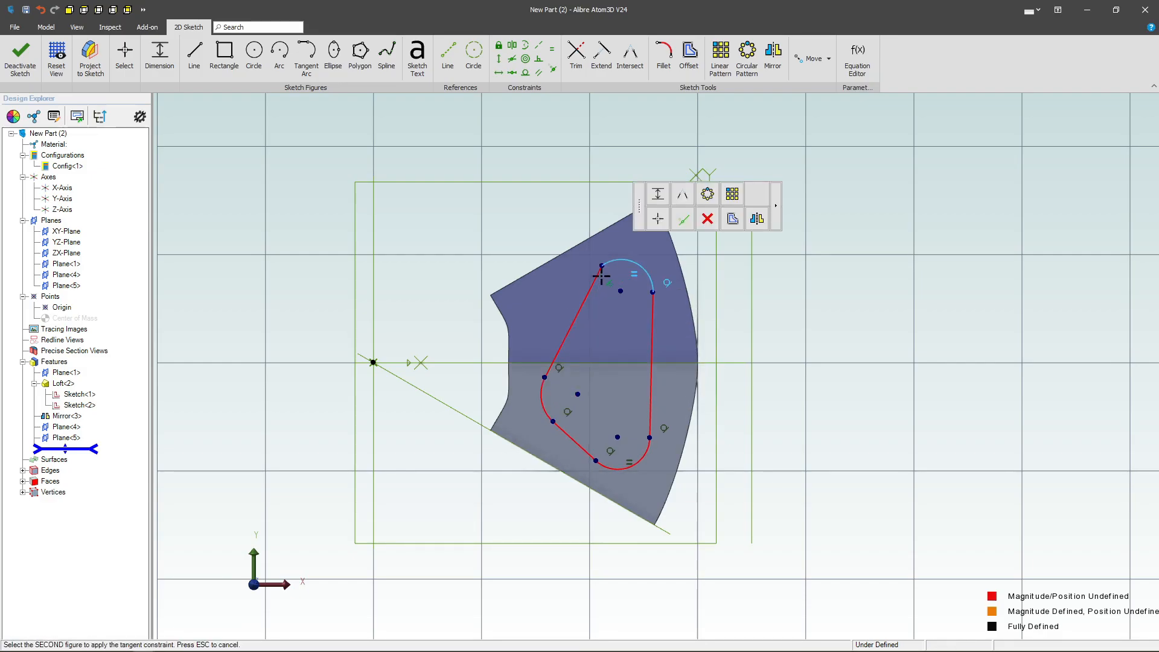
left_click(592, 285)
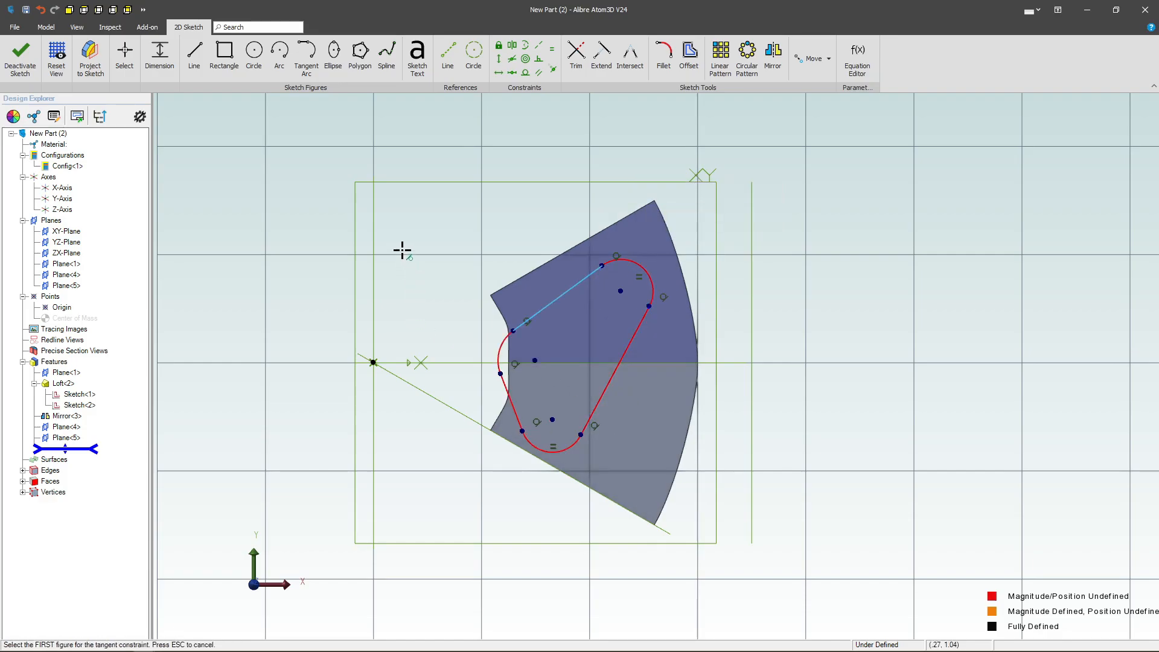
Align the two endpoints of the profile's long outer line with a vertical constraint.
left_click(499, 58)
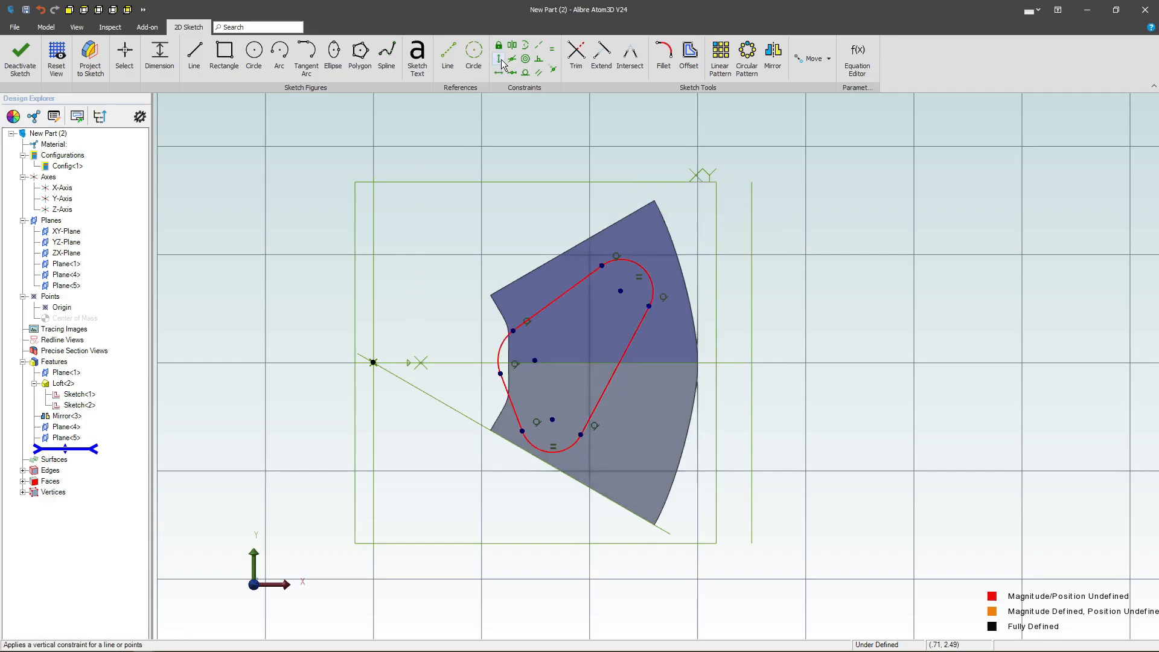
left_click(649, 306)
left_click(580, 435)
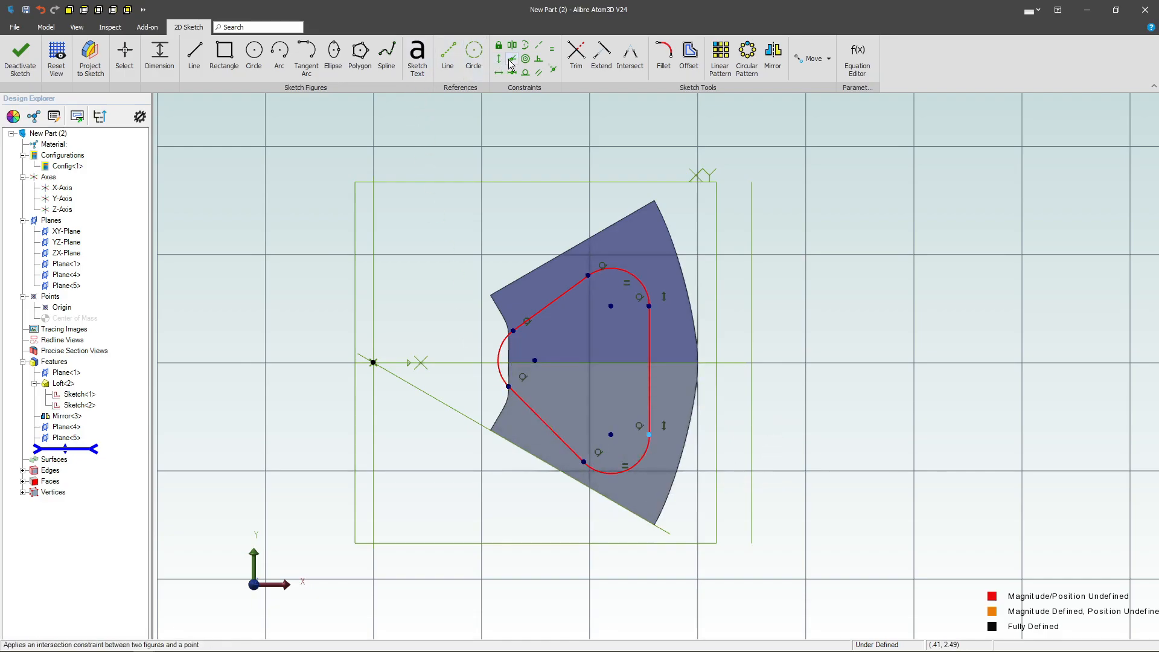
Make the two slanted lines of the profile perpendicular to each other.
left_click(539, 72)
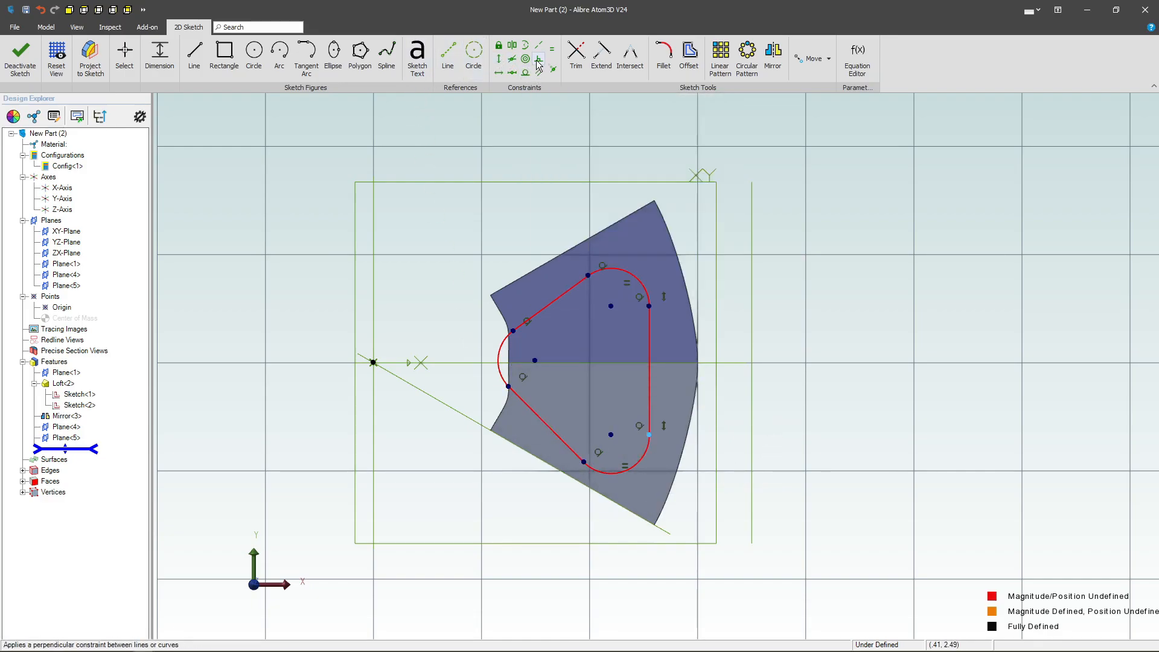
left_click(548, 305)
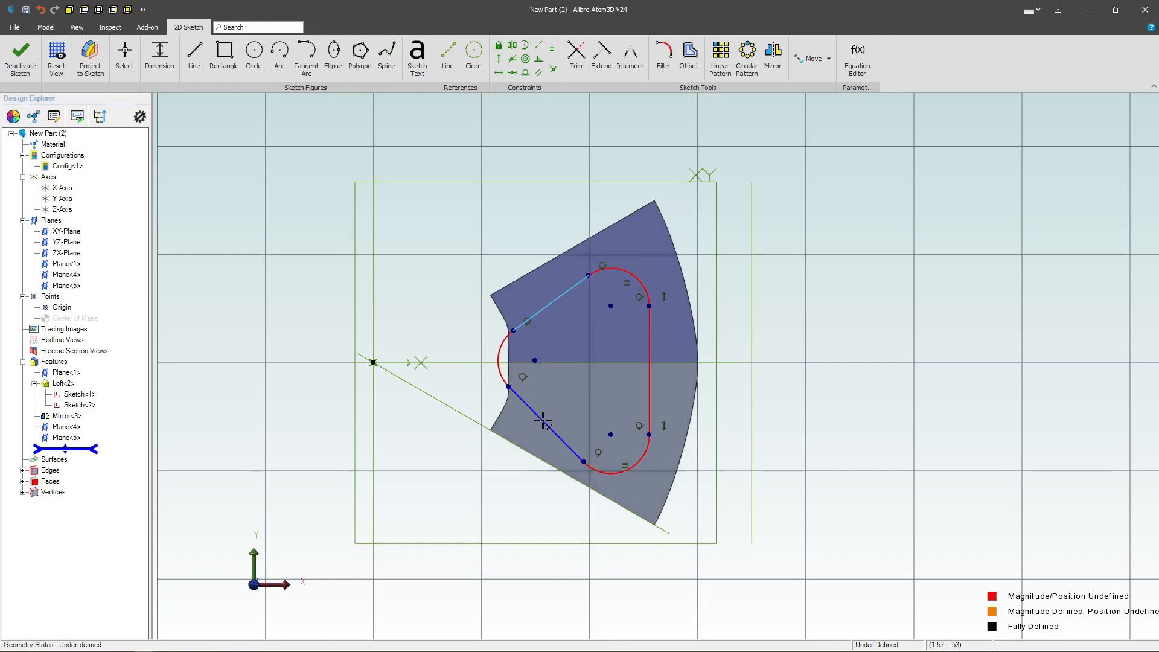
left_click(575, 431)
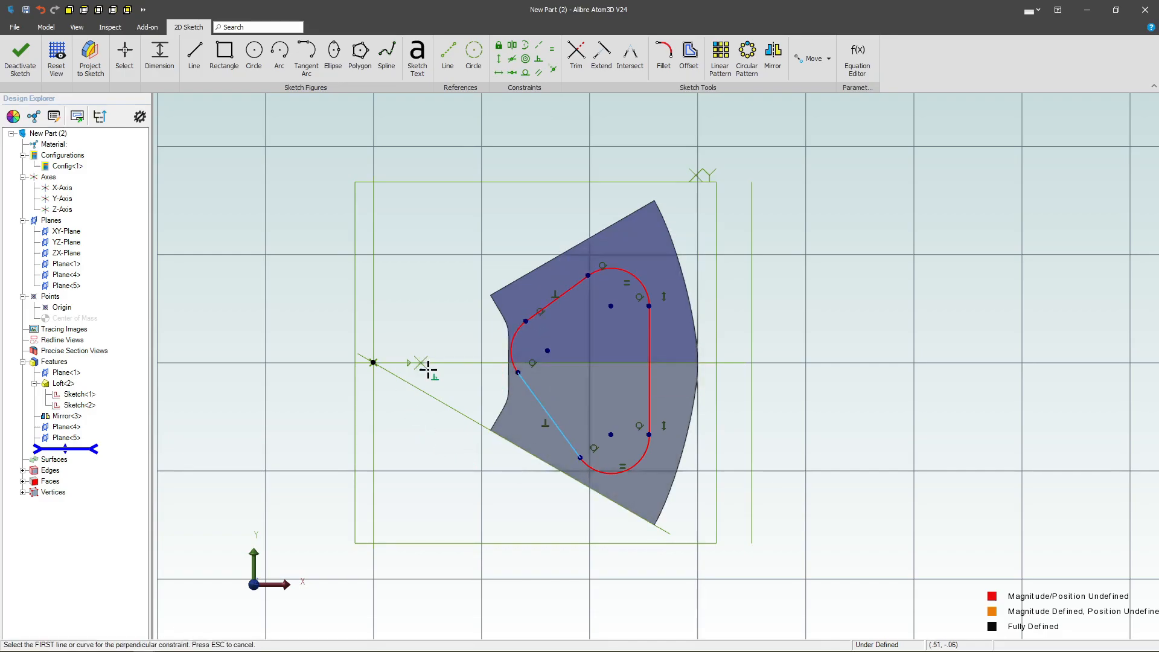
key("Escape")
Enlarge the profile's inner arc, try to make it equal in size to the two outer corner arcs, and undo the equal constraint.
left_click_drag(514, 372, 558, 439)
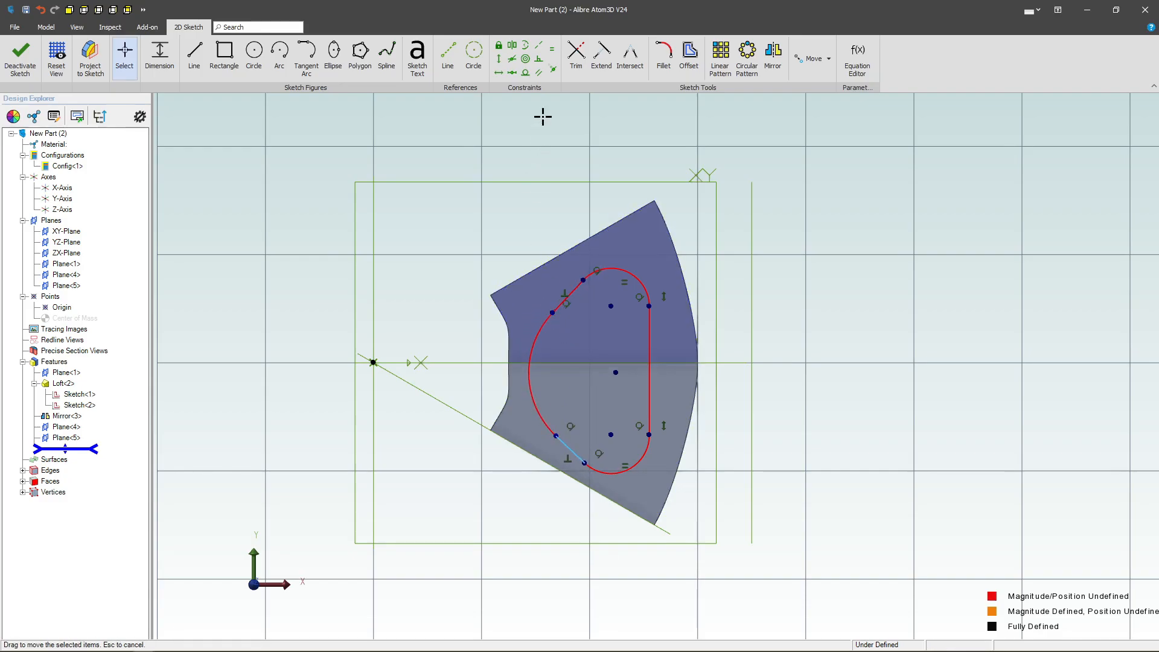
left_click(552, 49)
left_click(630, 274)
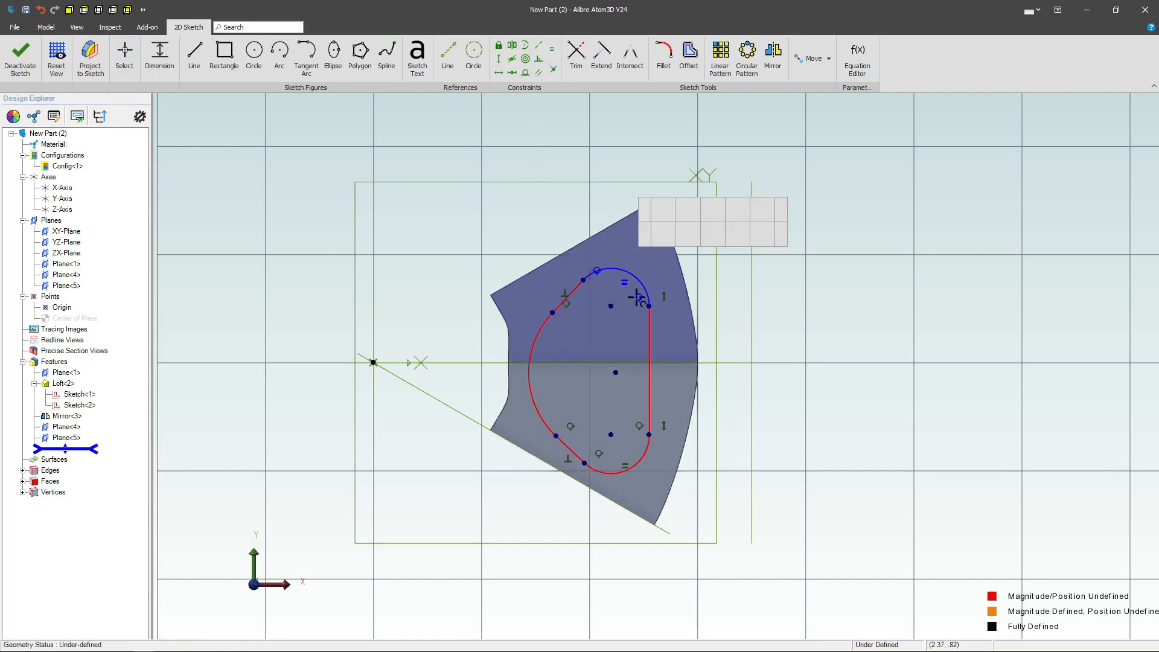
left_click(634, 461)
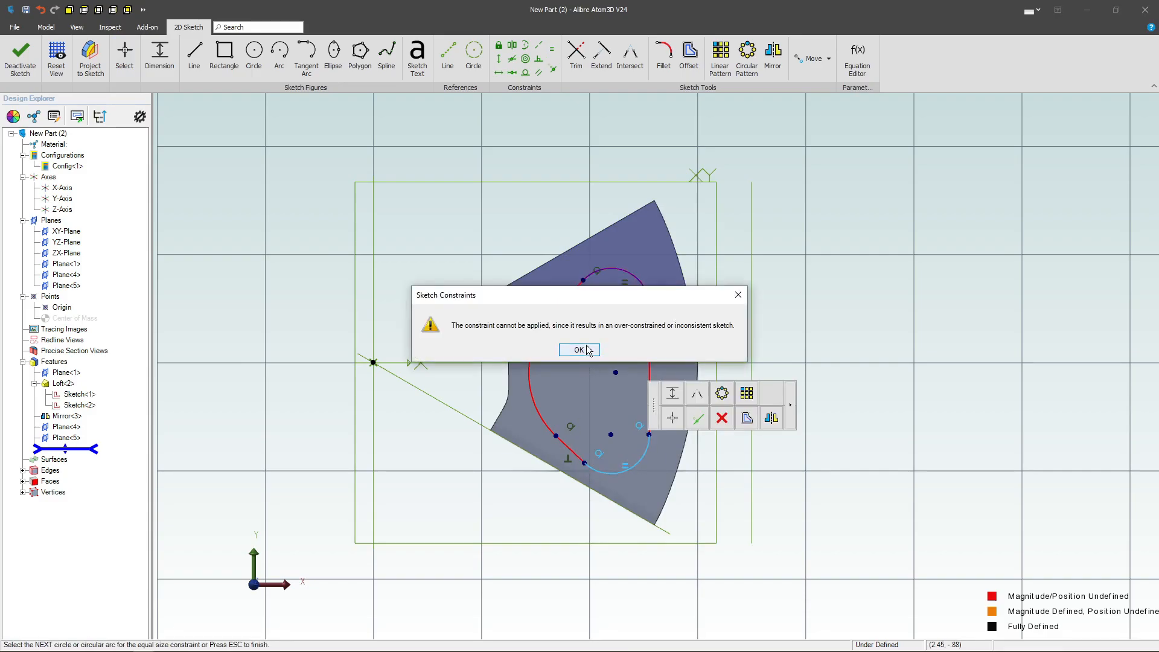
left_click(579, 350)
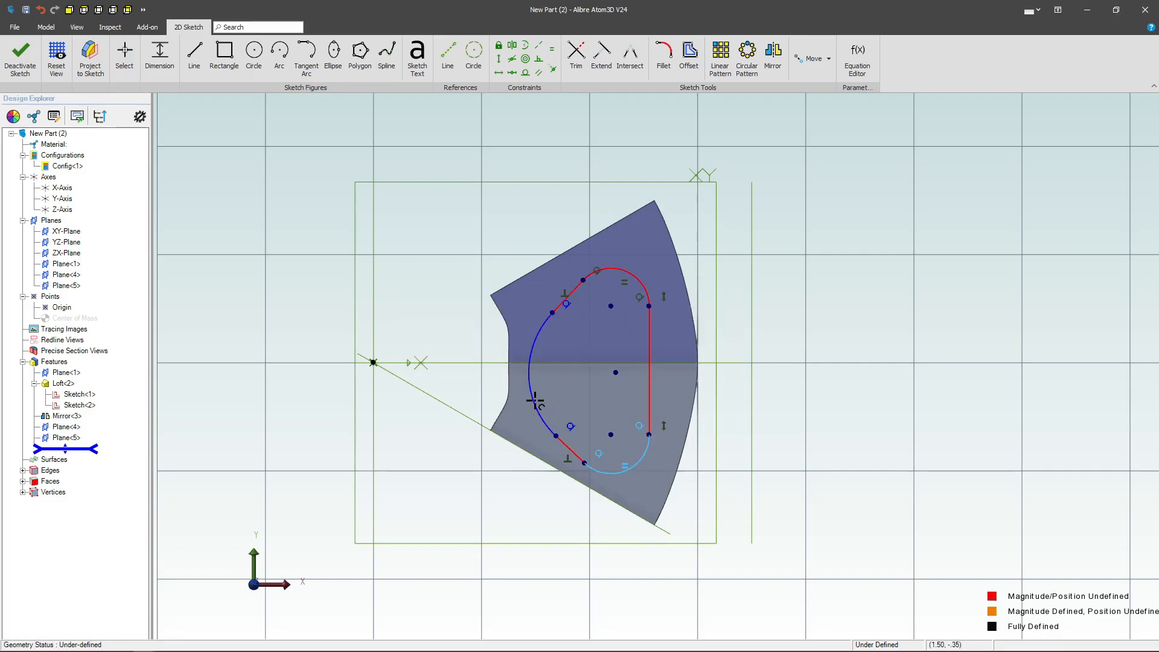
left_click(579, 460)
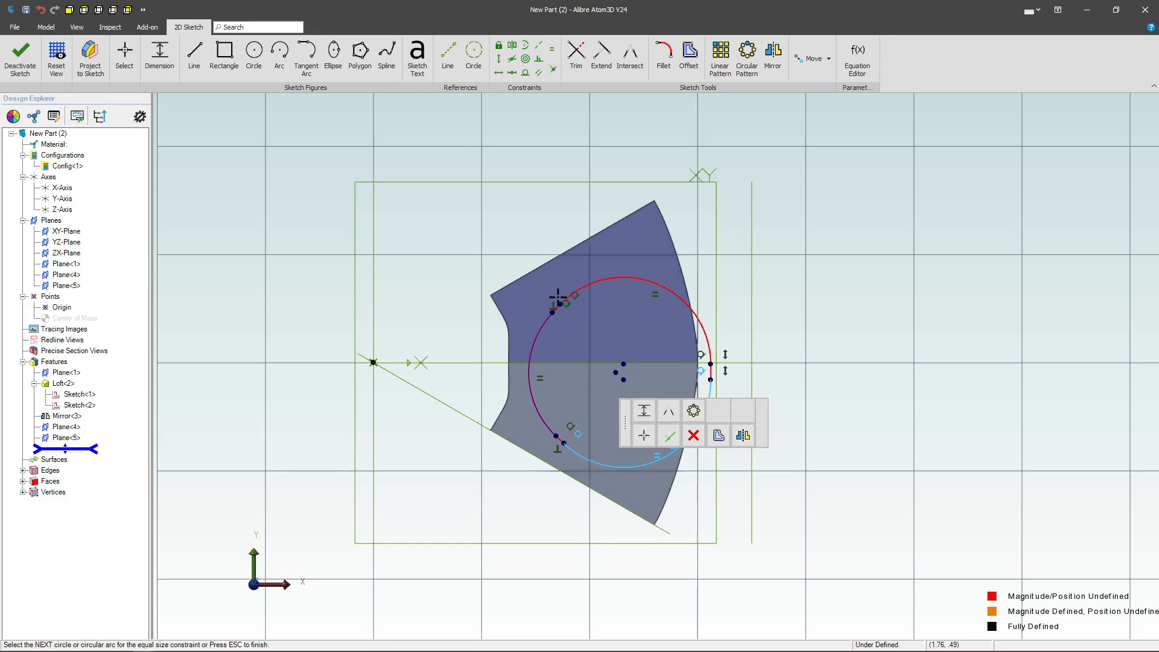
key("Escape")
key("ctrl+z")
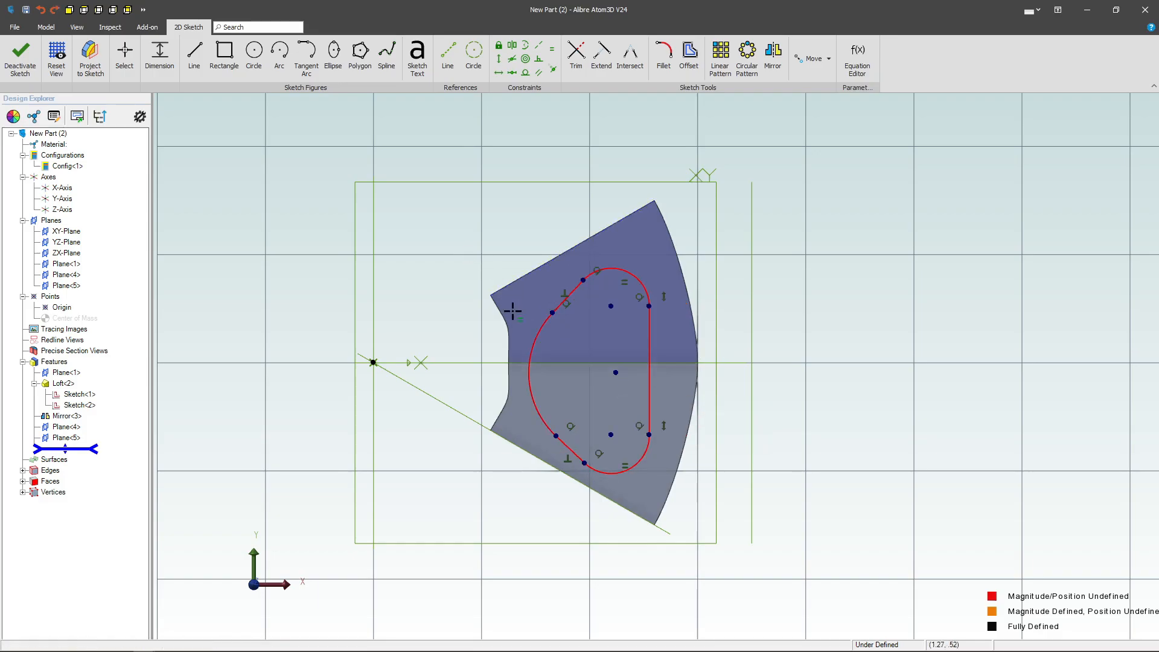
key("Escape")
Shrink the profile's inner arc and make it equal in size to the lower outer corner arc.
left_click_drag(551, 312, 529, 382)
left_click(552, 49)
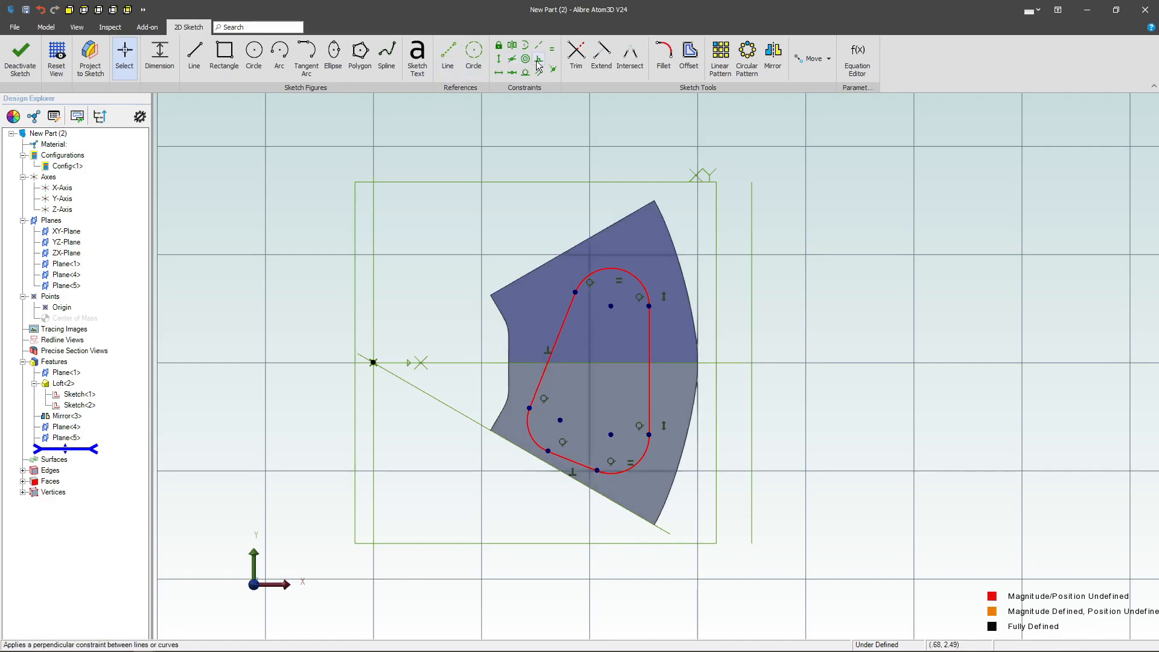
left_click(532, 432)
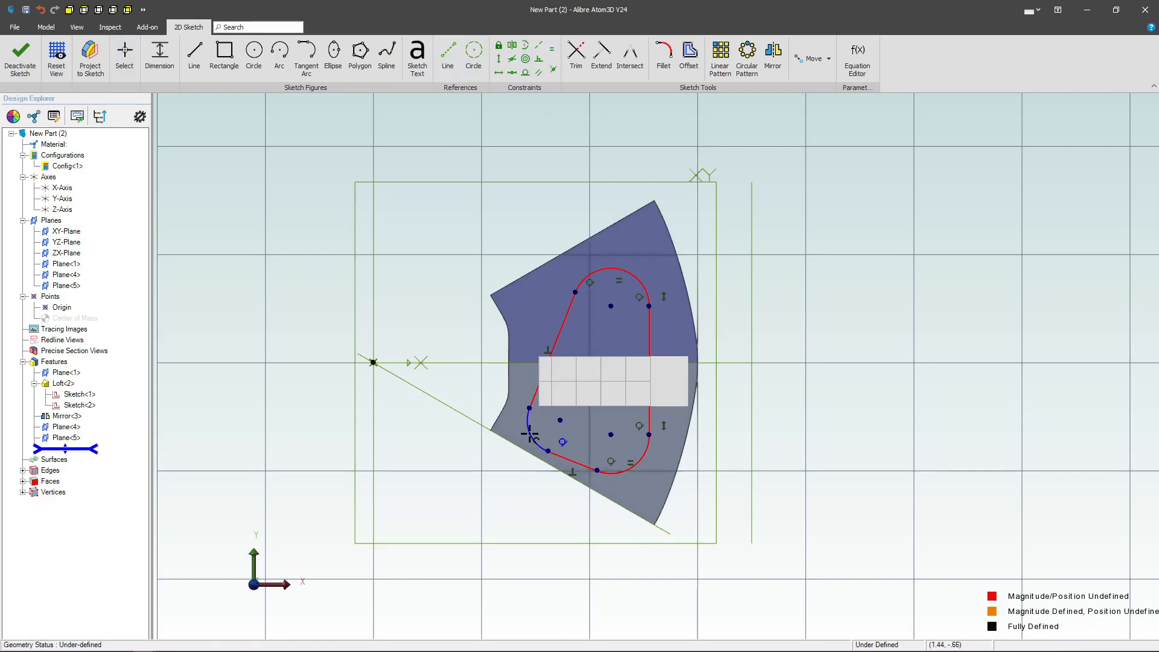
left_click(617, 475)
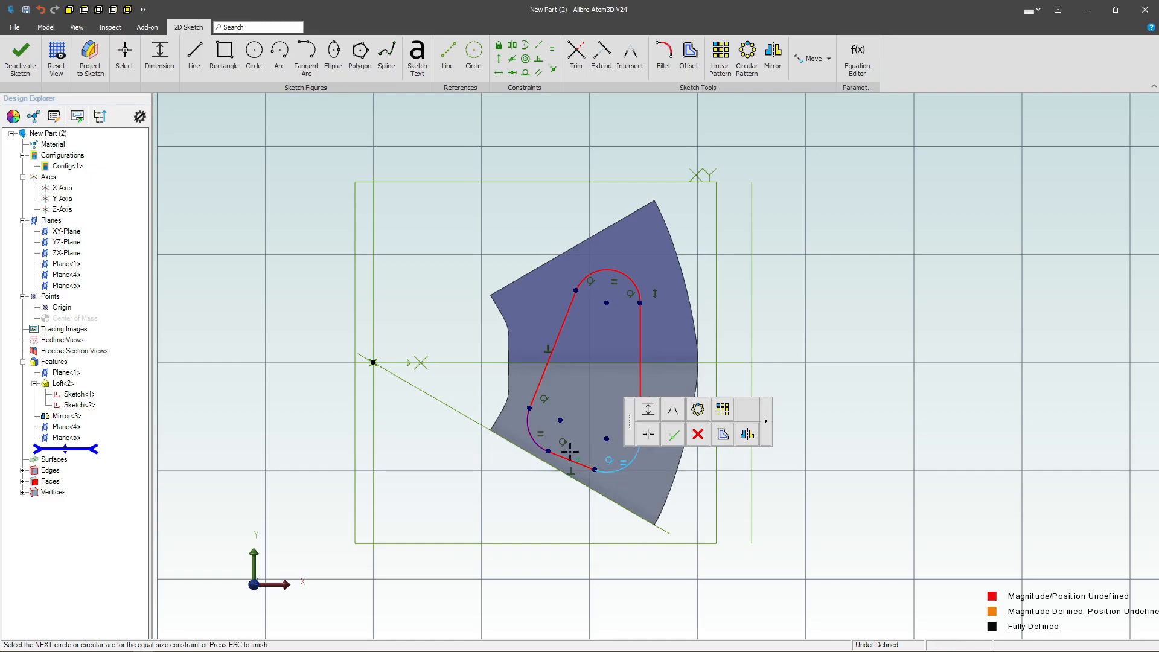
key("Escape")
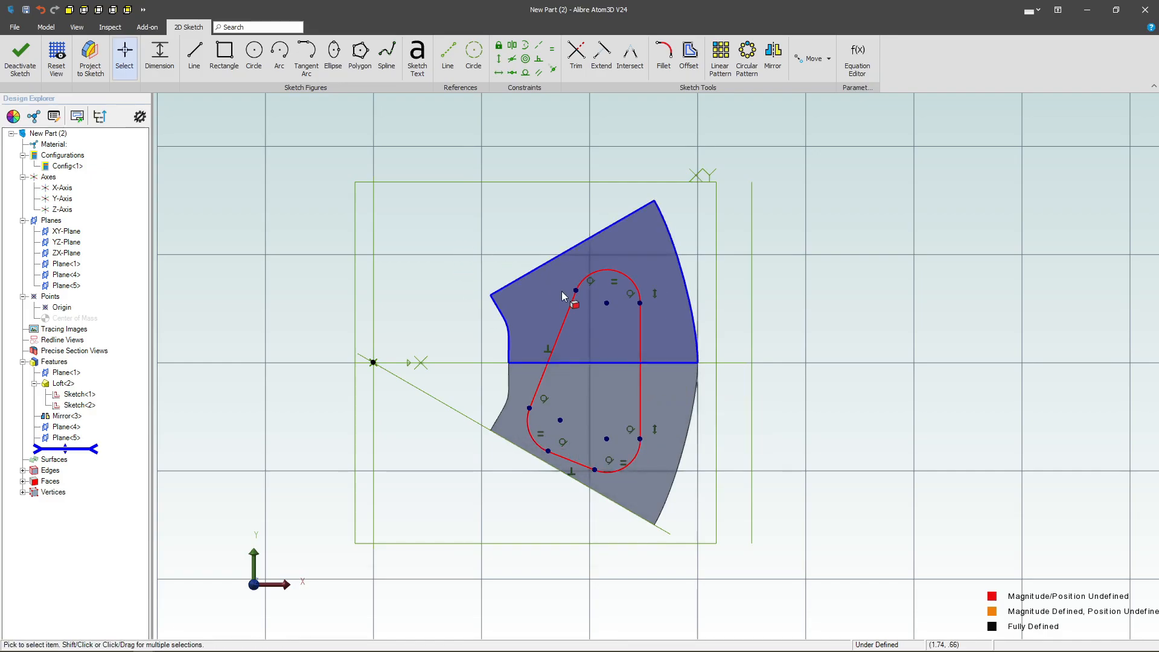
Replace the profile's long outer line with an arc centred on the origin that joins the two outer corner arcs.
left_click(639, 342)
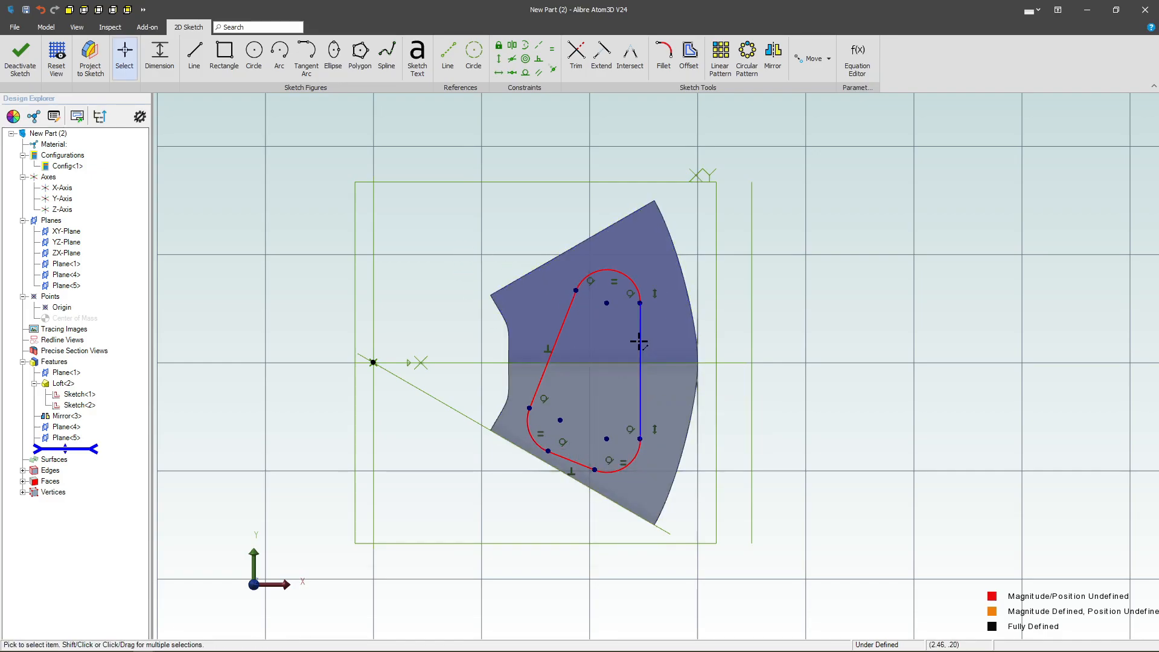
key("Delete")
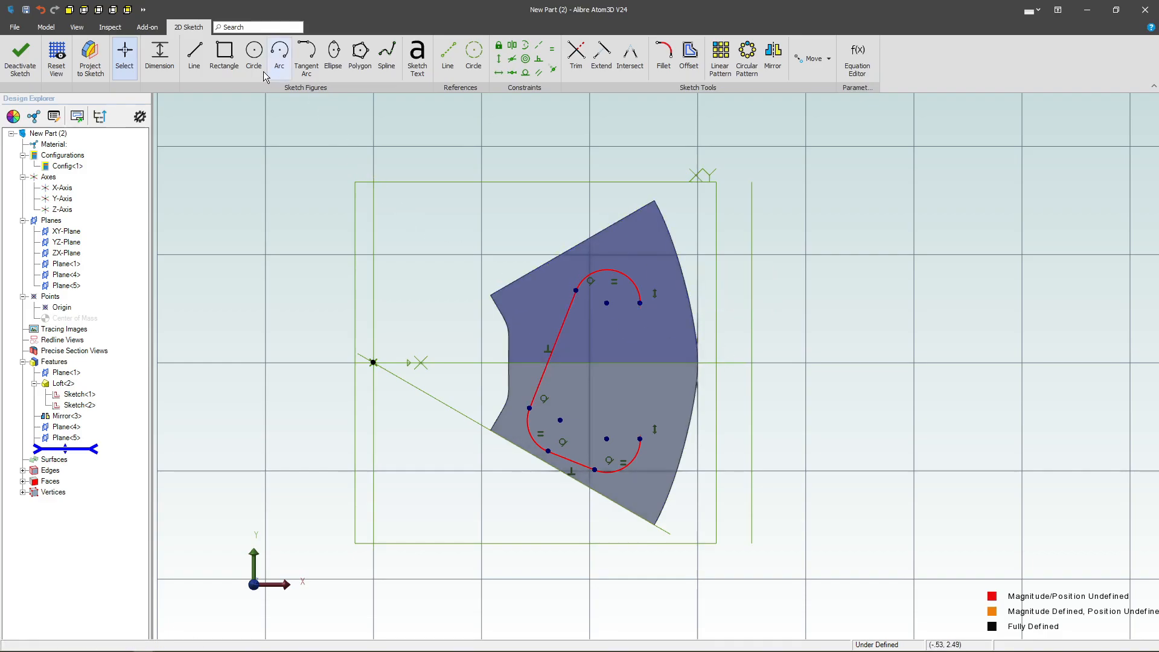
left_click(279, 51)
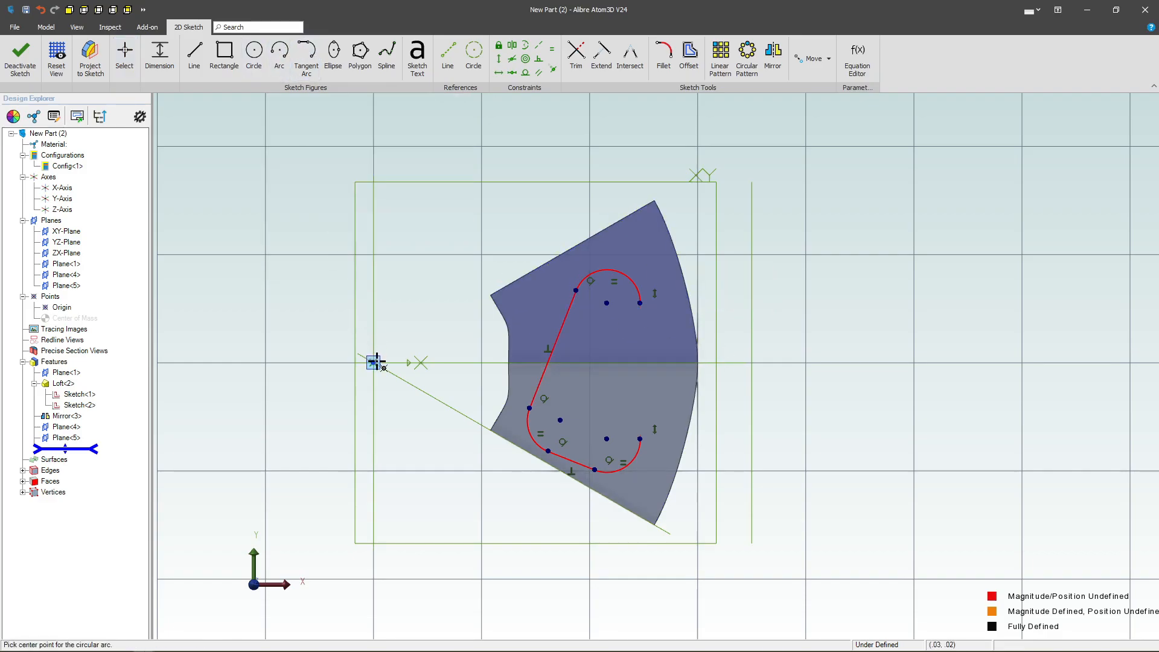
left_click(373, 362)
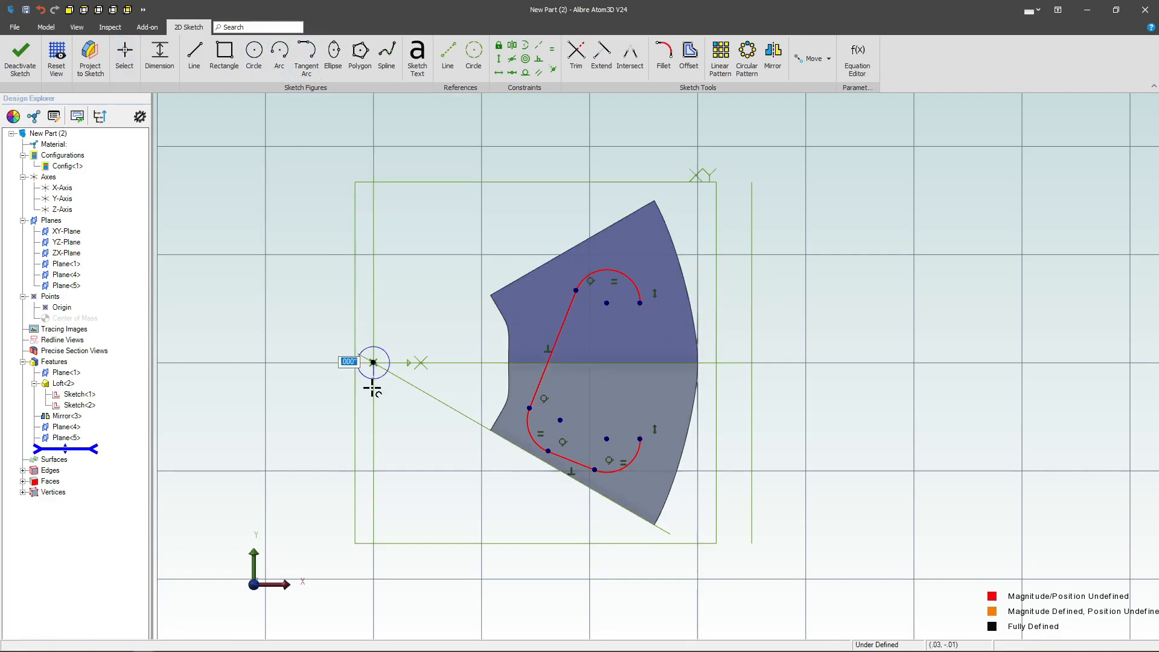
left_click(639, 302)
left_click(649, 440)
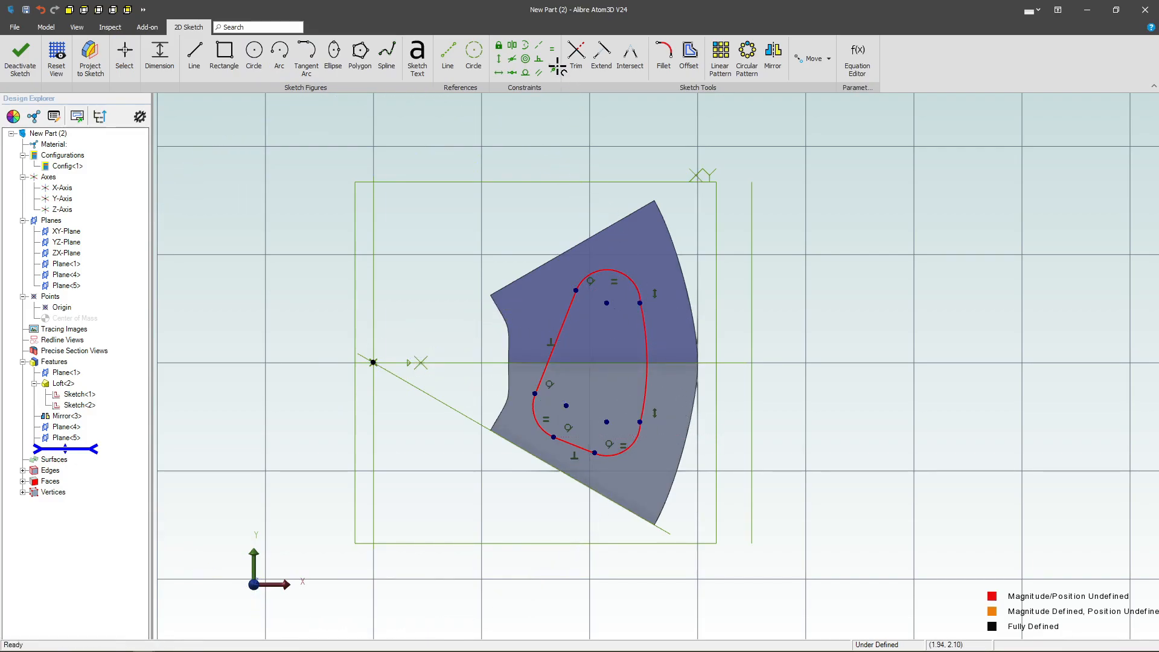
key("Escape")
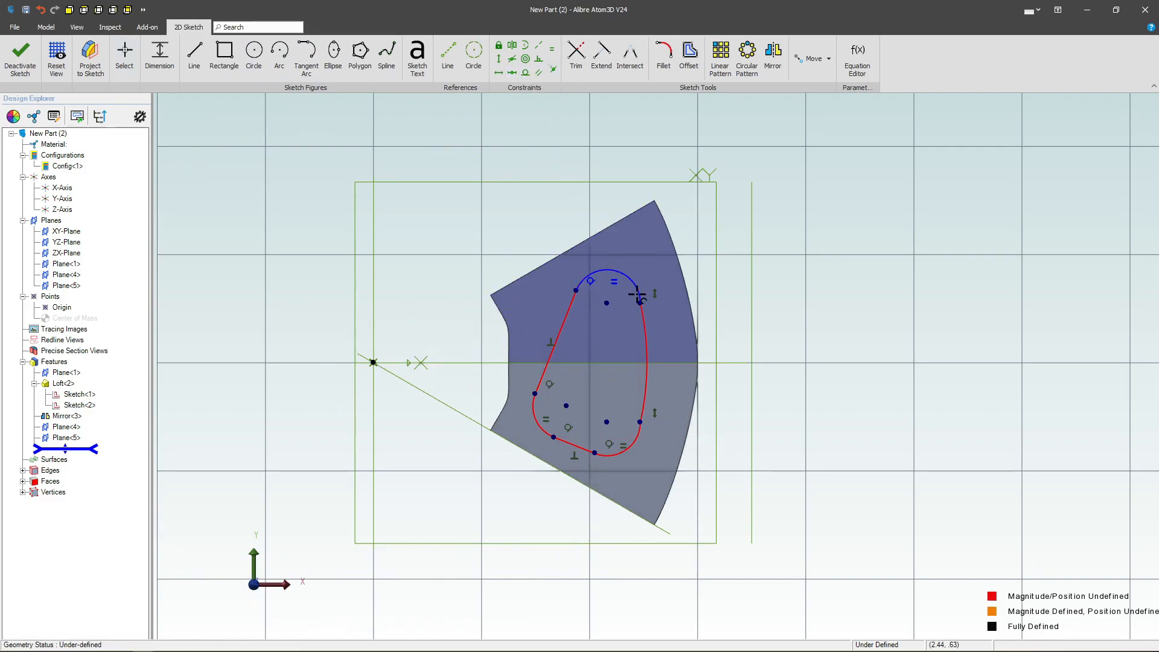
Make the new outer arc tangent to the upper and lower corner arcs.
left_click(641, 313)
left_click(642, 318)
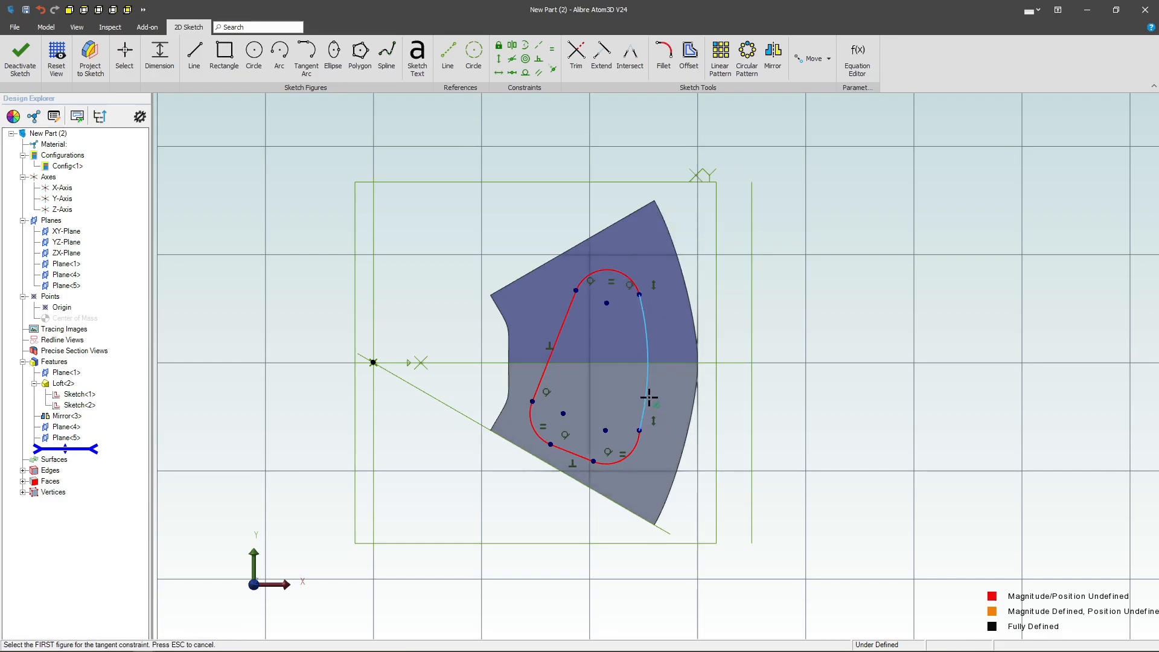
left_click(638, 447)
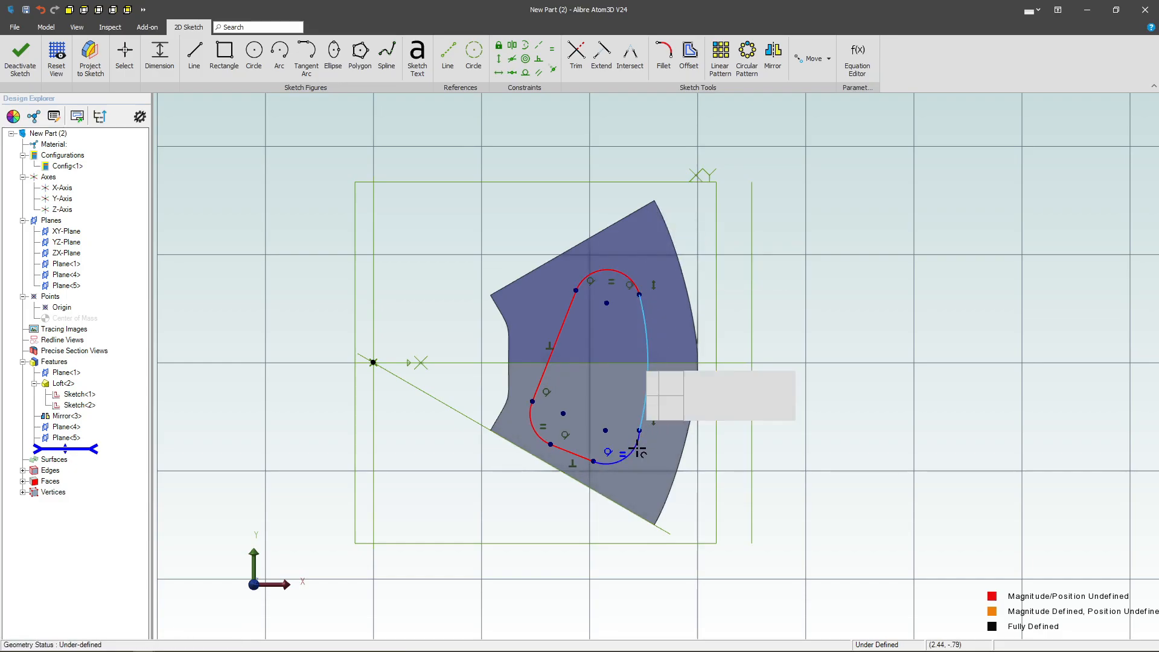
left_click(647, 362)
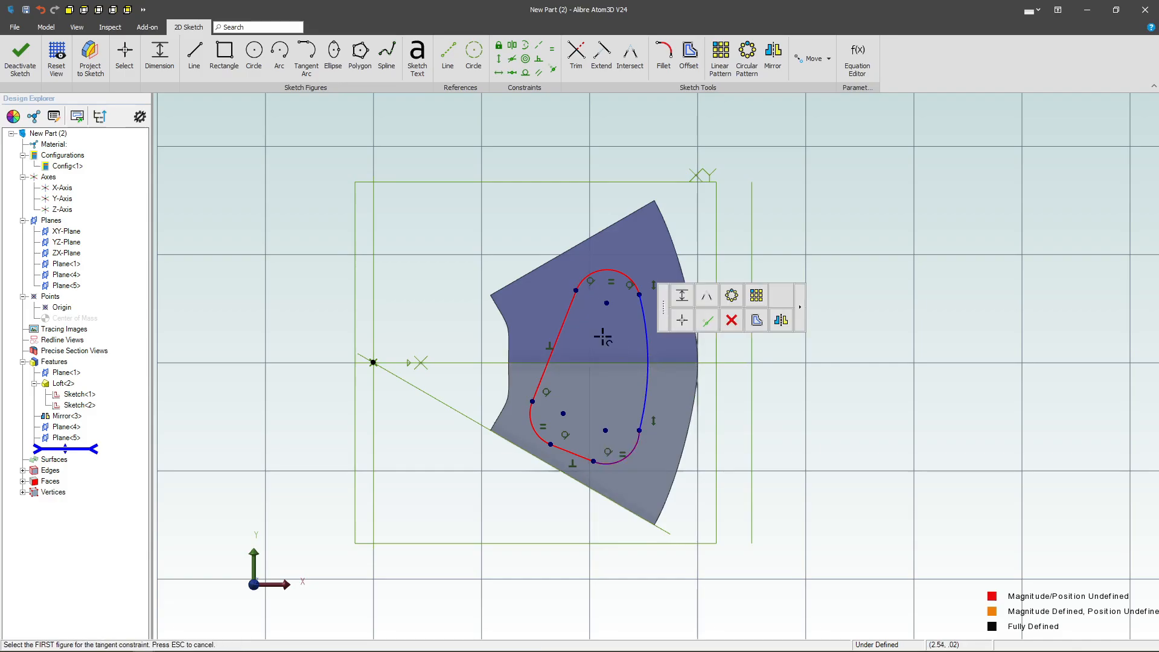
Dimension the profile's outer arc with a radius of 2.65 in.
left_click(126, 56)
left_click(650, 345)
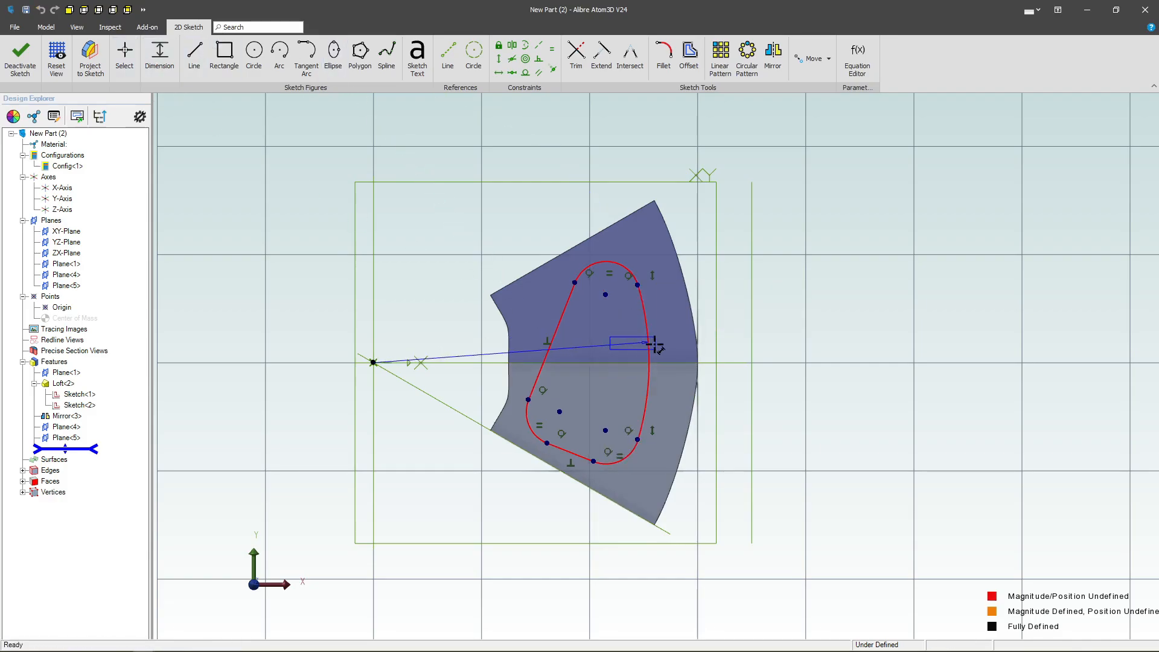
left_click(802, 326)
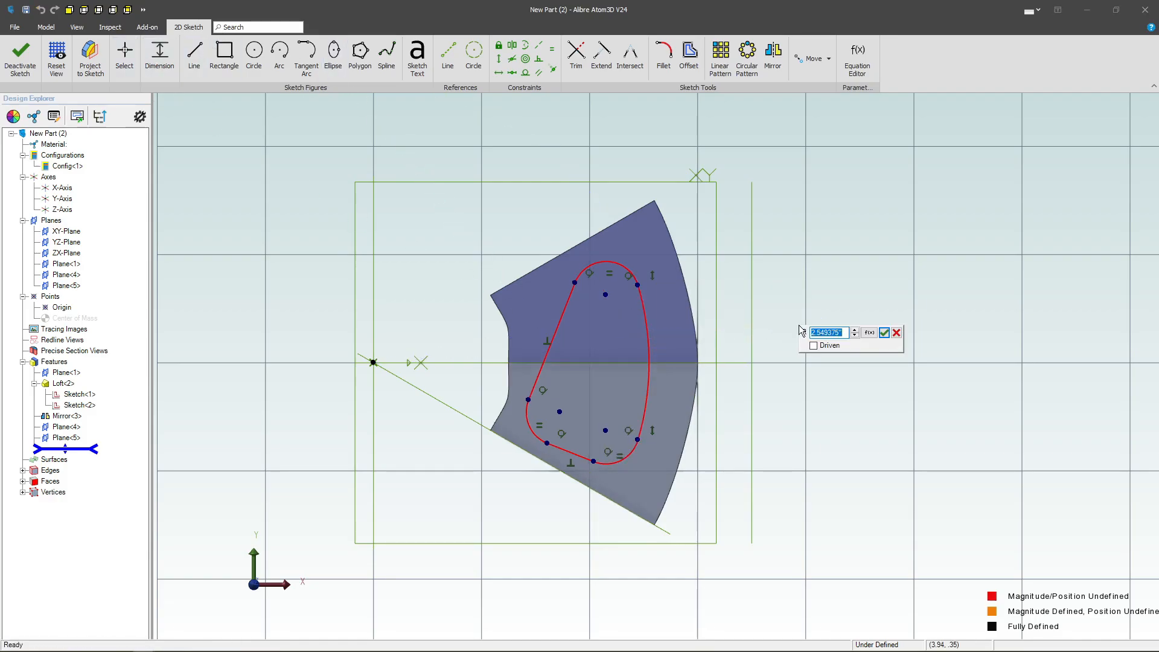
type("2.25")
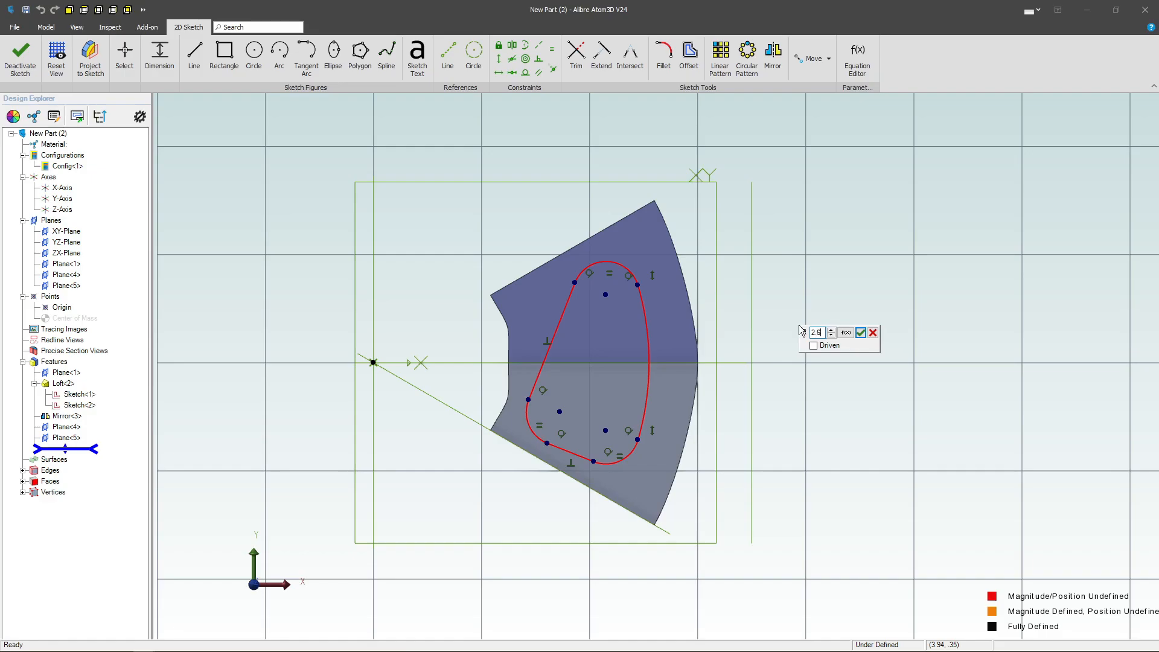
key("Return")
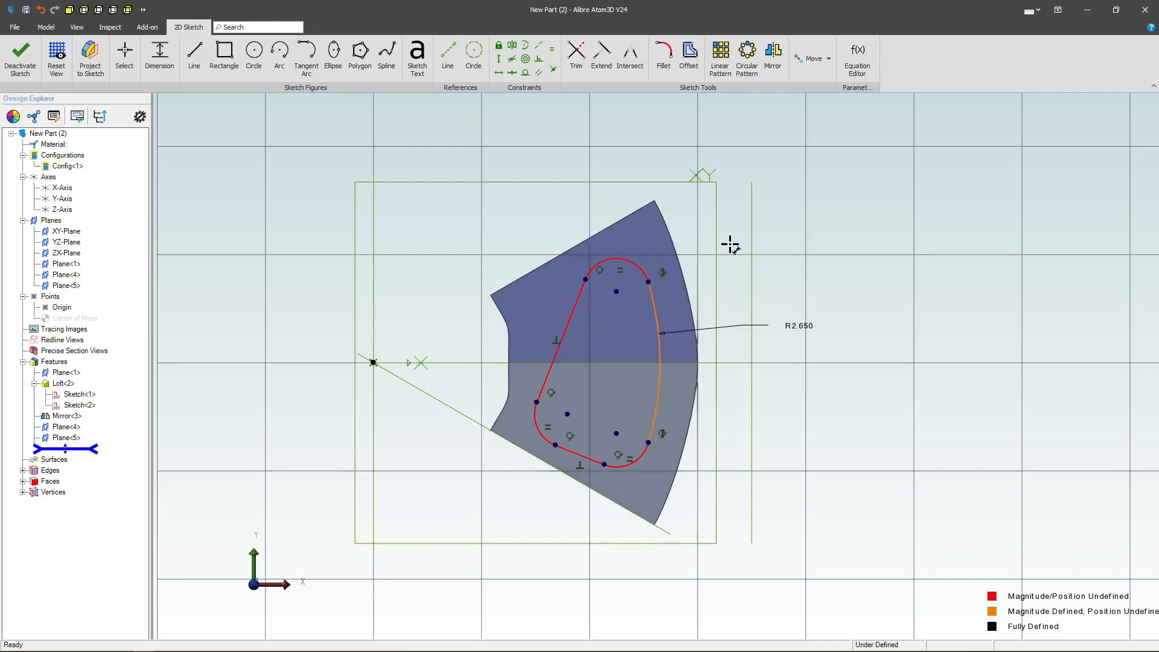
Dimension the upper corner arc of the profile with a radius of .25 in.
left_click(641, 271)
left_click(698, 211)
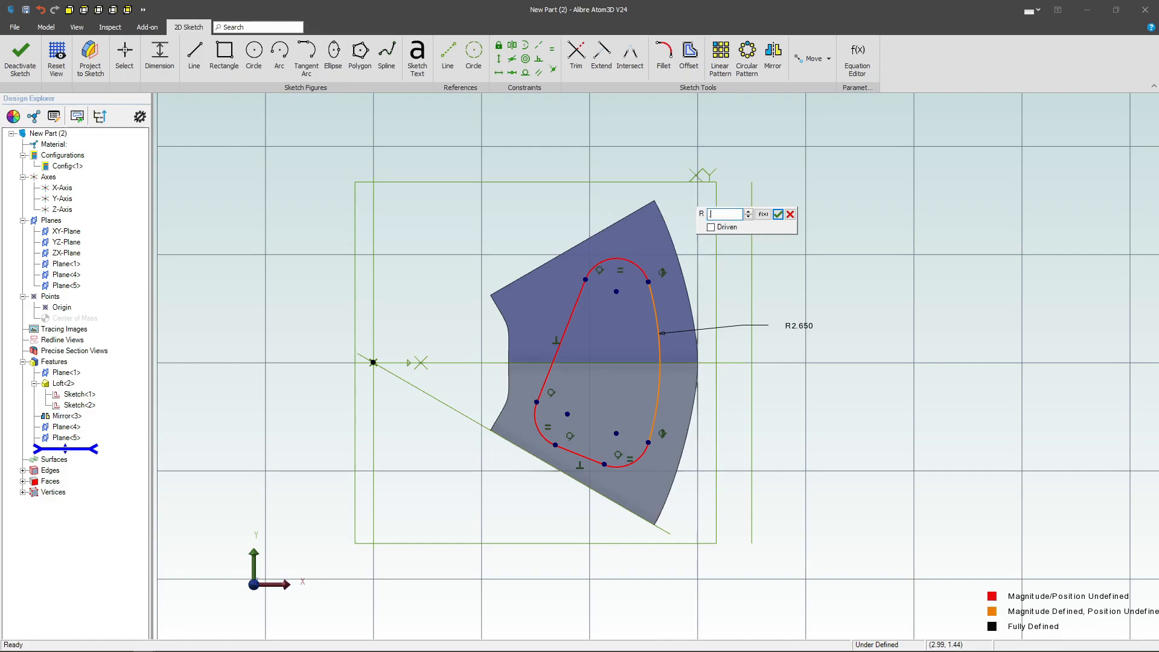
type(".25")
key("Return")
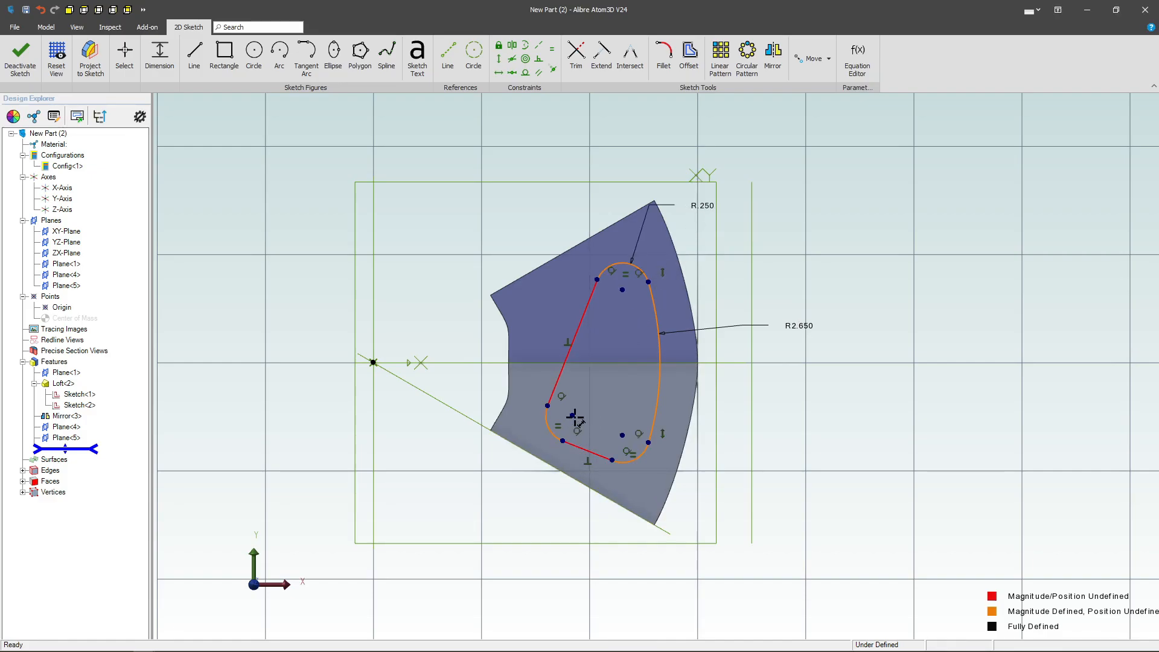
Set the distance between the centres of the inner arc and the lower corner arc to .75 in.
left_click(622, 435)
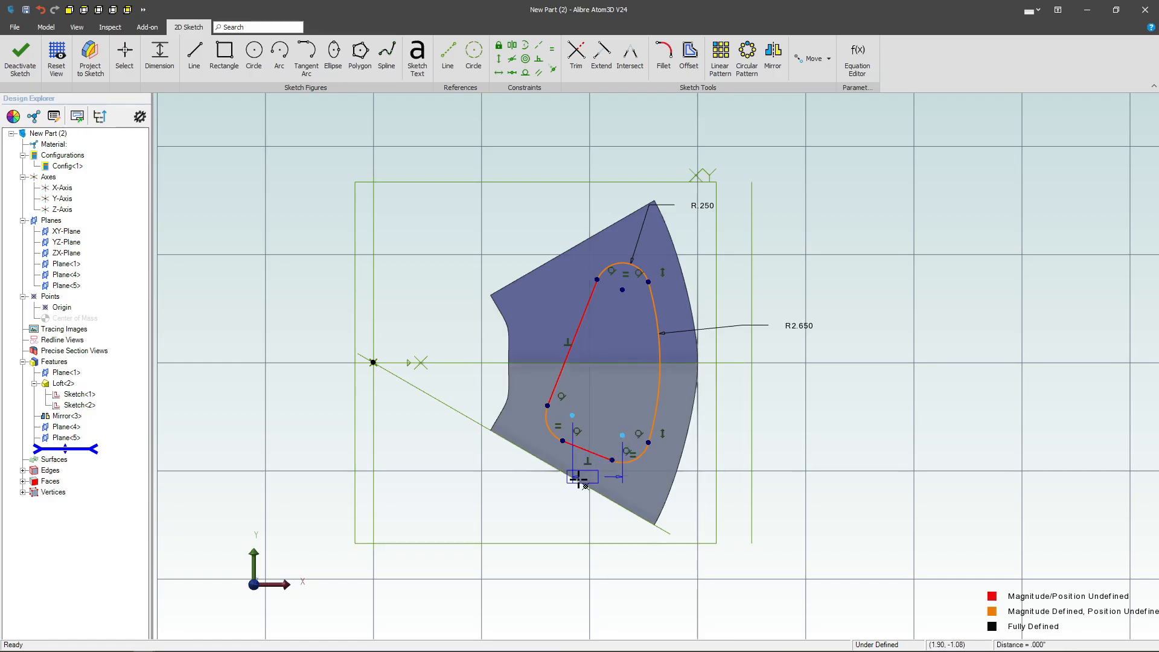
left_click(560, 490)
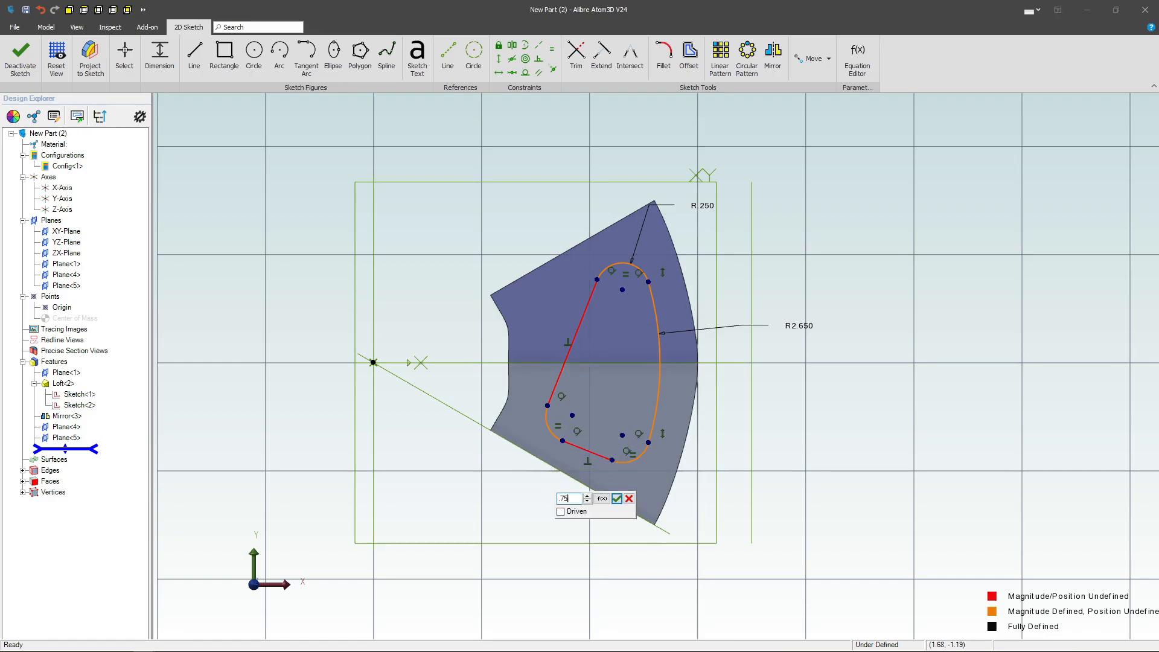
key("Return")
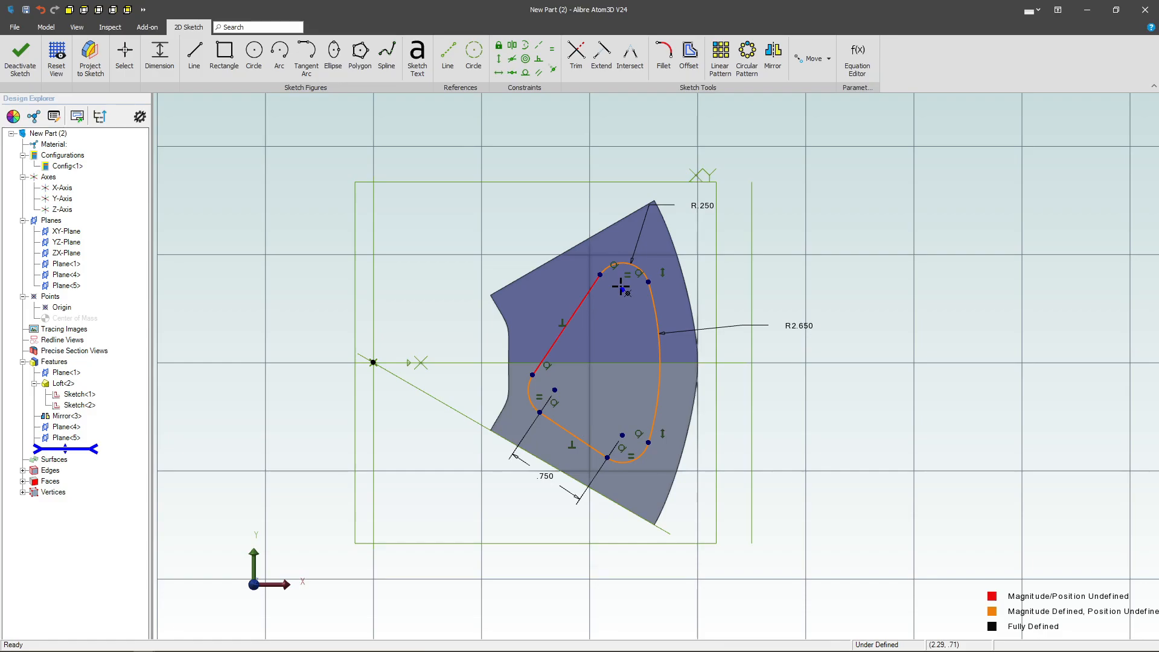
Set the vertical distance between the centres of the two outer corner arcs to 1.5 in.
left_click(621, 436)
left_click(762, 374)
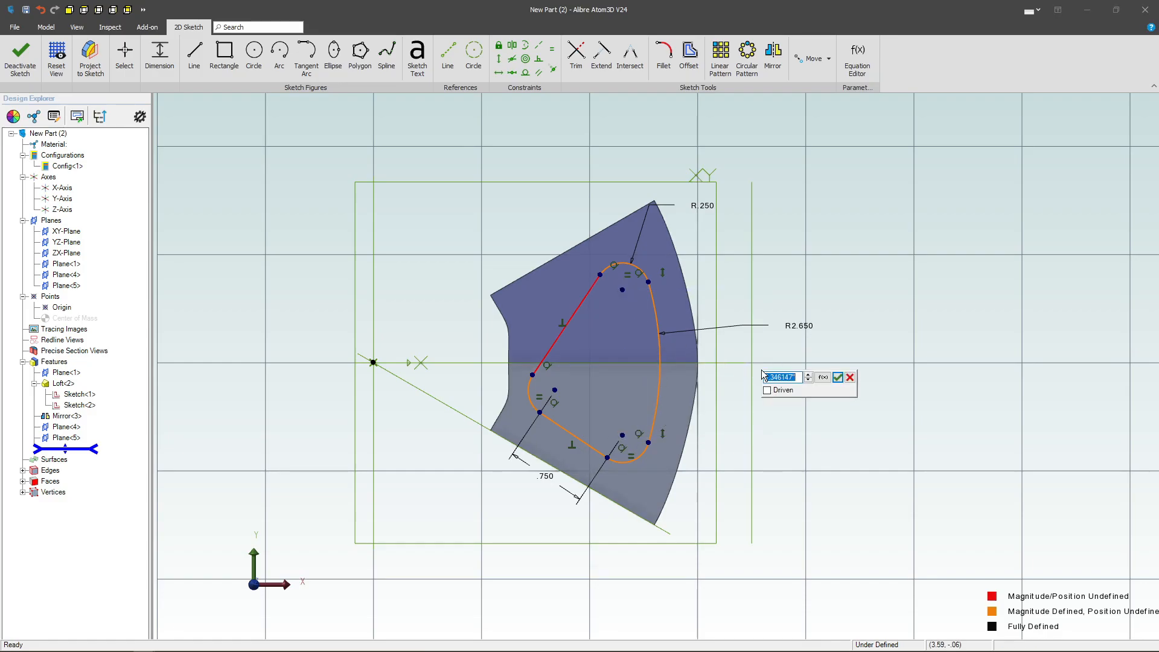
type("1.5")
key("Return")
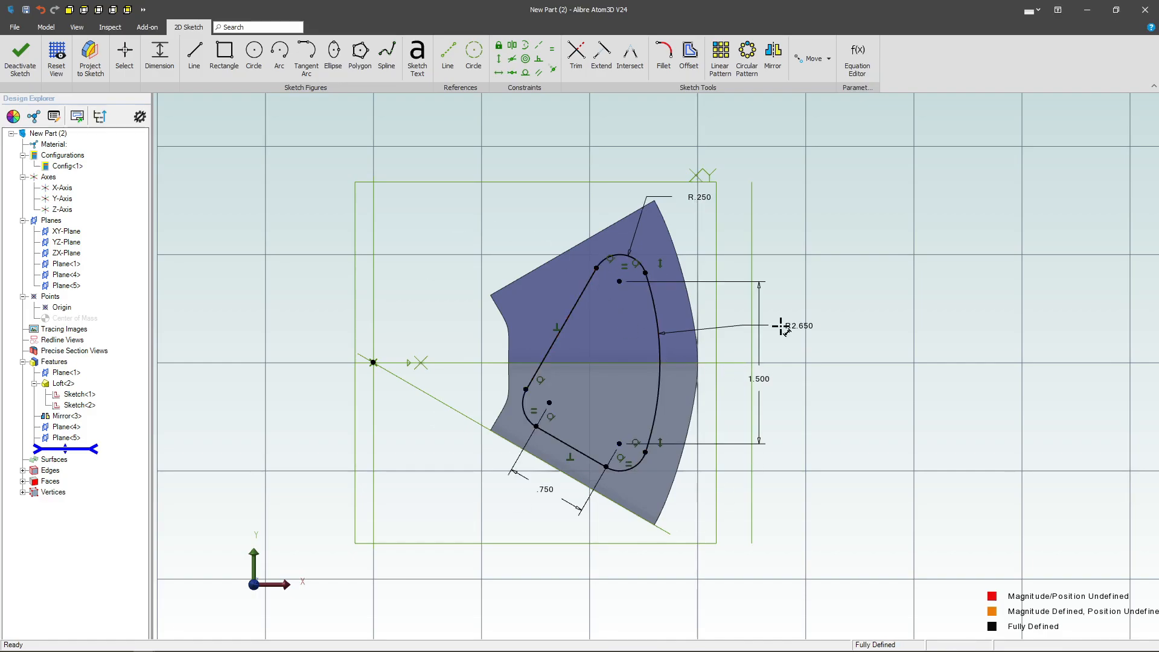
key("Escape")
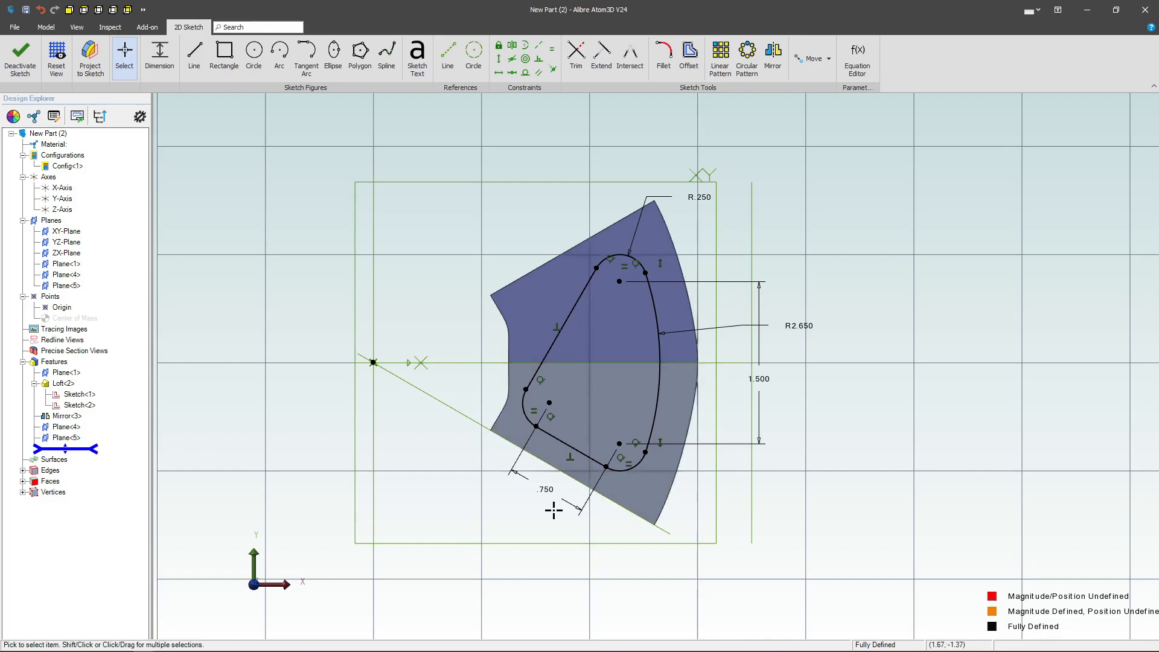
Move the .750 and 1.500 dimensions to clearer places around the profile and finish the sketch.
left_click_drag(527, 526, 564, 472)
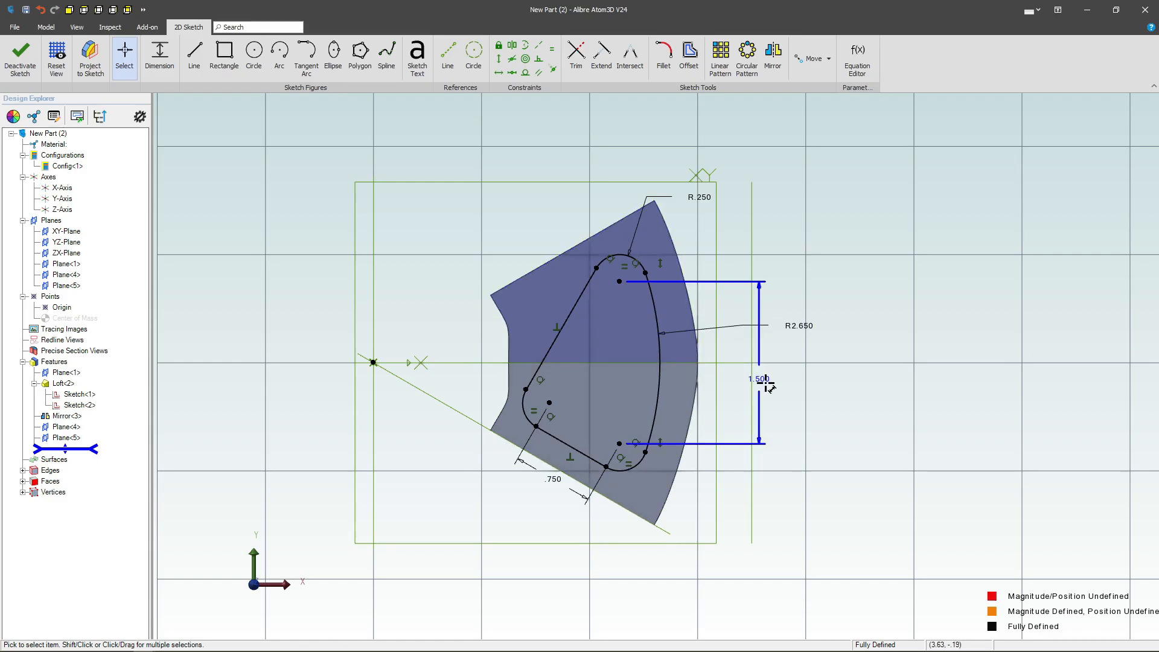
left_click_drag(758, 380, 872, 363)
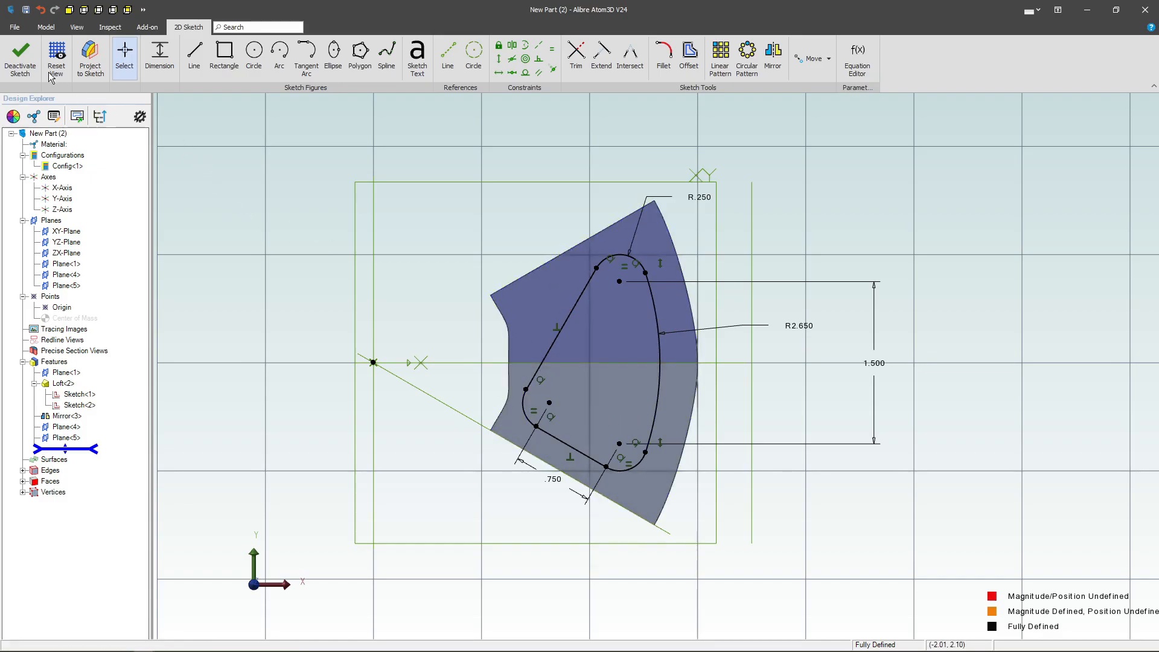
left_click(20, 57)
middle_click_drag(471, 253, 430, 291)
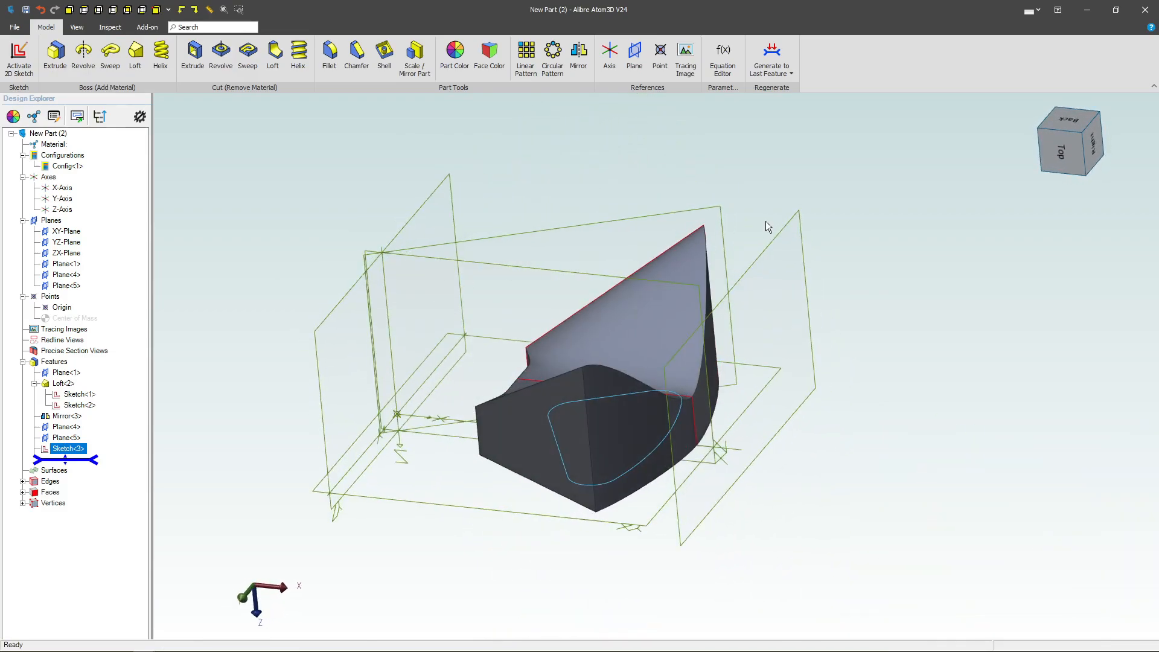
Start a sketch on the offset plane beyond the segment's outer face and draw a vertical line about 1.87 in long inside its flat edge.
left_click(771, 241)
left_click(8, 58)
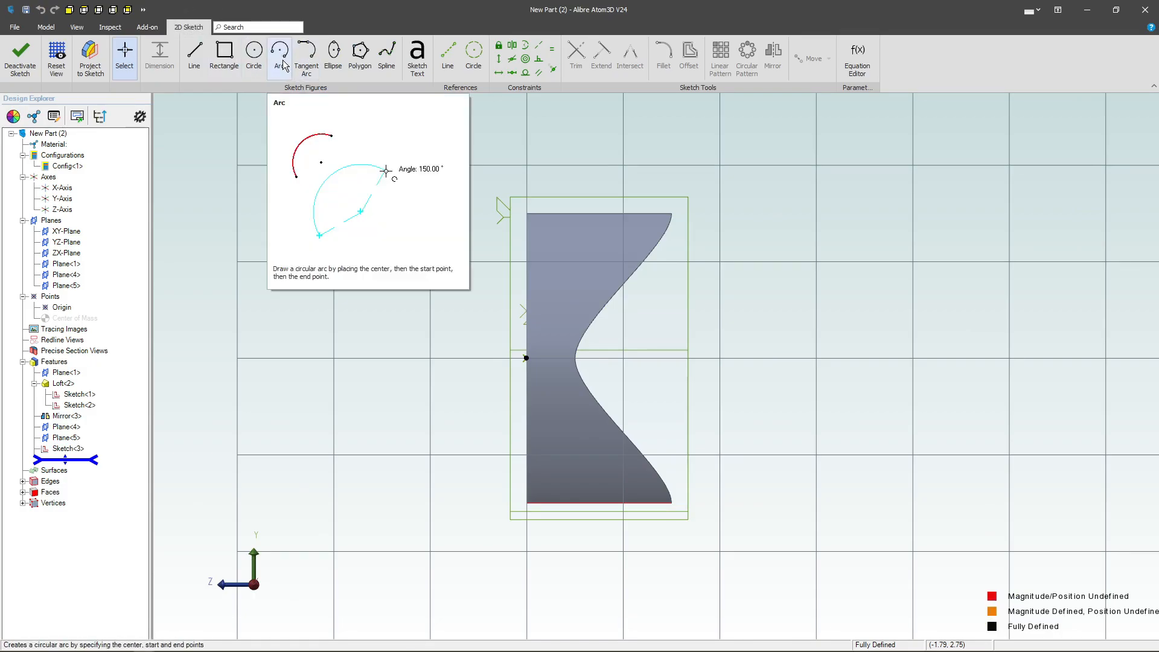
left_click(194, 55)
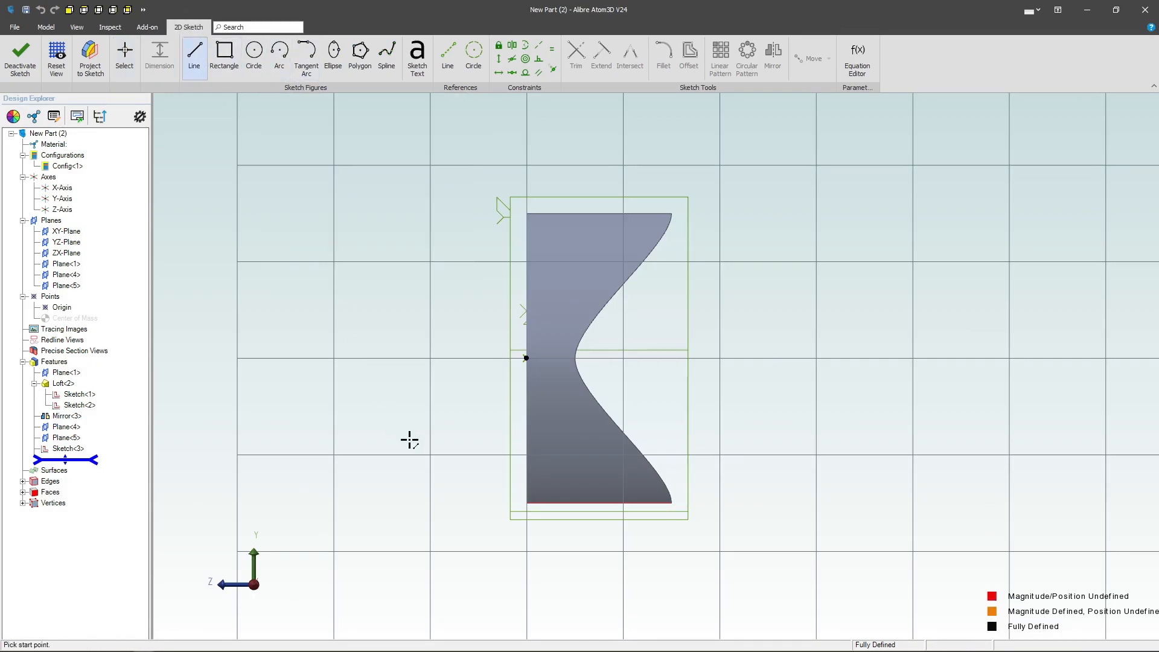
left_click(549, 442)
left_click(549, 261)
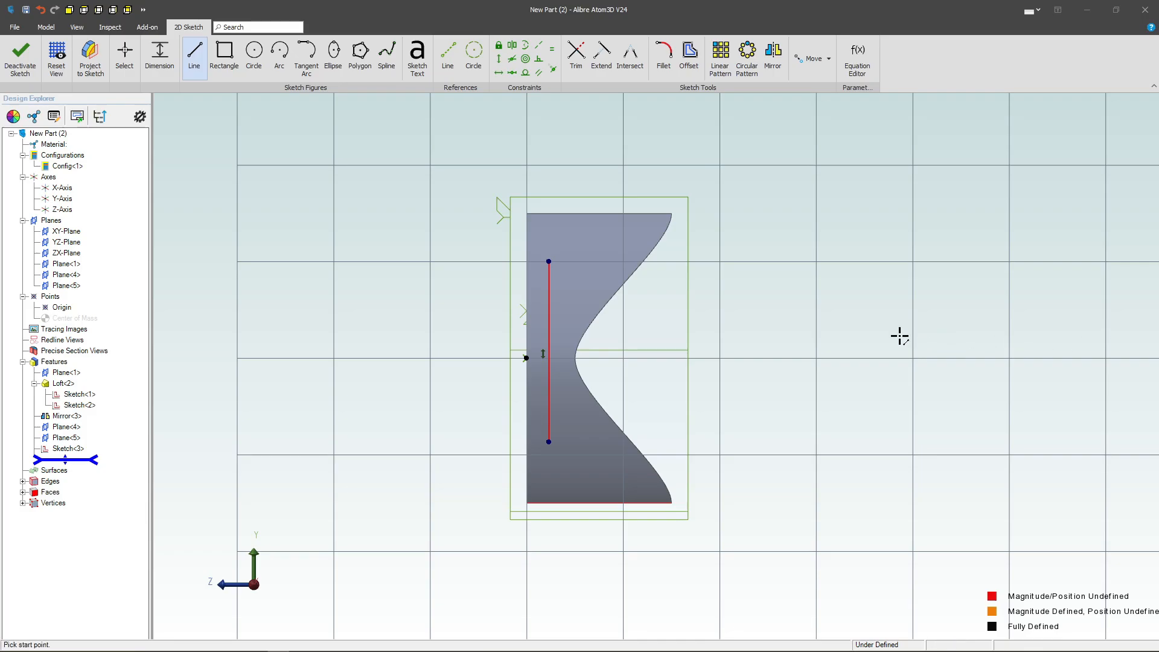
Draw a slanted line equal in length to the vertical line, and a horizontal line near the segment's lower edge.
left_click(587, 249)
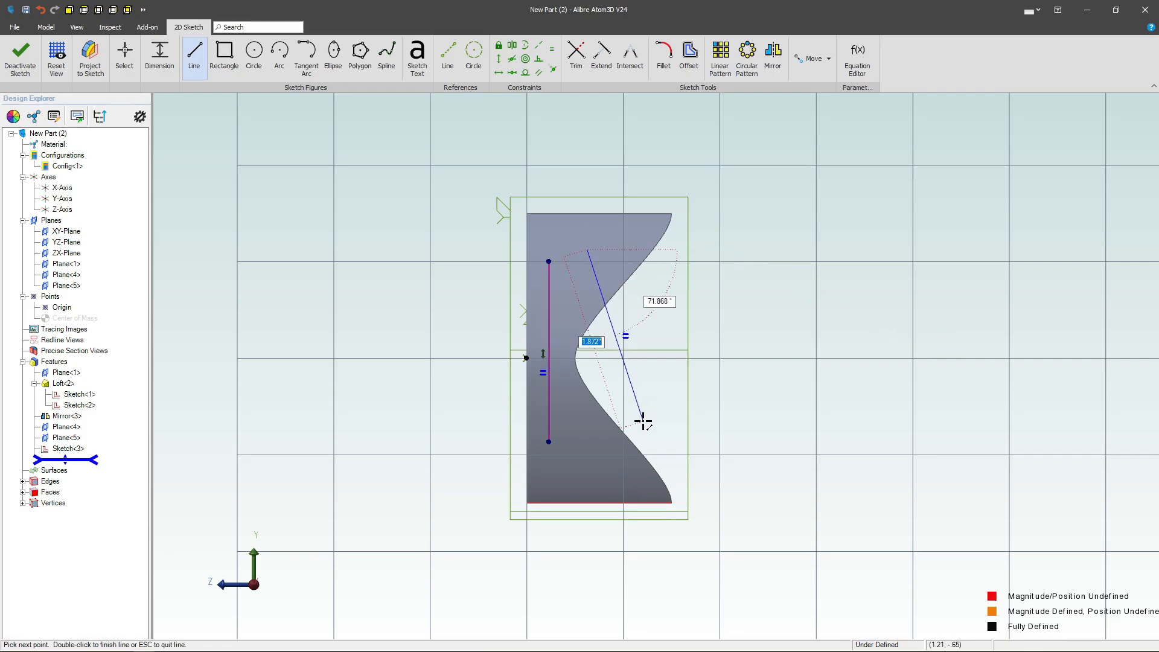
left_click(643, 421)
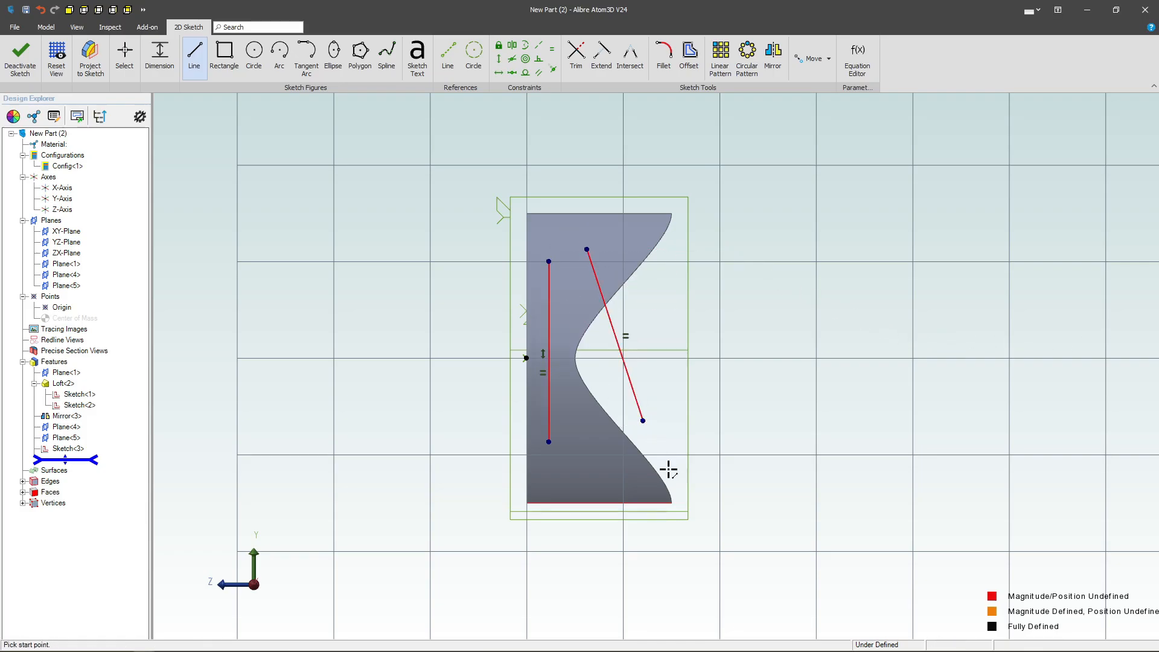
left_click(572, 470)
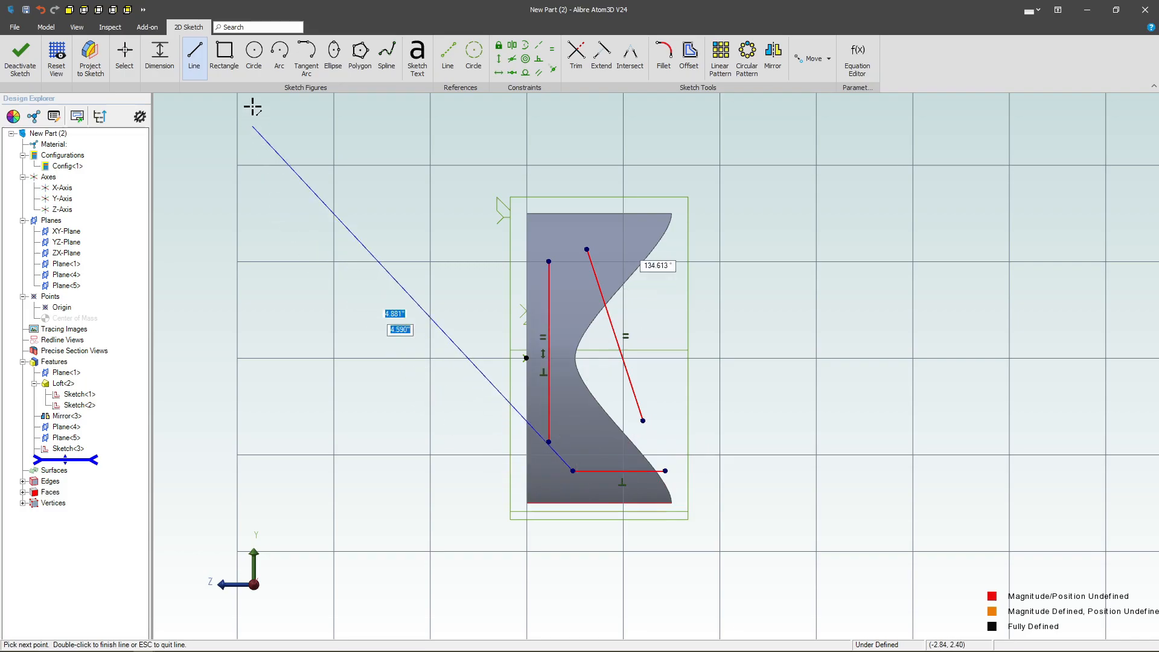
Join the upper ends of the vertical and slanted lines with a tangent arc, and shorten the horizontal line near the lower edge.
left_click(300, 58)
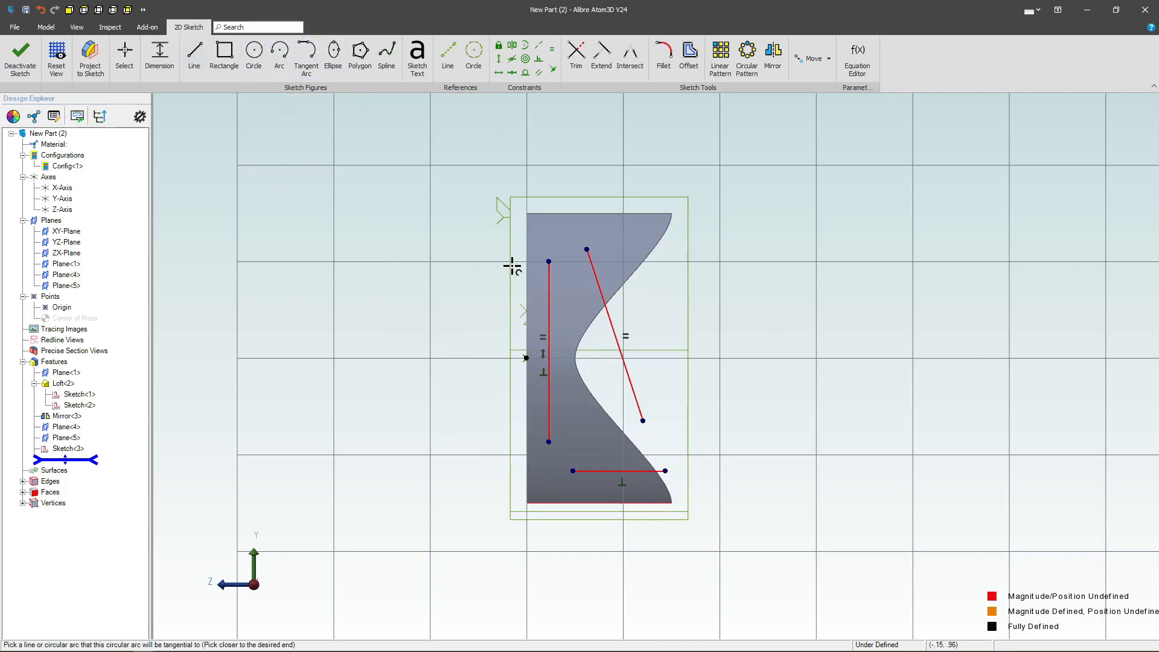
left_click(547, 261)
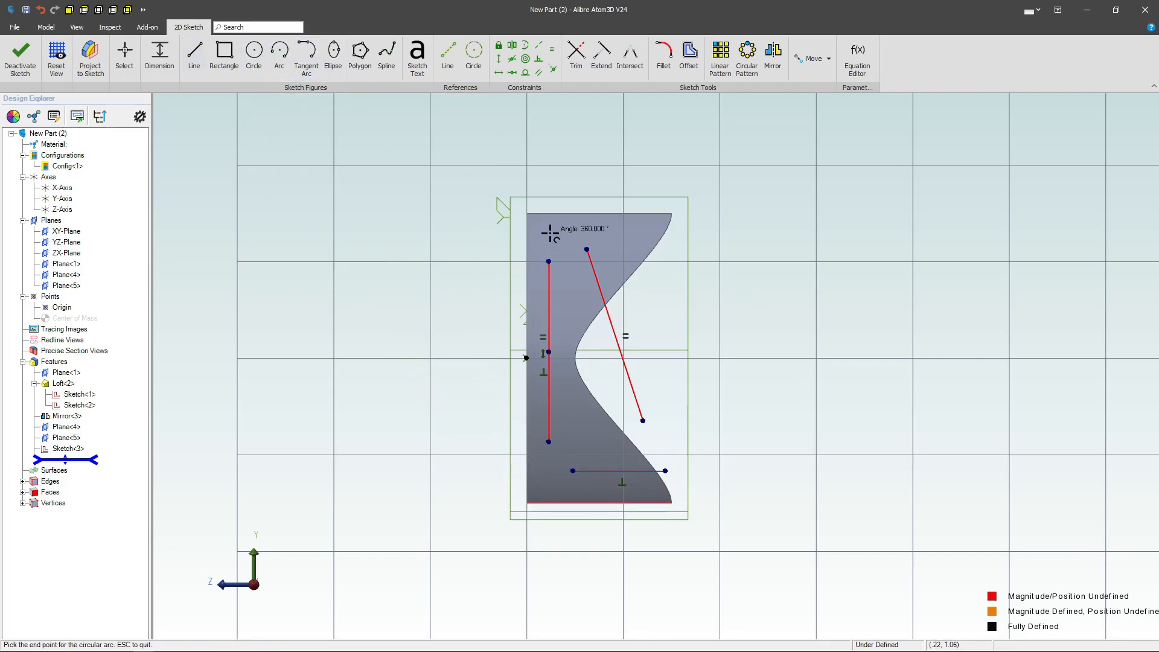
left_click(587, 249)
left_click(644, 421)
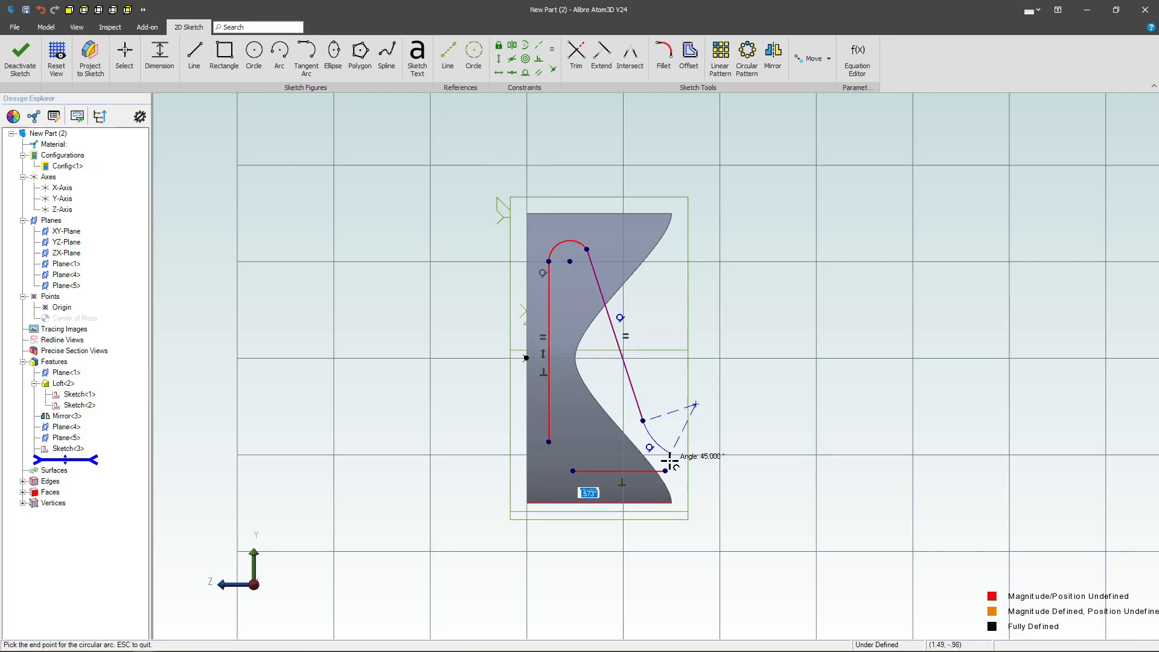
key("Escape")
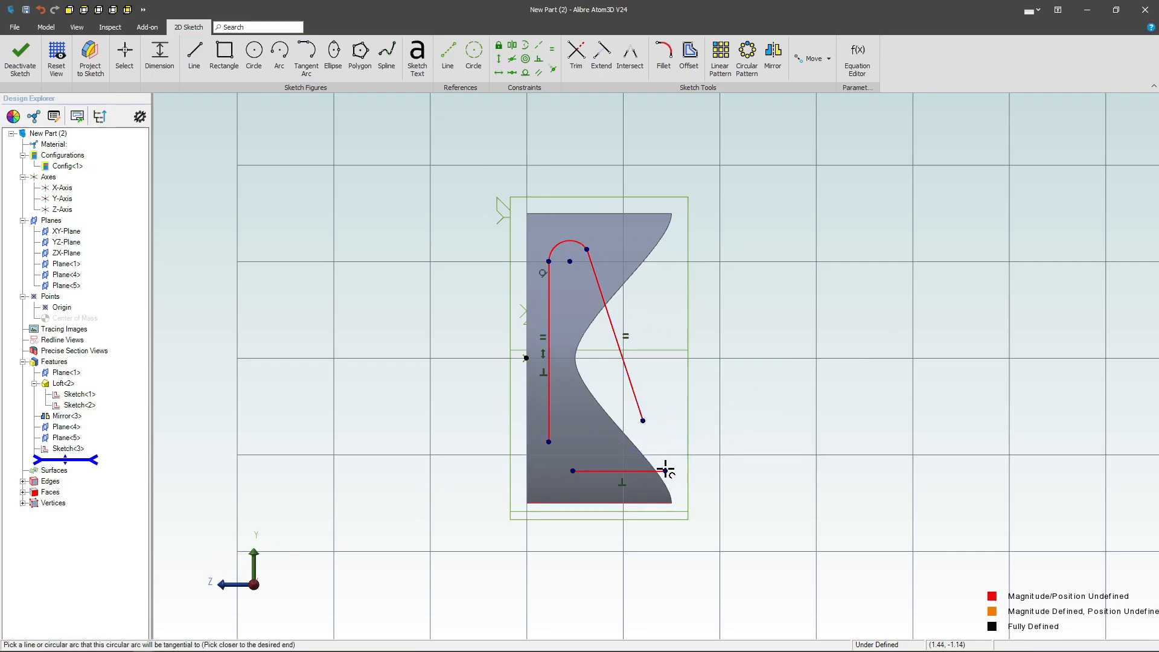
key("Escape")
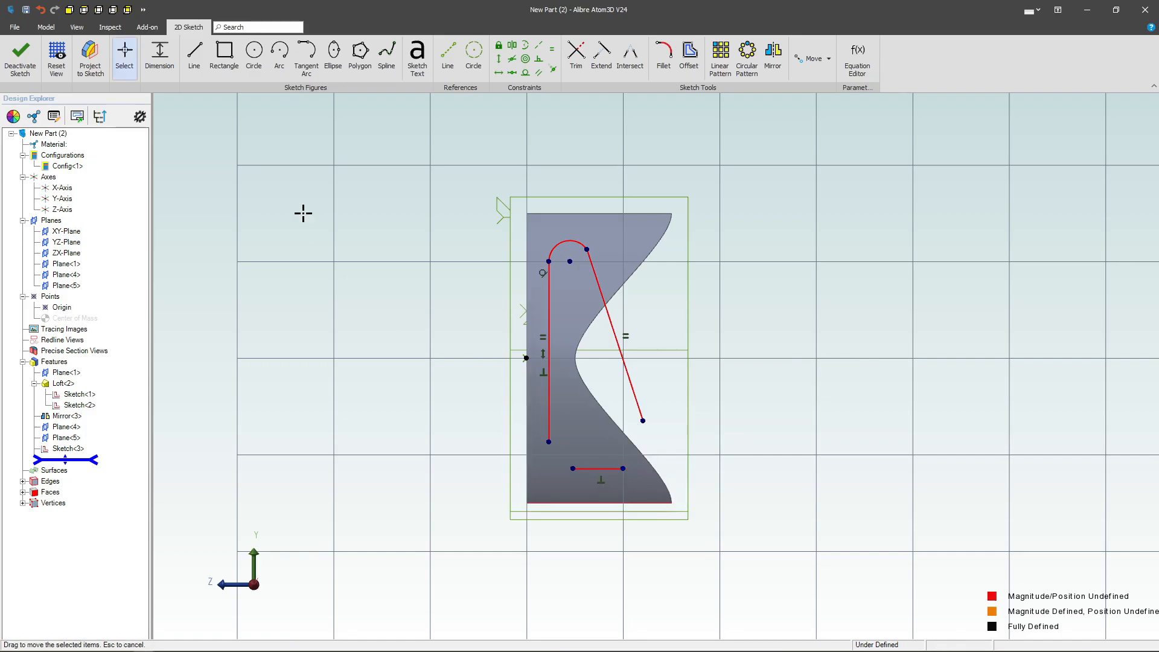
Draw tangent arcs joining both ends of the horizontal line to the lower ends of the slanted and vertical lines.
left_click(306, 54)
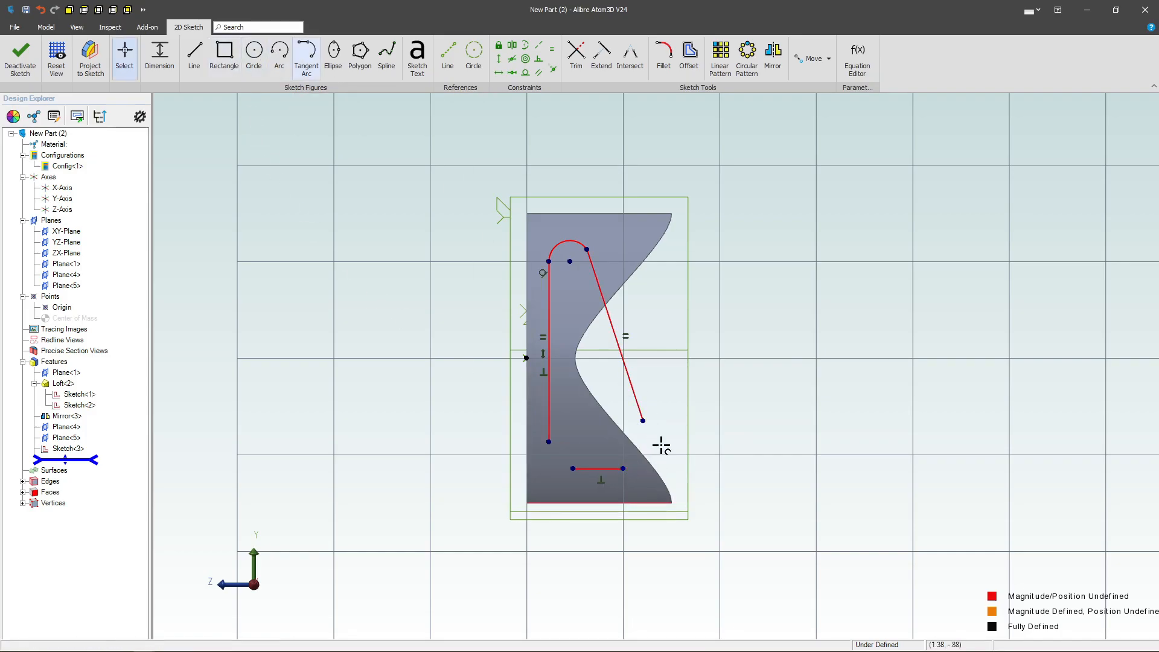
left_click(643, 421)
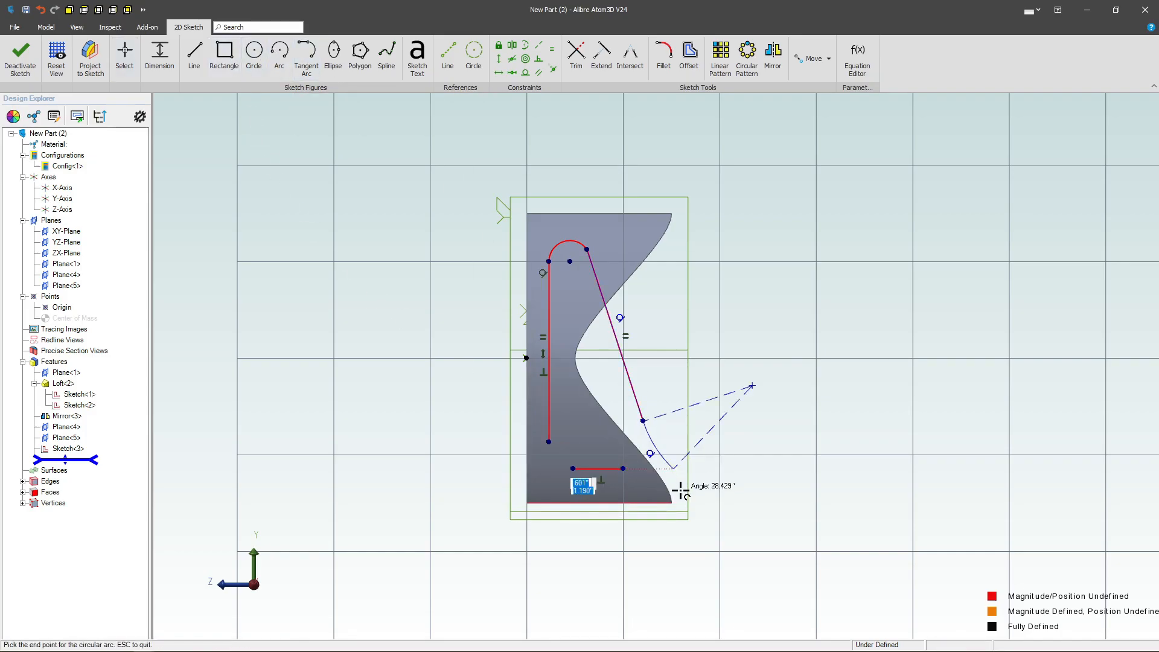
left_click(623, 468)
left_click(572, 468)
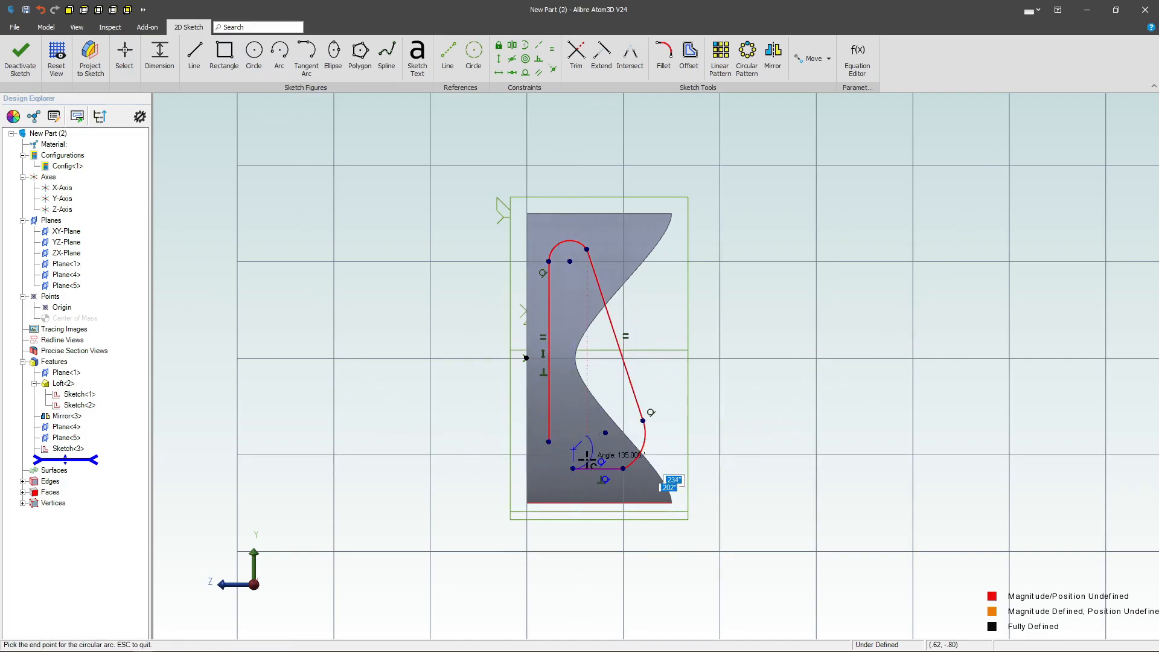
left_click(549, 443)
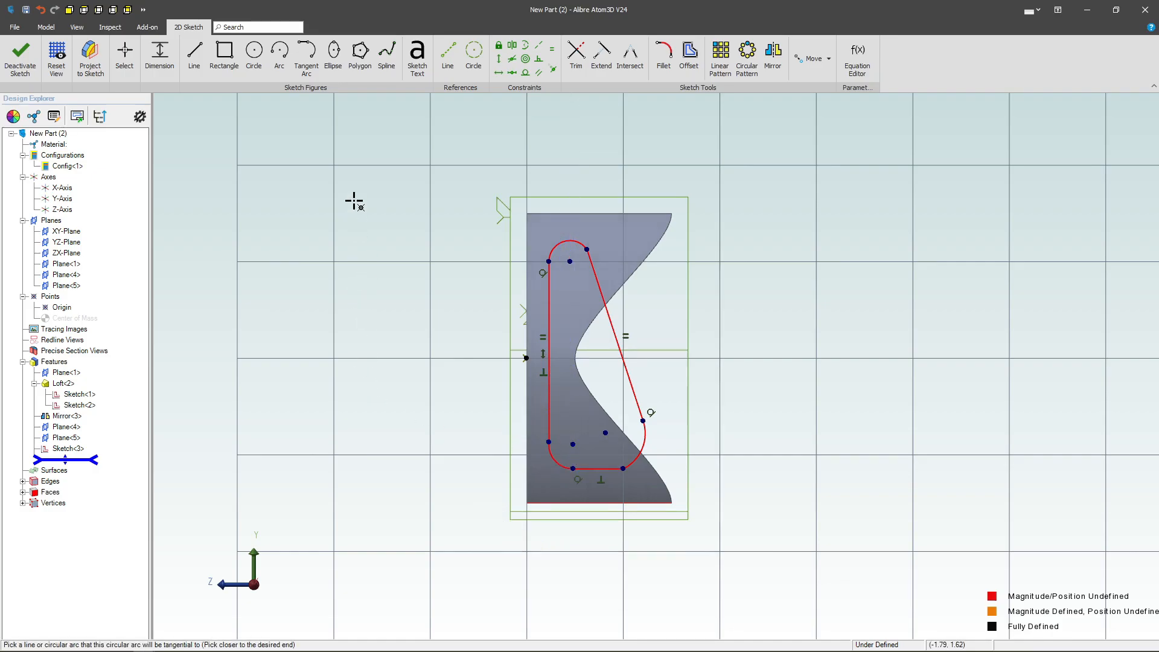
Apply tangent constraints at the remaining corners where the arcs meet the slanted, horizontal and vertical lines of the profile.
left_click(525, 73)
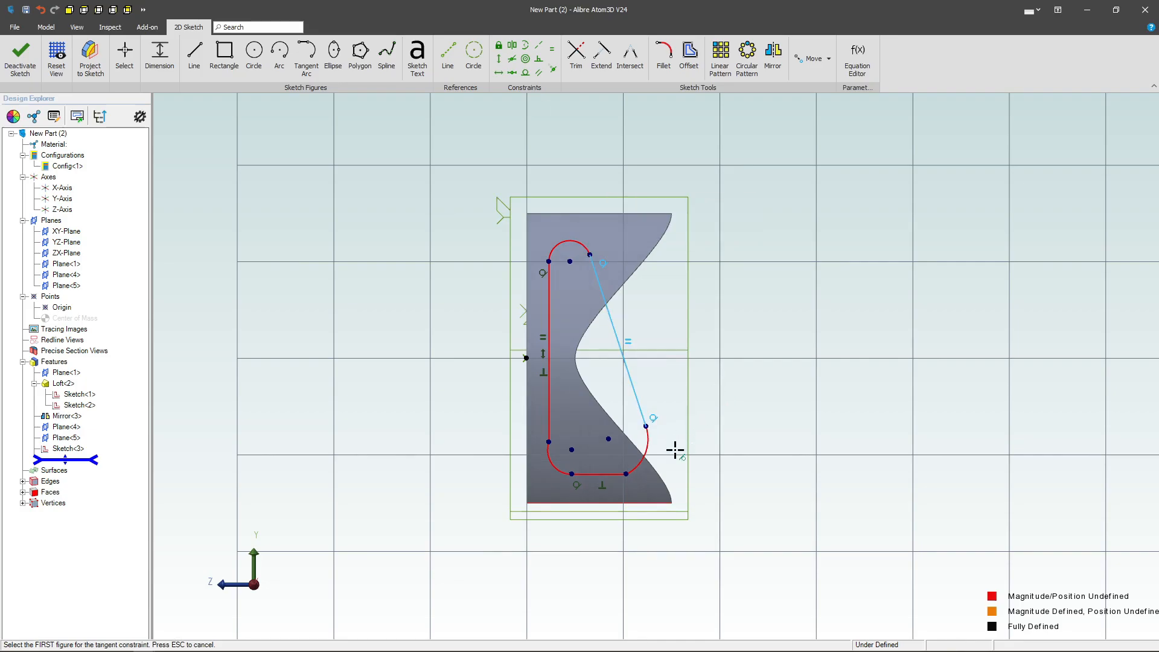
left_click(645, 430)
left_click(606, 475)
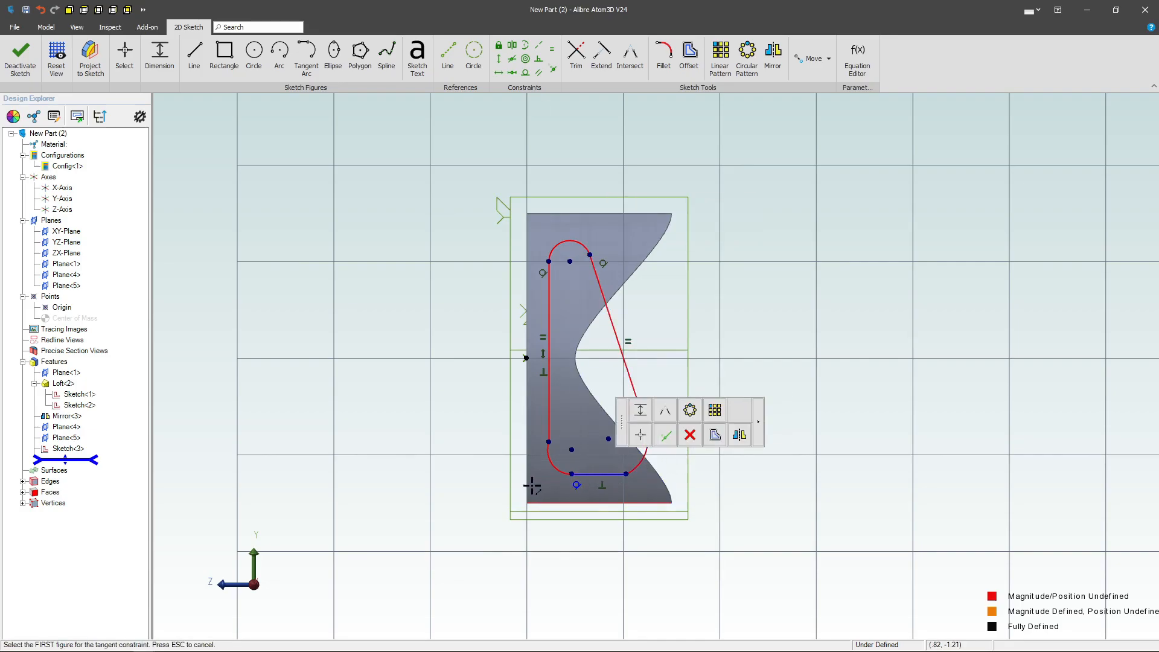
left_click(544, 448)
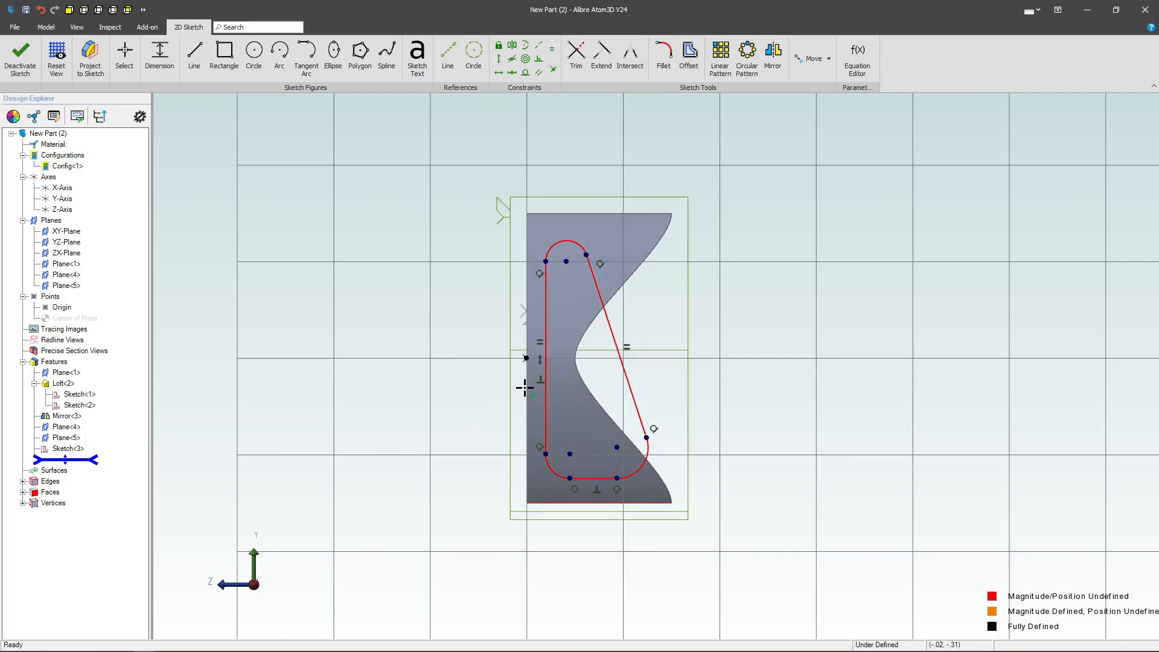
Set the horizontal distance from the origin to the centre of the lower corner arc under the slanted line to 0.9 in.
left_click(125, 59)
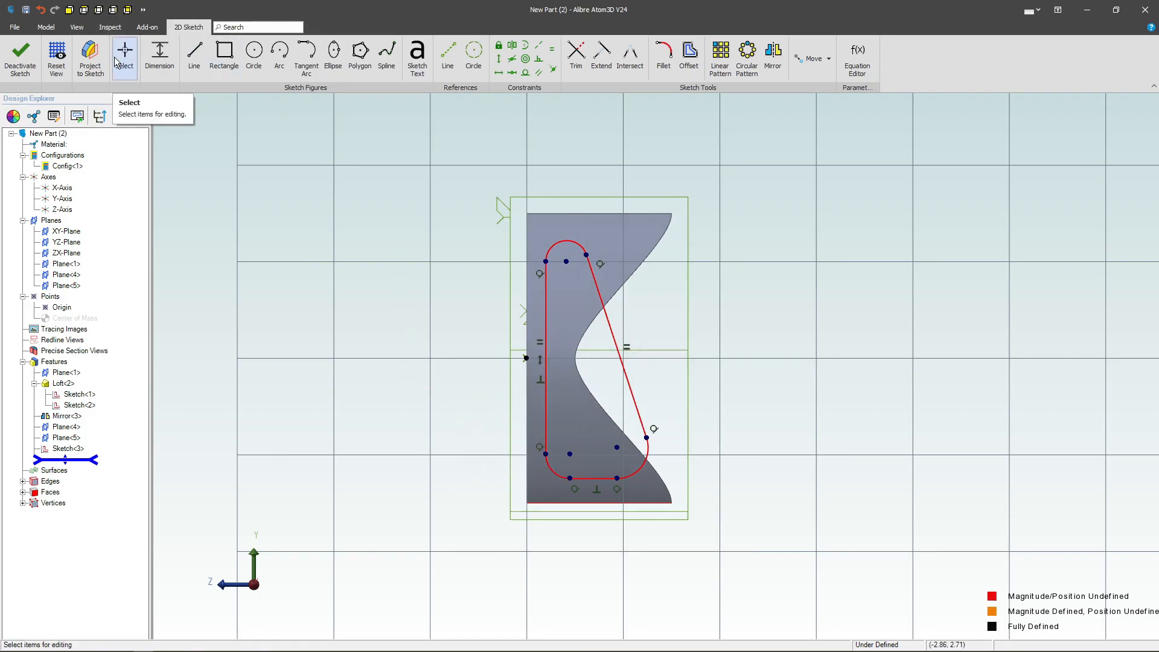
left_click(616, 447)
left_click(526, 357)
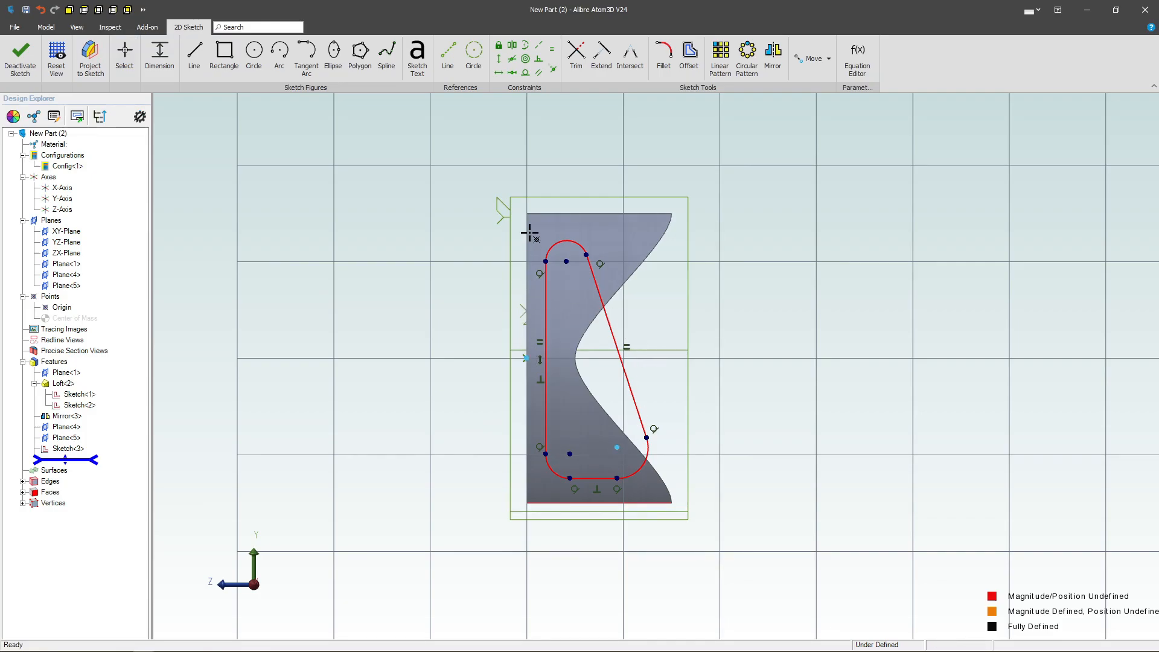
left_click(547, 181)
type(".9")
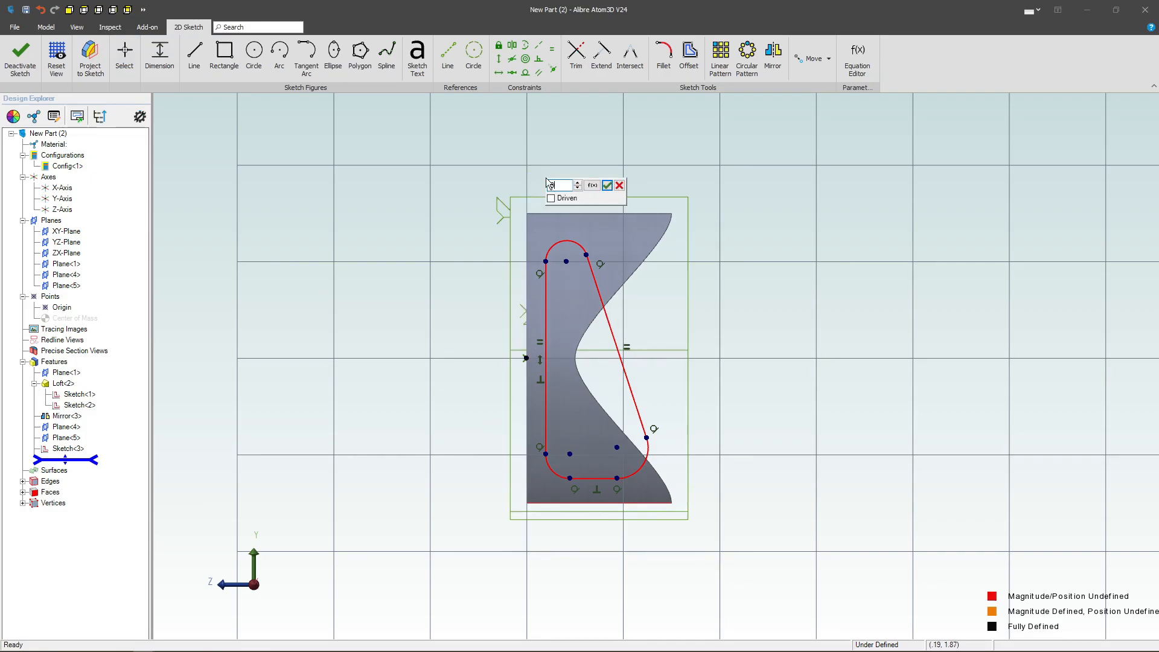
key("Return")
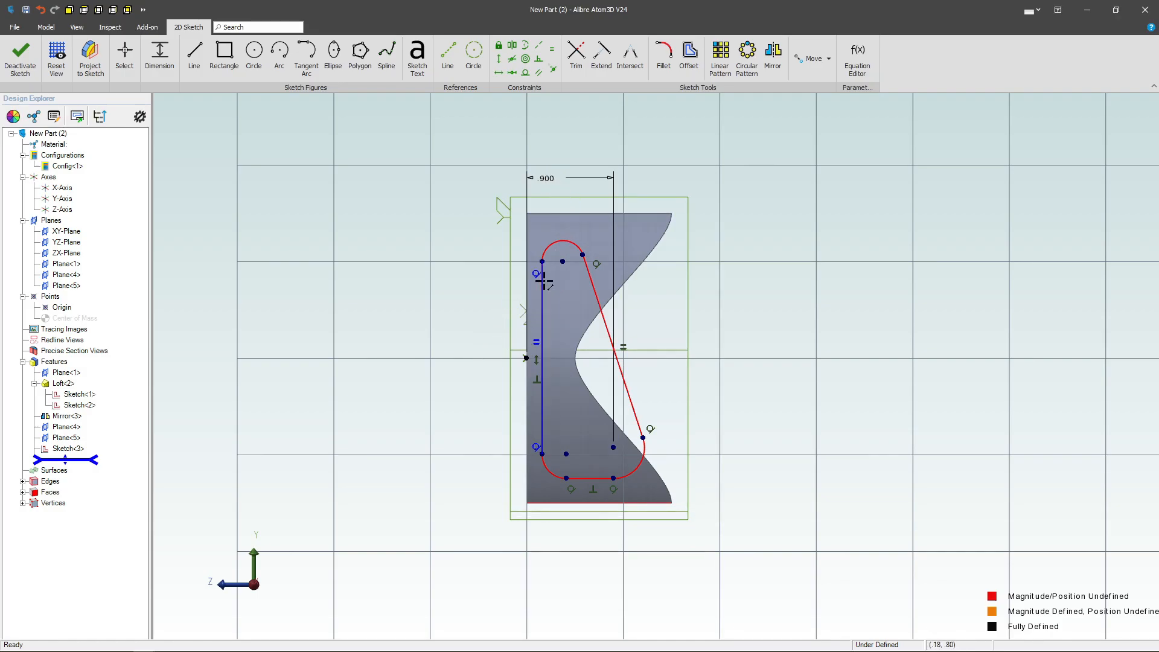
Dimension the profile's vertical line and set its length to 2.149 in.
left_click(543, 450)
left_click(430, 341)
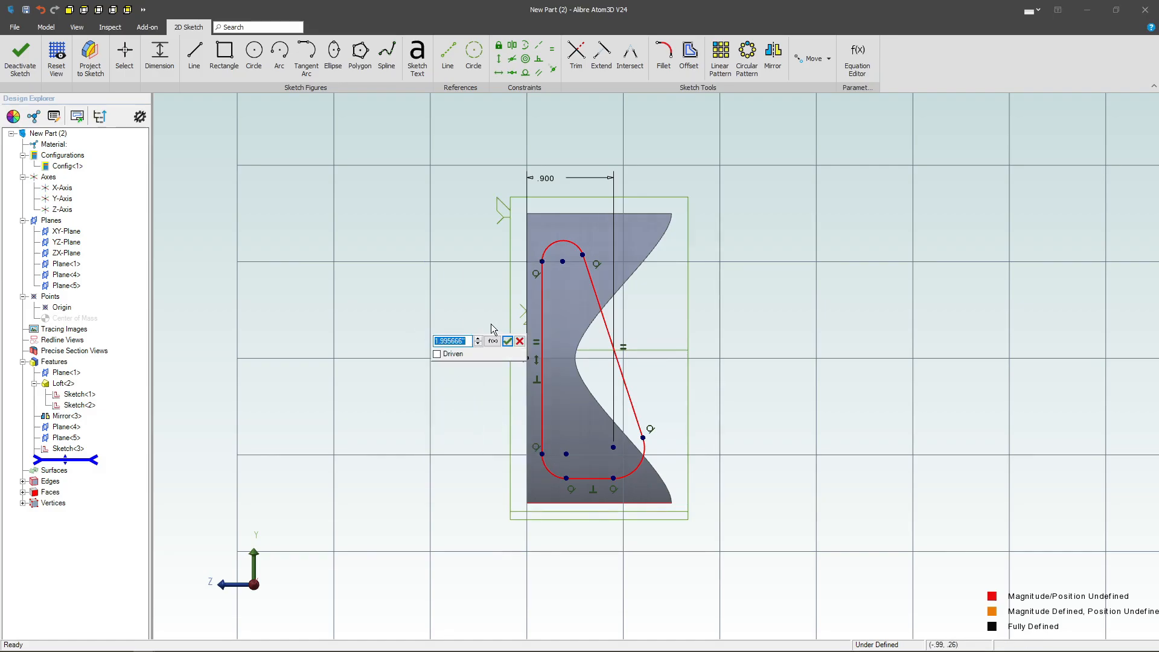
type("2.149")
key("Return")
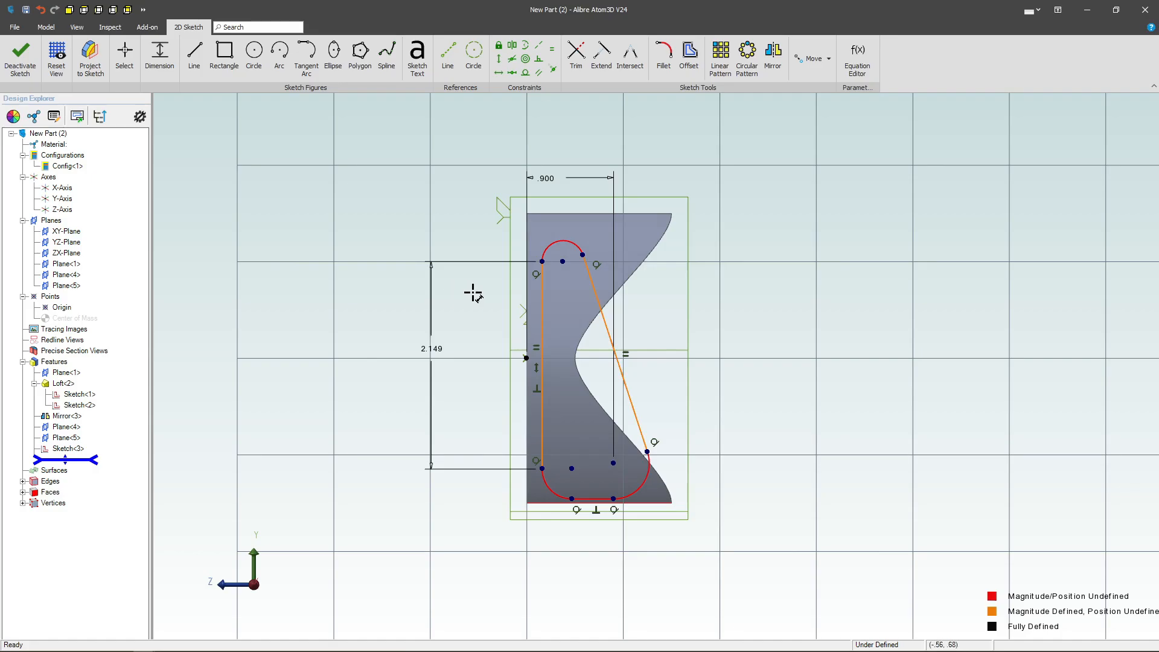
key("Escape")
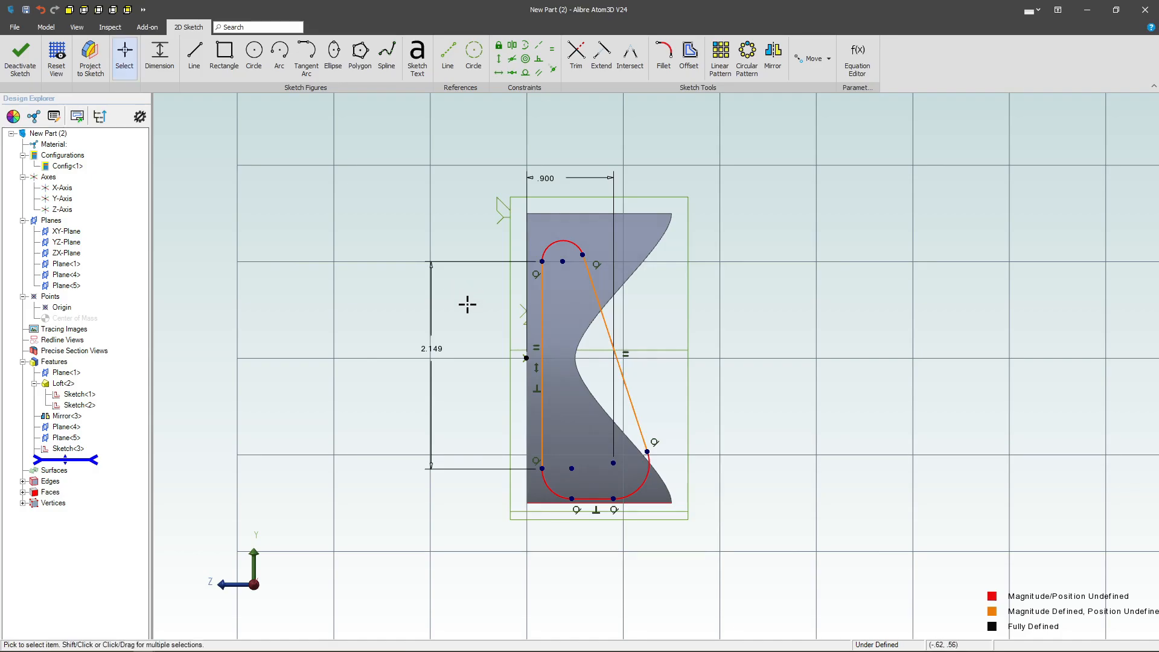
Delete the vertical line's length dimension and dimension the line again at 2.149 in.
left_click(436, 348)
key("Delete")
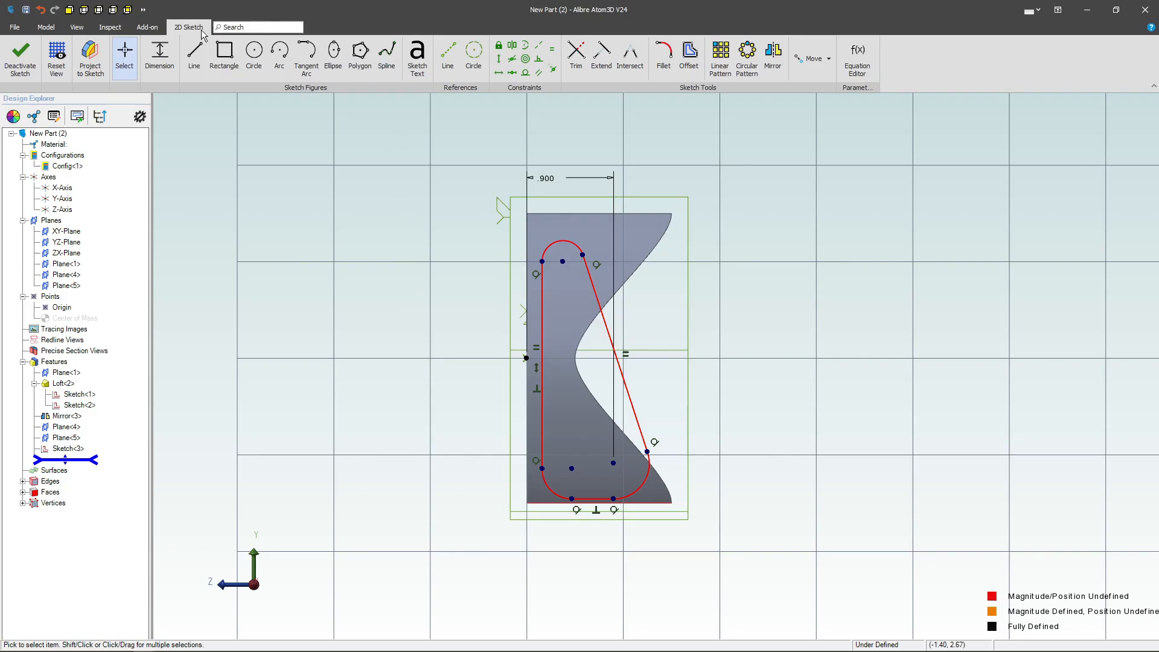
key("d")
left_click(541, 304)
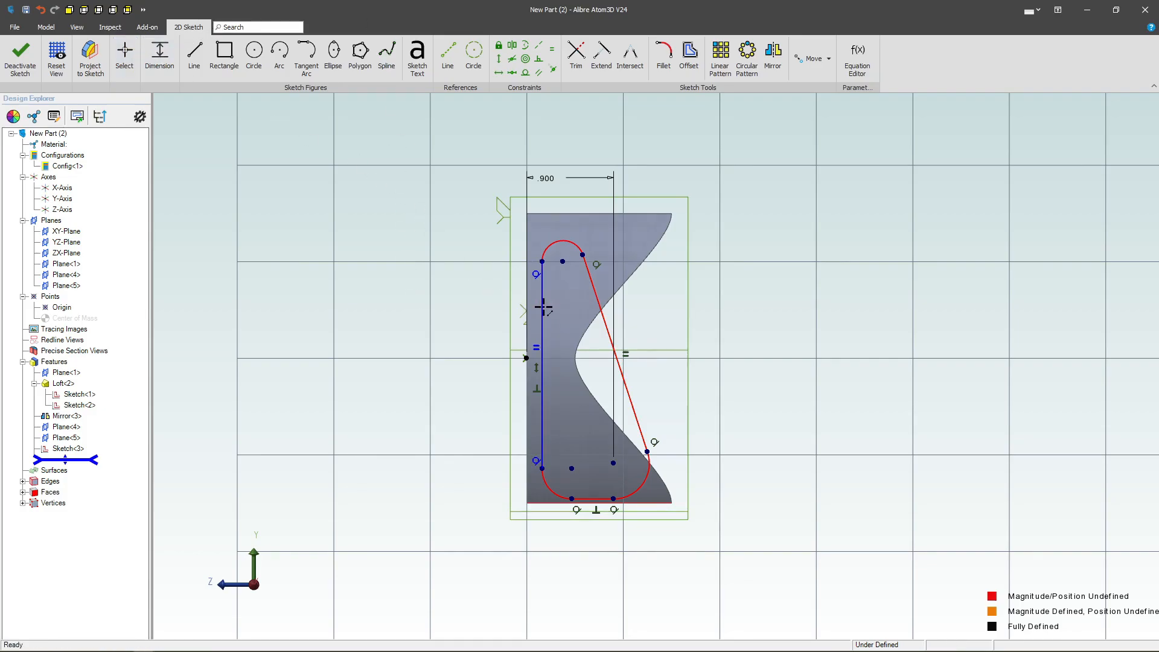
left_click(459, 315)
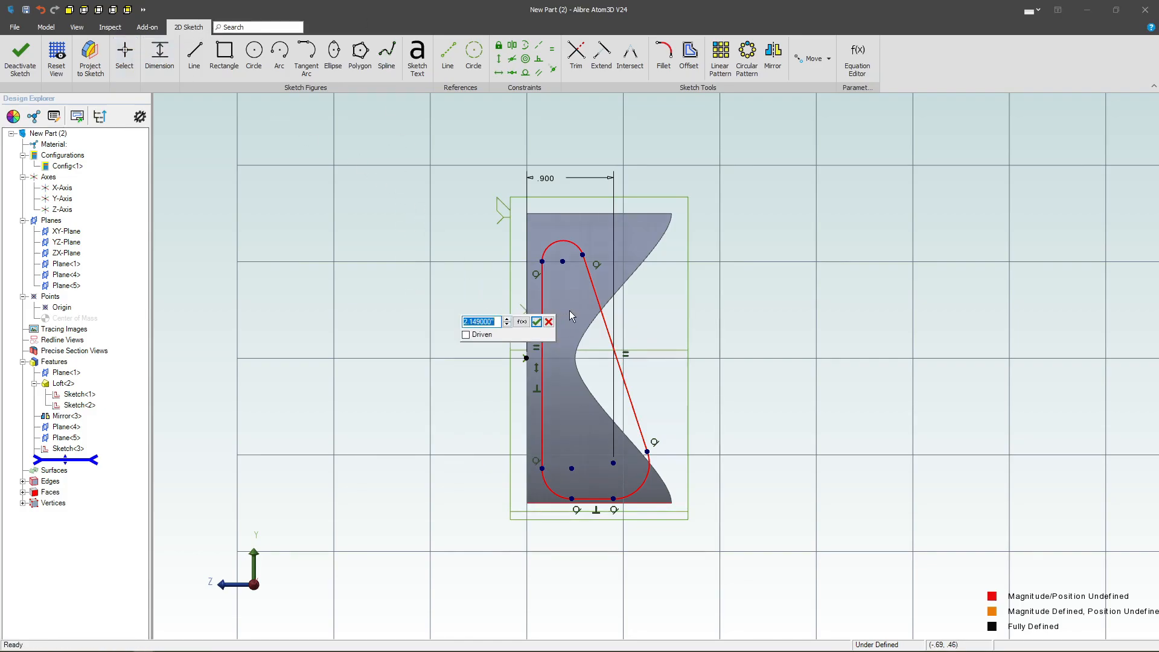
left_click(537, 316)
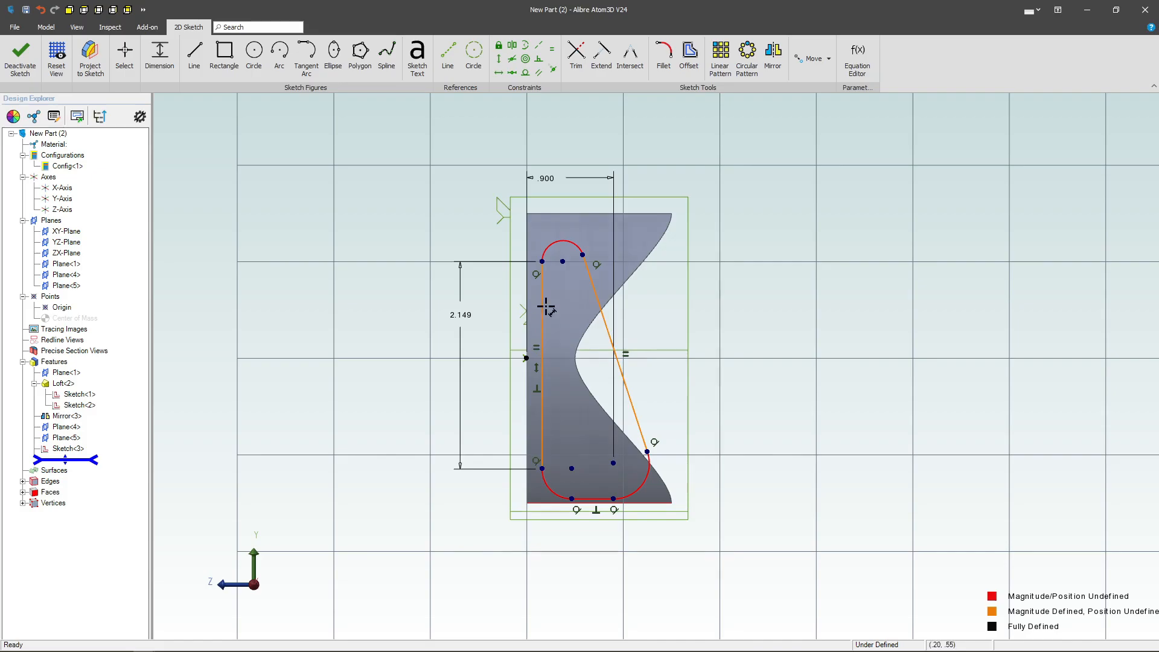
key("Escape")
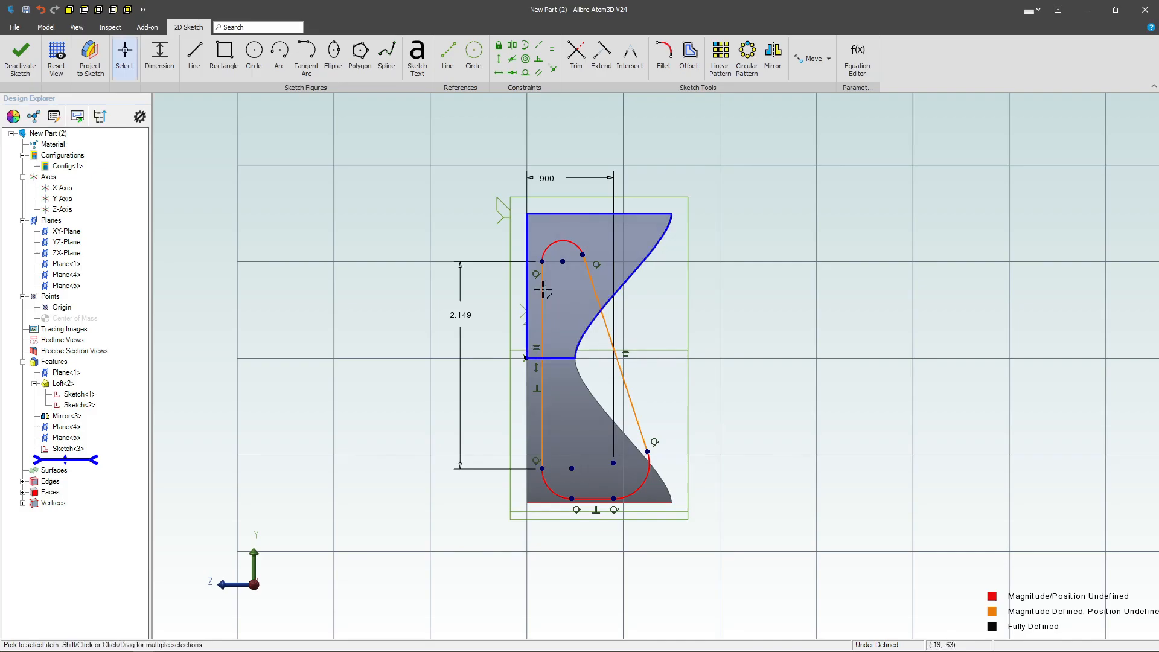
Delete the vertical line and redraw it between the open ends of the upper and lower corner arcs.
left_click(542, 329)
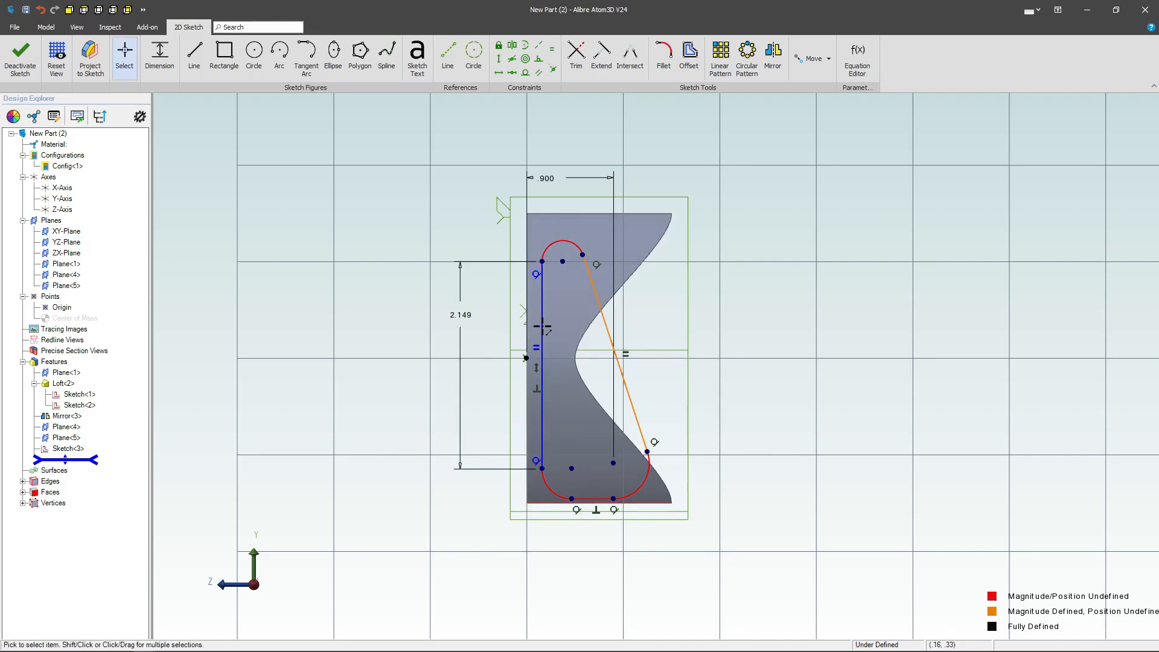
key("Delete")
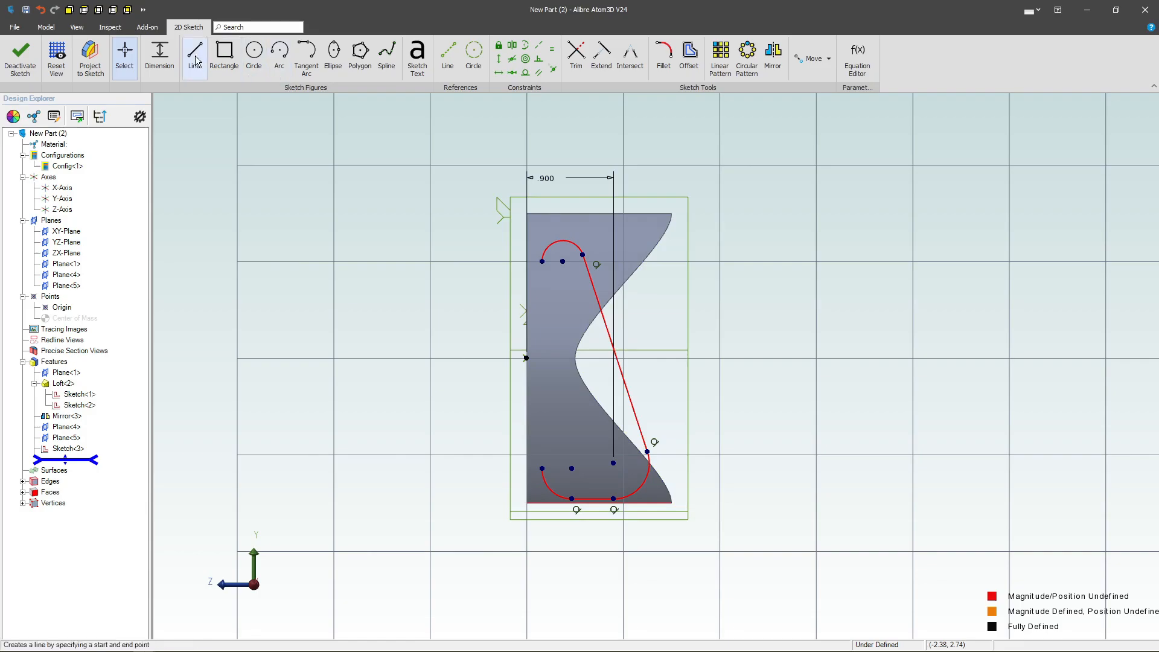
key("l")
left_click(542, 261)
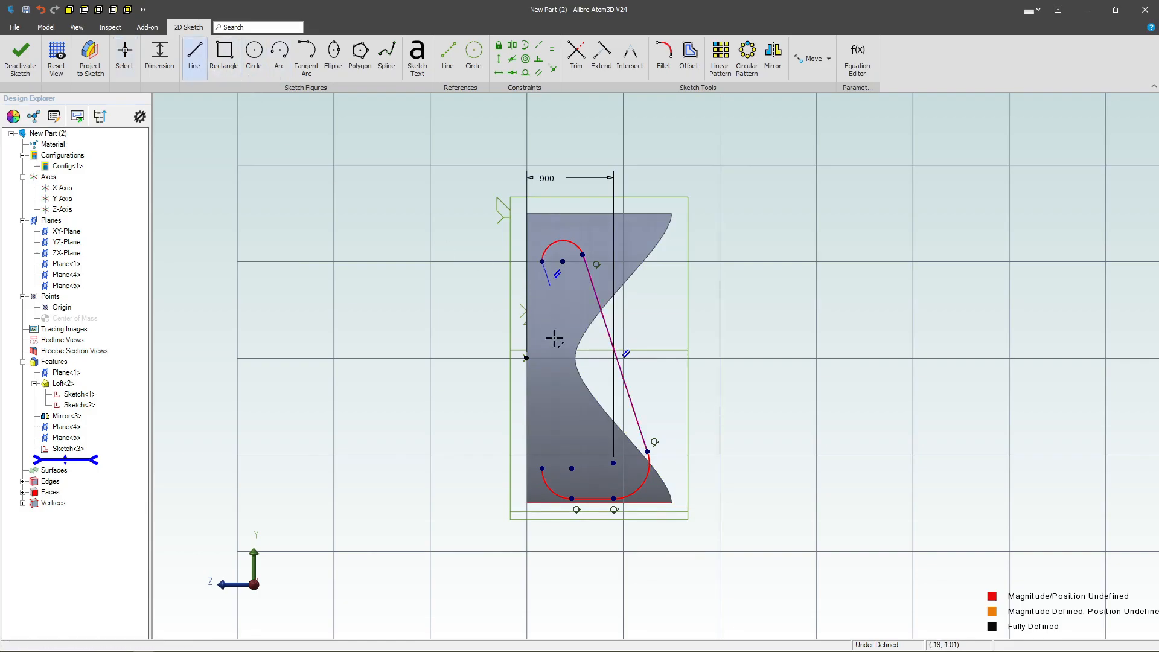
double_click(542, 468)
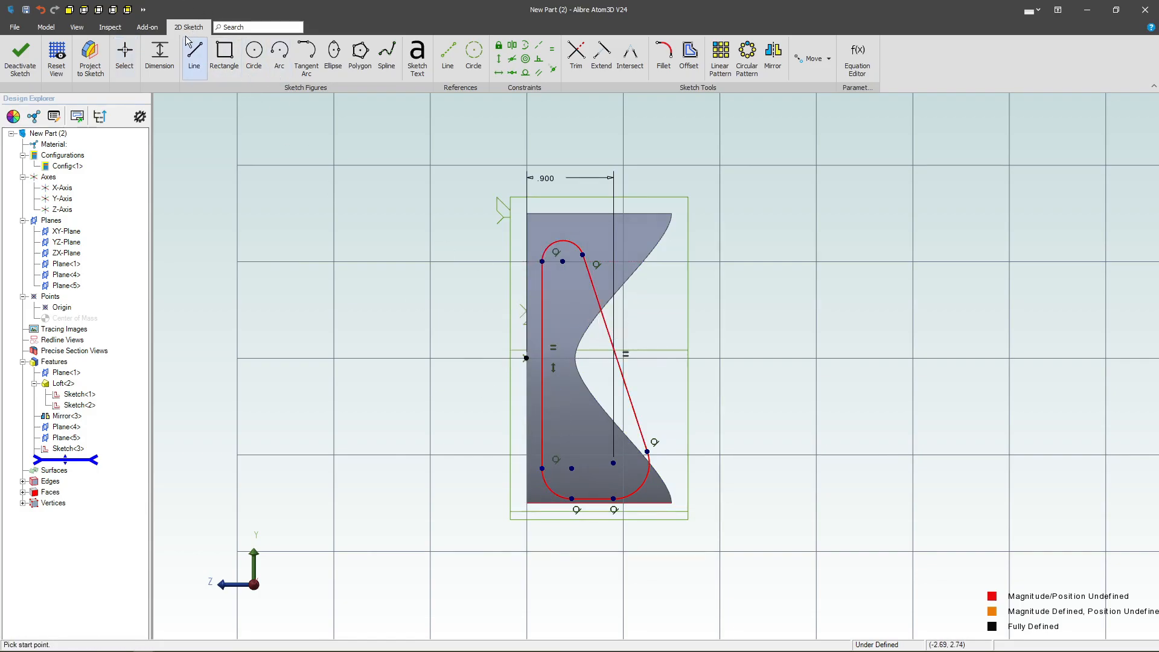
Dimension the vertical distance between the two endpoints of the vertical side at 2.149 in.
left_click(542, 465)
left_click(457, 314)
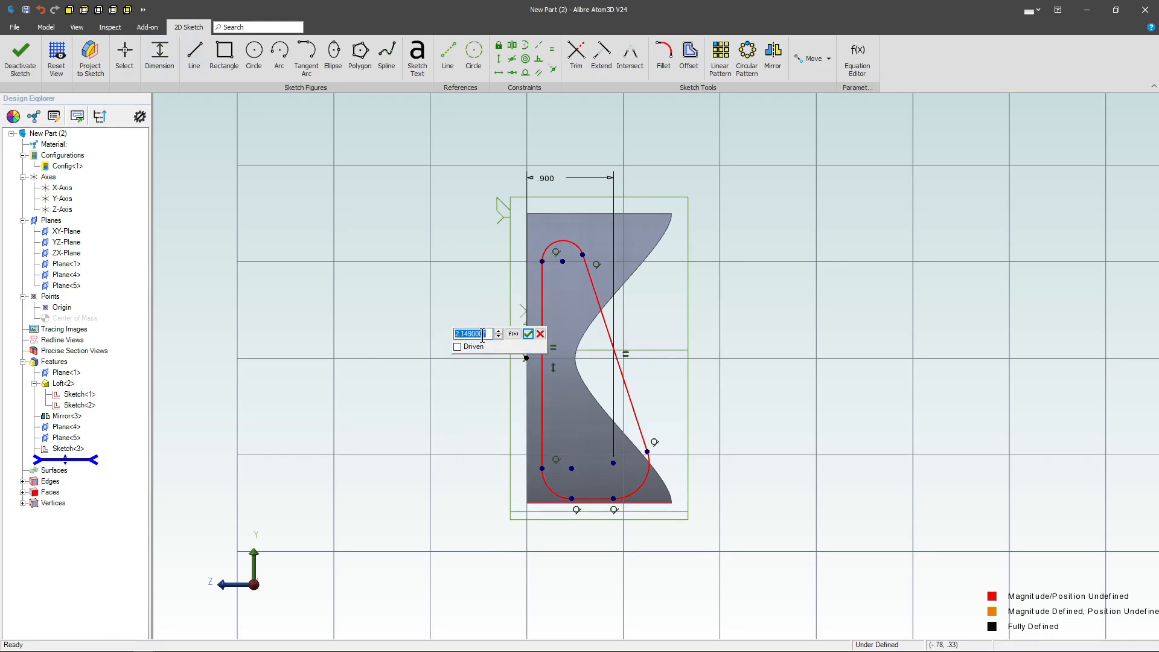
left_click(528, 335)
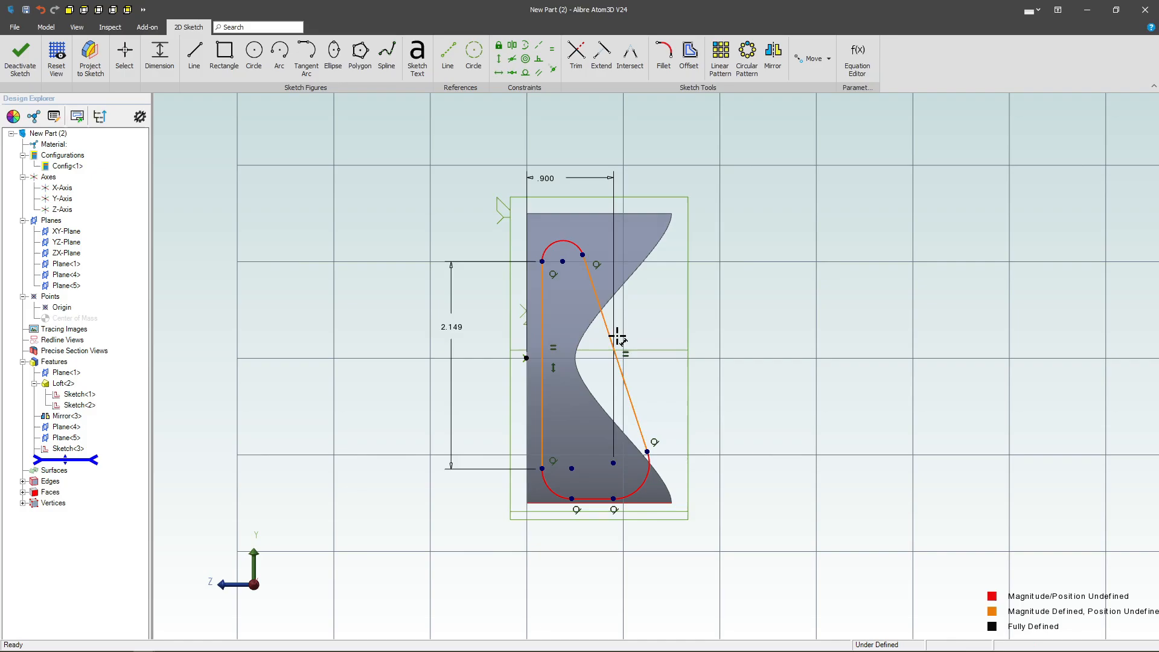
Delete the vertical line while keeping its 2.149 endpoint dimension, and move that dimension closer to the profile.
left_click(543, 327)
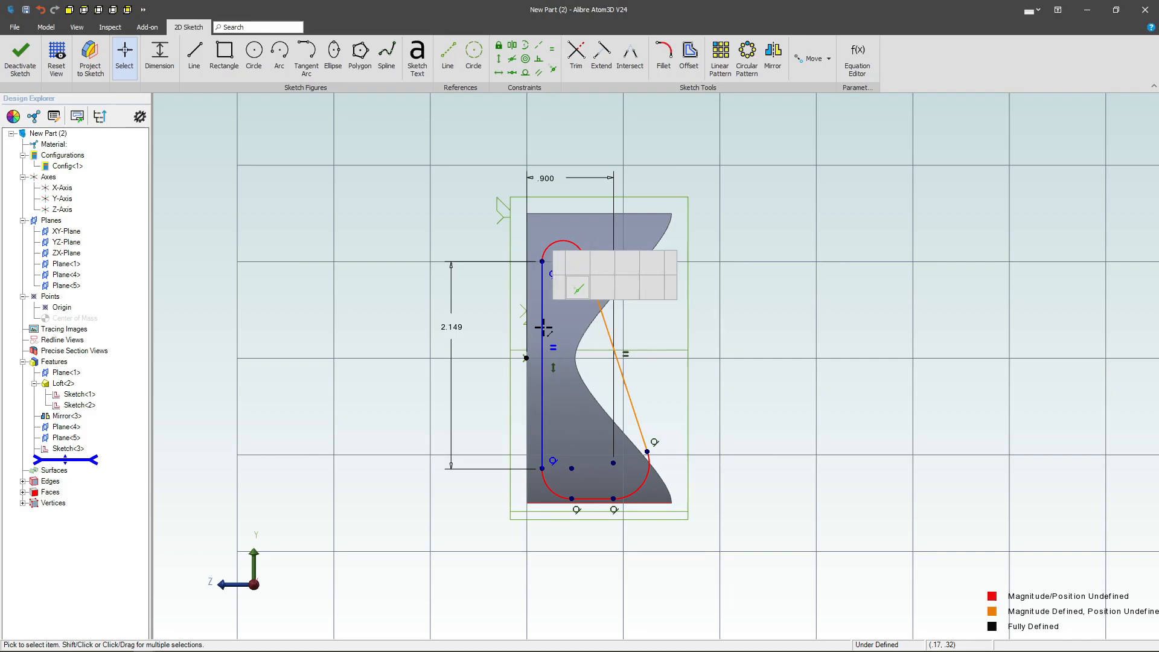
key("Delete")
mouse_move(450, 327)
left_mouse_down()
mouse_move(508, 333)
mouse_move(491, 328)
left_mouse_up()
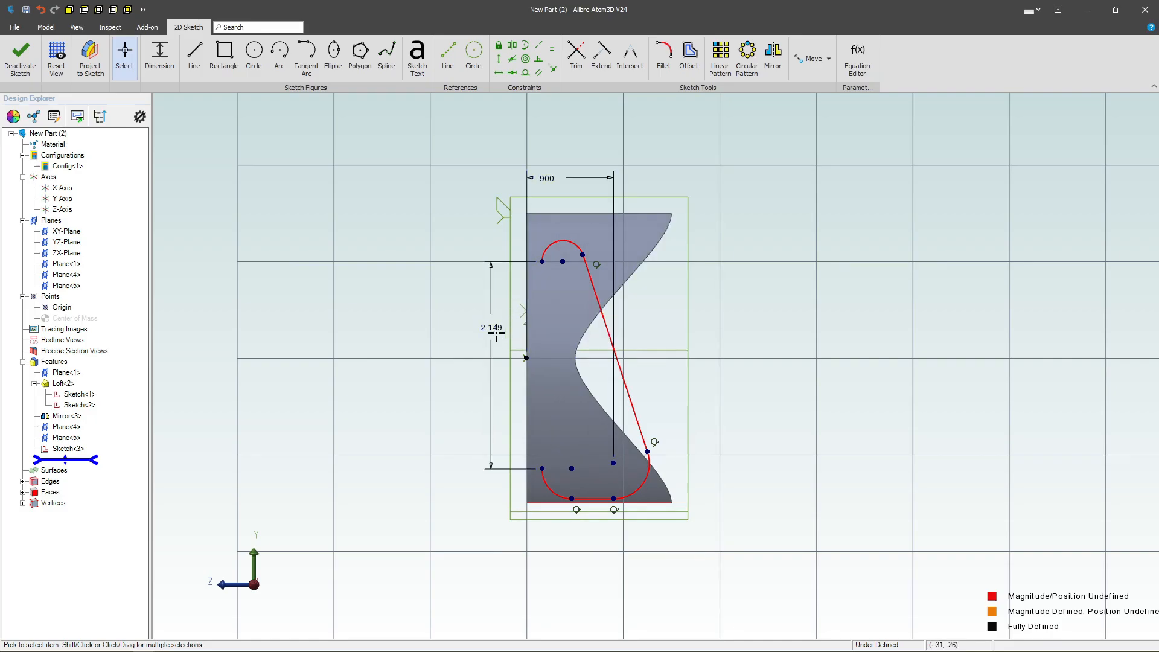
left_click_drag(487, 328, 467, 328)
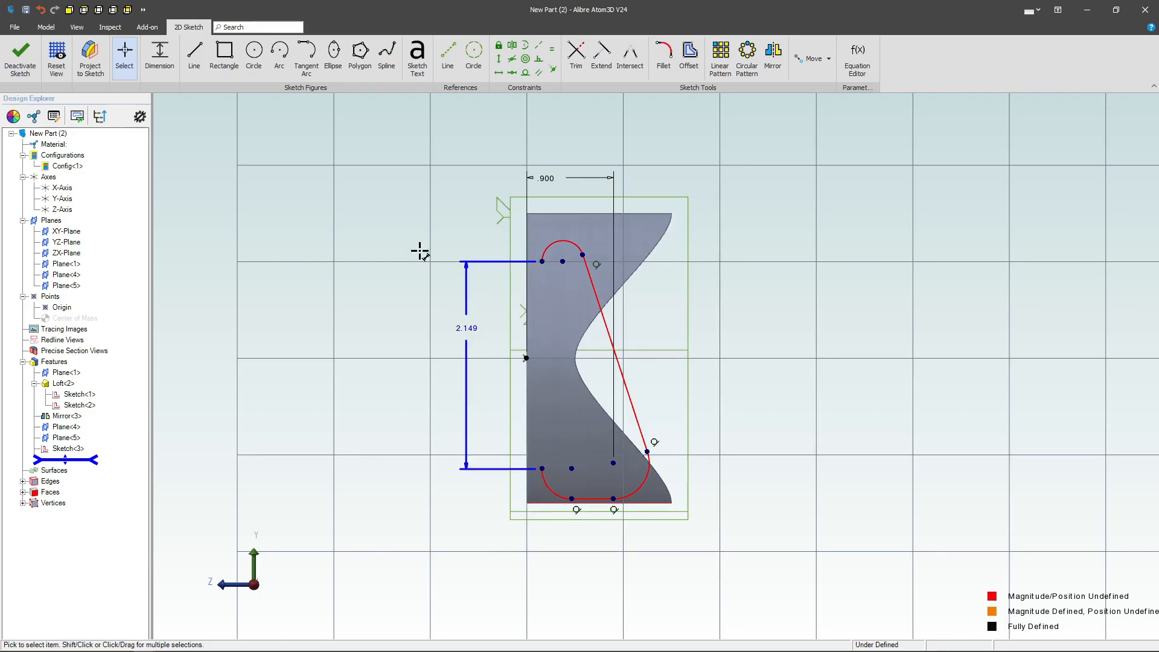
Close the profile with a new vertical line between the two dimensioned arc endpoints, equal in length to the slanted line.
left_click(194, 55)
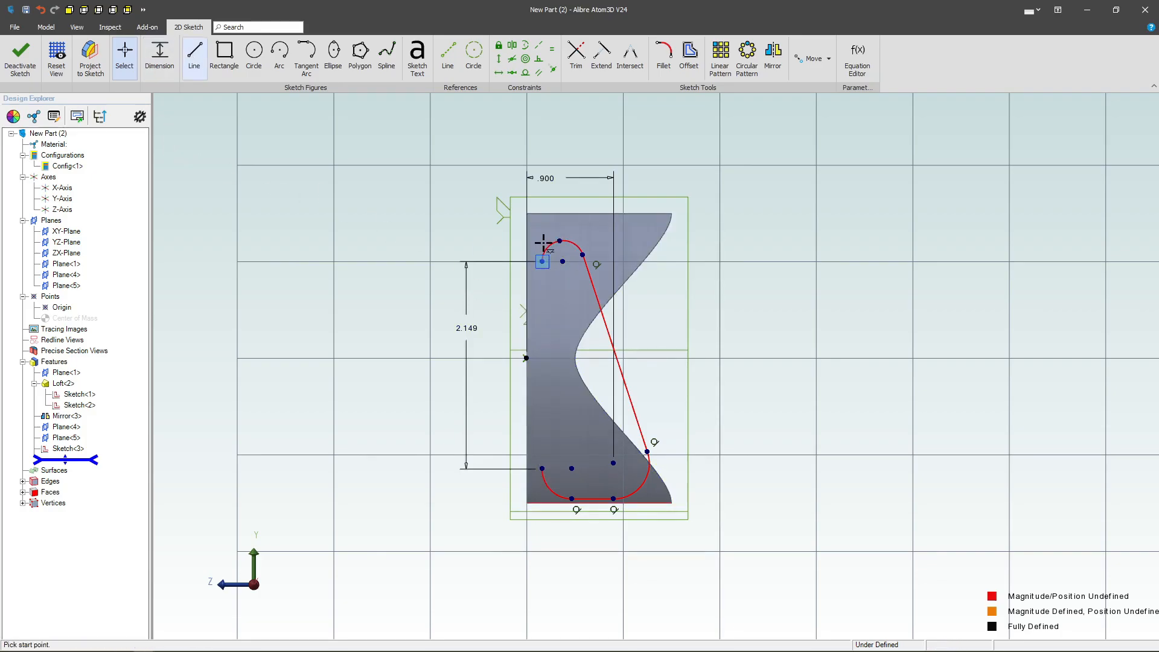
left_click(542, 261)
double_click(542, 467)
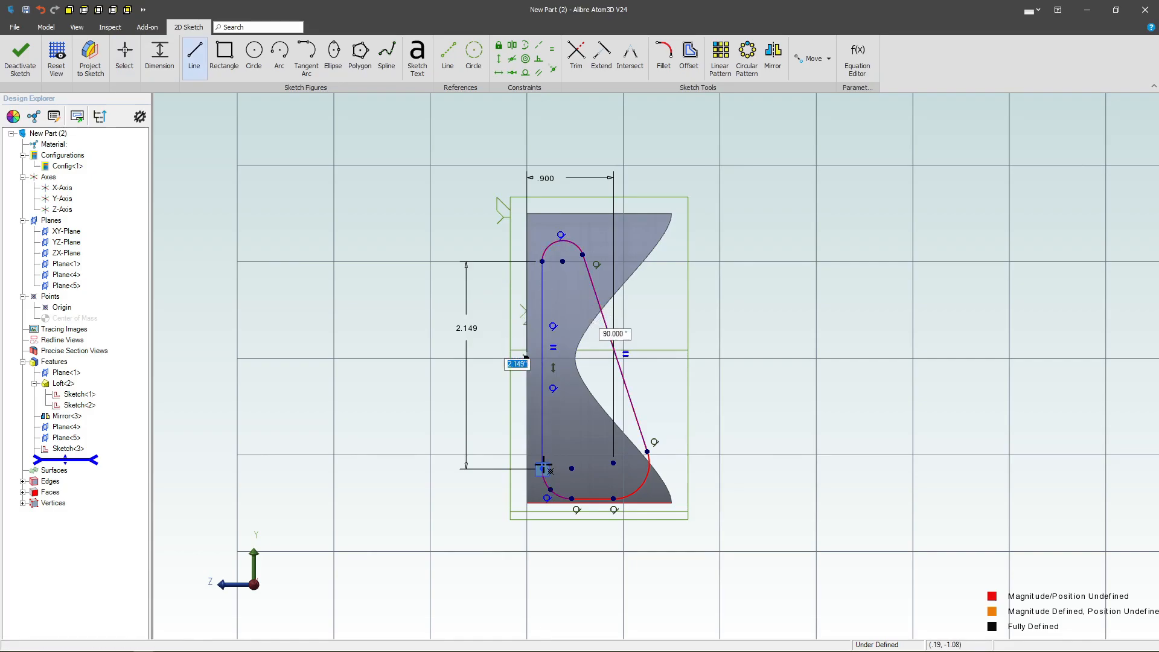
Dimension the vertical distance from the origin to the top arc's centre at 1 in.
key("Escape")
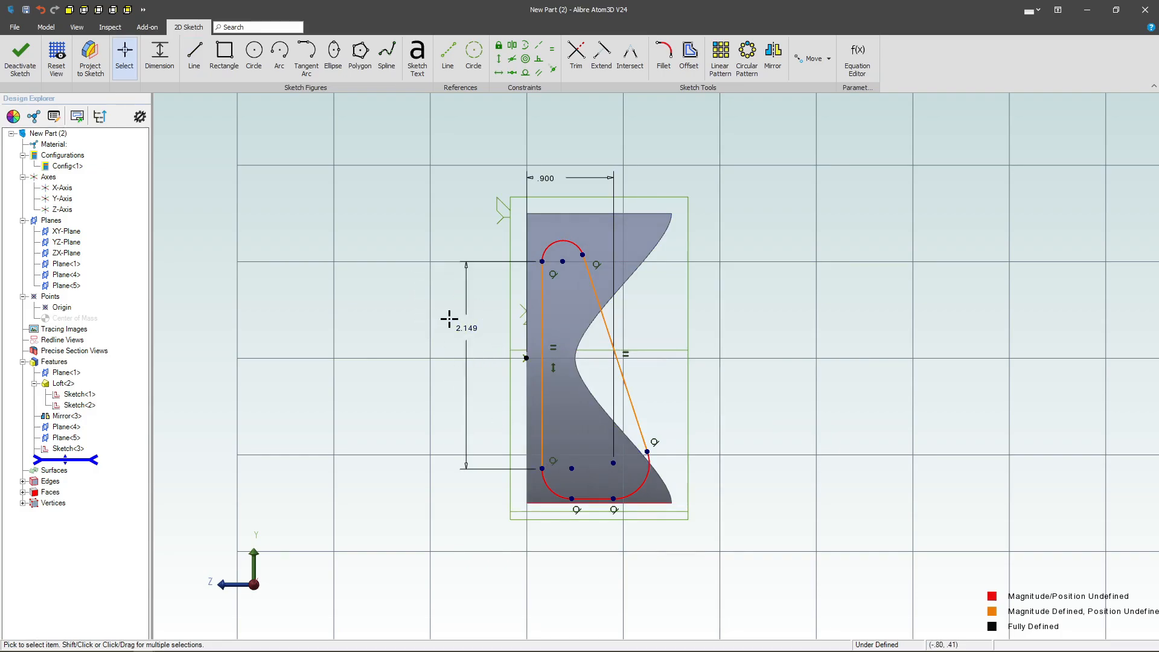
key("d")
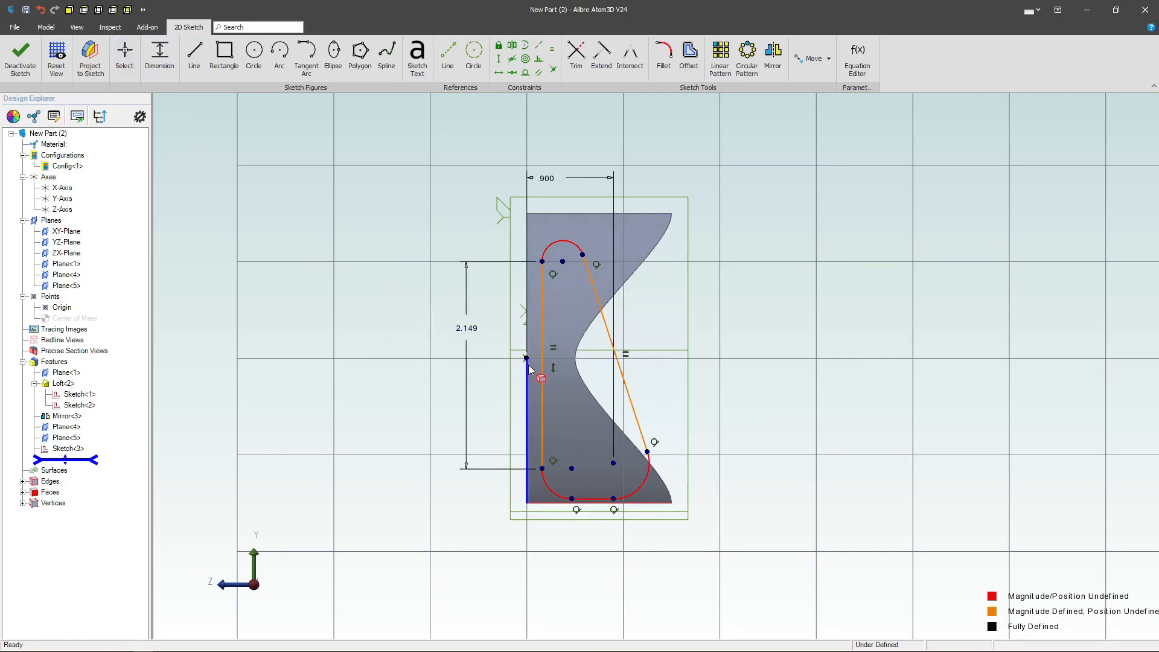
left_click(563, 264)
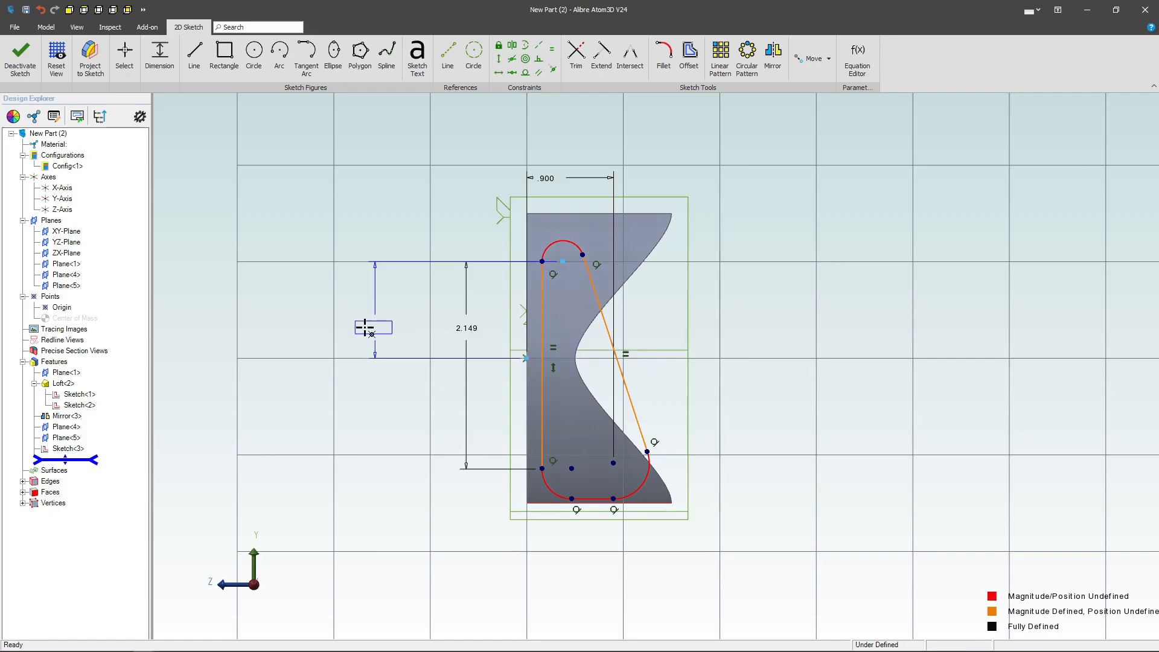
left_click(358, 326)
type("1")
key("Return")
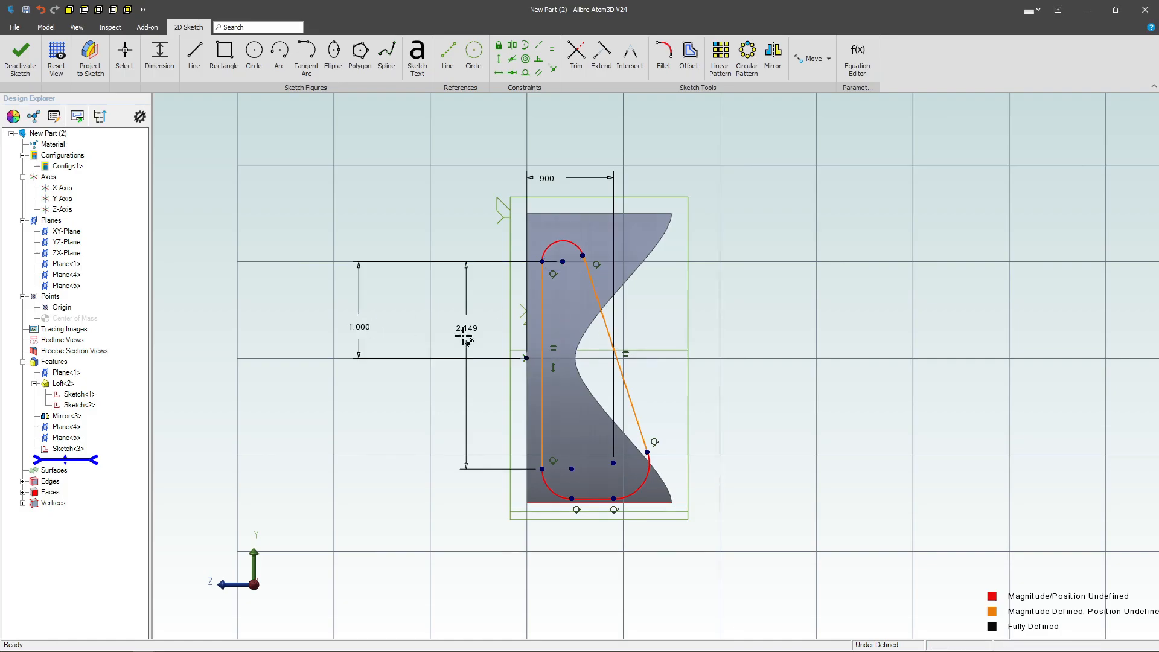
left_click(566, 241)
left_click(437, 174)
type("20")
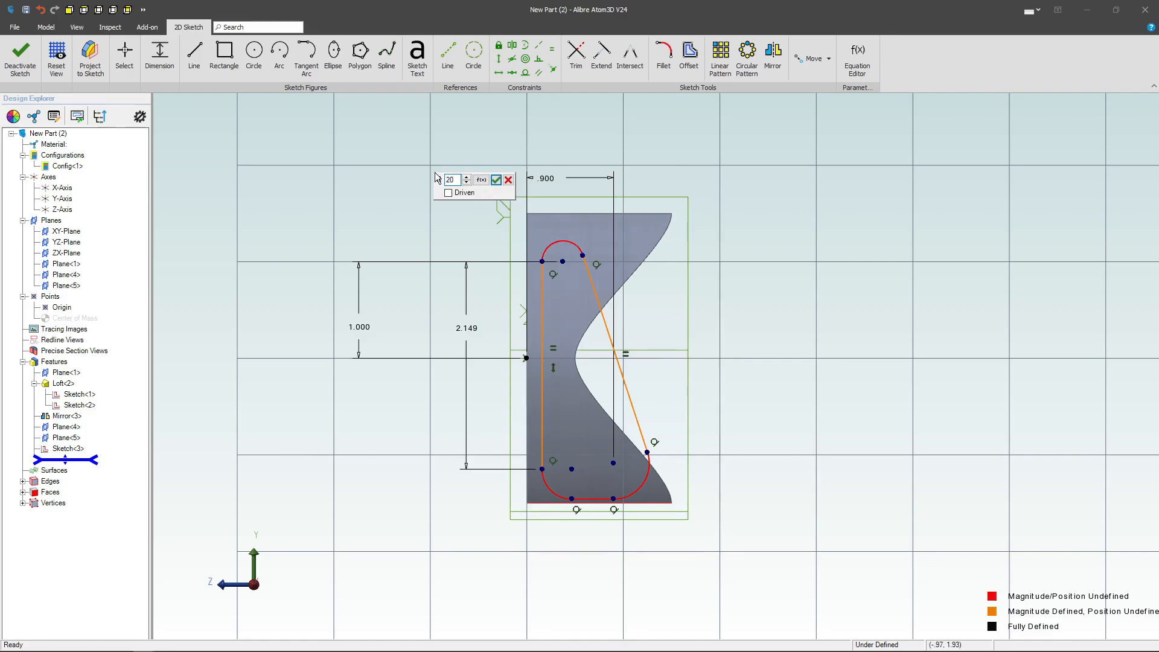
key("Escape")
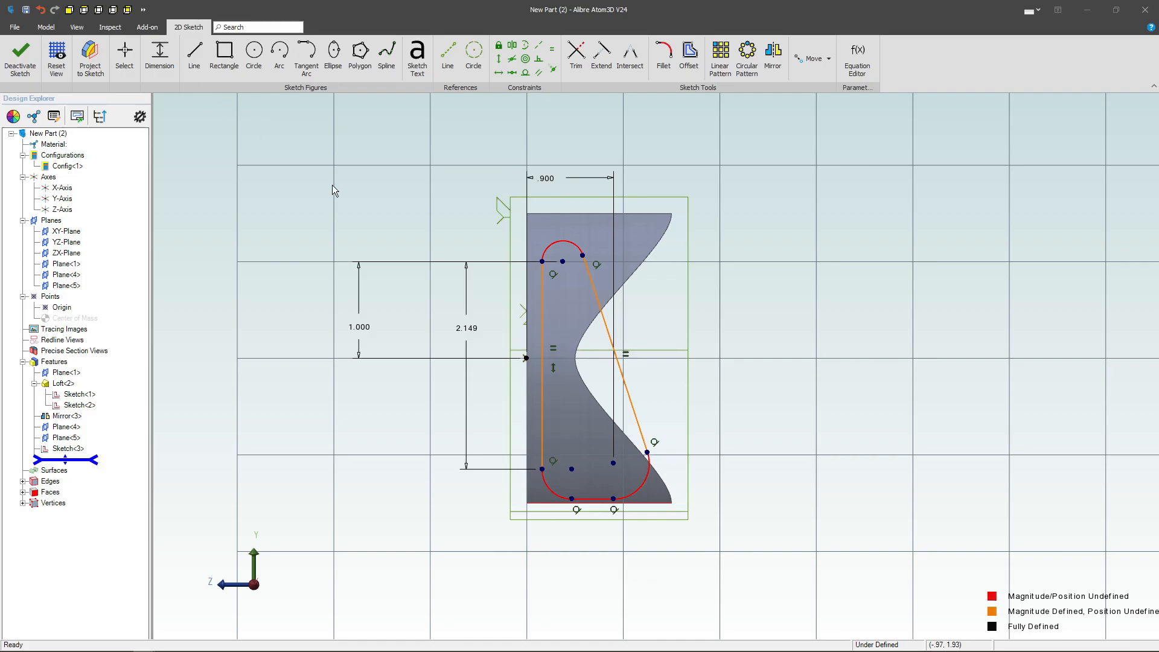
left_click(125, 56)
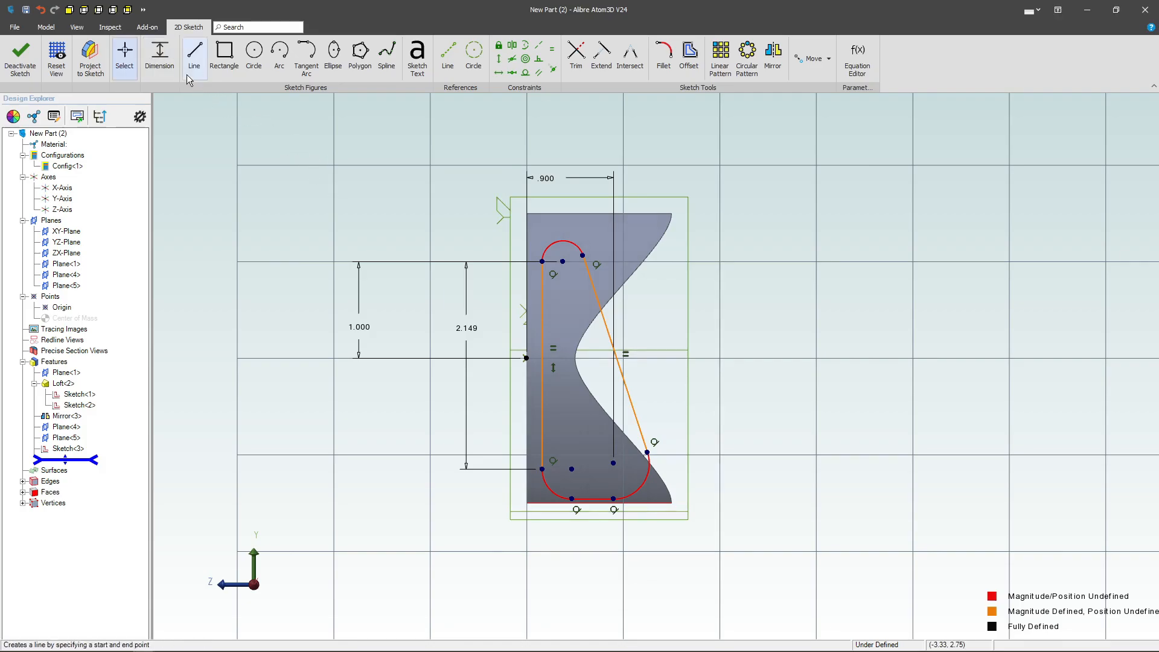
Dimension the top arc's radius at .206 in.
left_click(562, 241)
left_click(397, 190)
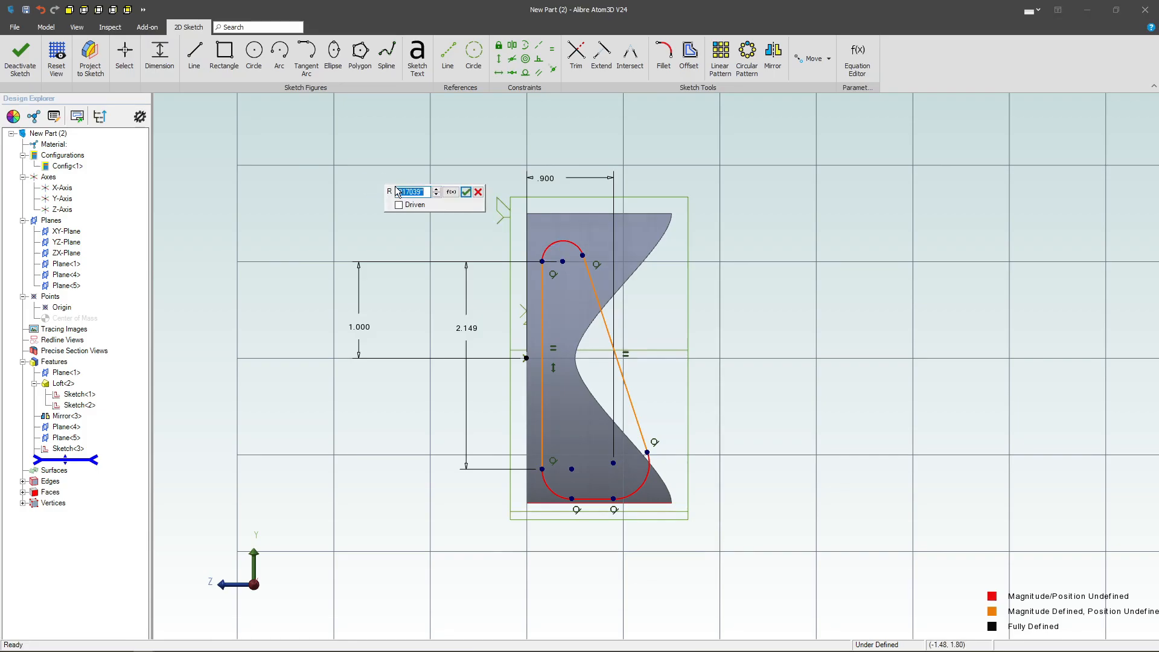
type(".206")
key("Return")
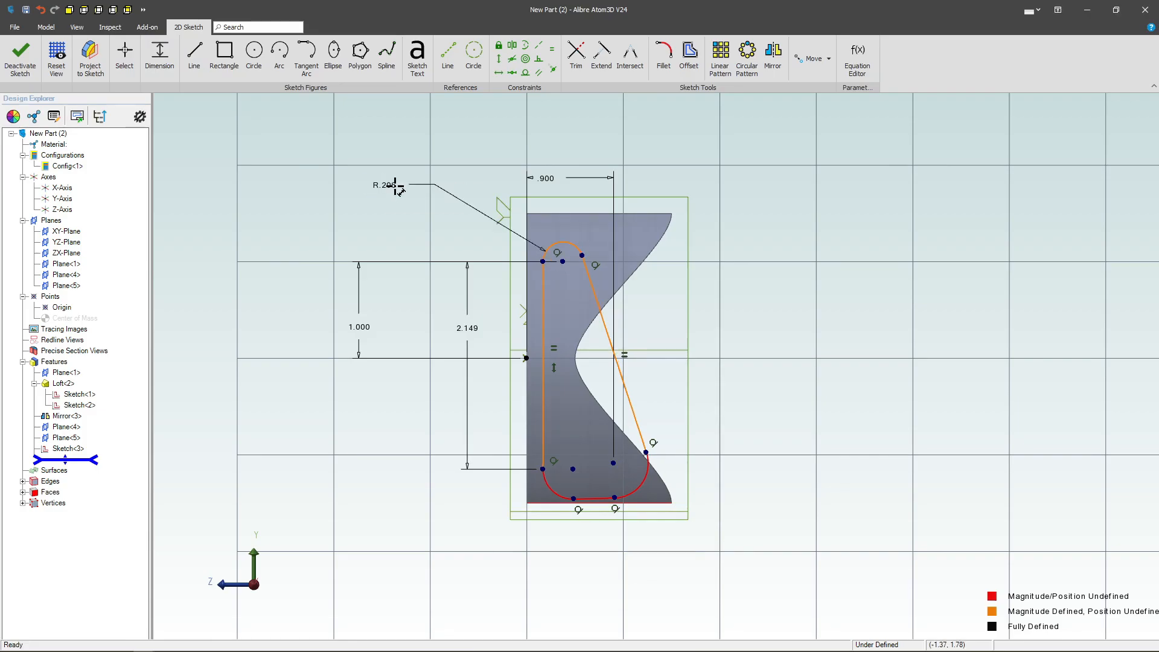
Dimension the radius of the profile's lower-right corner arc at .372 in.
left_click(644, 488)
left_click(741, 511)
type(".37")
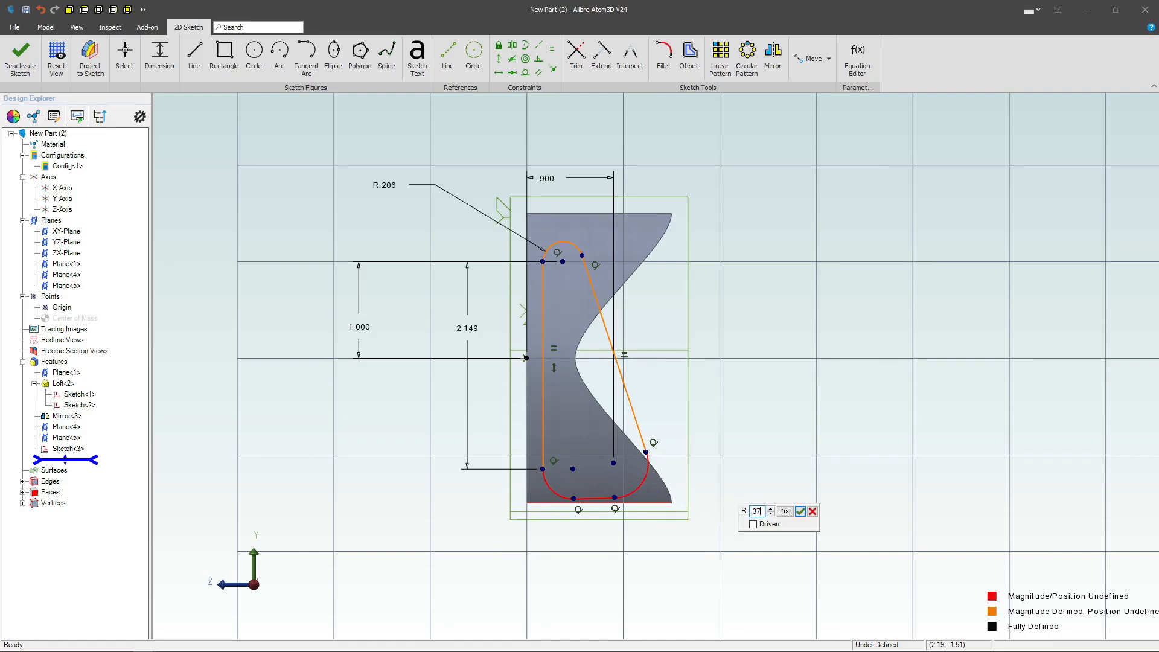
type("2")
key("Return")
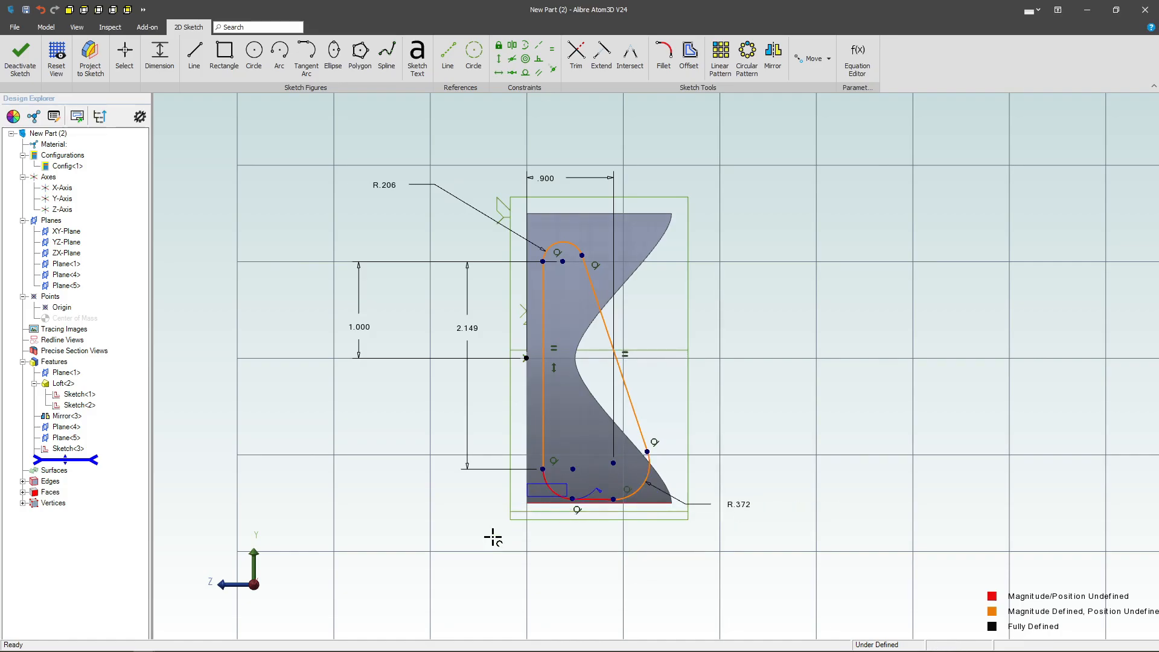
Dimension the radius of the profile's lower-left corner arc at .214 in.
left_click(460, 554)
type(".21")
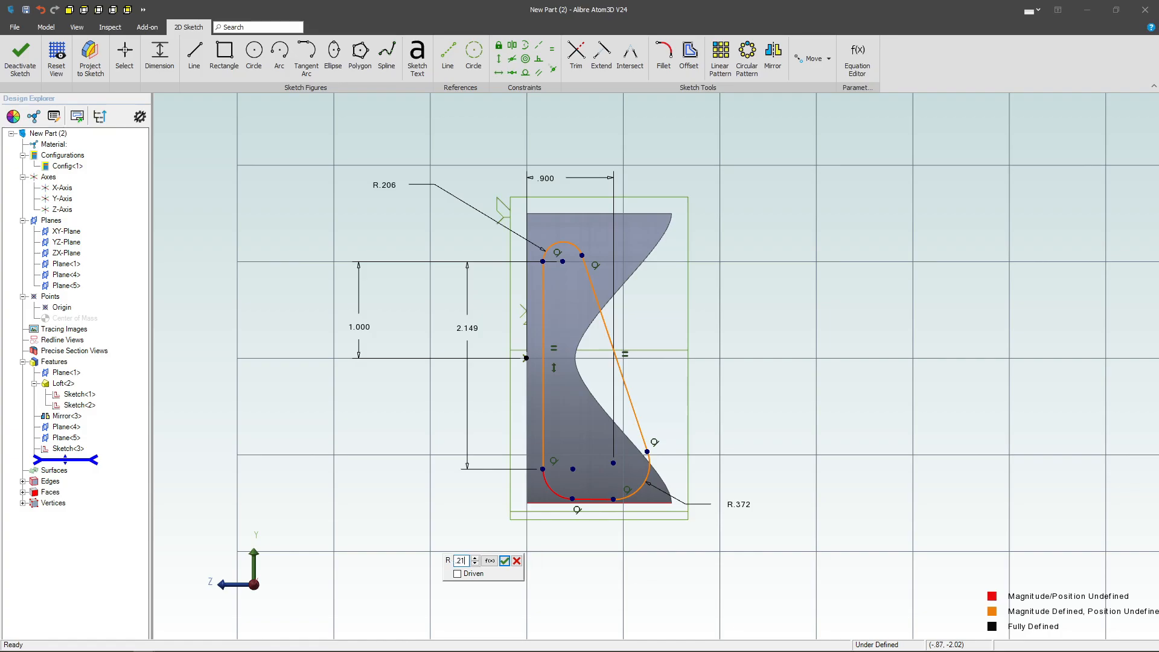
type("4")
key("Return")
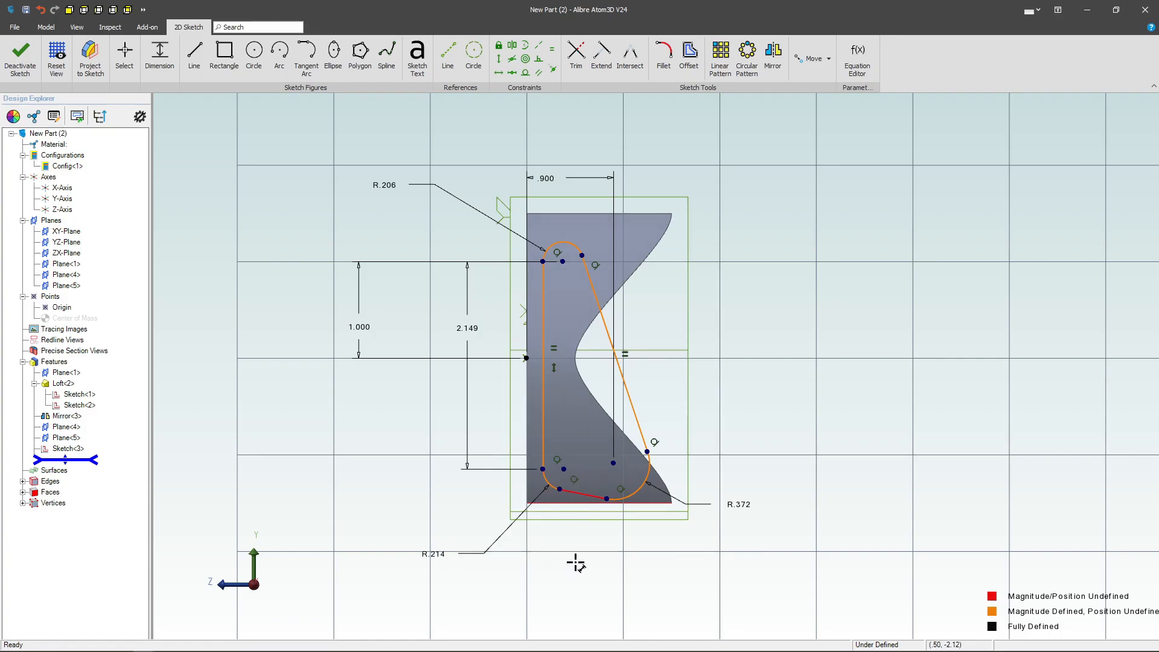
Dimension the vertical distance from the origin to the lower-right arc's centre at .742 in.
left_click(613, 464)
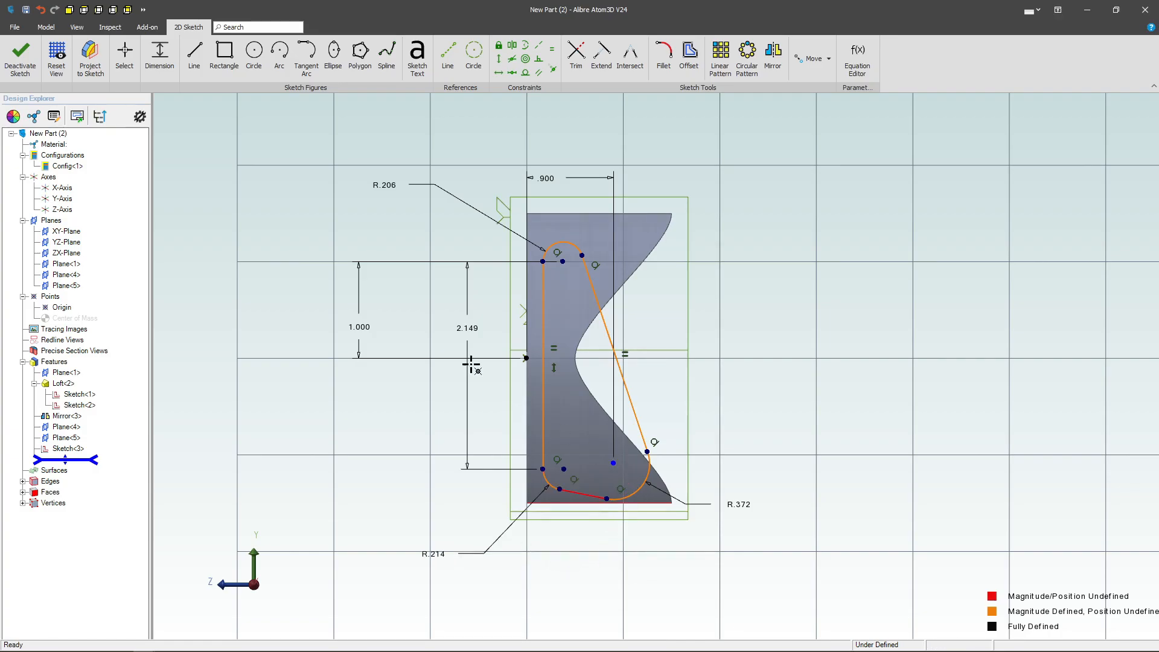
left_click(526, 358)
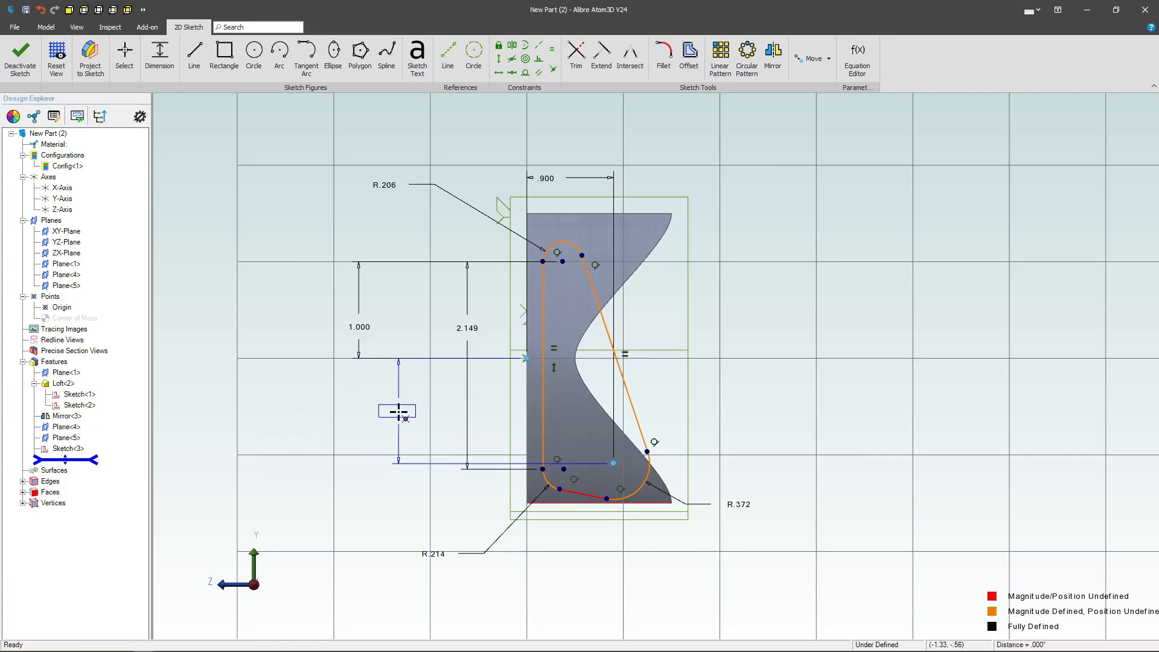
left_click(398, 416)
type("1")
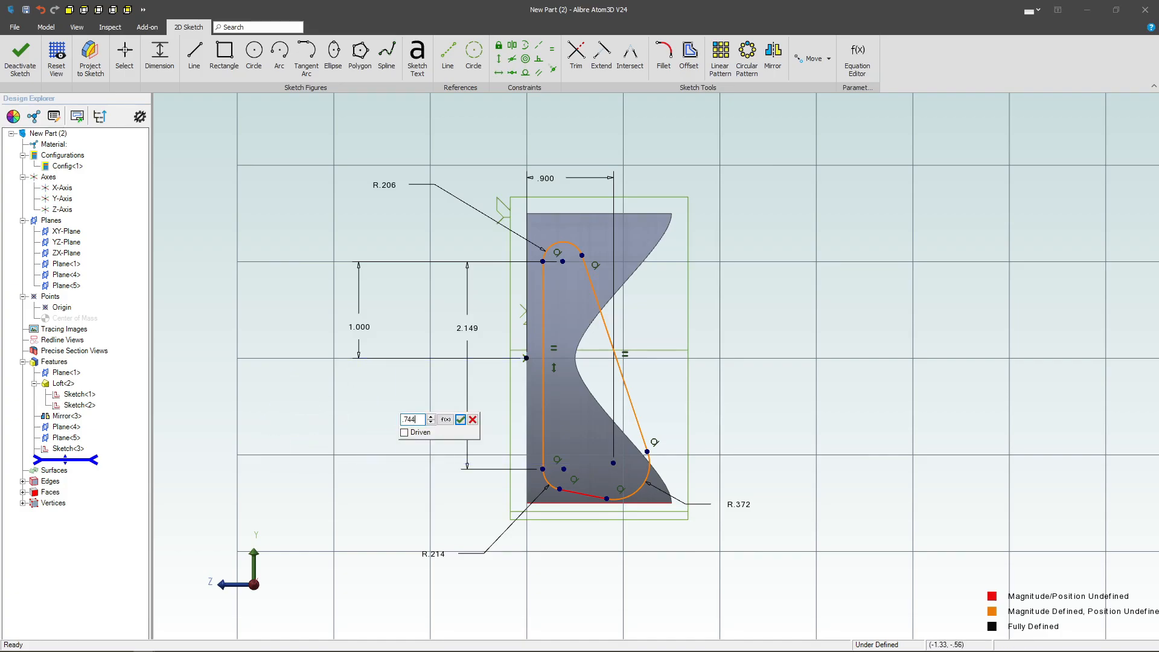
type("742")
key("Return")
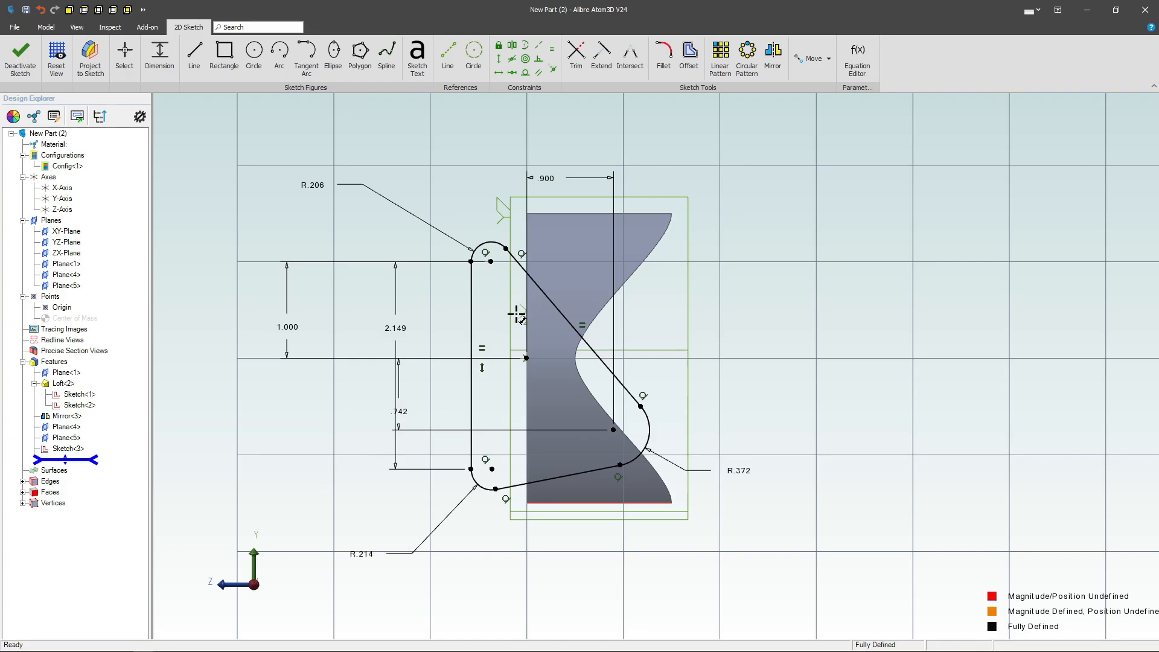
key("Escape")
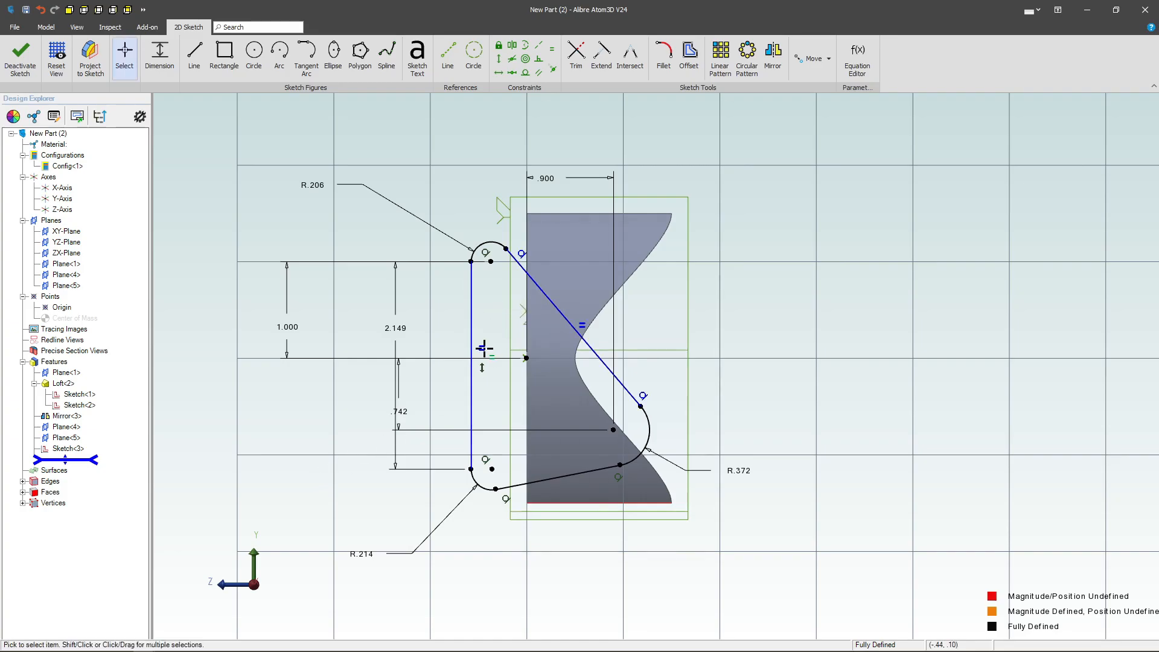
Delete the equal constraint between the vertical and slanted lines and move the profile's vertical side back over the lofted segment.
left_click(481, 348)
key("Delete")
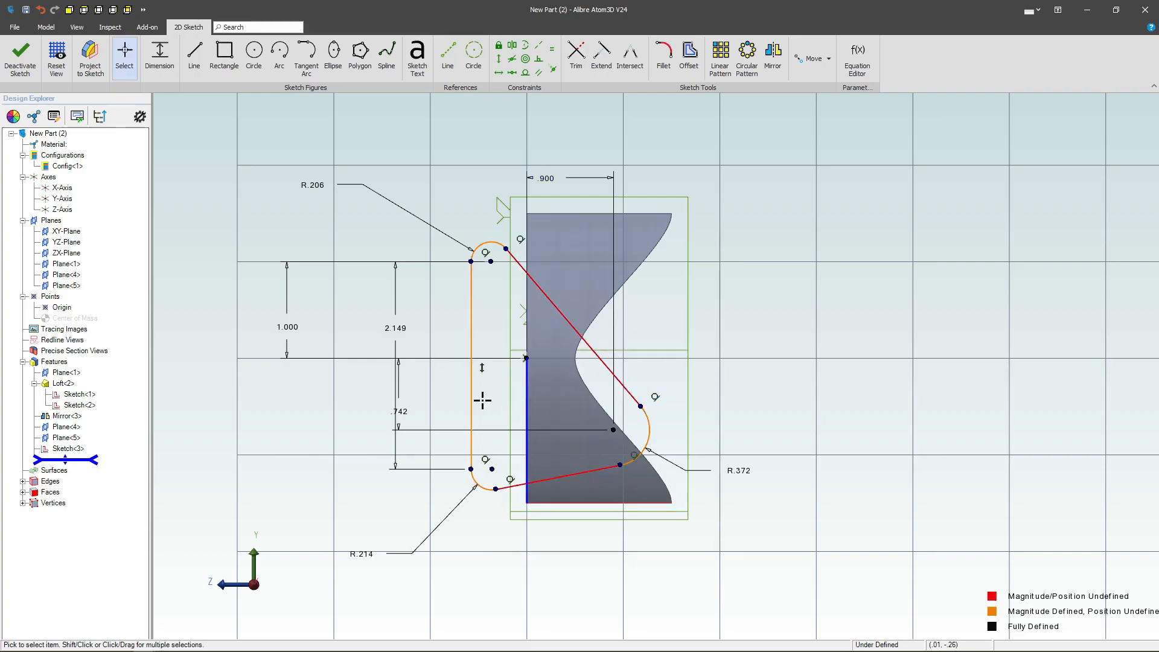
mouse_move(487, 466)
left_mouse_down()
mouse_move(558, 471)
mouse_move(432, 462)
mouse_move(591, 460)
left_mouse_up()
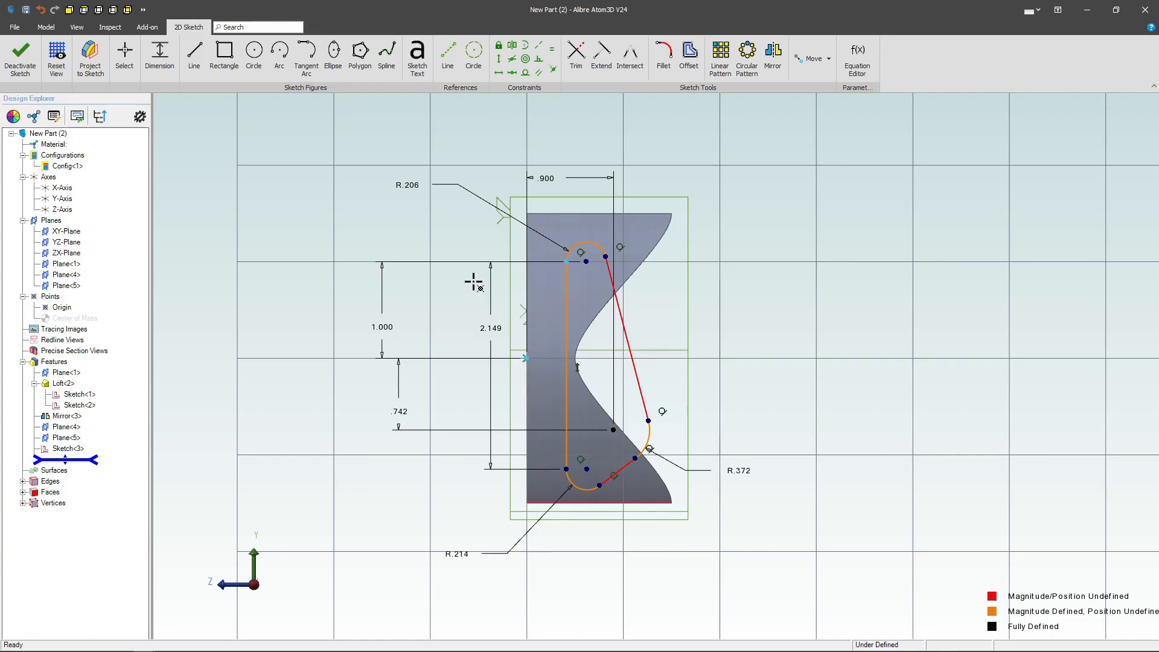
Dimension the horizontal distance from the origin to the vertical side's upper endpoint at .132 in.
double_click(546, 178)
type(".132")
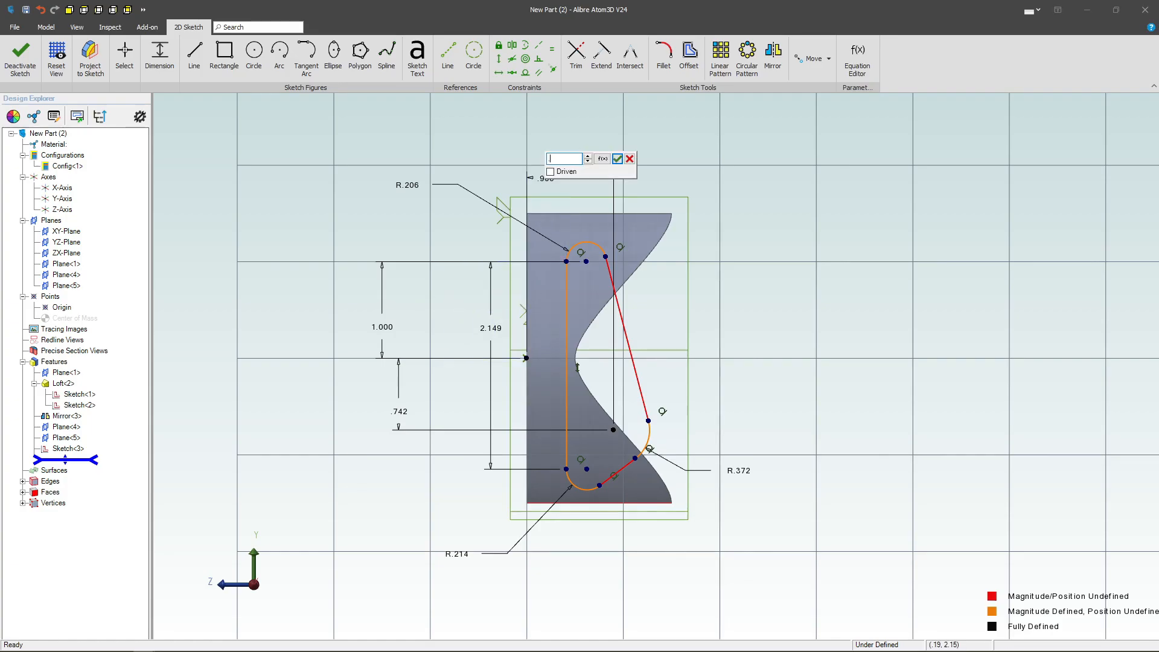
key("Return")
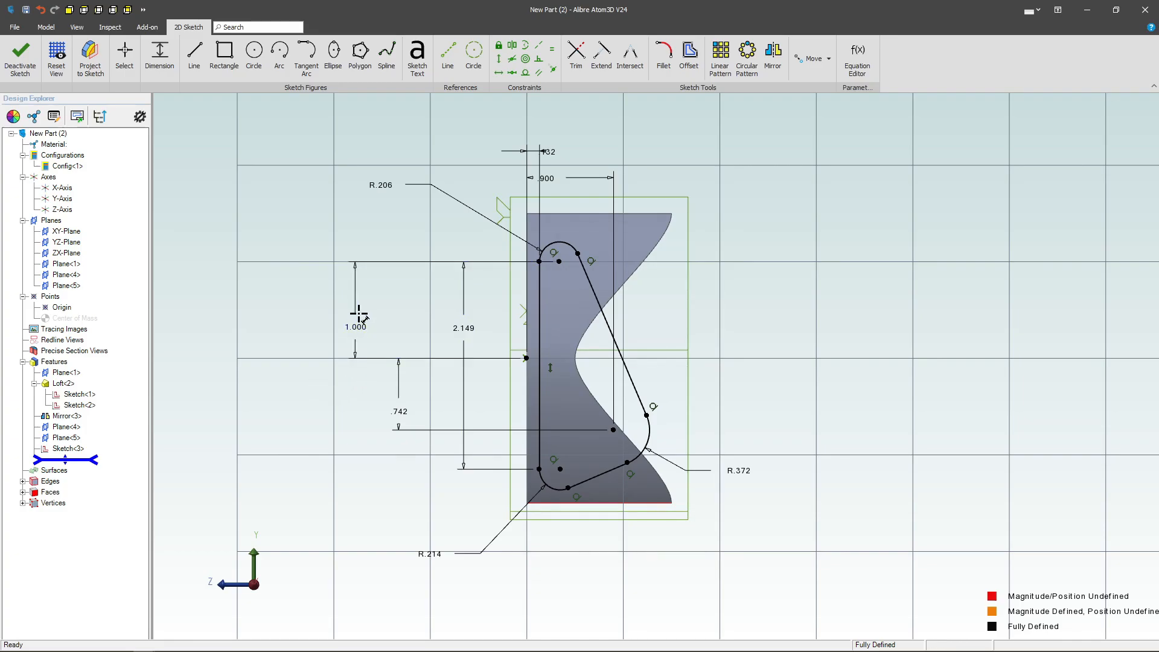
Move the 1.000 vertical dimension and the R.206 radius dimension closer to the profile.
left_click_drag(359, 320, 504, 329)
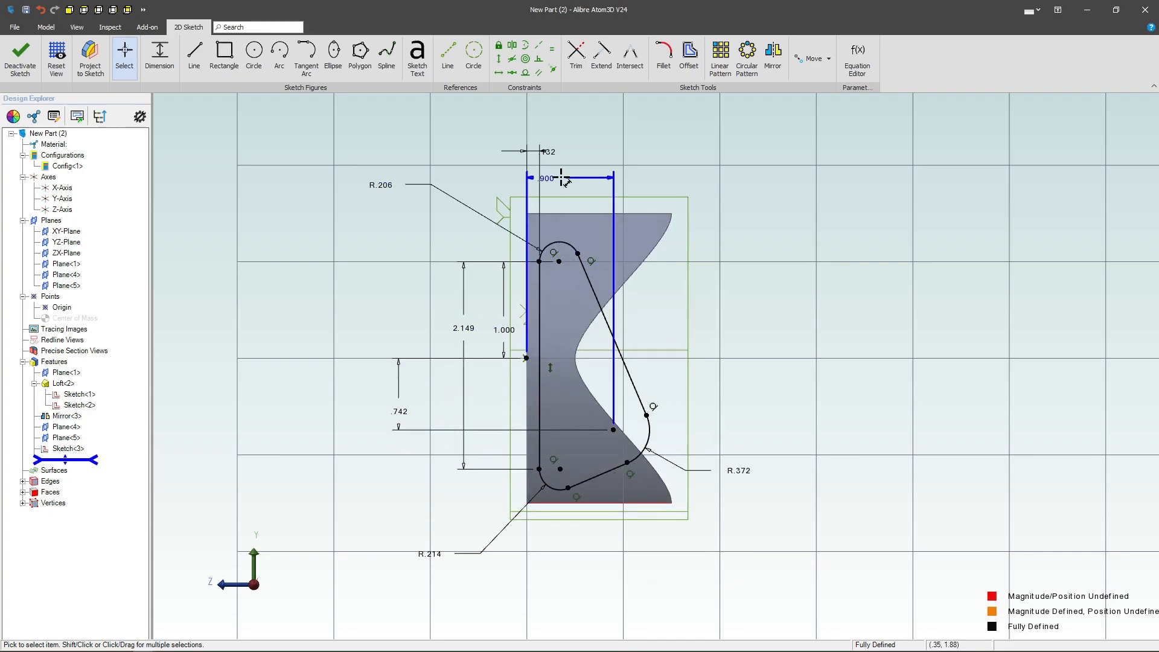
left_click_drag(435, 220, 443, 247)
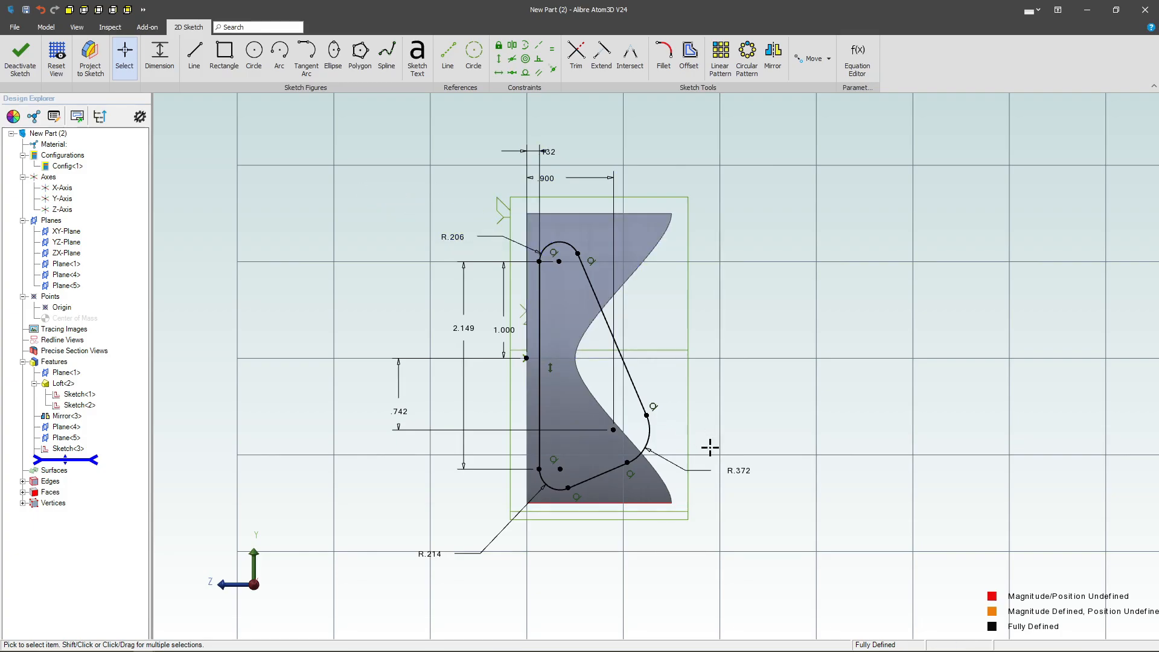
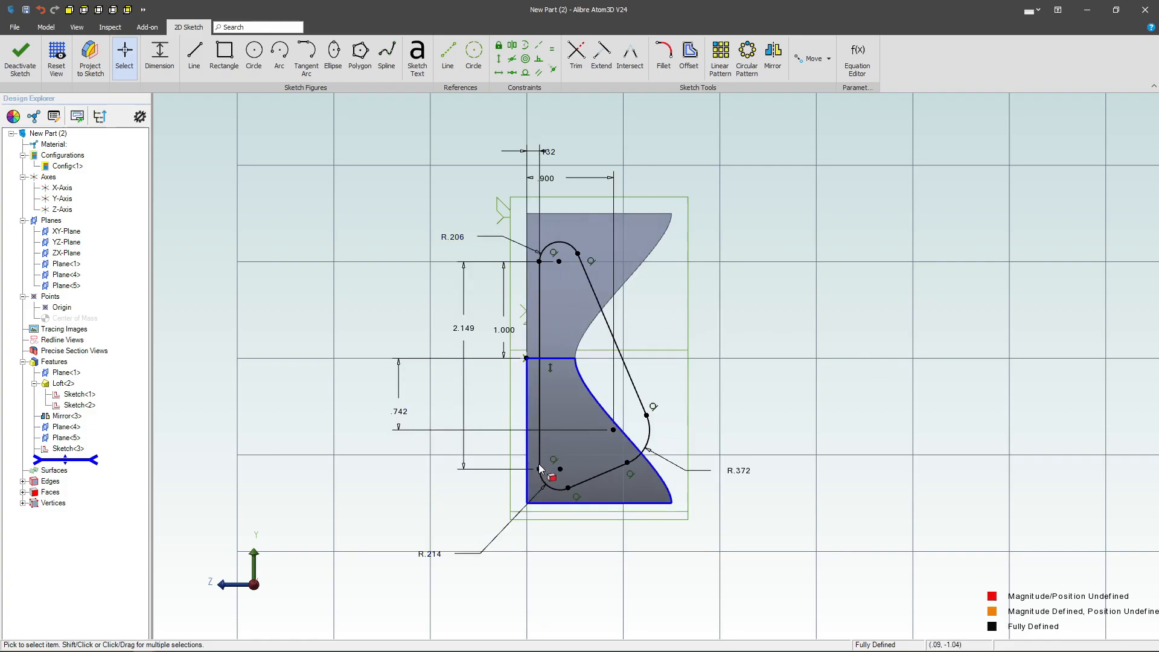
left_click(652, 505)
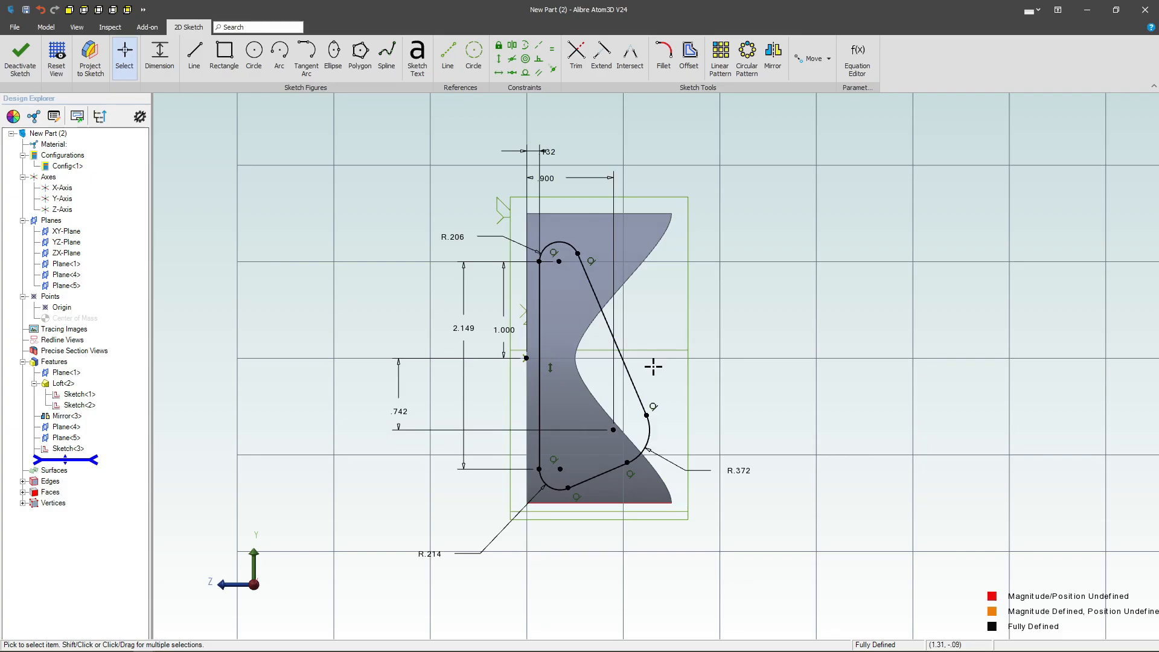
Delete the .742 vertical dimension and move the lower-right arc's centre slightly lower.
left_click(401, 412)
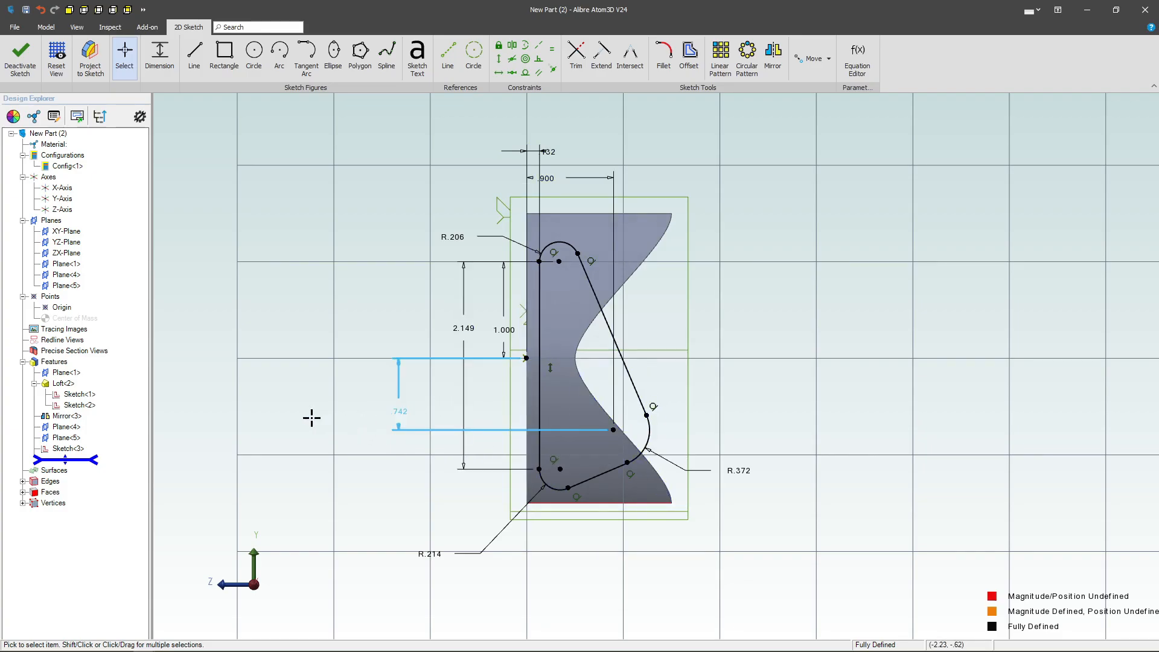
right_click(403, 411)
key("Delete")
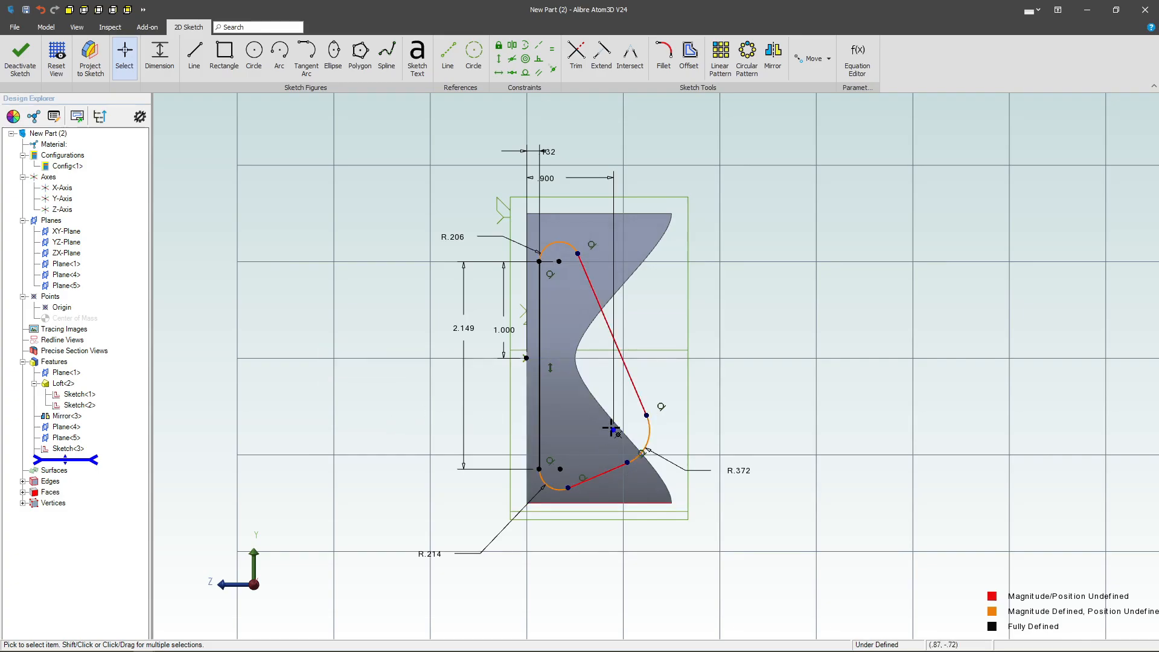
mouse_move(612, 443)
left_mouse_down()
mouse_move(610, 465)
mouse_move(597, 333)
mouse_move(598, 439)
left_mouse_up()
Dimension the angle between the vertical side and the upper slanted line at 30°.
left_click(160, 53)
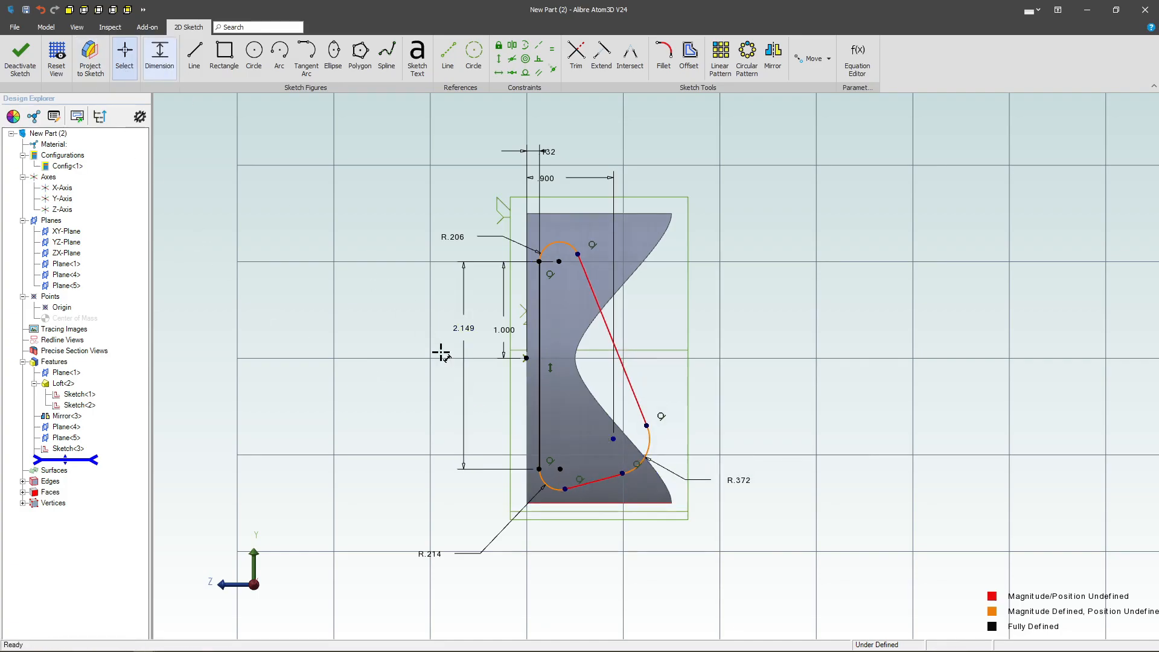
left_click(539, 408)
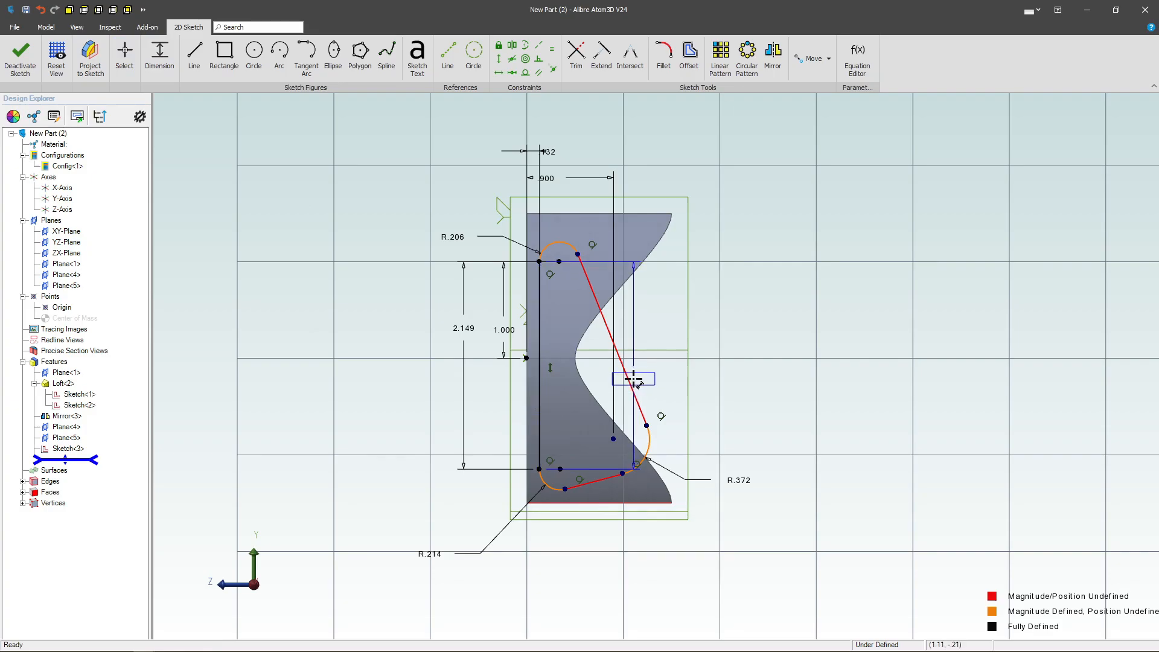
left_click(628, 379)
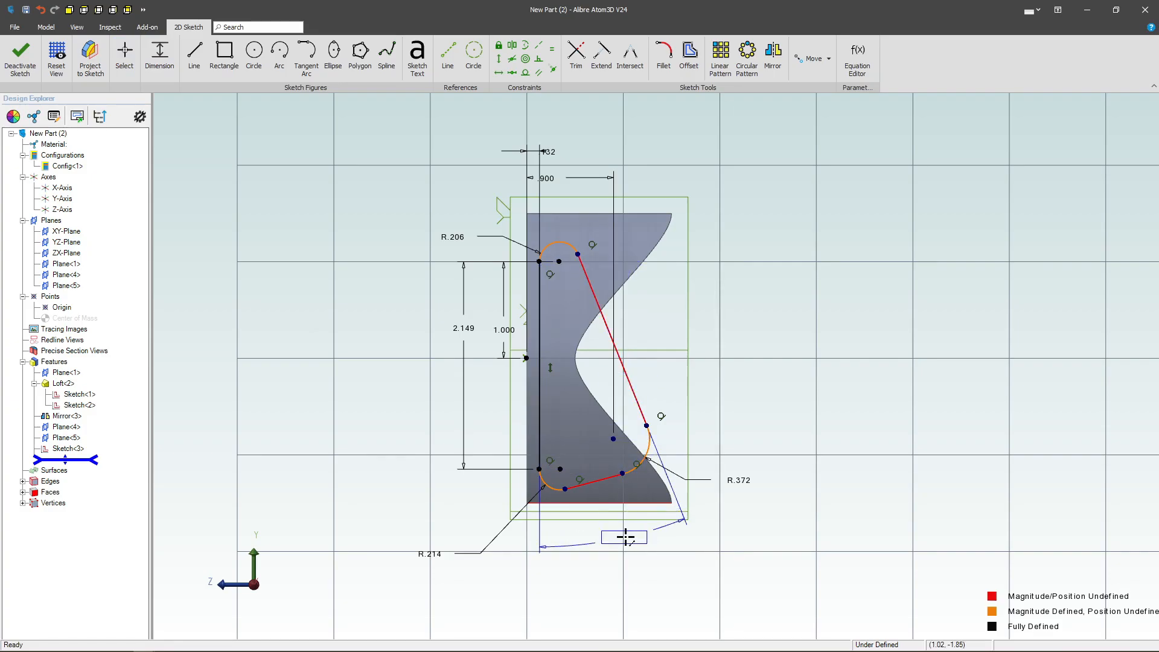
left_click(627, 539)
type("30")
key("Return")
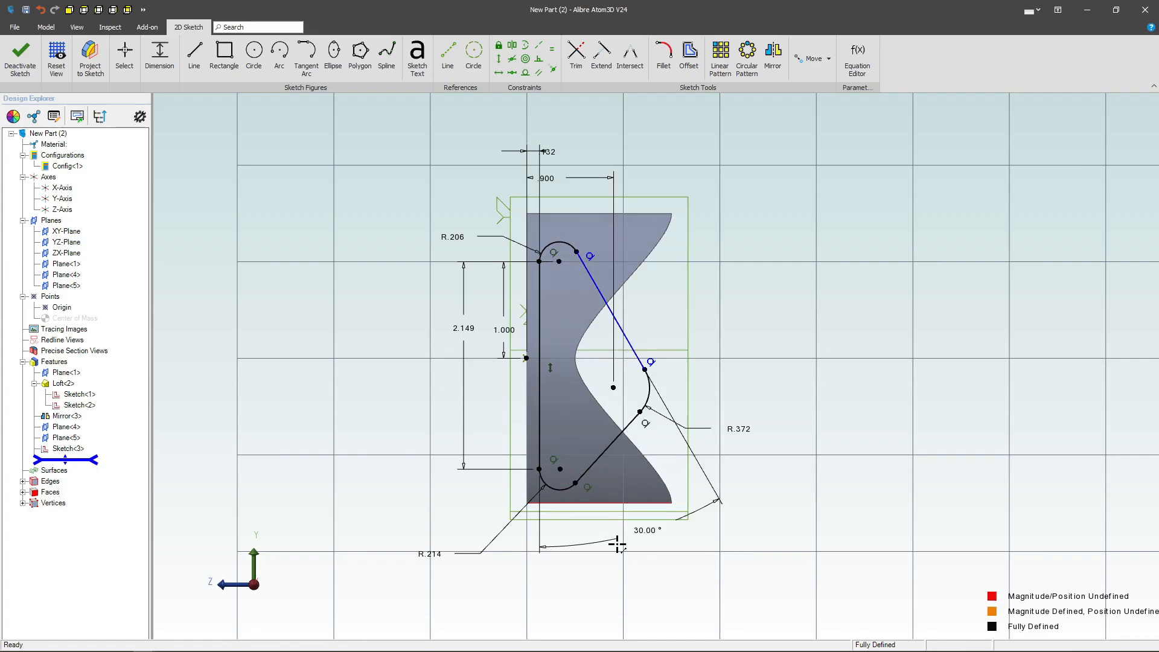
key("Escape")
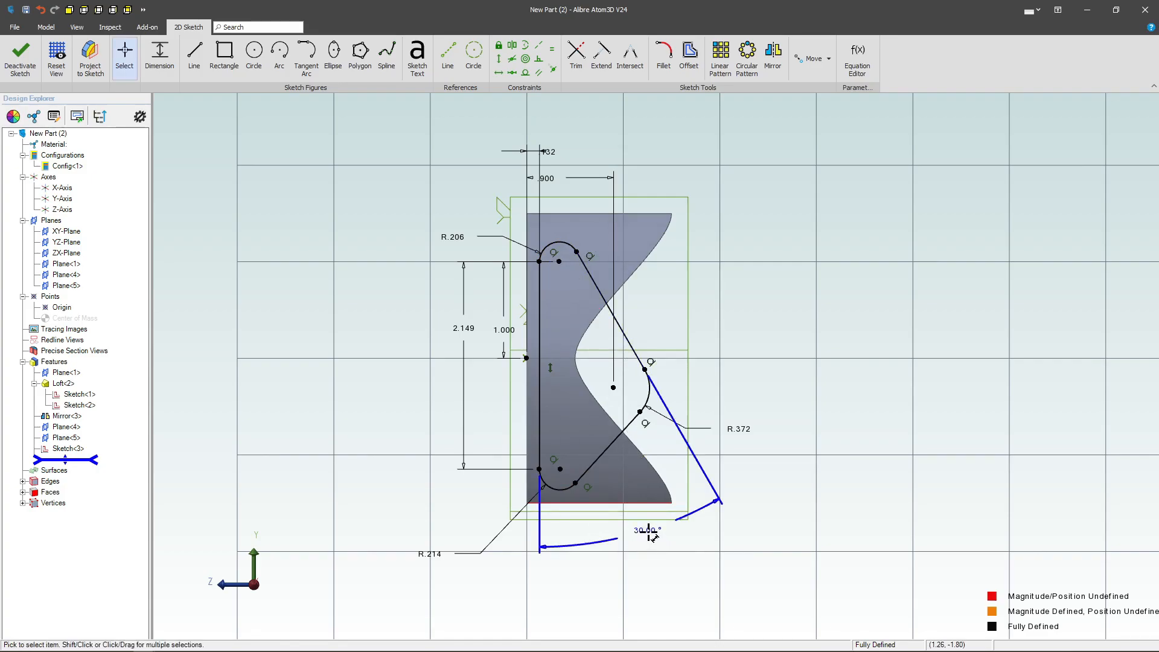
Set the angle between the vertical side and the slanted line to 10°.
double_click(649, 534)
type("10")
key("Return")
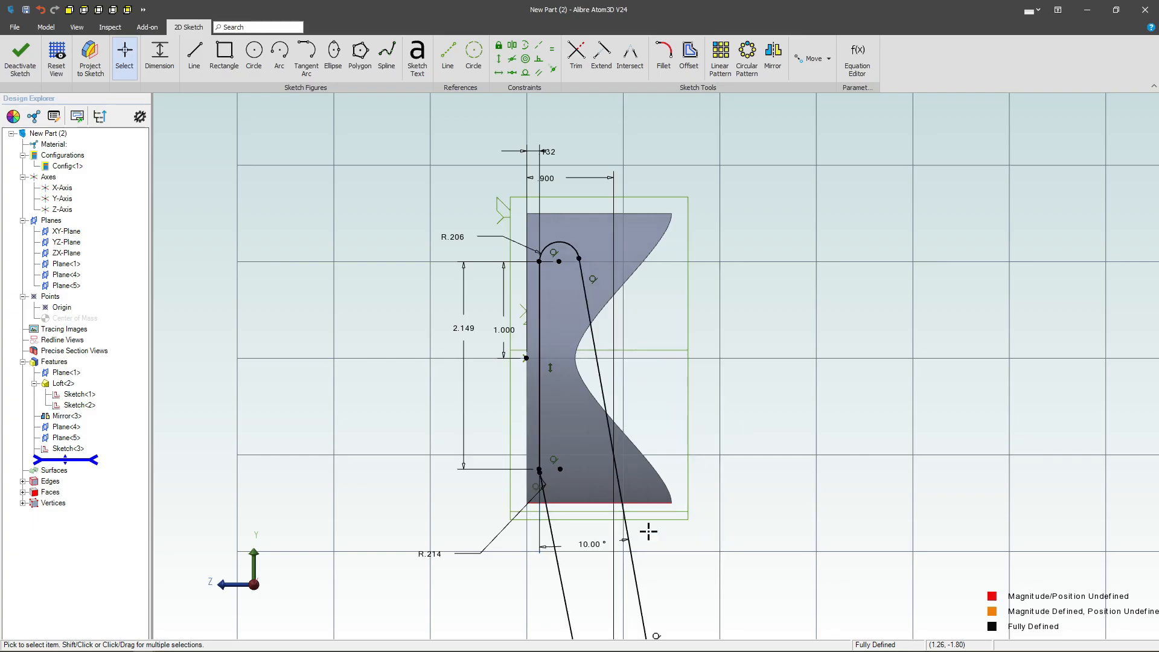
scroll(546, 366, "down", 2)
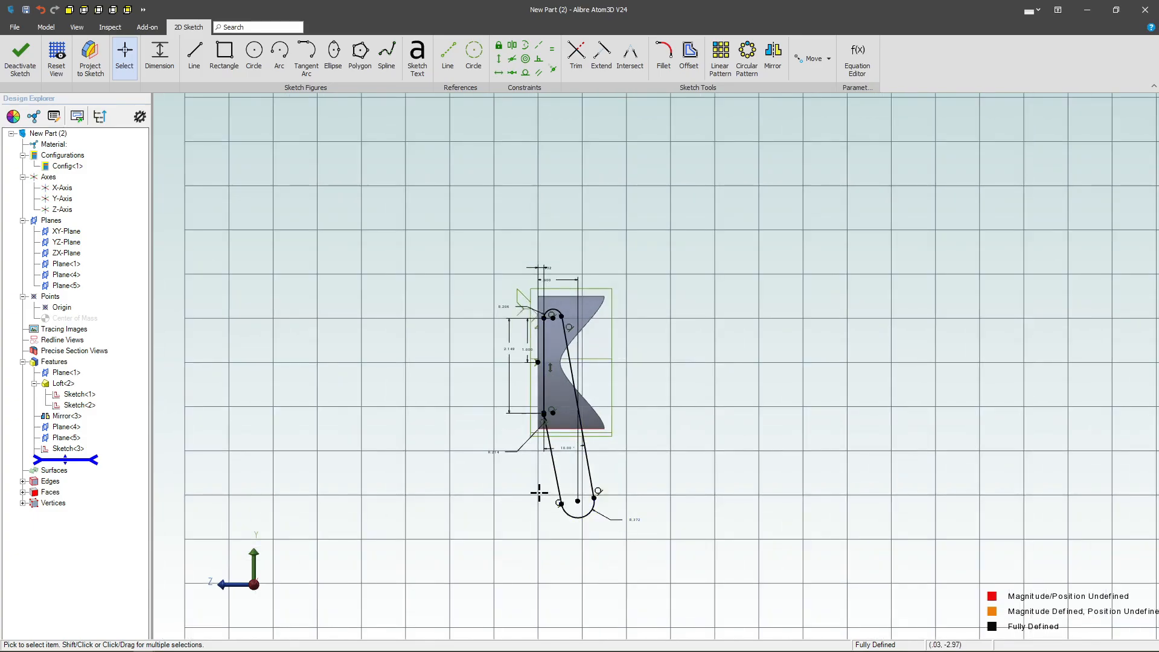
Set the angle between the vertical side and the slanted line to 15°.
scroll(617, 377, "up", 2)
double_click(616, 380)
type("15")
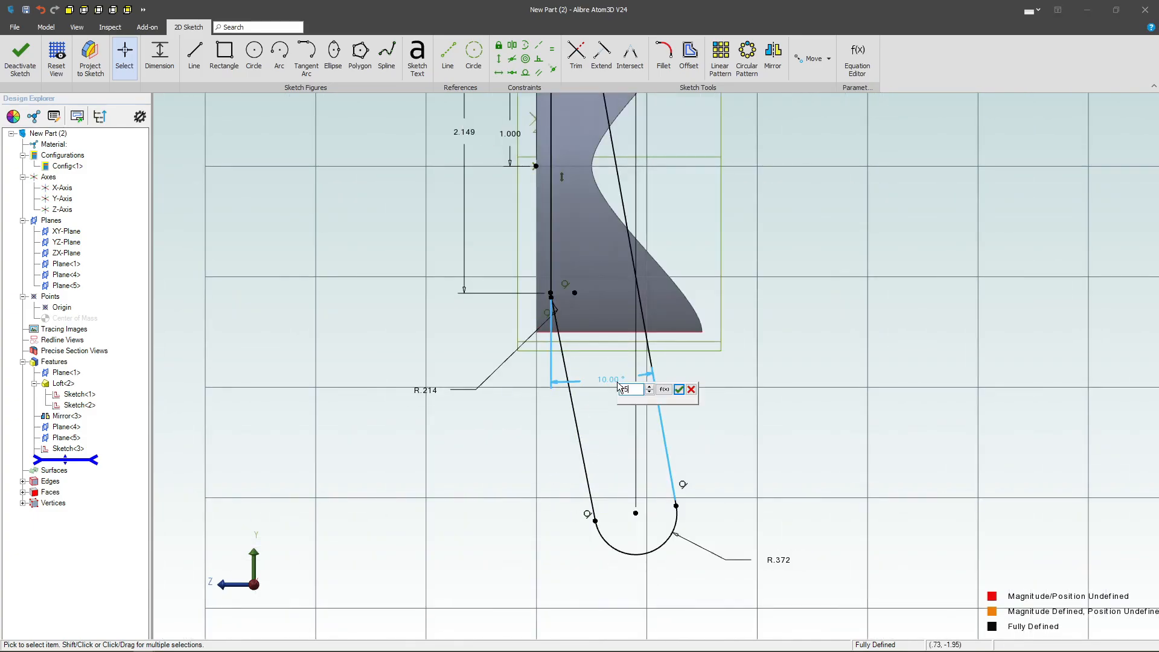
key("Return")
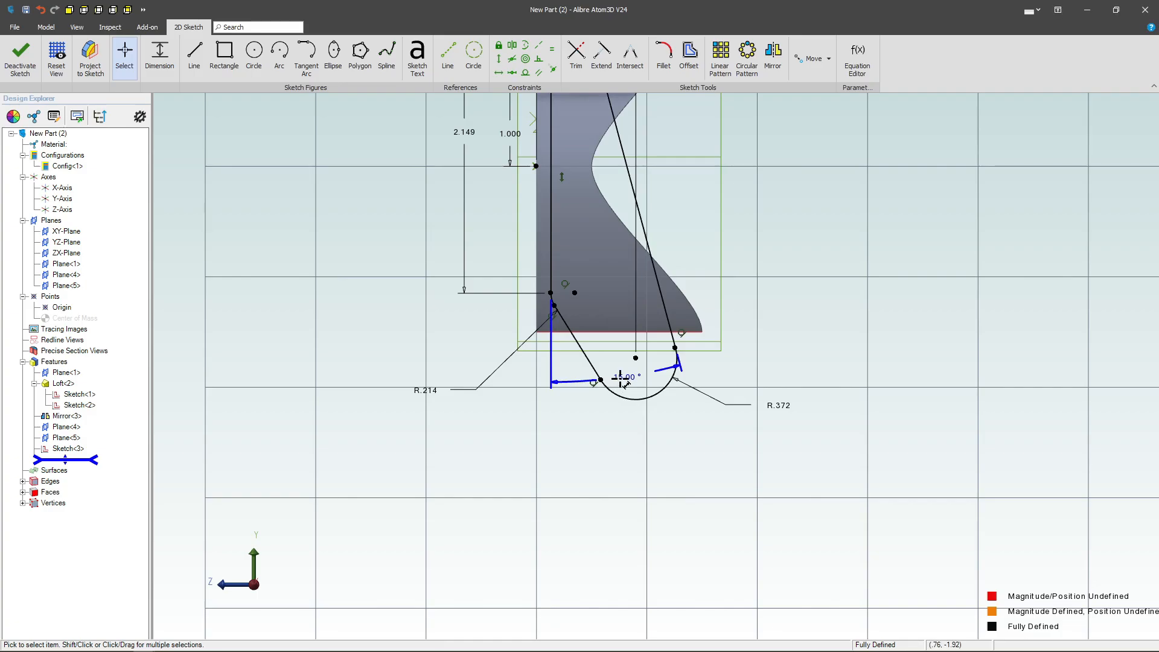
Set the angle between the vertical side and the slanted line to 30°.
double_click(620, 379)
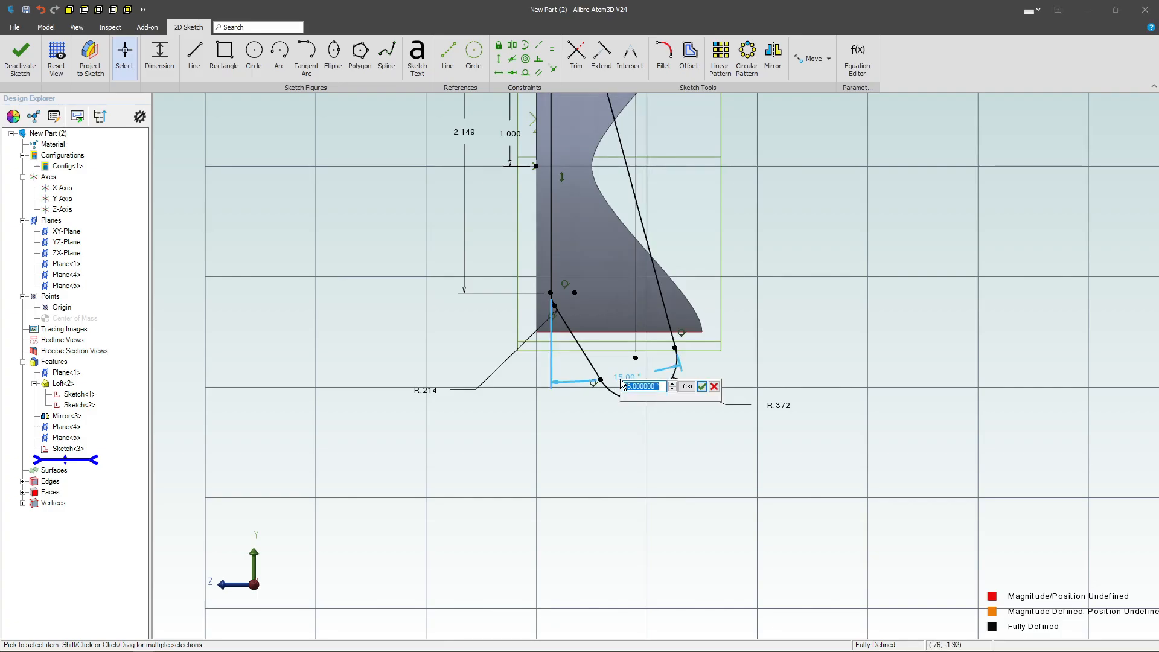
type("30")
key("Return")
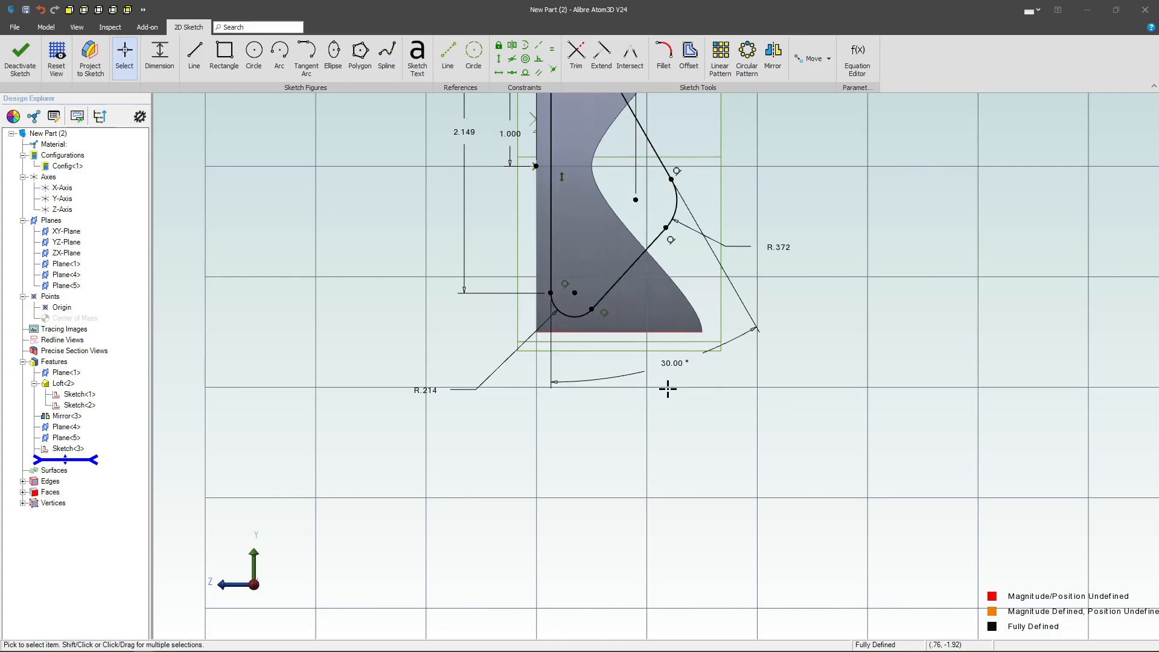
Delete the angle dimension and dimension the lower-right arc's centre vertically from the origin at .742.
scroll(651, 386, "down", 1)
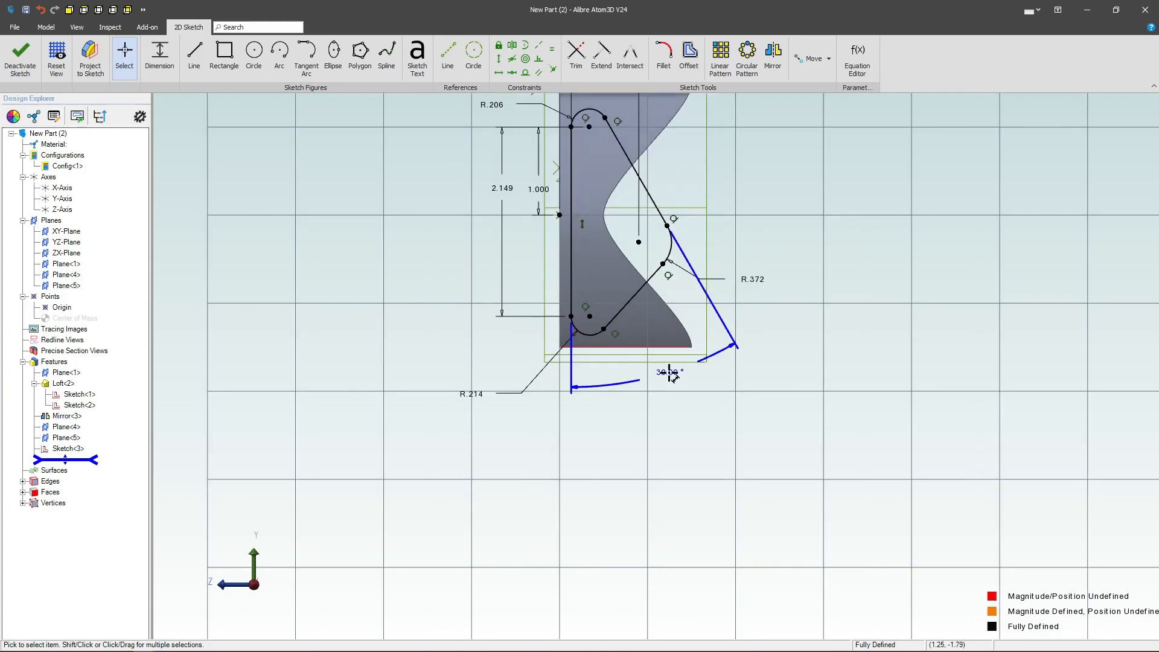
key("Delete")
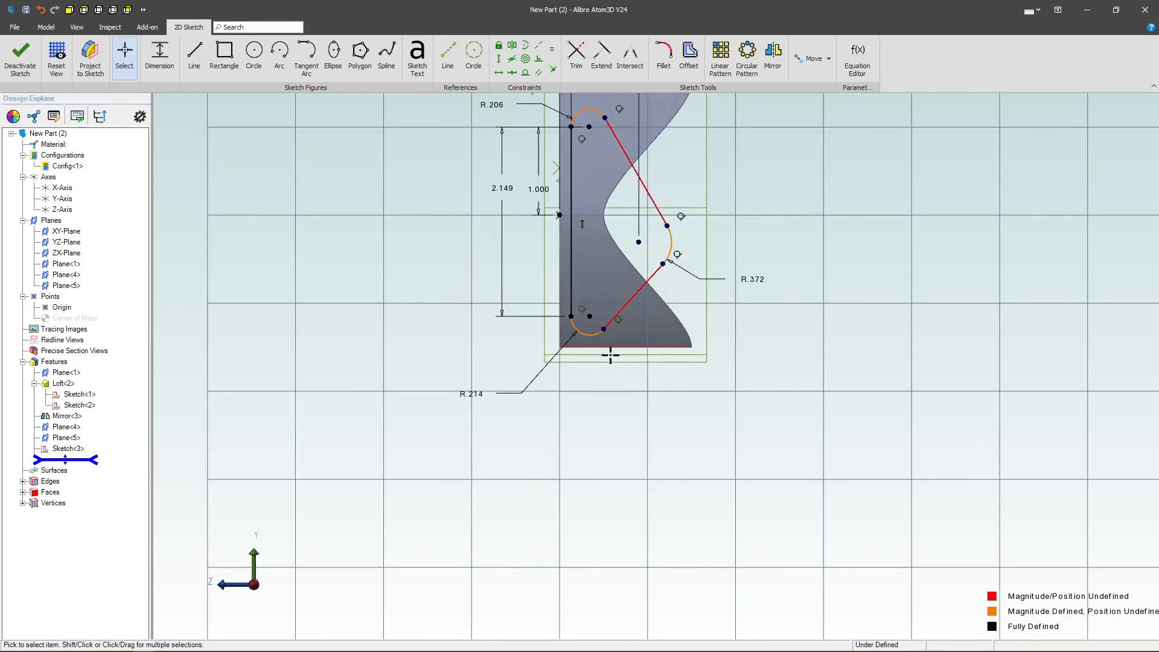
left_click(193, 68)
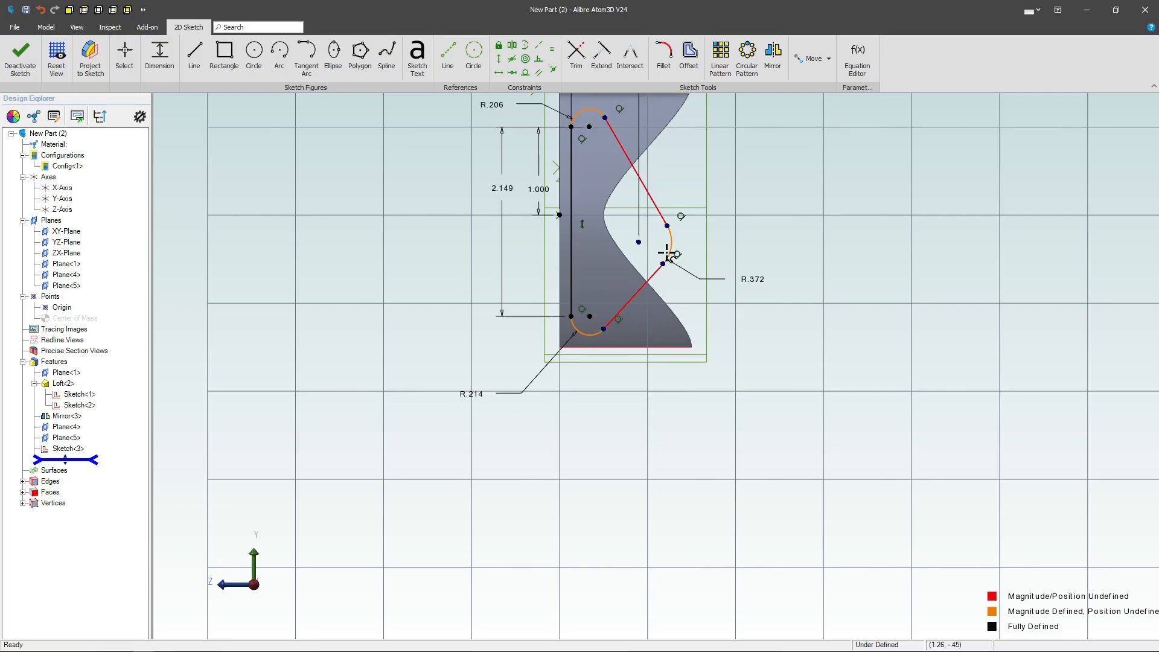
left_click(557, 215)
left_click(447, 236)
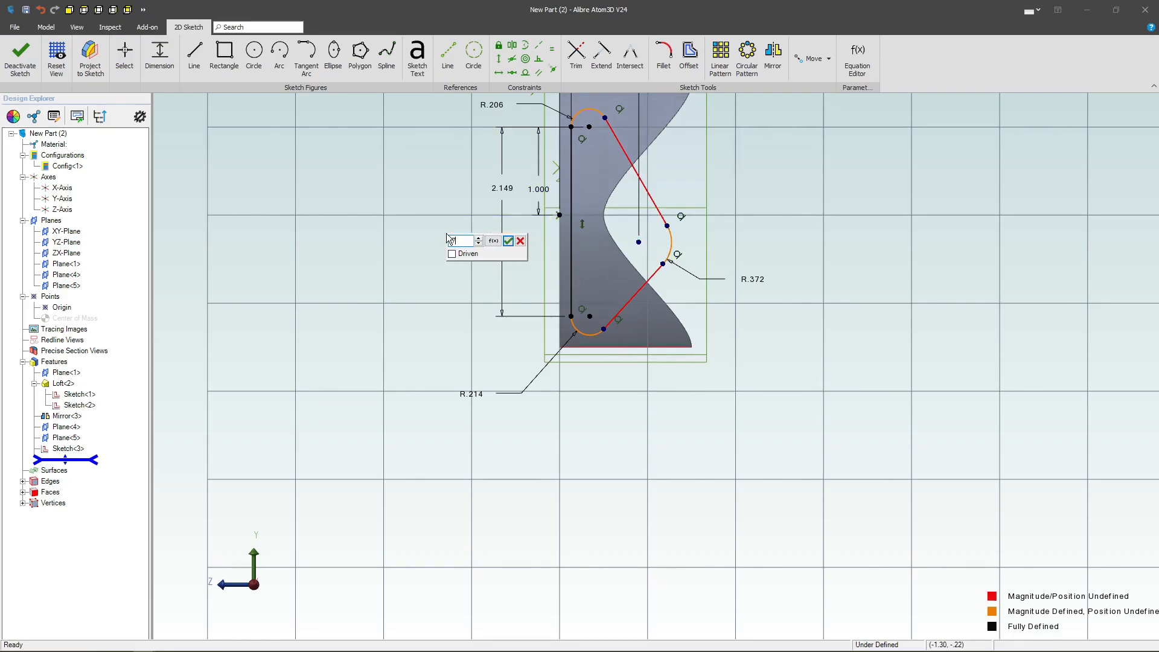
key("Return")
scroll(519, 377, "down", 2)
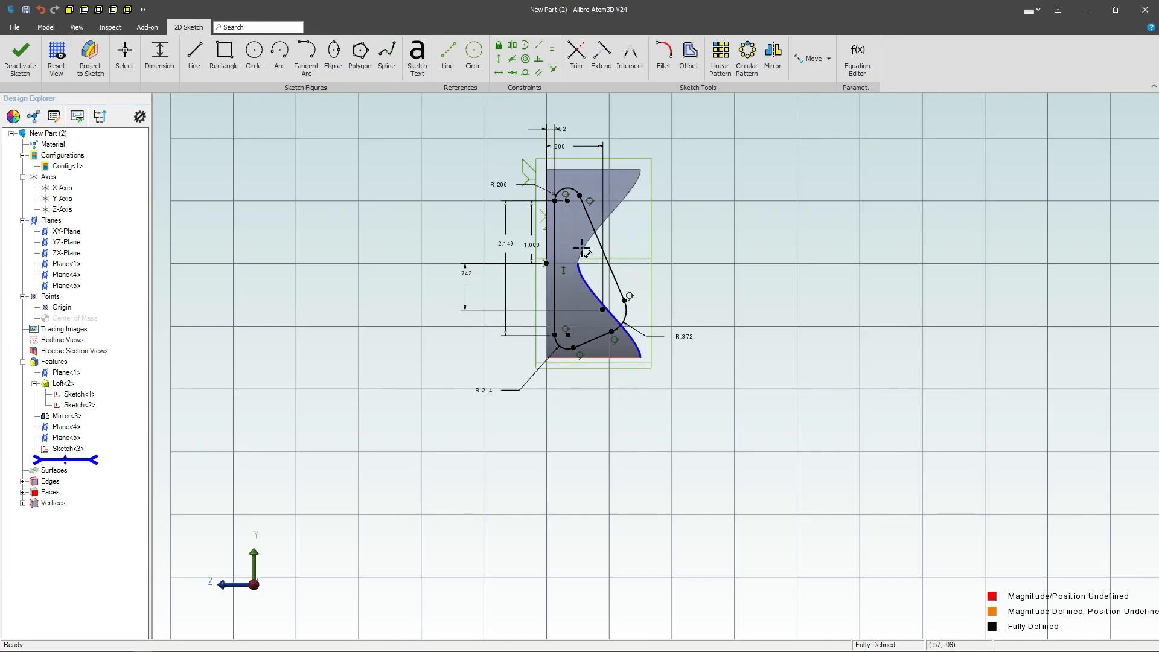
Finish the sketch of the fully dimensioned rounded triangular profile beside the hub segment.
scroll(582, 248, "up", 2)
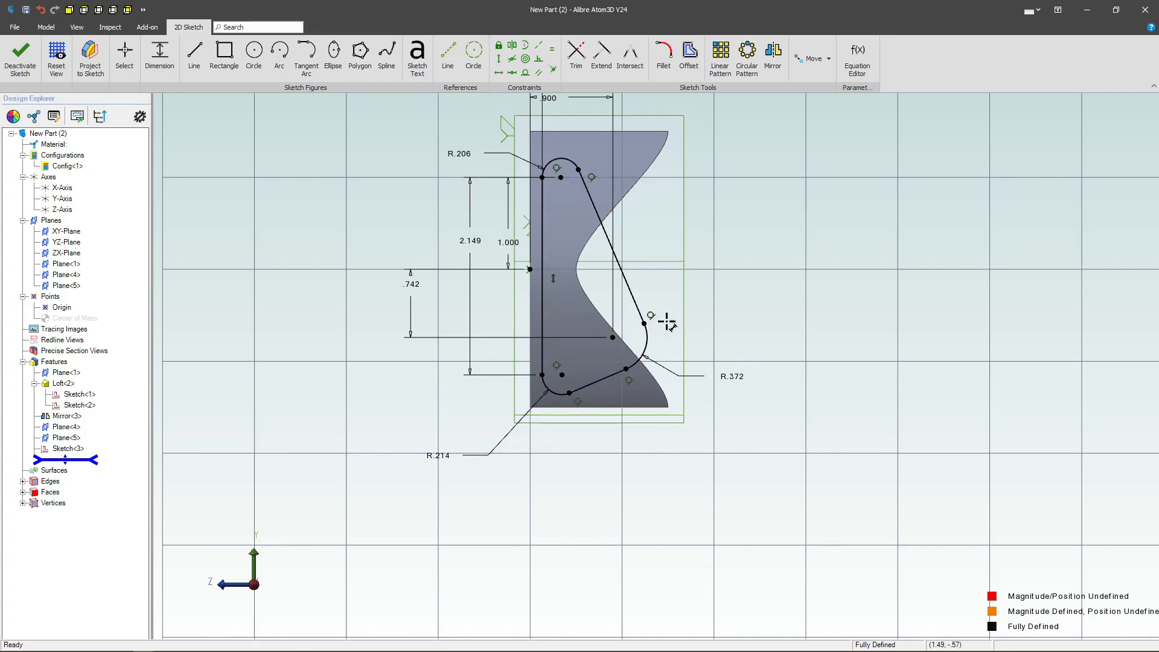
scroll(553, 460, "down", 4)
scroll(593, 290, "up", 2)
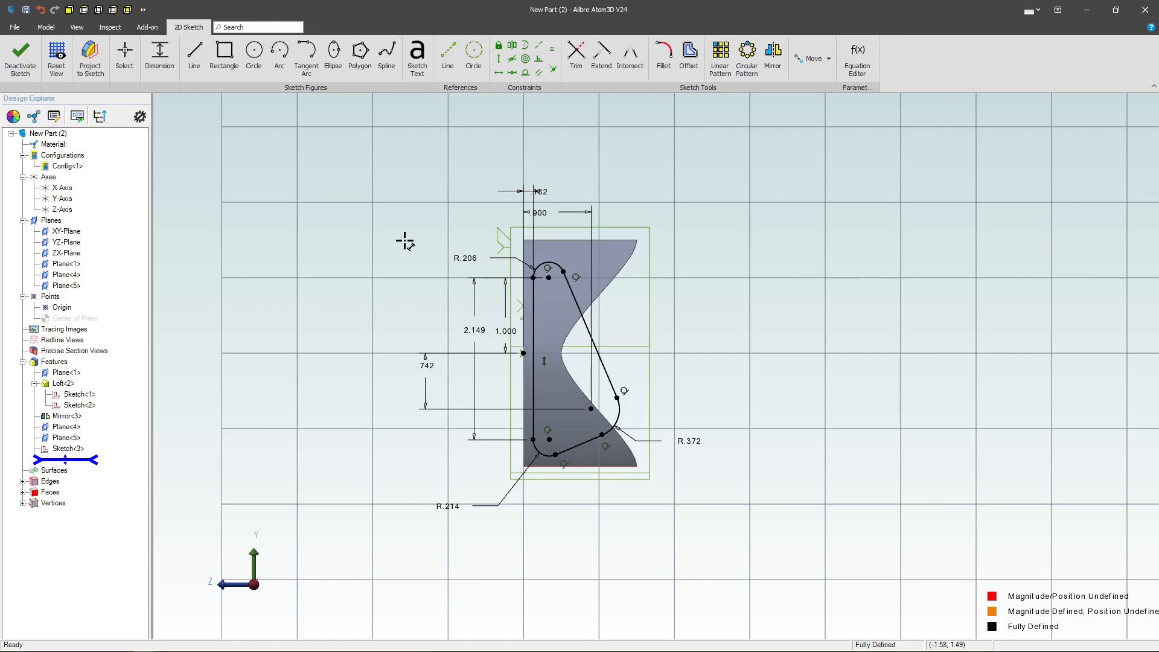
left_click(20, 58)
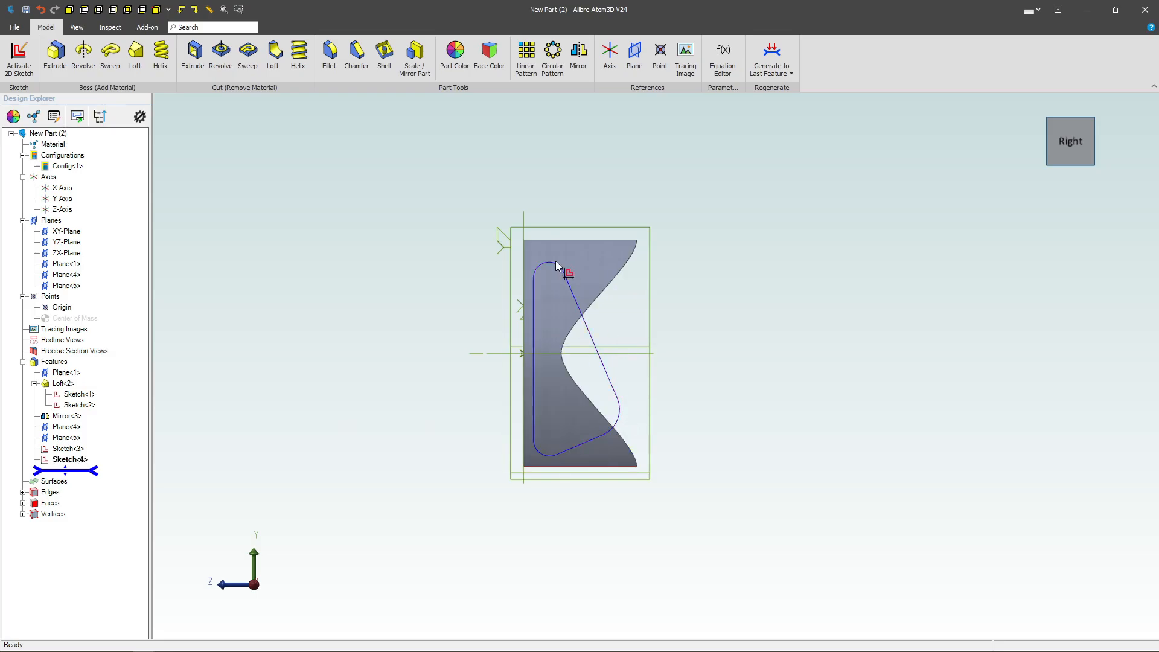
Reopen Sketch<3> to review its dimensions, close it and roll the feature history forward past Sketch<4>.
right_click(80, 448)
left_click(137, 454)
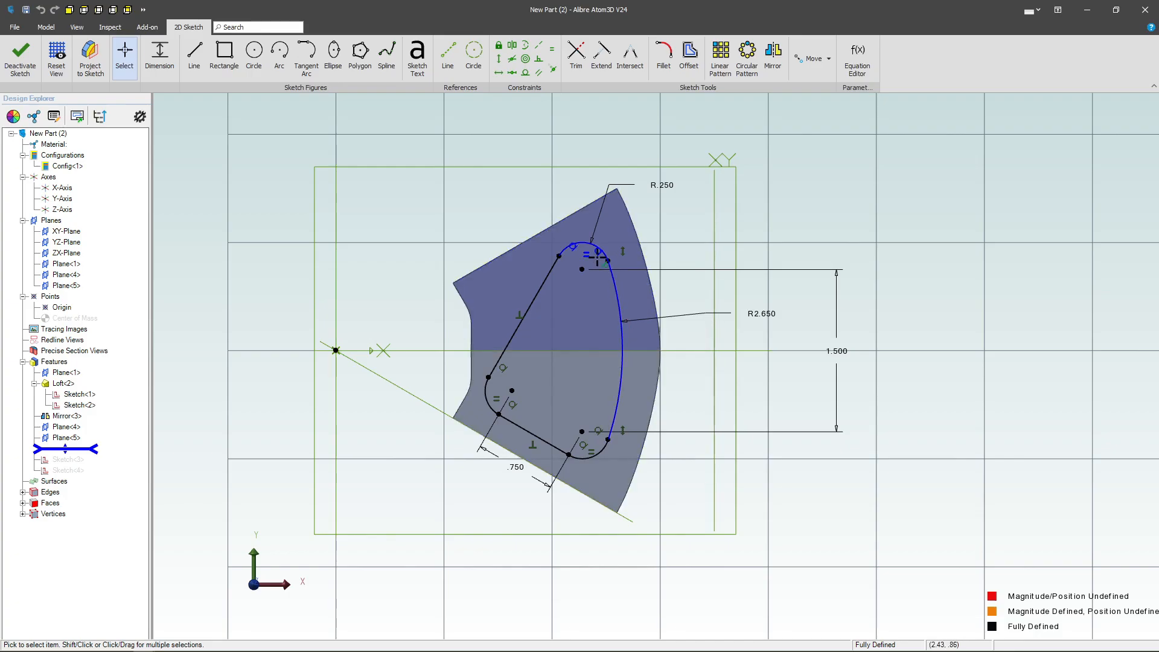
left_click(19, 66)
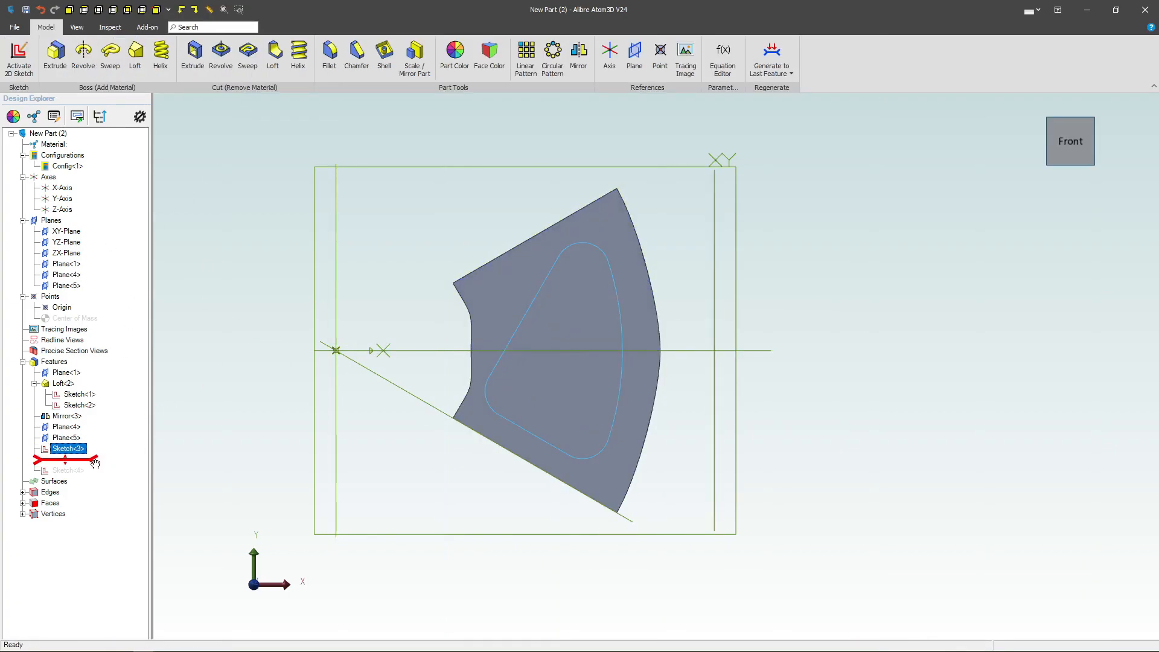
left_click_drag(94, 462, 91, 471)
Reopen Sketch<4> to review the profile's dimensions and radii, and close the sketch again.
left_click(67, 461)
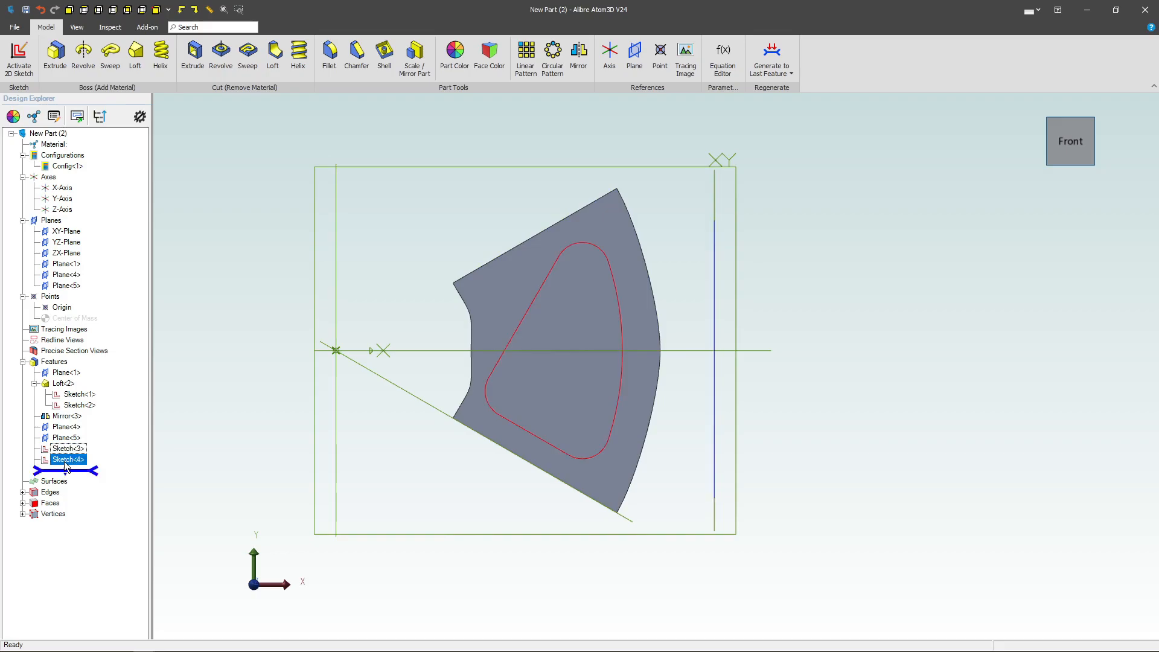
right_click(66, 466)
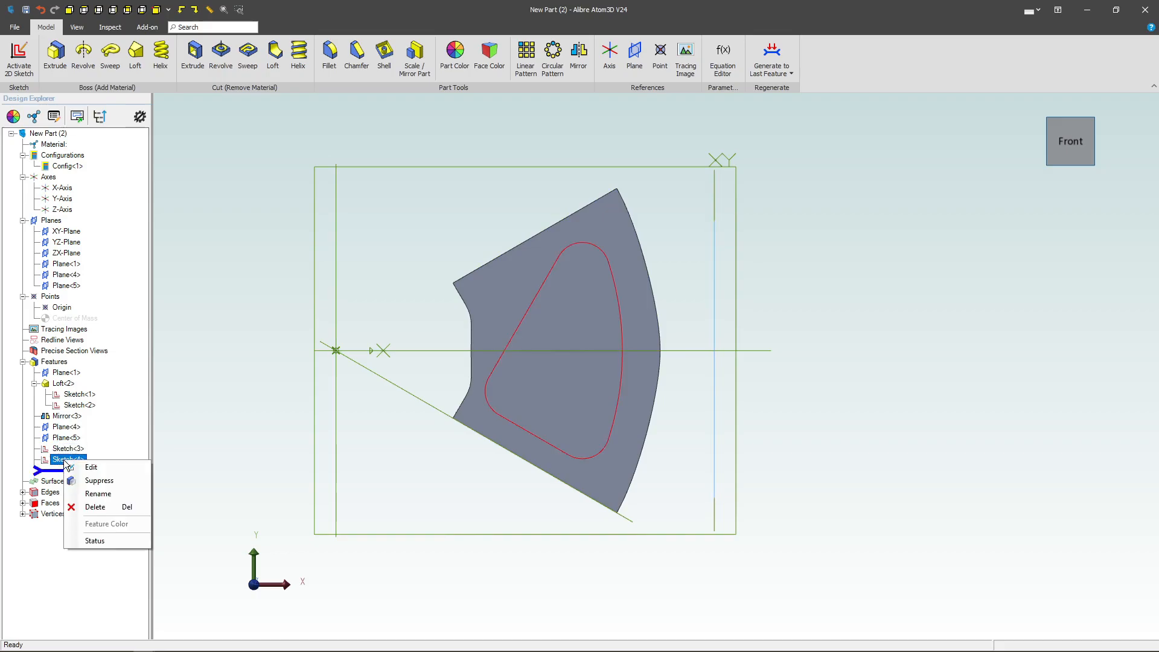
left_click(97, 466)
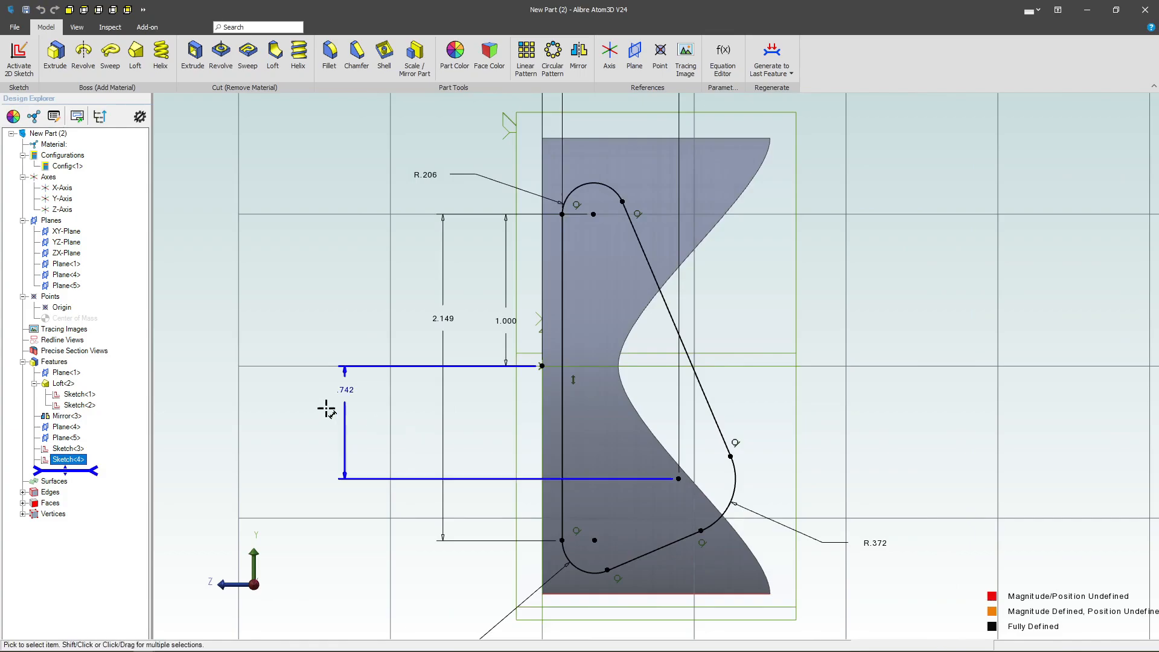
scroll(333, 287, "down", 2)
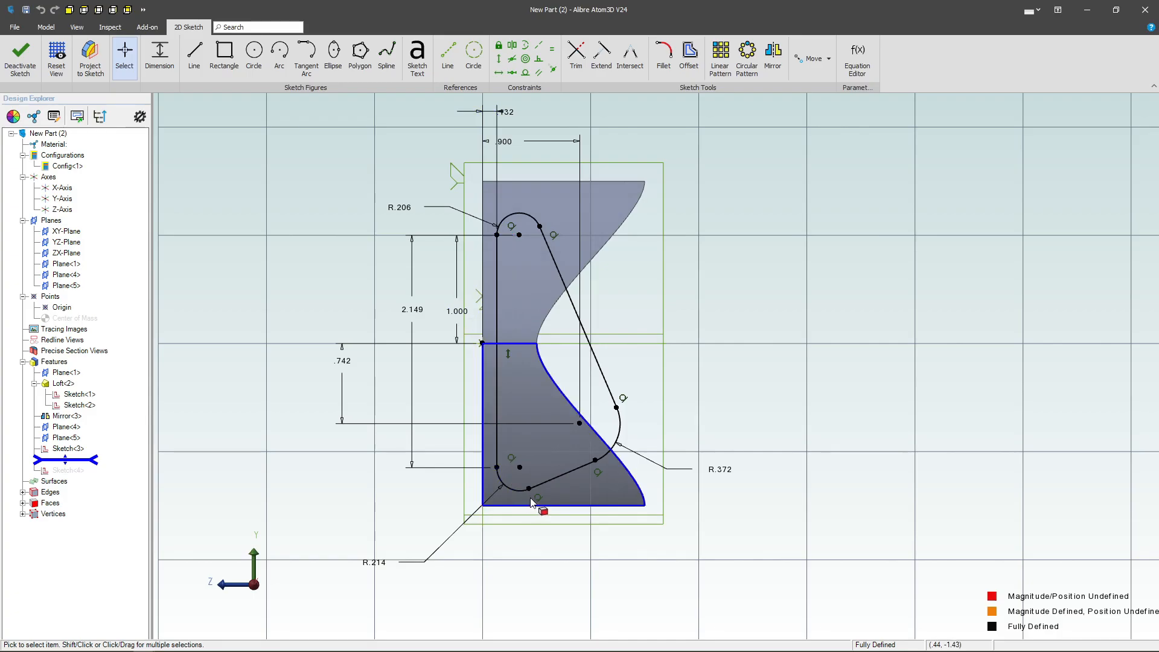
scroll(519, 512, "down", 2)
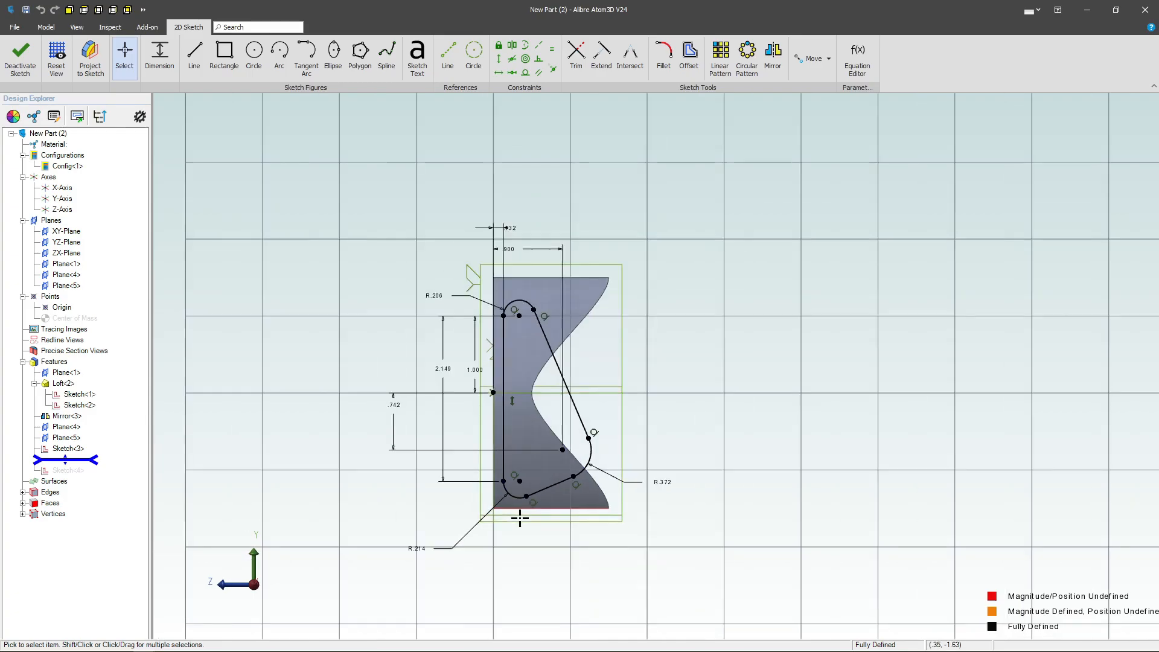
left_click(17, 59)
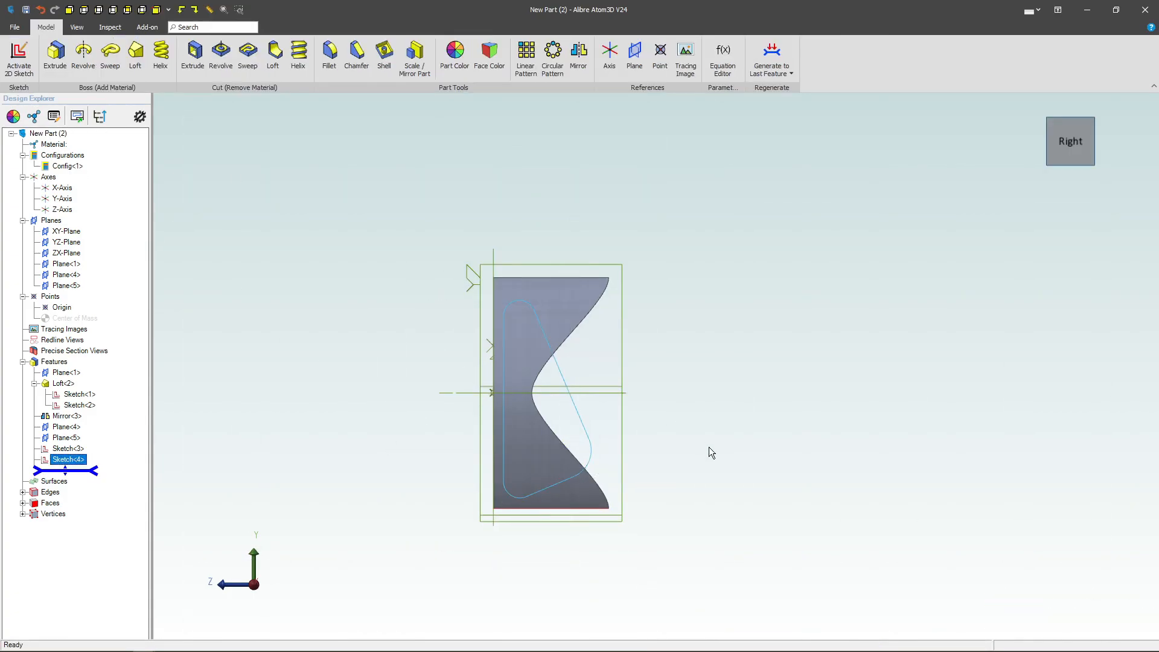
Start a new 2D sketch on Plane<5>, the plane farthest from the hub segment.
right_click(646, 413)
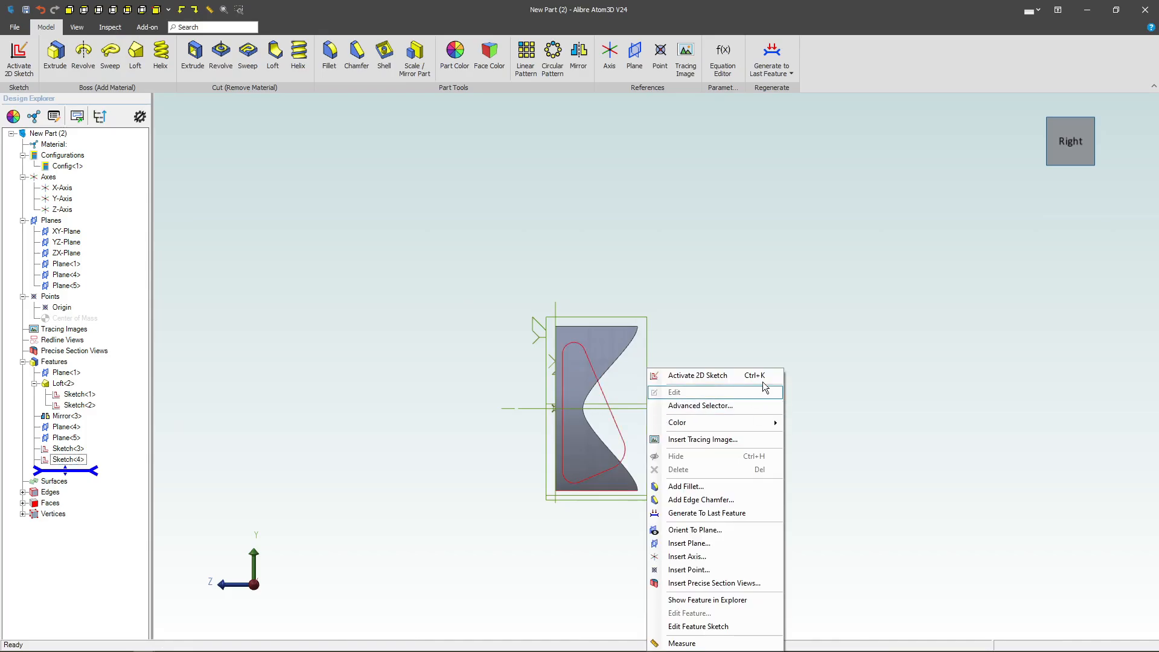
middle_click_drag(828, 380, 757, 350)
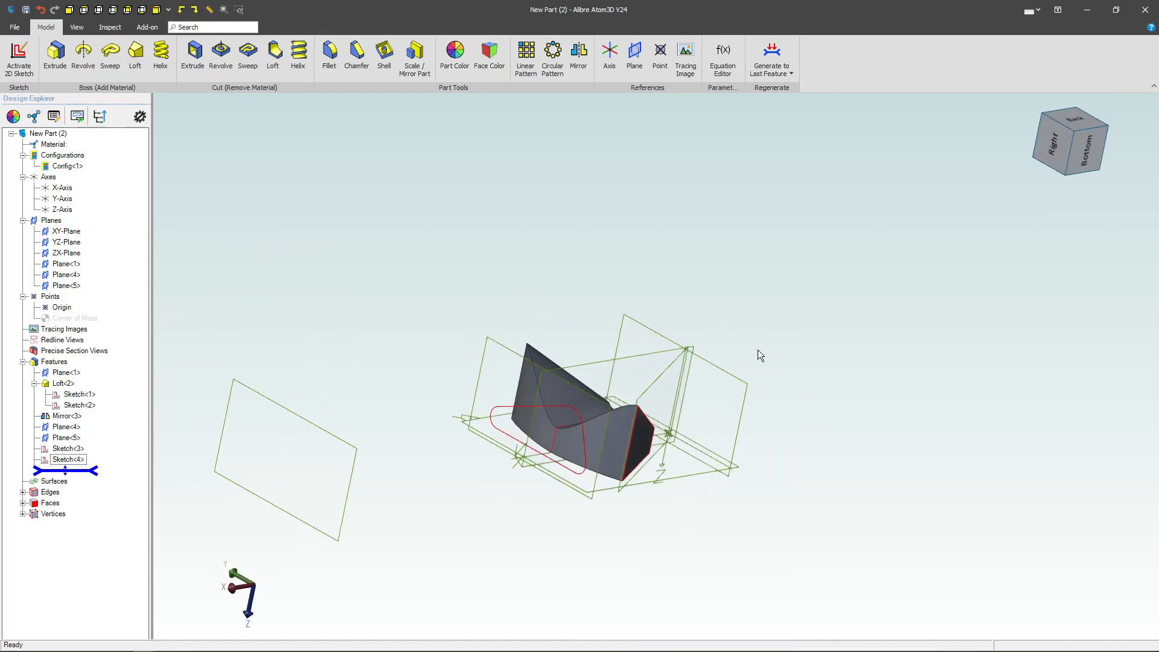
left_click(324, 425)
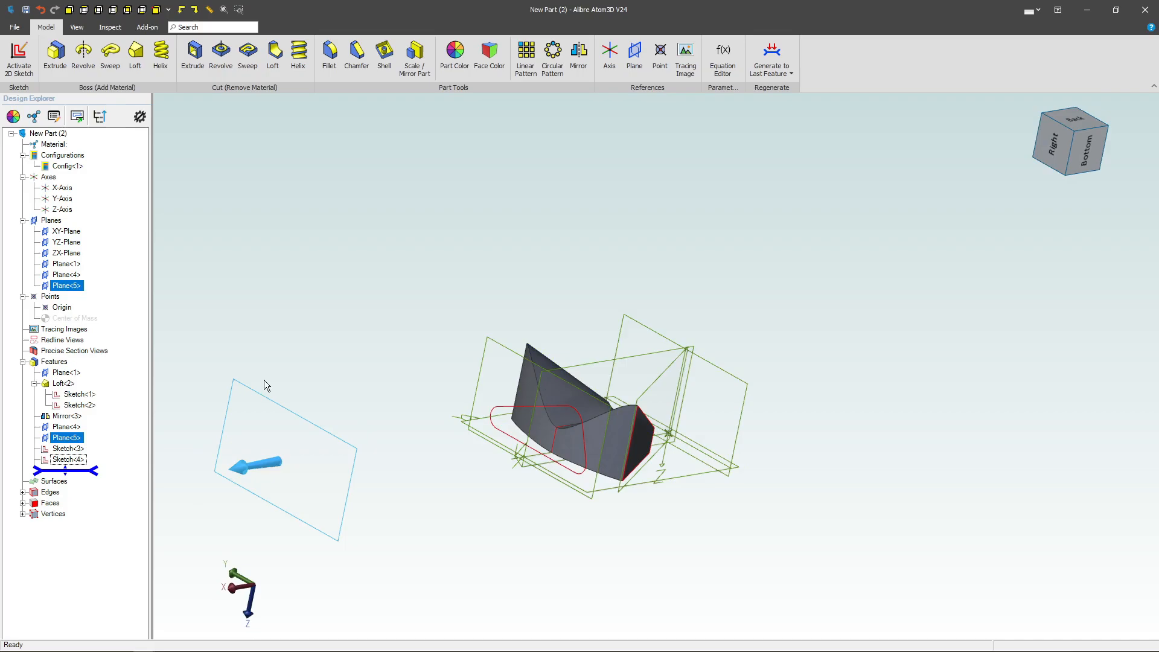
left_click(10, 53)
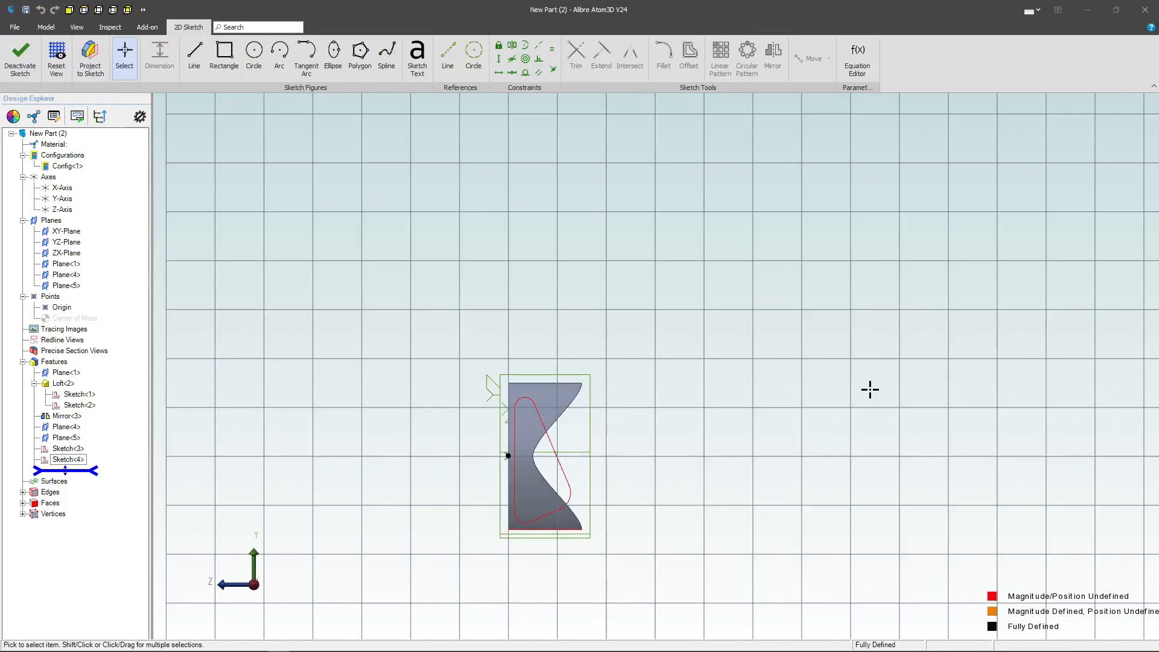
Sketch three separate outward-facing arcs as triangle corners above and beside the hub segment, the upper-left one about 1.8 in radius.
scroll(455, 451, "down", 2)
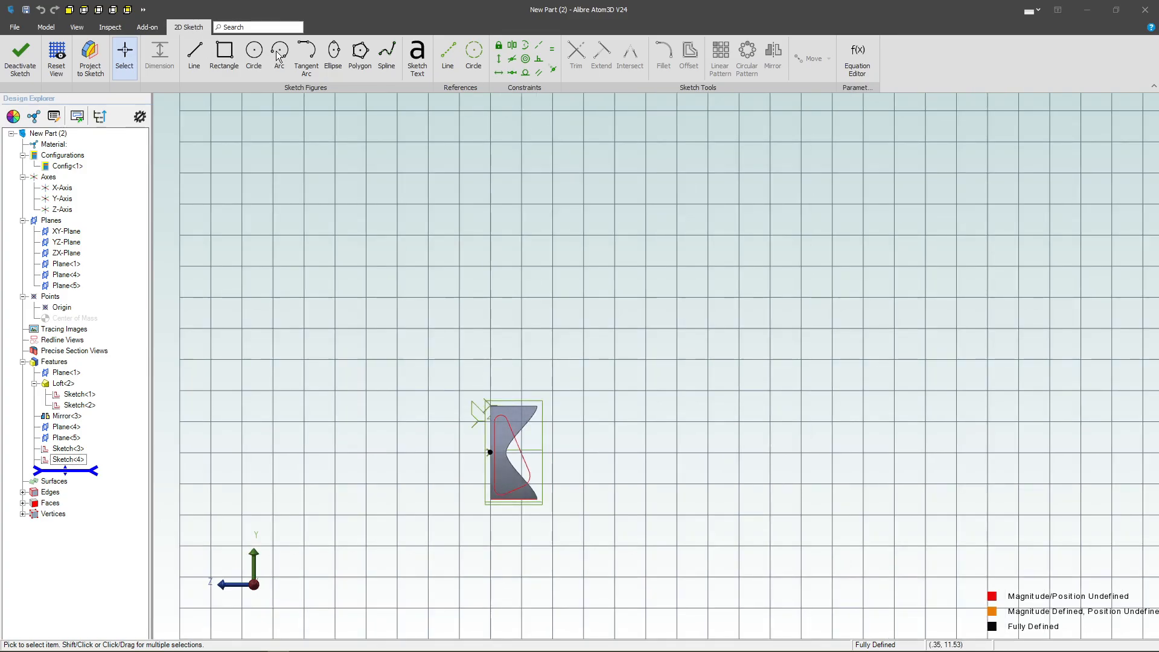
left_click(278, 53)
left_click(589, 278)
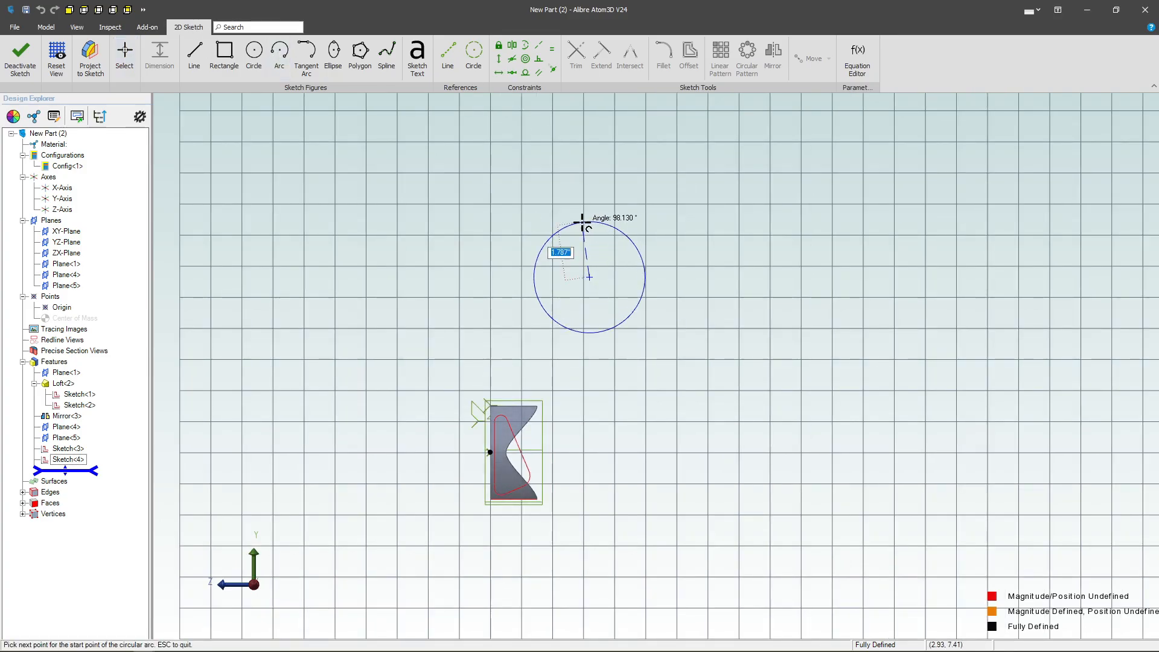
left_click(582, 222)
left_click(537, 259)
left_click(668, 278)
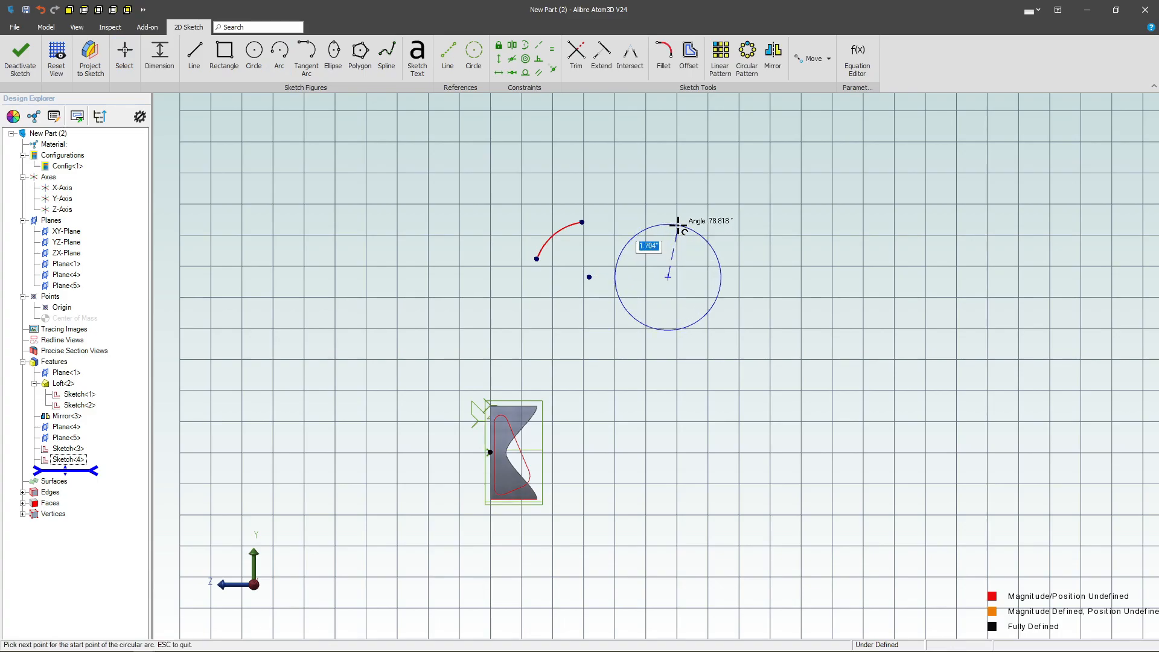
left_click(677, 219)
left_click(717, 308)
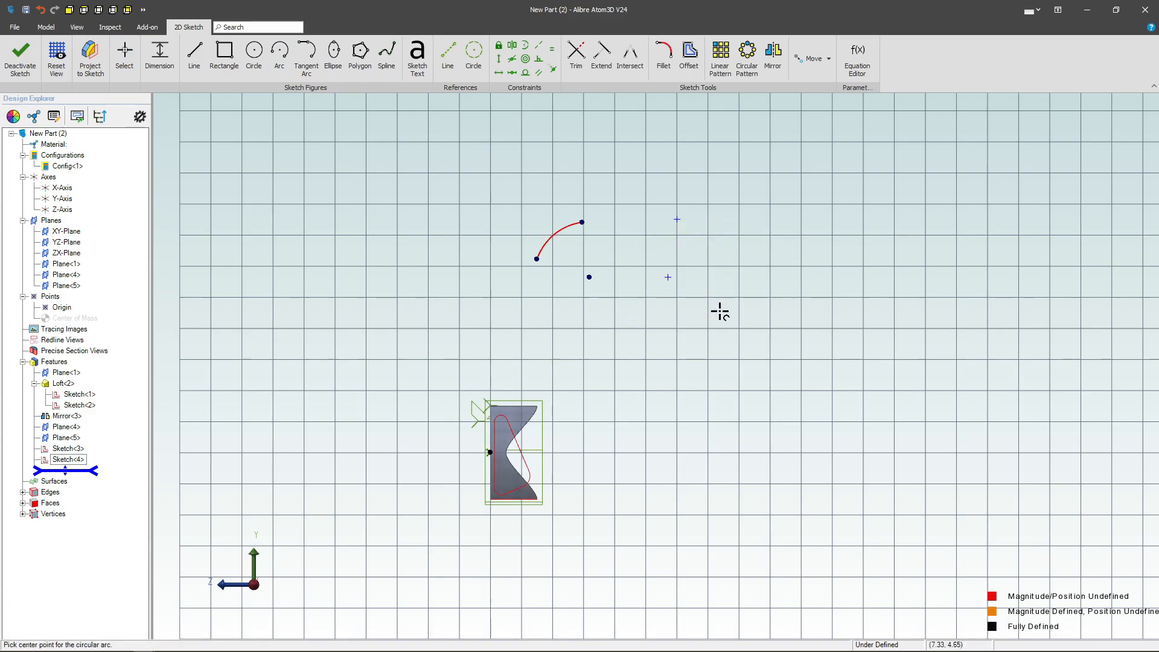
left_click(612, 391)
left_click(632, 437)
left_click(517, 382)
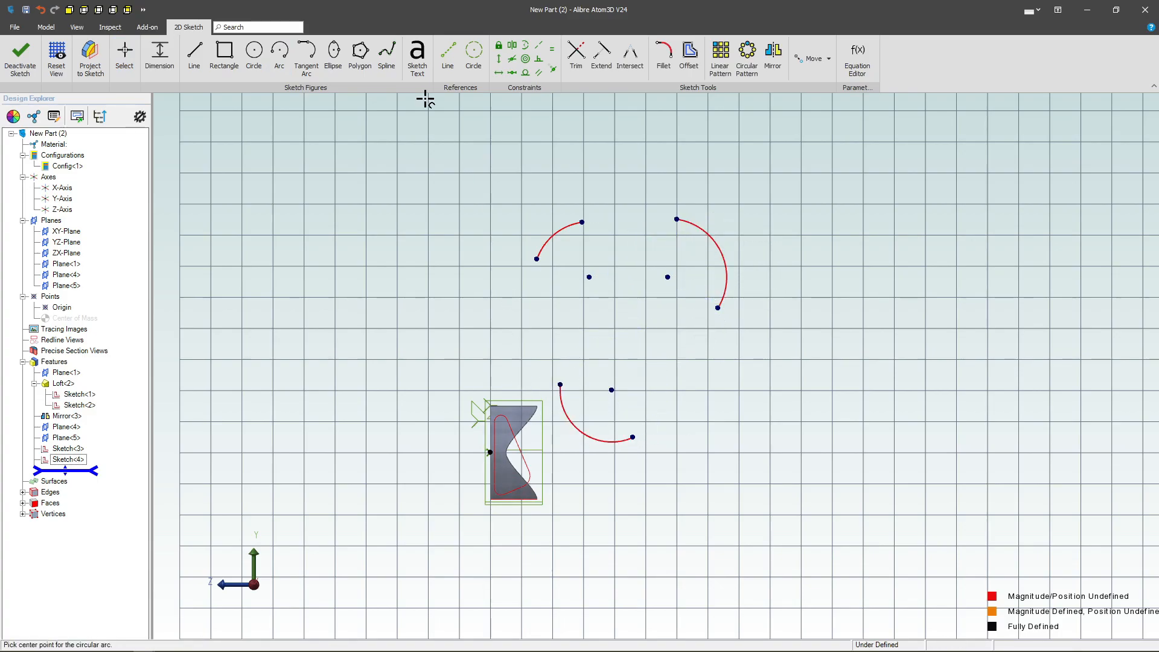
Connect the endpoints of the three arcs with straight lines to close the rounded triangular profile.
left_click(194, 54)
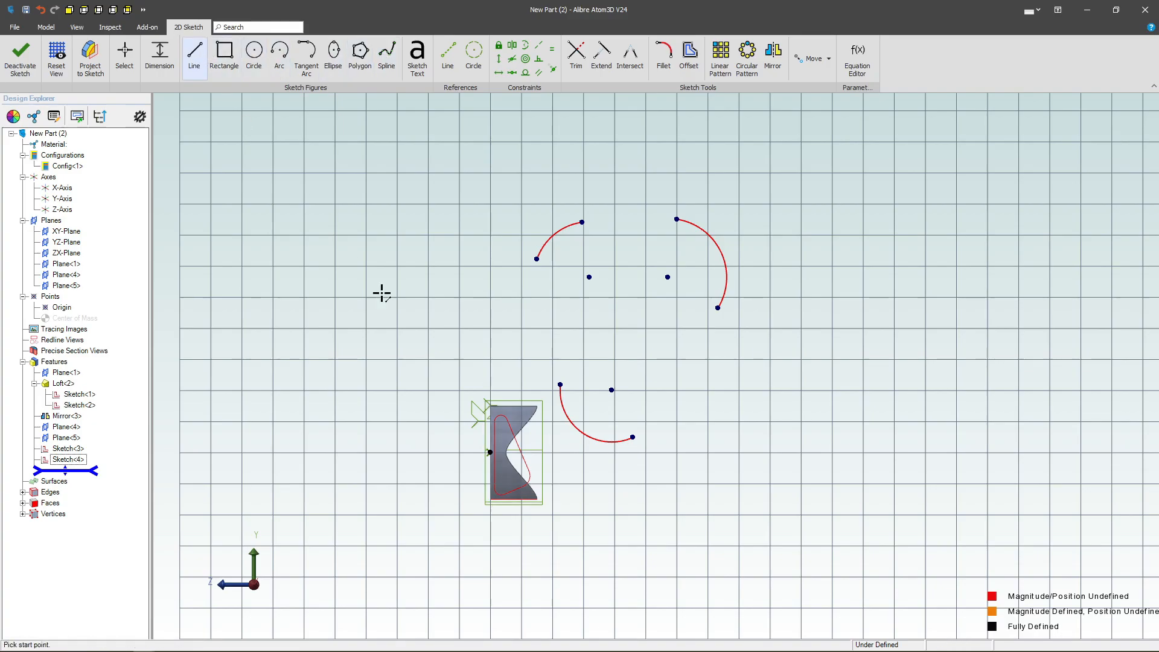
left_click(560, 385)
left_click(537, 259)
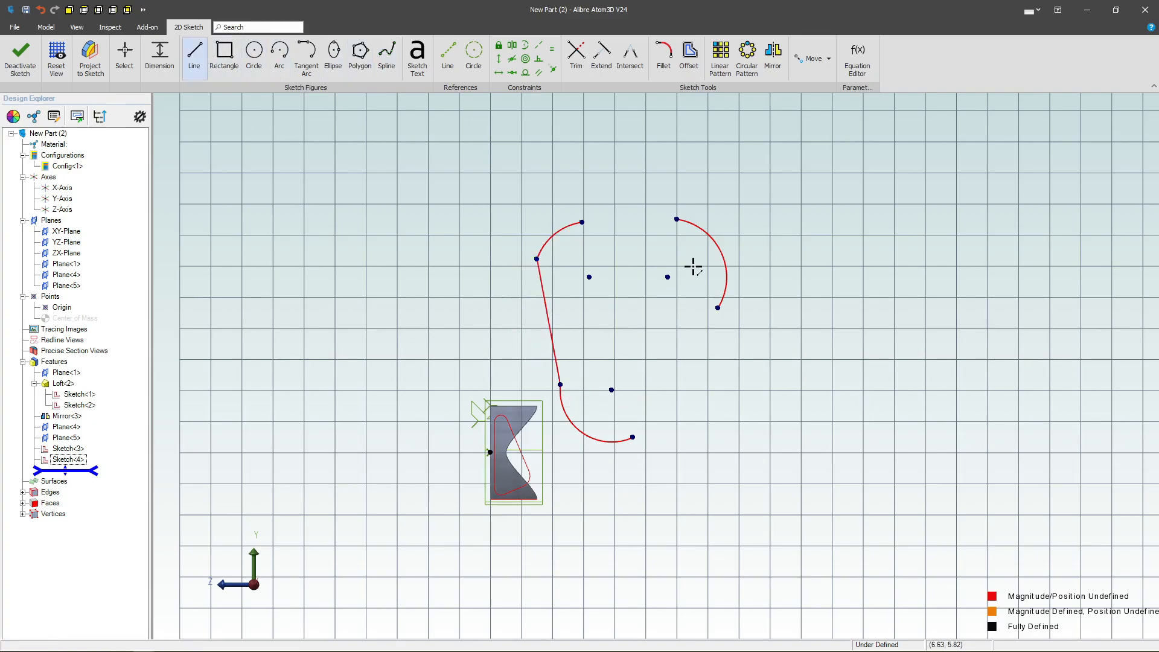
left_click(581, 222)
left_click(677, 219)
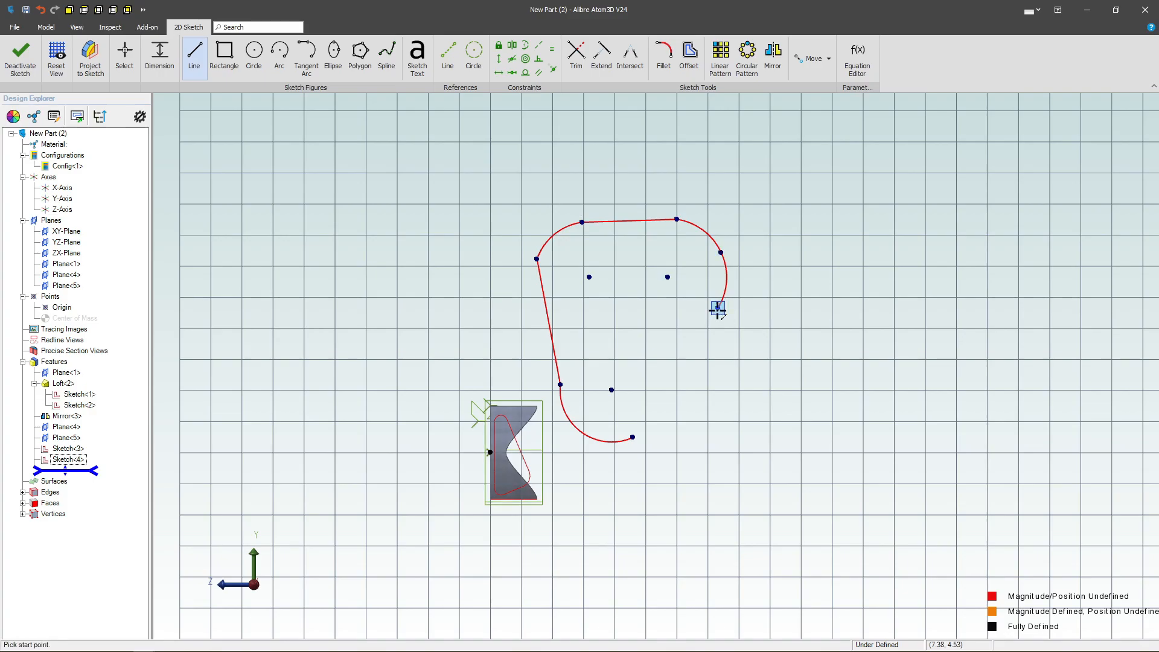
left_click(718, 308)
left_click(633, 436)
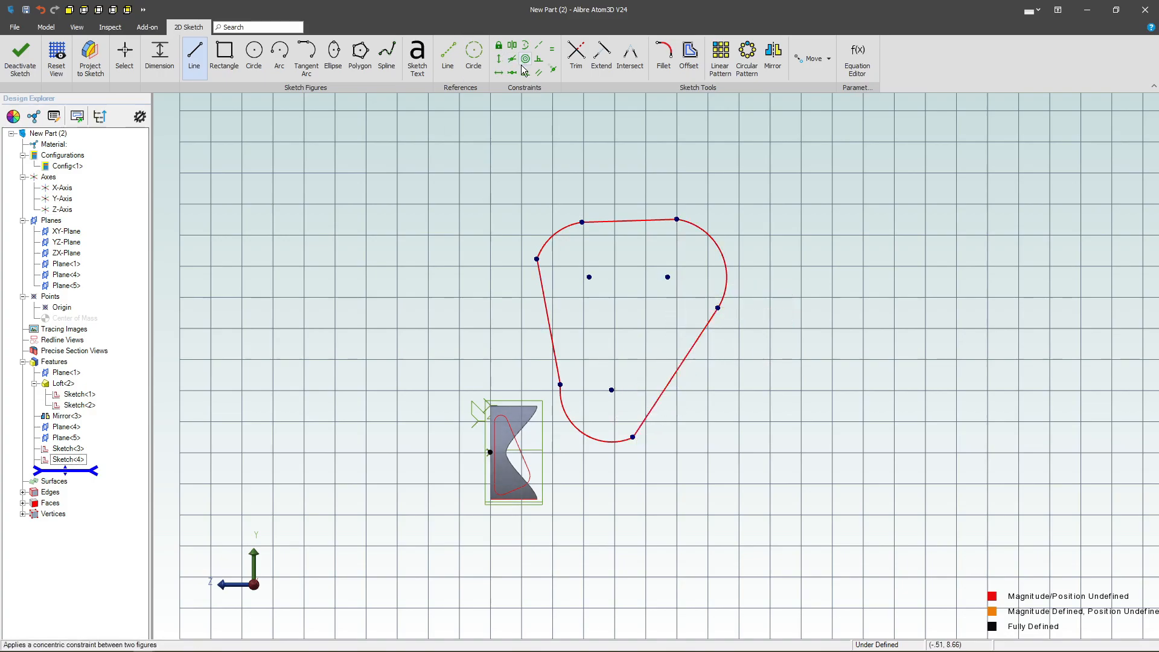
Make the profile's upper line tangent to both the upper-left and the upper-right arc.
key("Escape")
left_click(570, 227)
key("t")
left_click(601, 222)
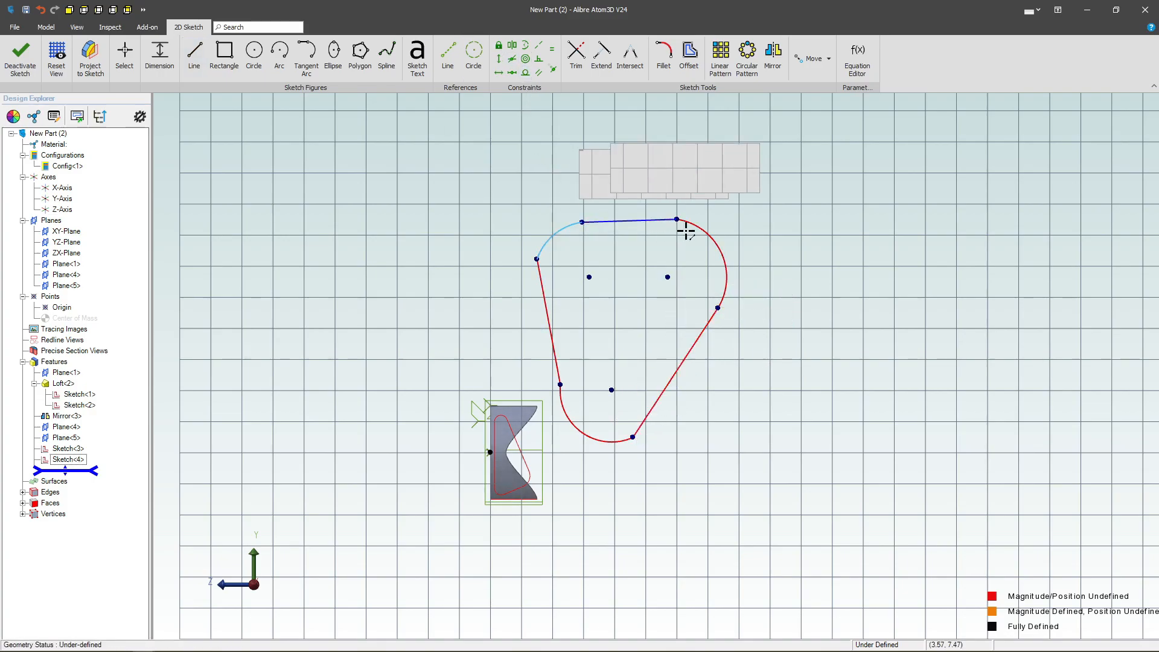
left_click(701, 226)
left_click(701, 223)
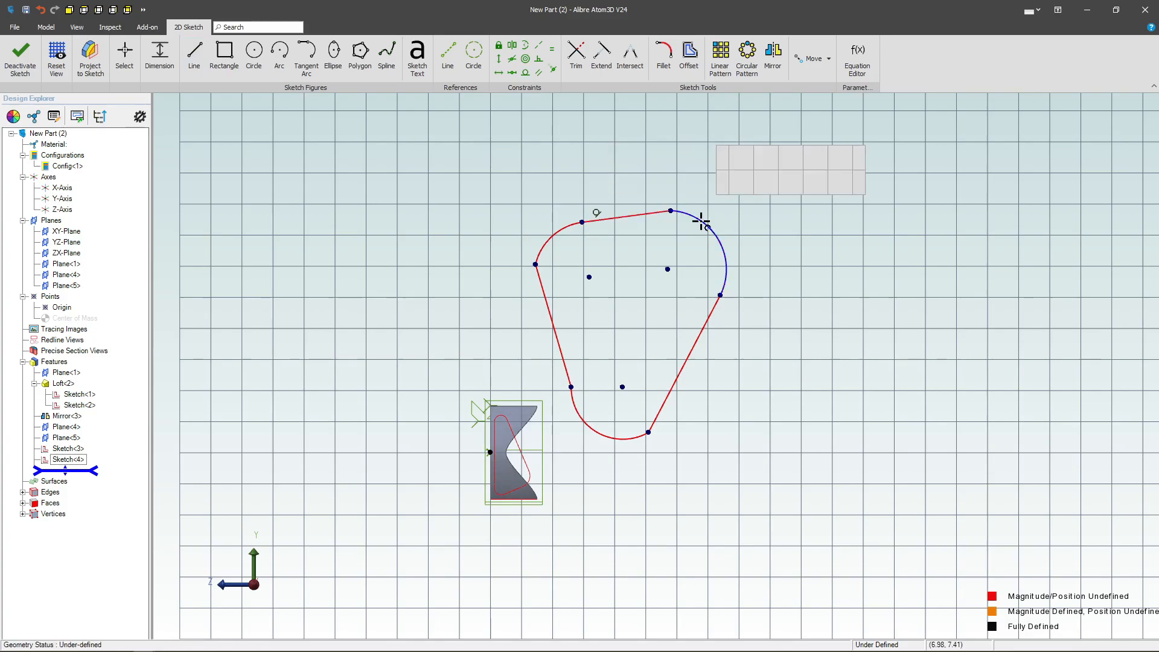
left_click(651, 213)
Make the profile's right-hand line tangent to the upper-right arc and the lower arc.
left_click(726, 259)
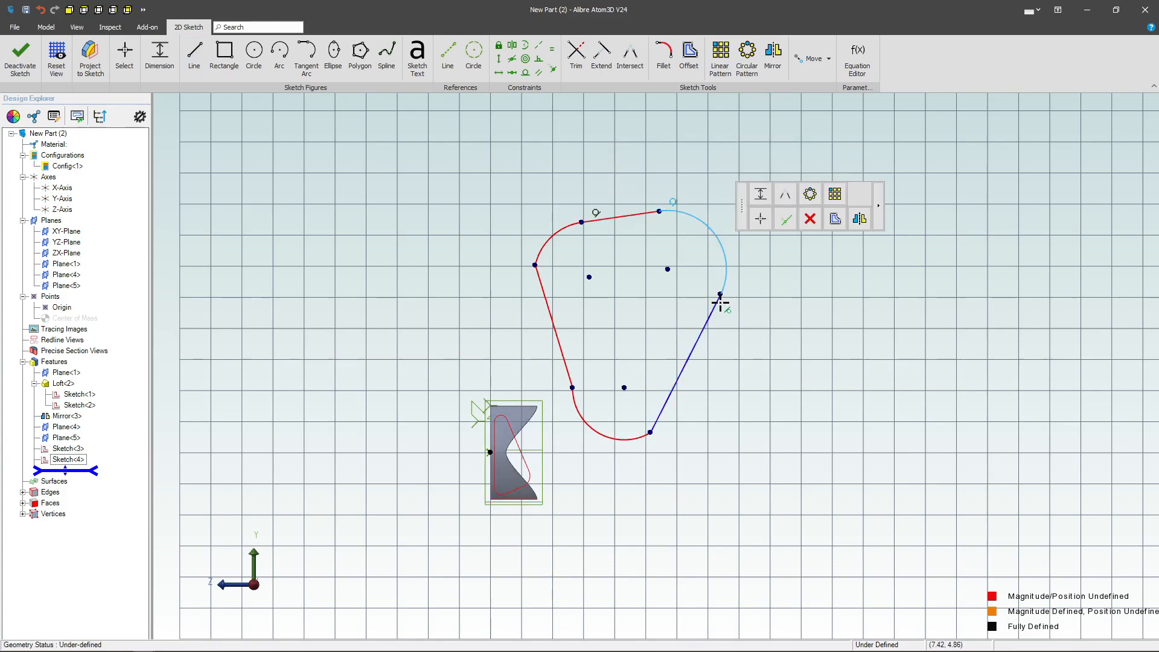
key("t")
left_click(708, 324)
left_click(639, 437)
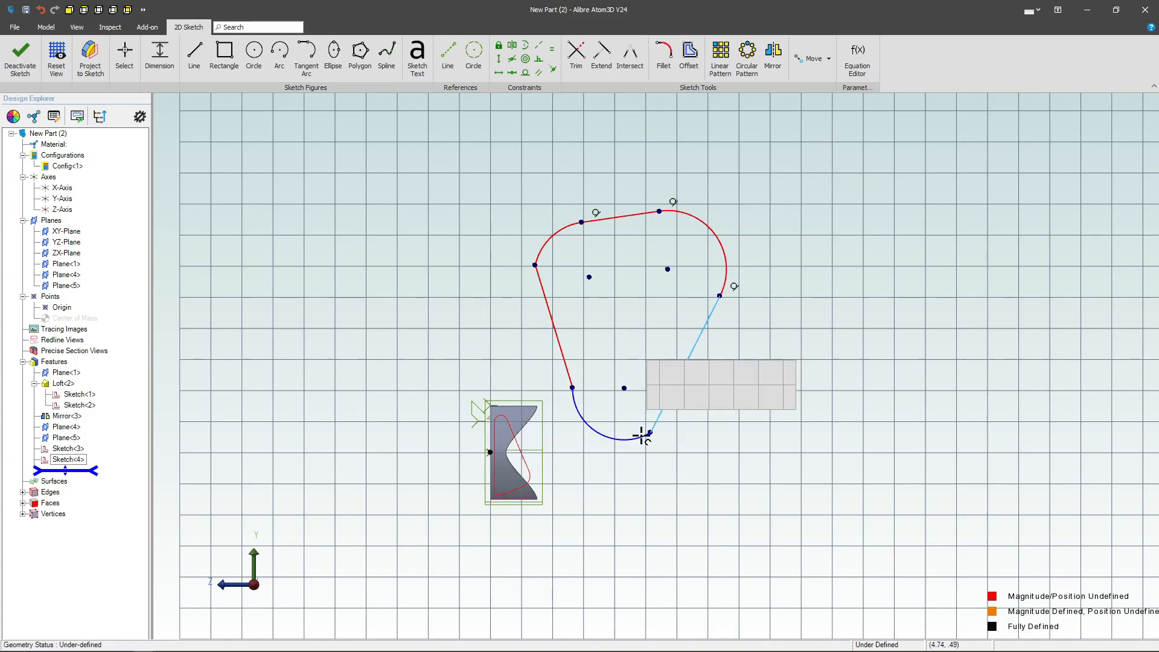
left_click(655, 421)
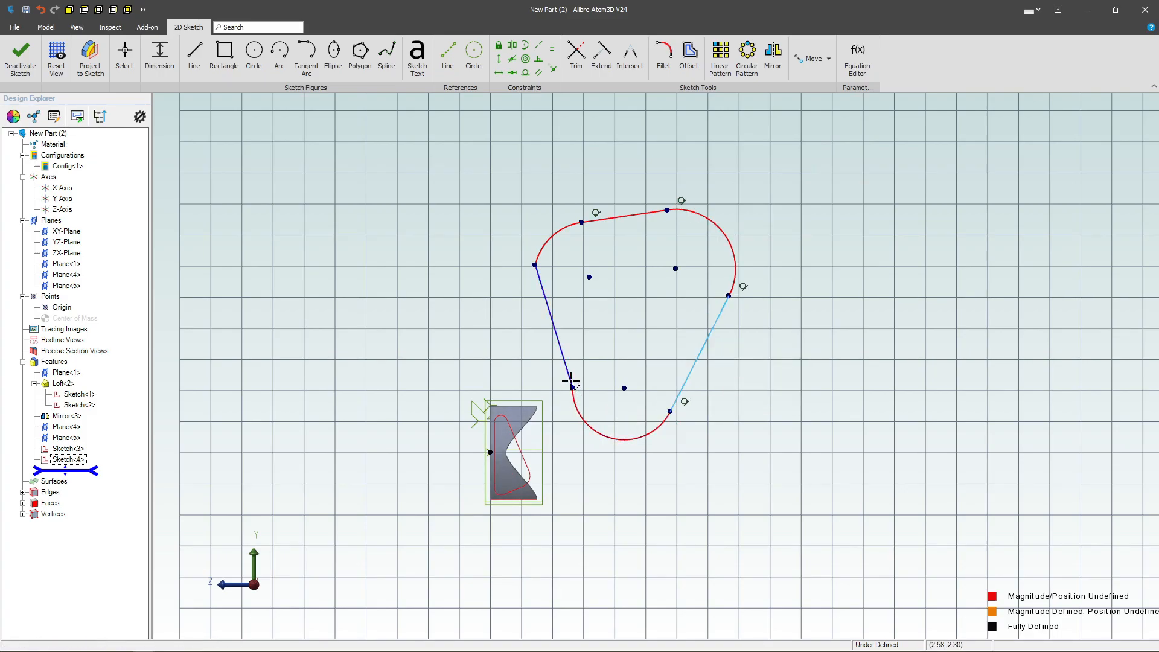
Make the profile's left-hand line tangent to the lower arc and the upper-left arc.
left_click(571, 383)
left_click(576, 409)
left_click(544, 294)
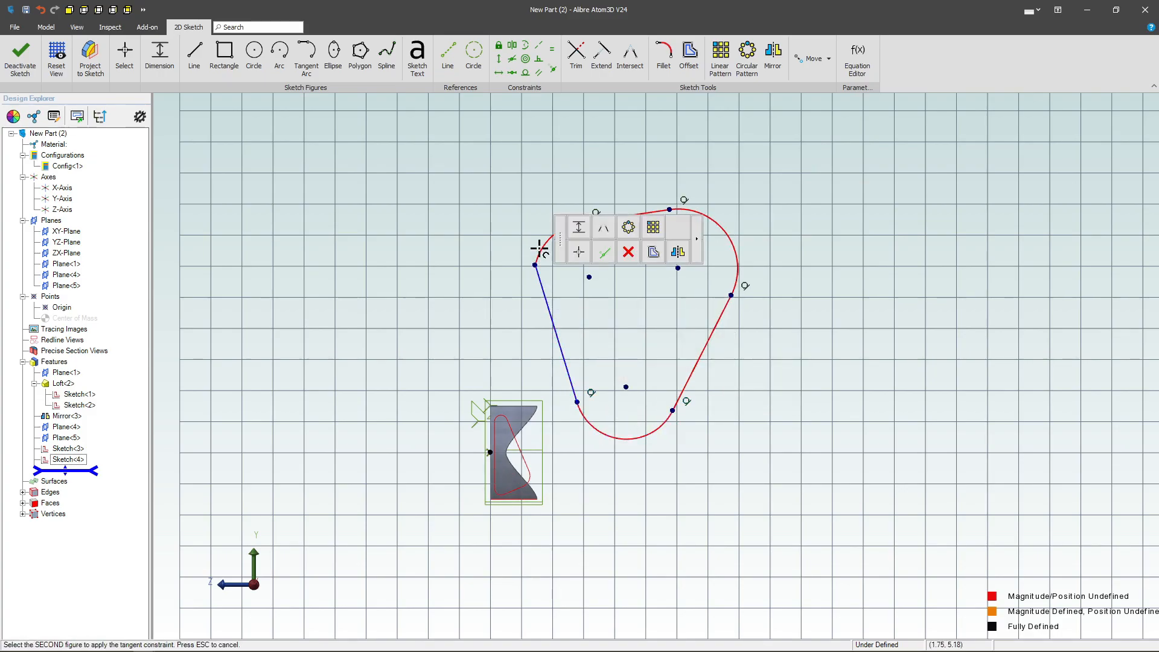
left_click(543, 247)
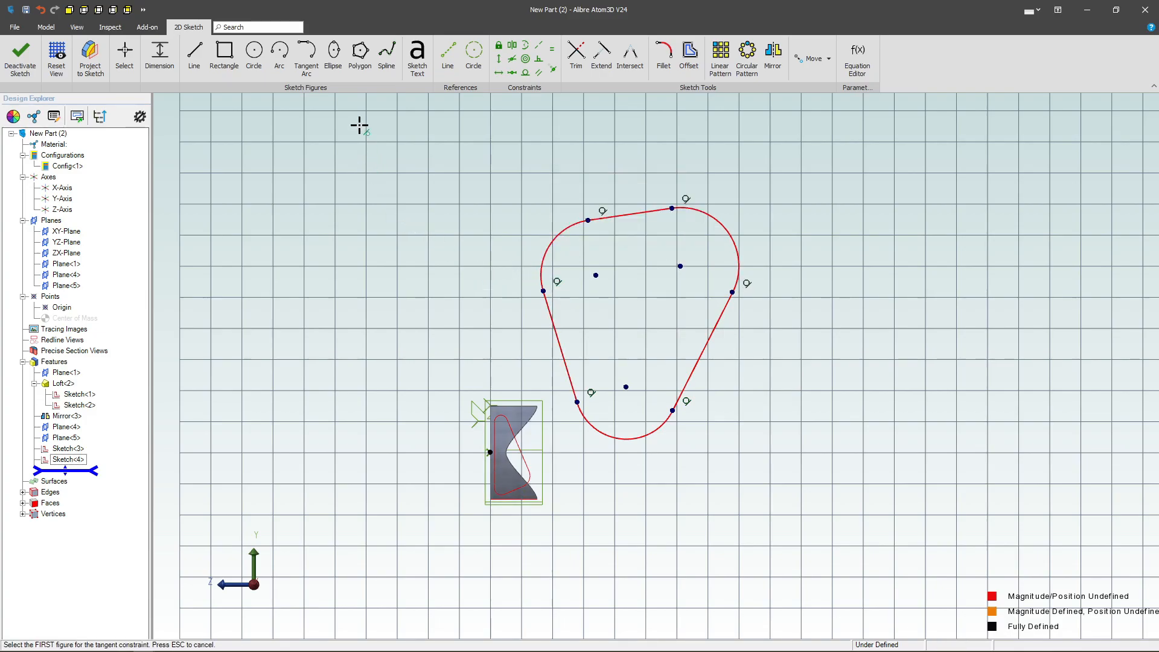
Dimension the upper-left arc's center from the origin, 4.330 in vertically and 3.104 in horizontally.
left_click(159, 59)
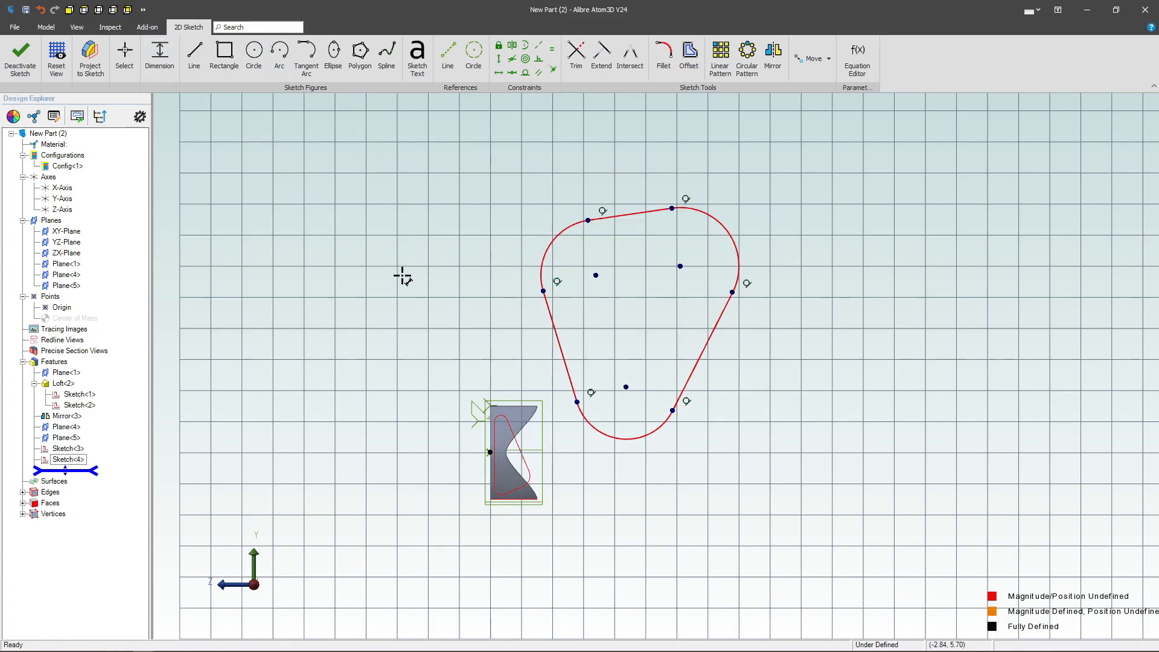
left_click(596, 275)
left_click(489, 451)
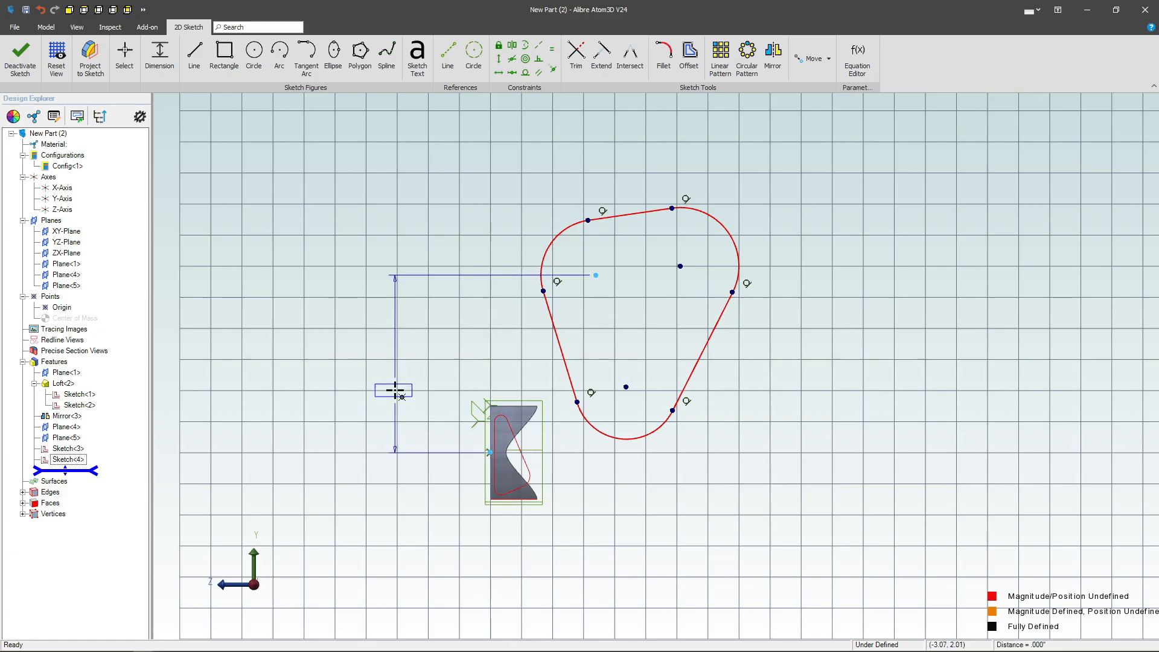
left_click(394, 391)
type("1.25")
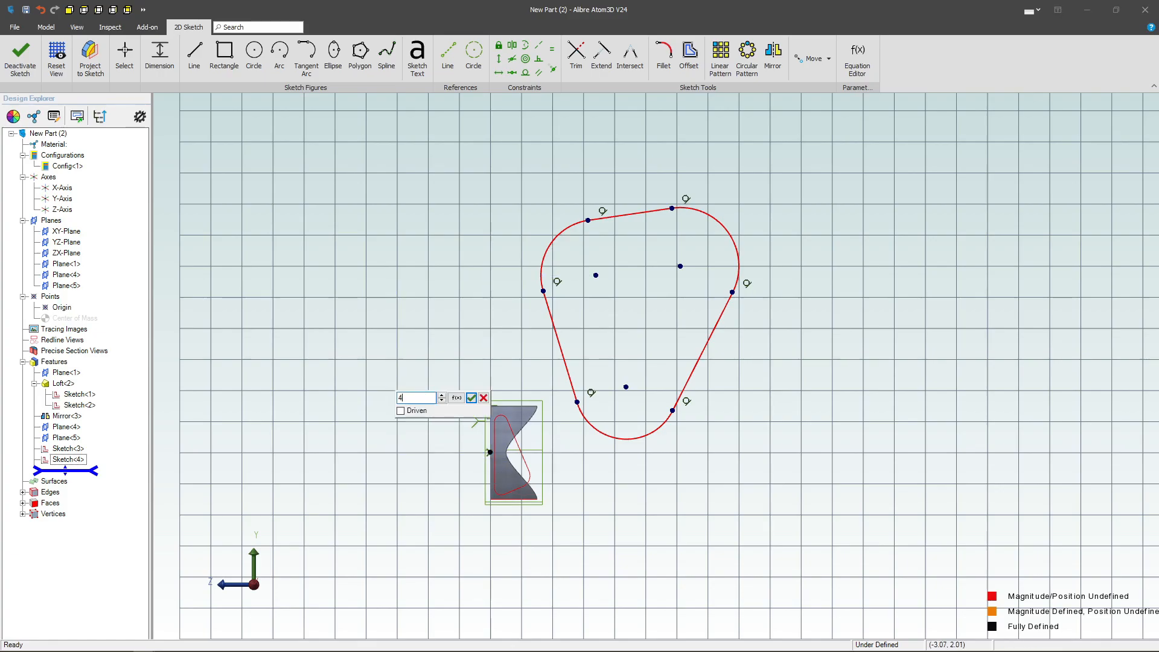
key("Return")
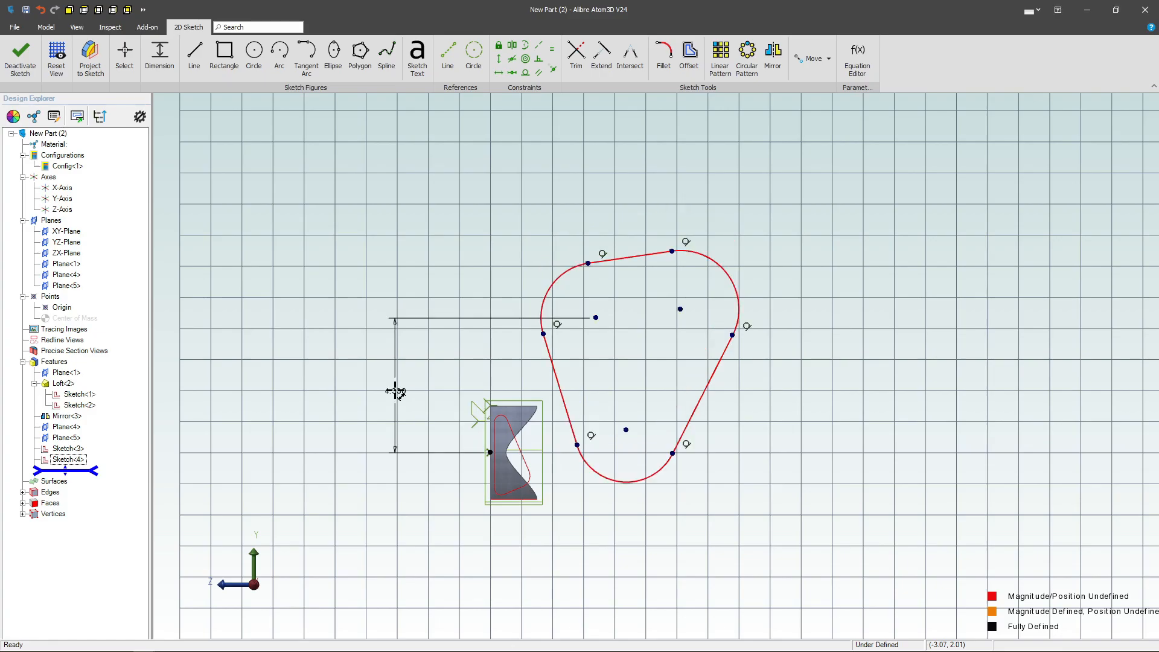
left_click(595, 317)
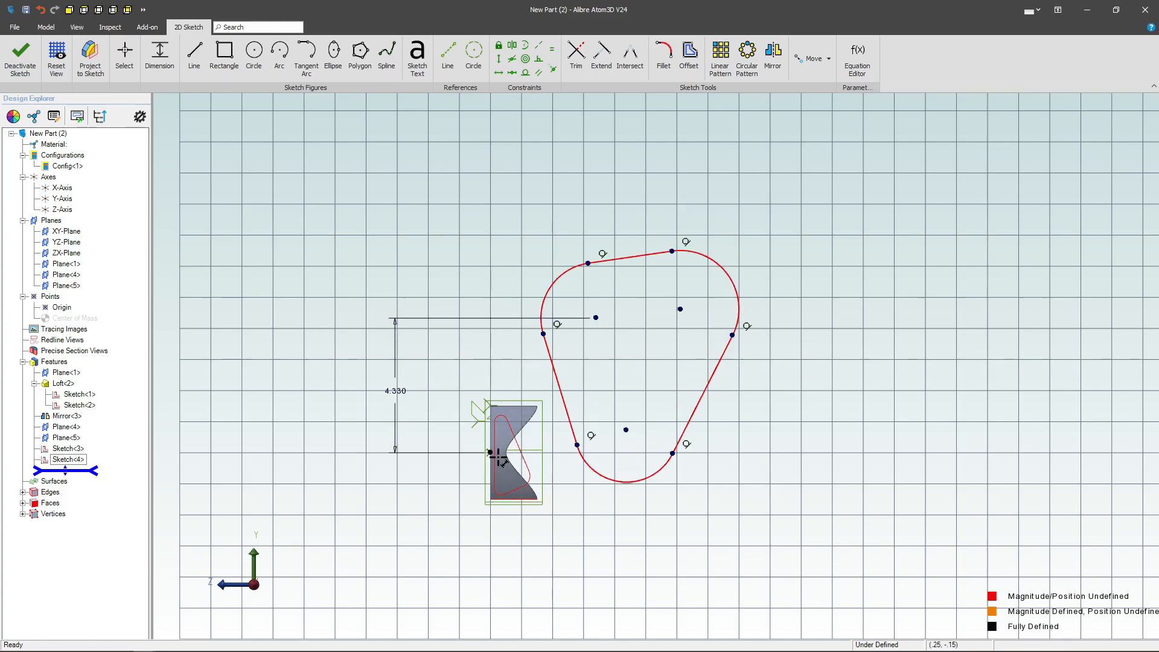
left_click(490, 452)
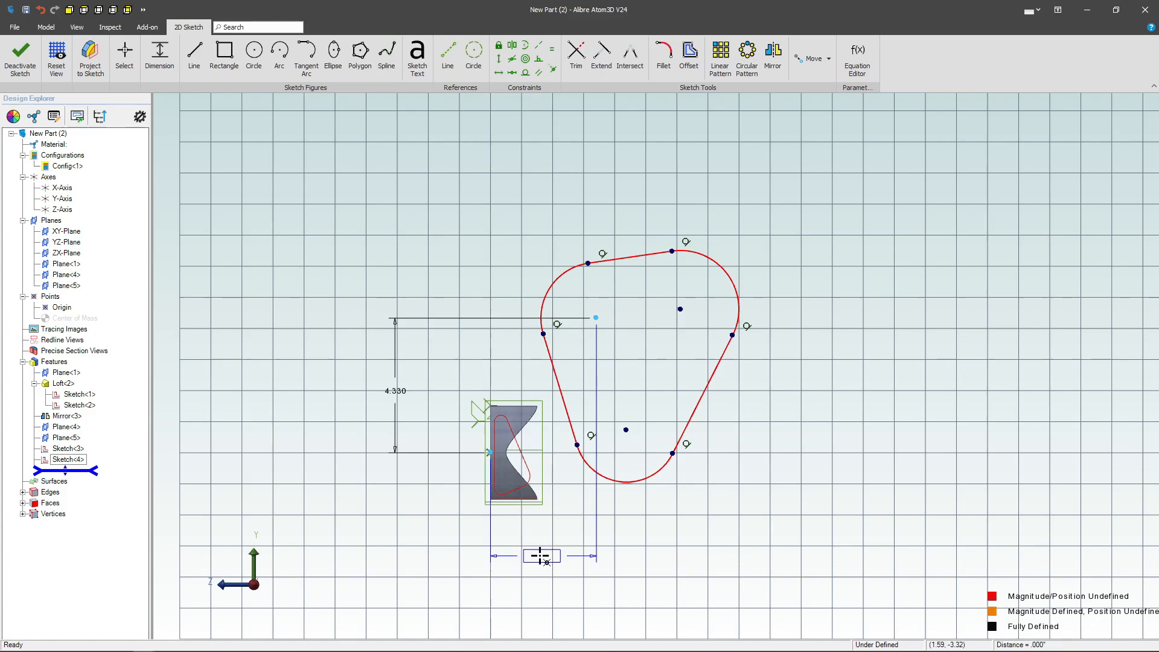
left_click(541, 561)
type("3.104")
key("Return")
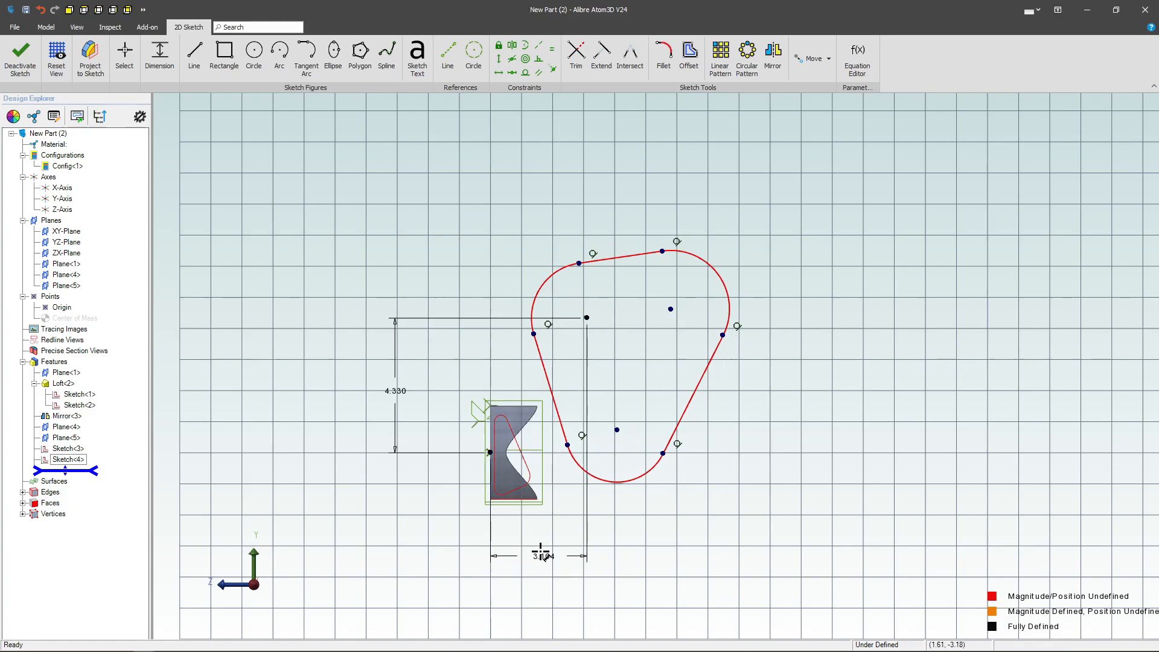
Dimension the upper-right arc's center from the origin, 4.26 in vertically and 3.779 in horizontally.
left_click(489, 451)
left_click(359, 402)
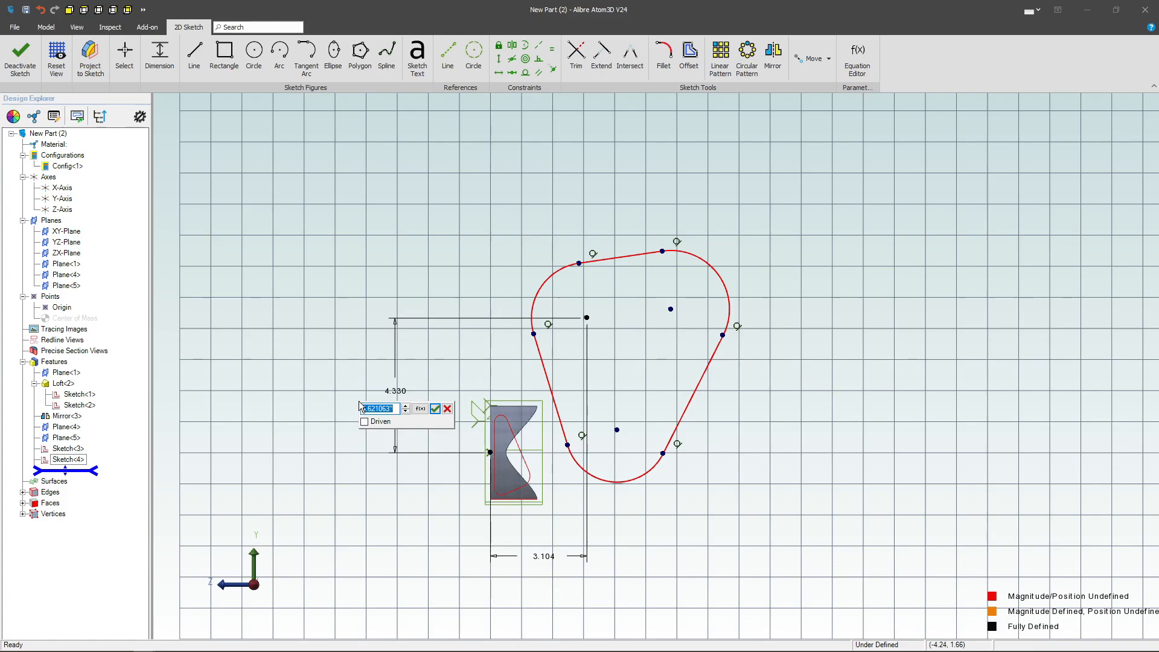
type("4.26")
key("Return")
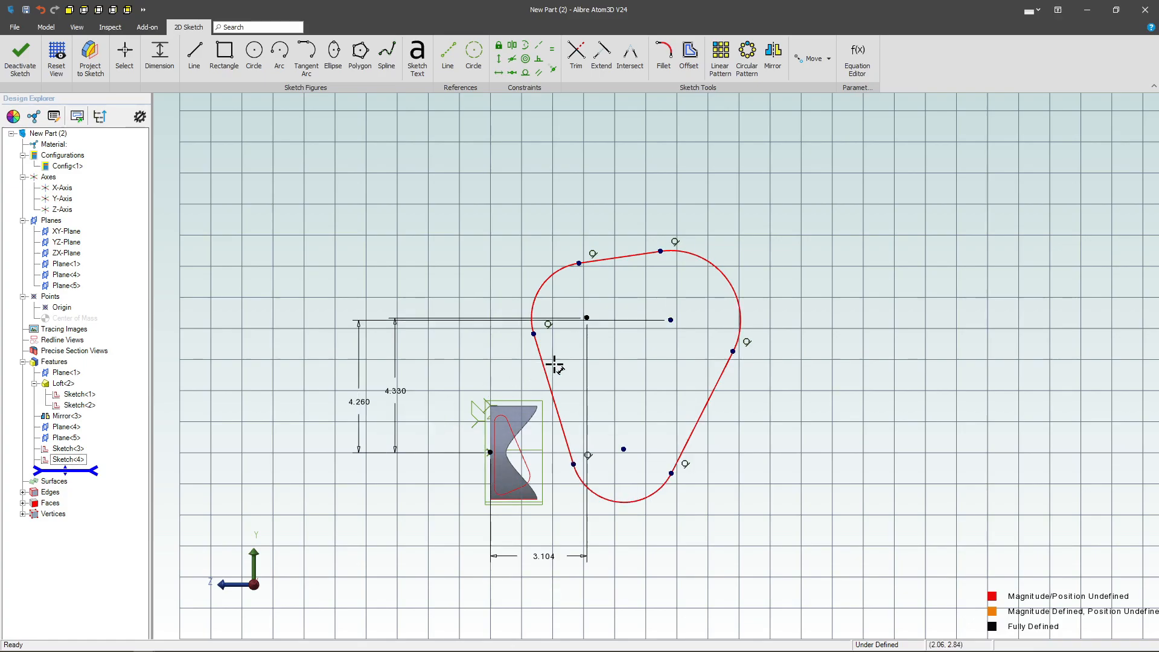
left_click(670, 320)
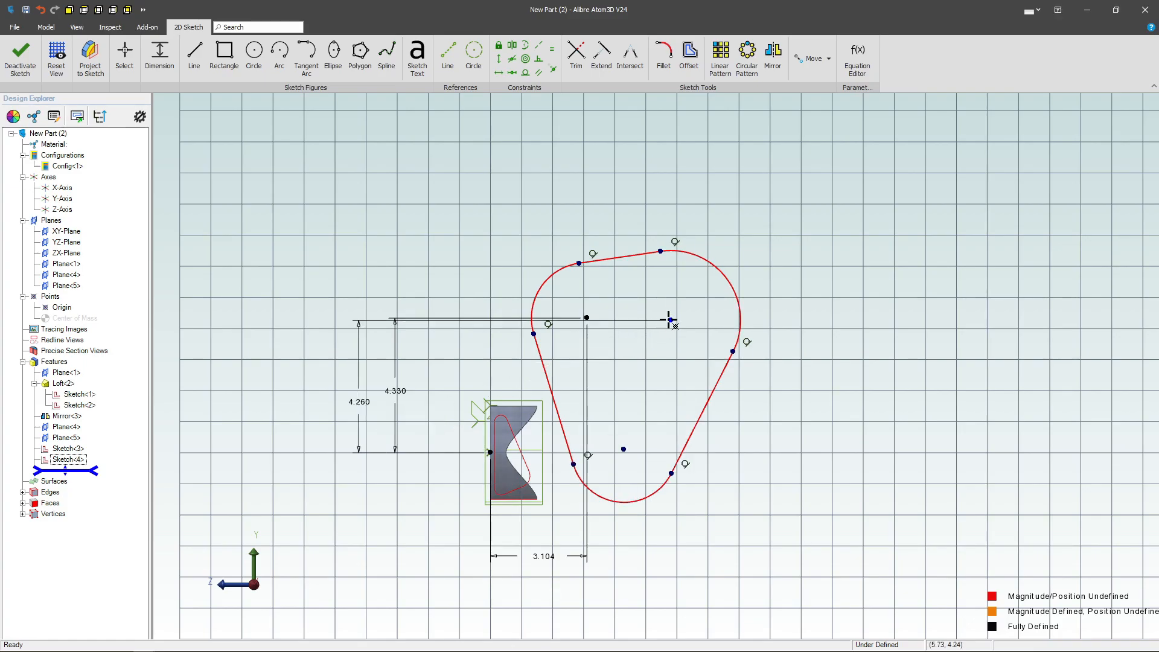
left_click(490, 452)
left_click(537, 598)
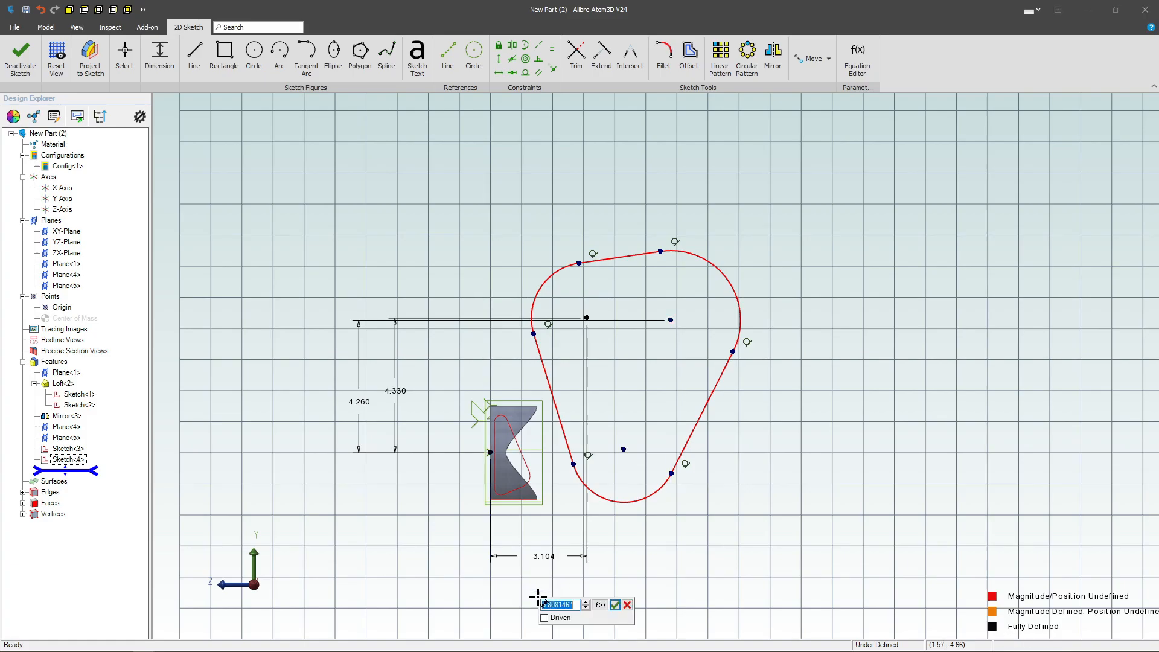
type("3.779")
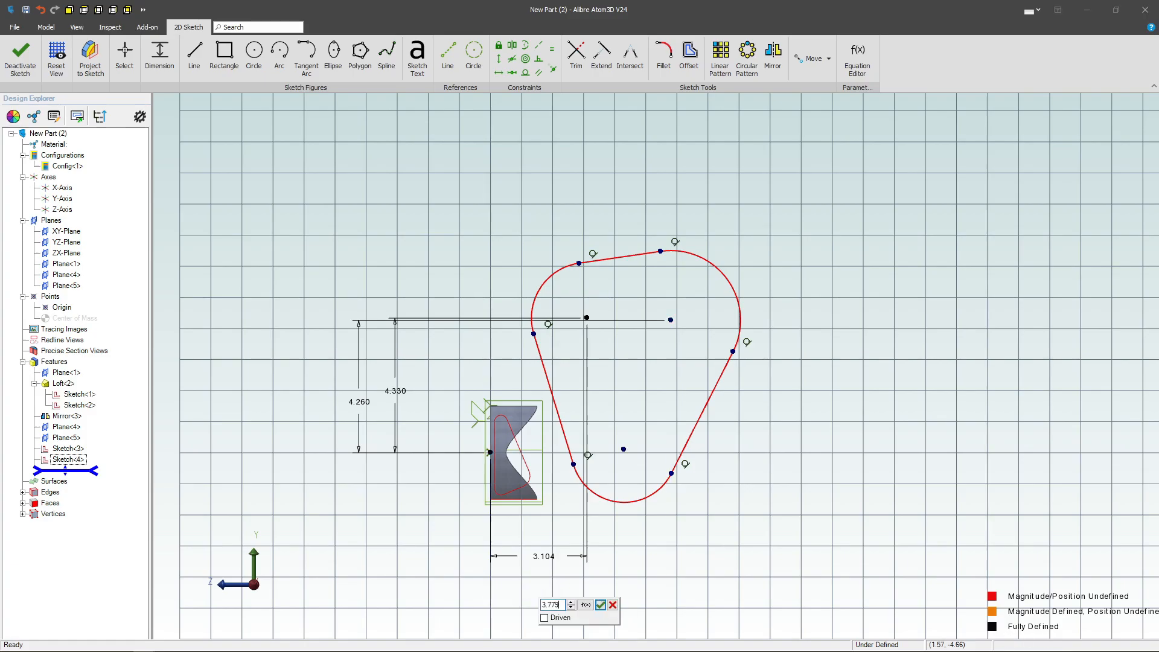
key("Return")
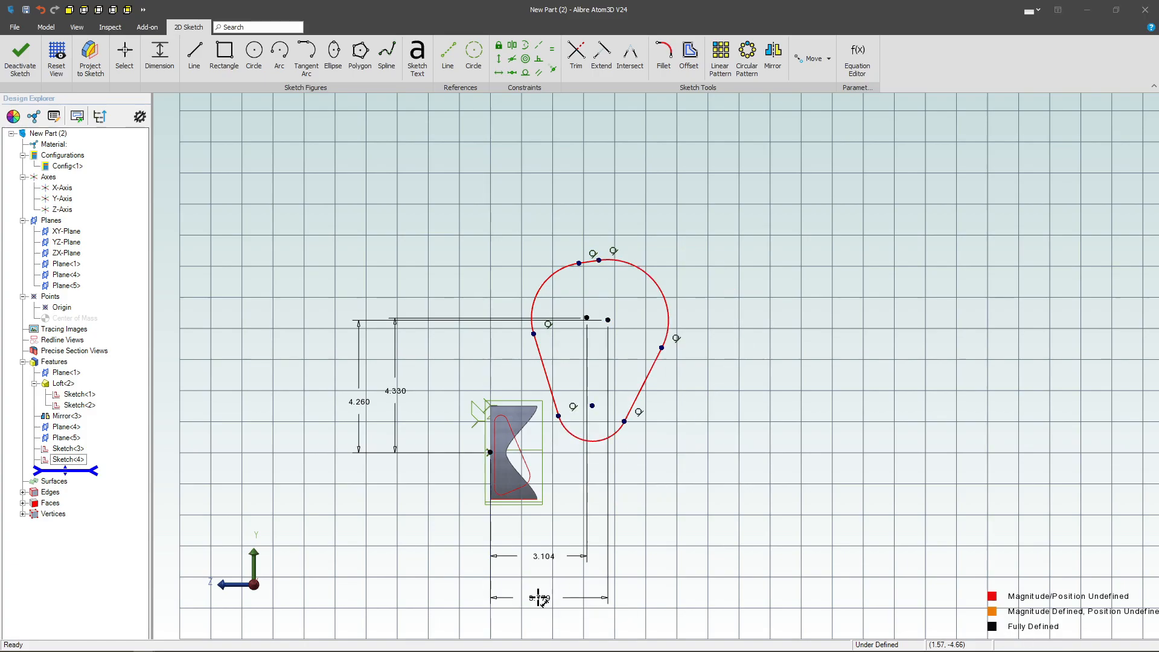
Dimension the lower arc's center from the origin, 2.793 in horizontally and 3.068 in vertically.
left_click(592, 406)
left_click(490, 452)
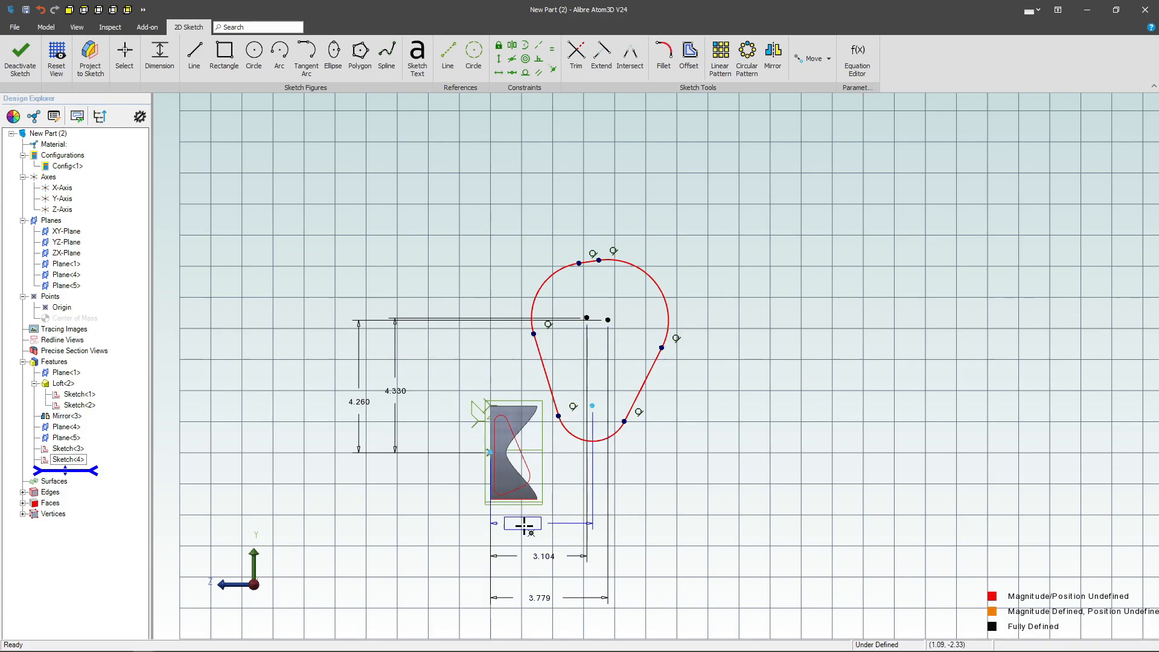
left_click(525, 533)
type("2.793")
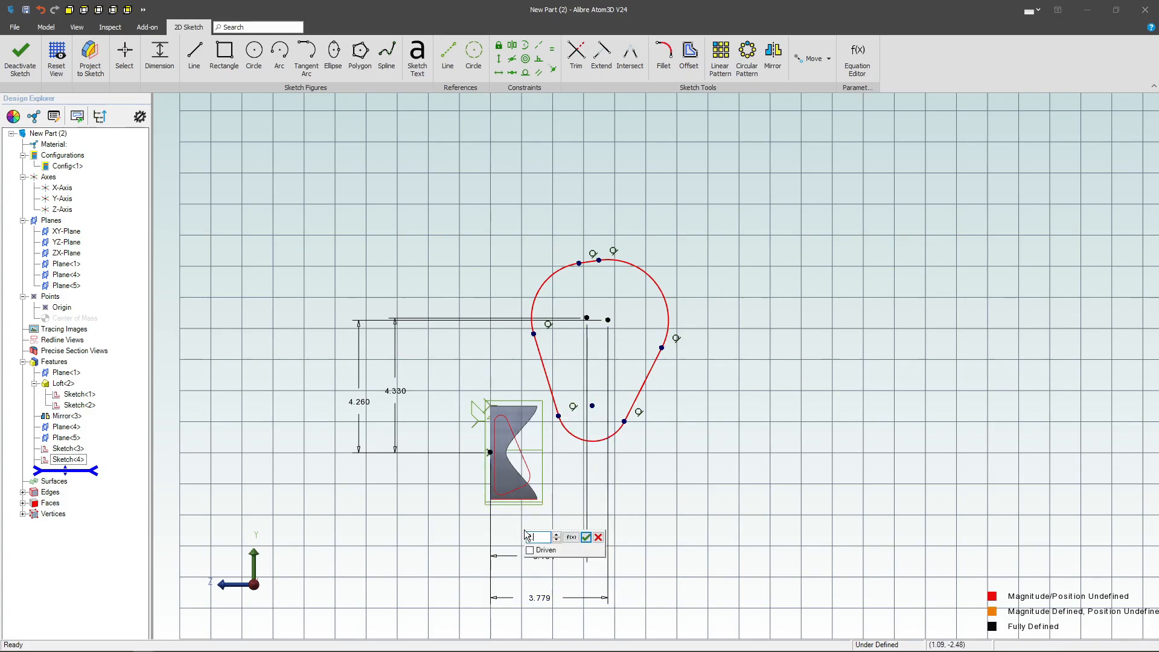
key("Return")
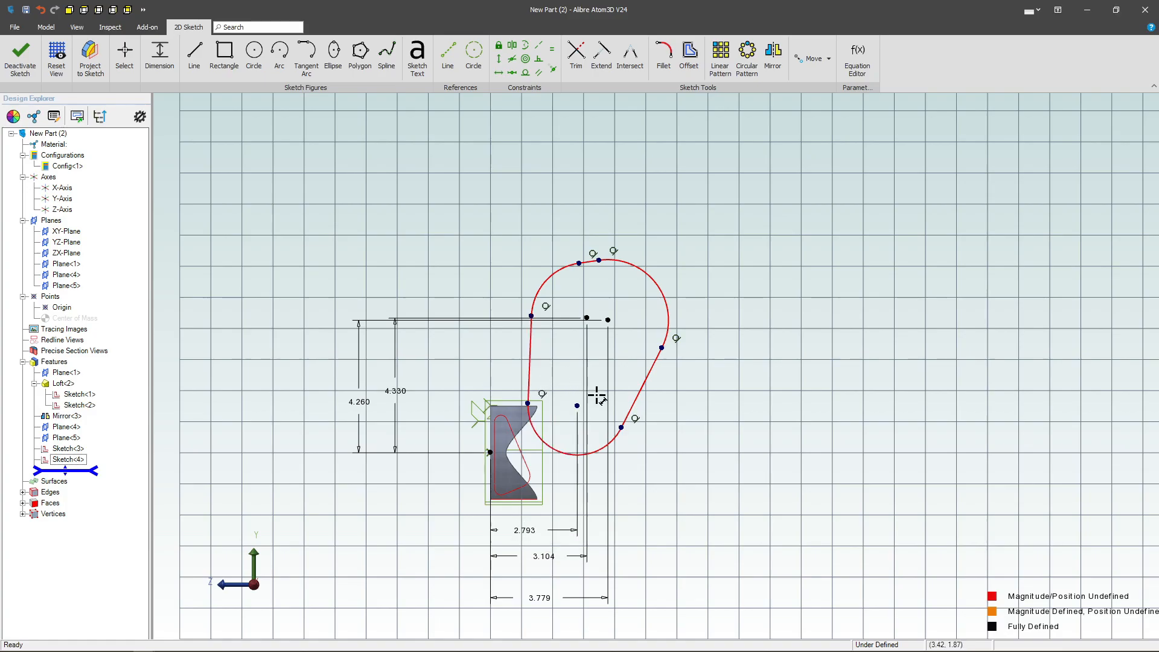
left_click(489, 452)
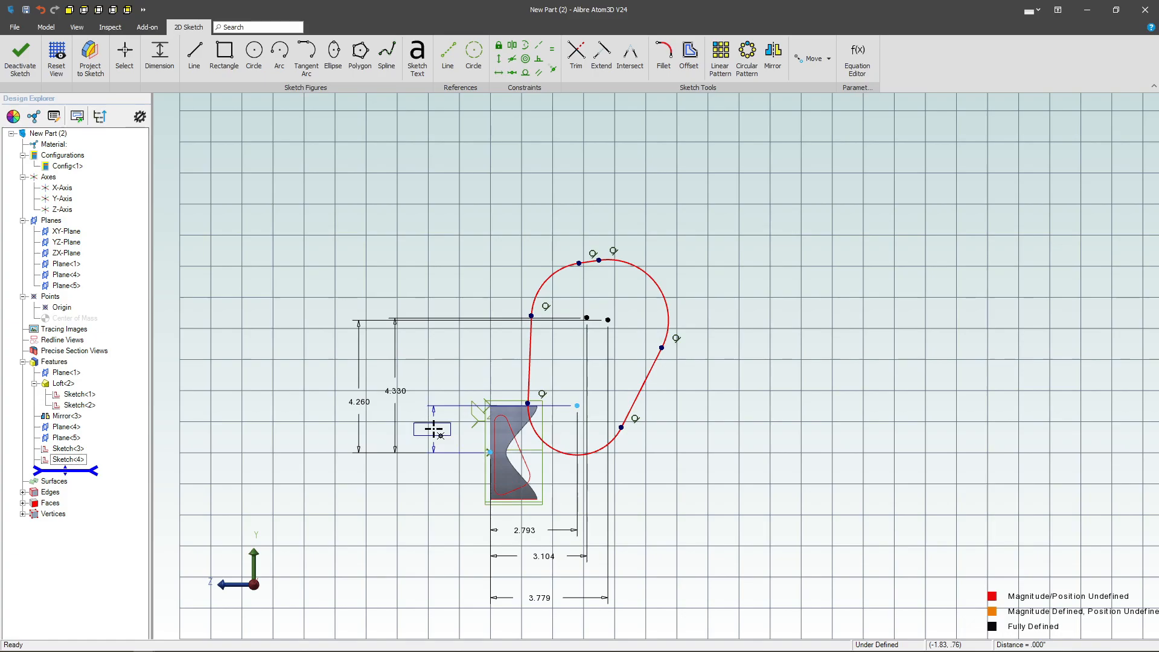
left_click(433, 430)
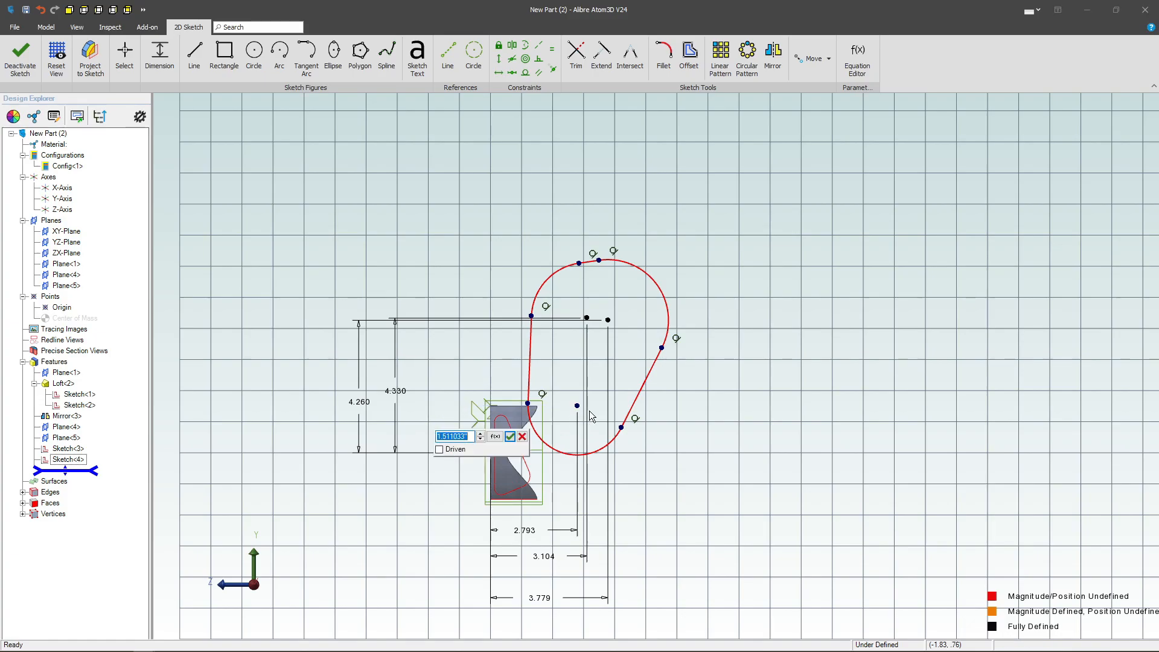
type("3.068")
key("Return")
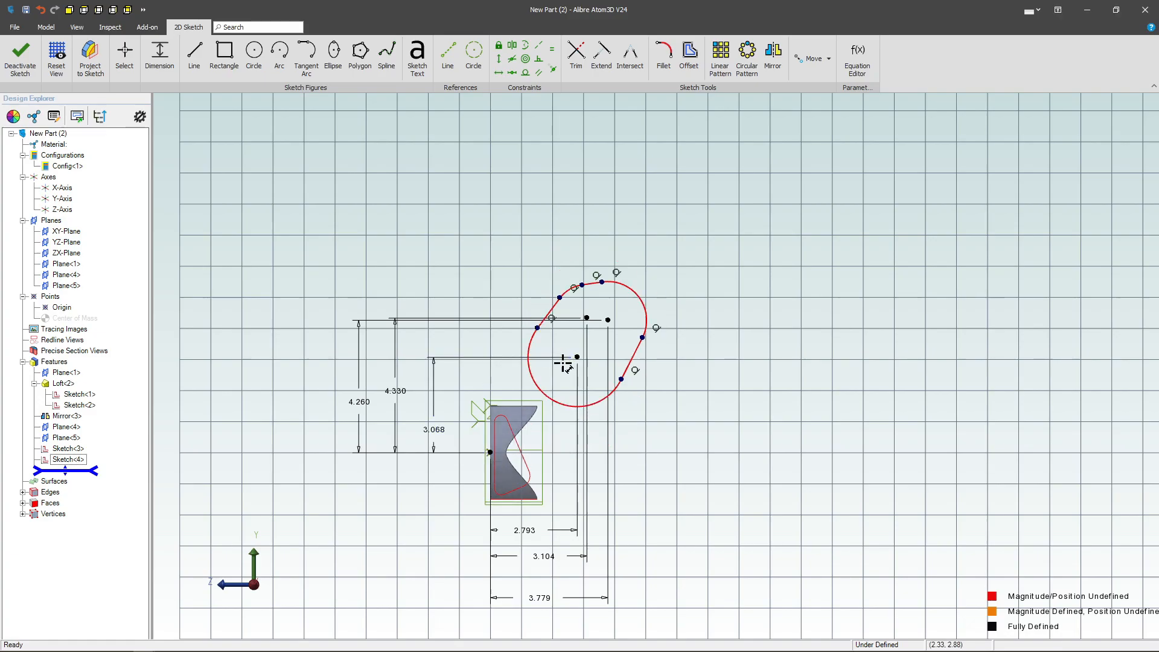
Apply equal size constraints so that all three corner arcs of the profile share the same radius.
scroll(561, 310, "up", 2)
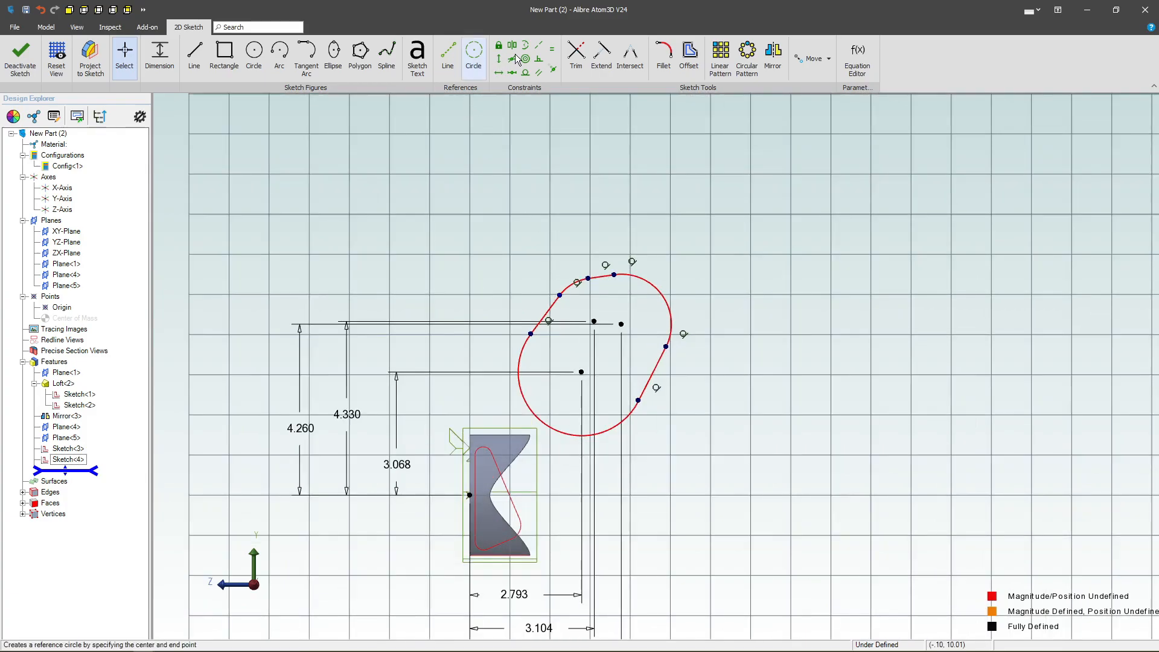
left_click(577, 281)
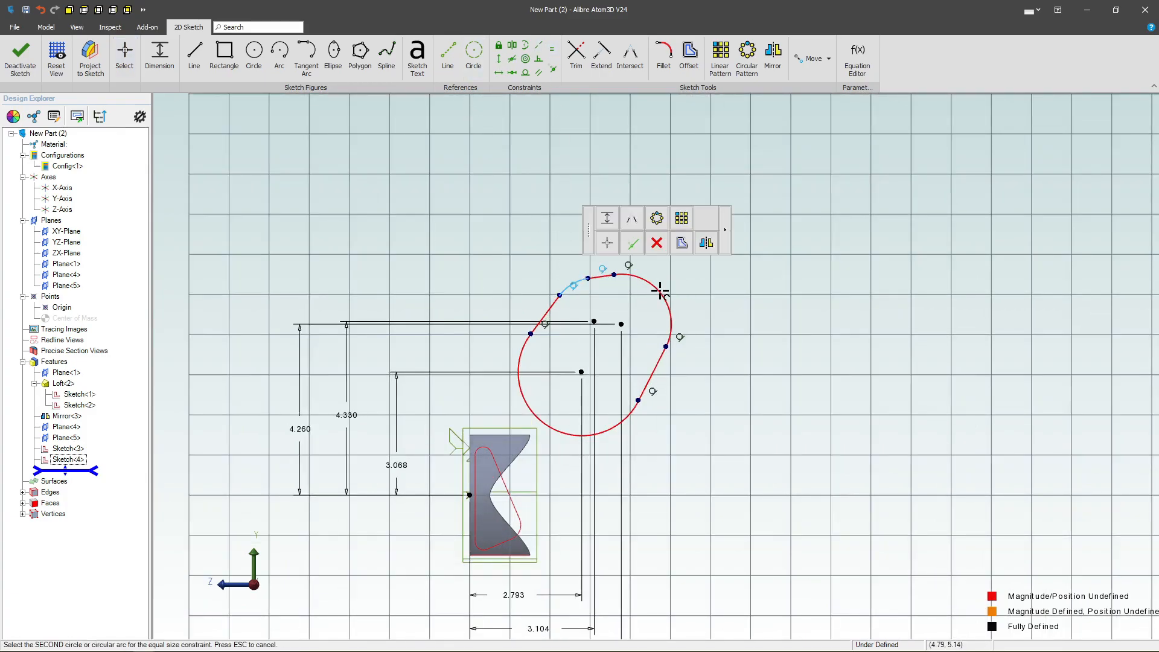
left_click(573, 283)
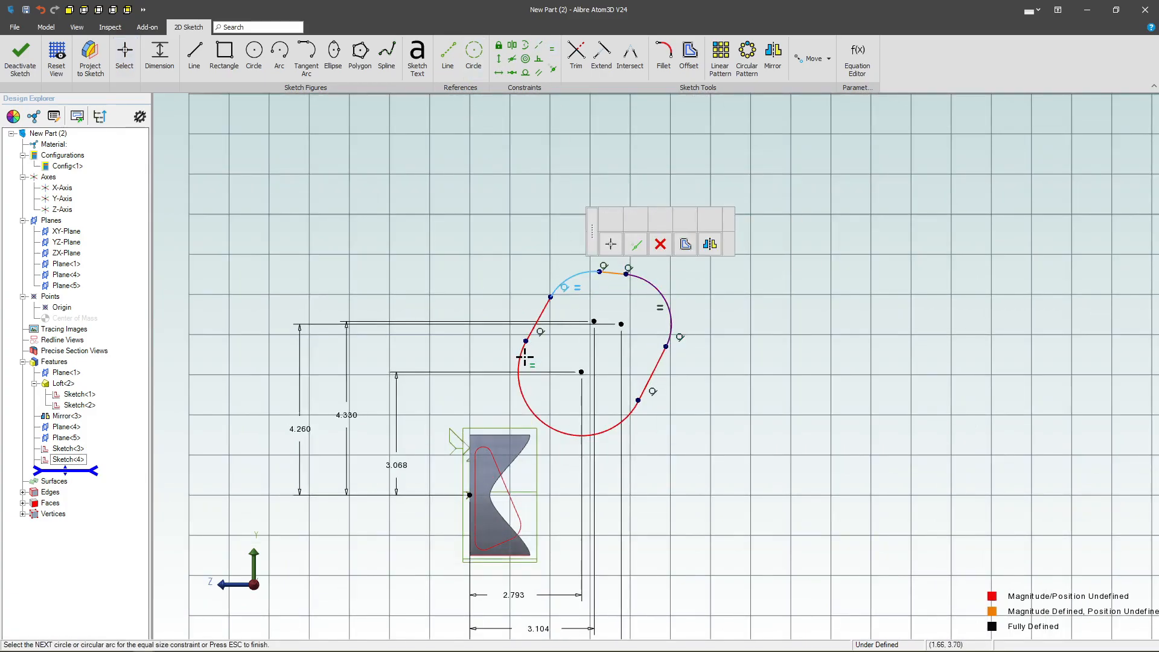
key("Escape")
left_click(523, 396)
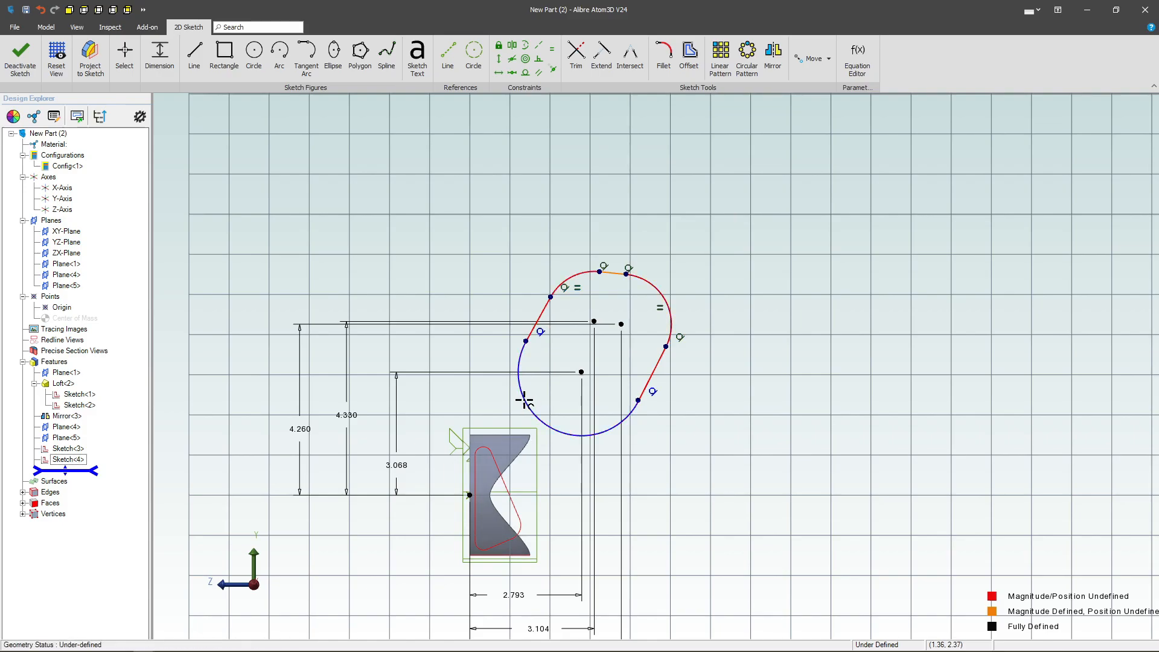
left_click(661, 295)
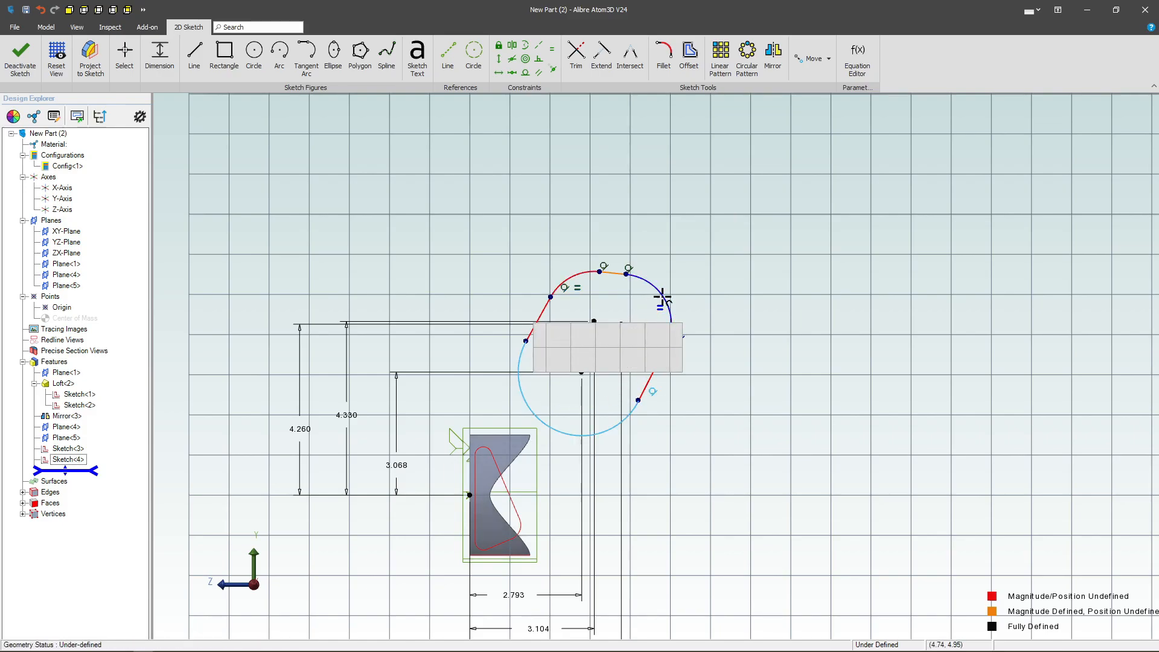
key("Escape")
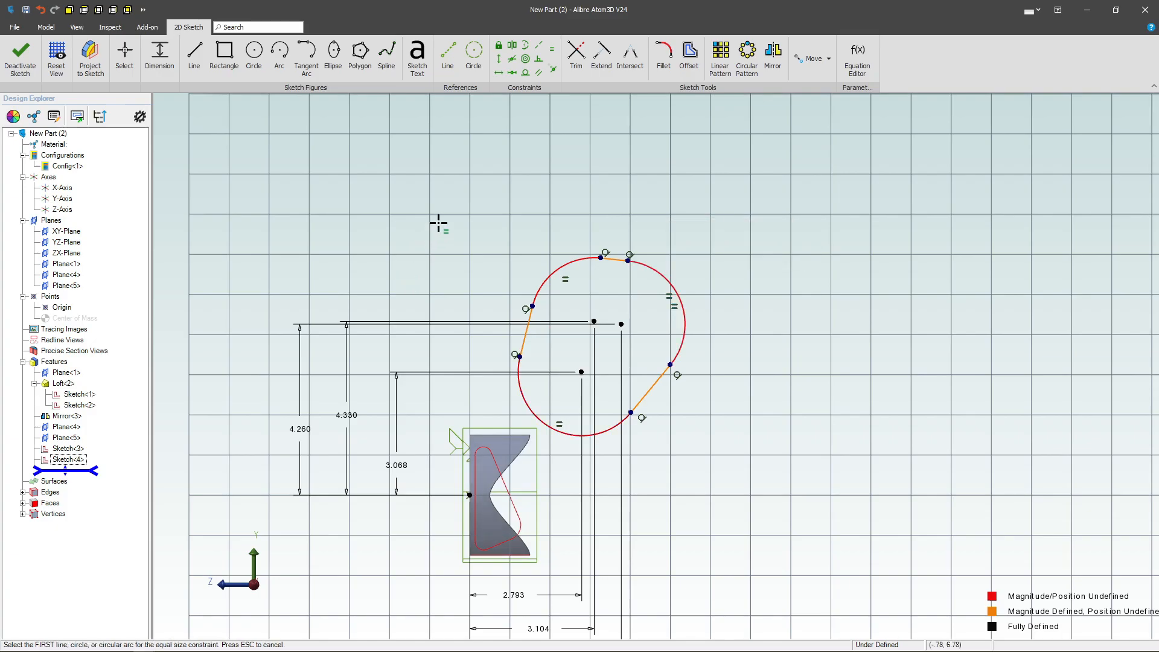
Dimension the upper-right corner arc with a radius of 0.5 in.
left_click(159, 58)
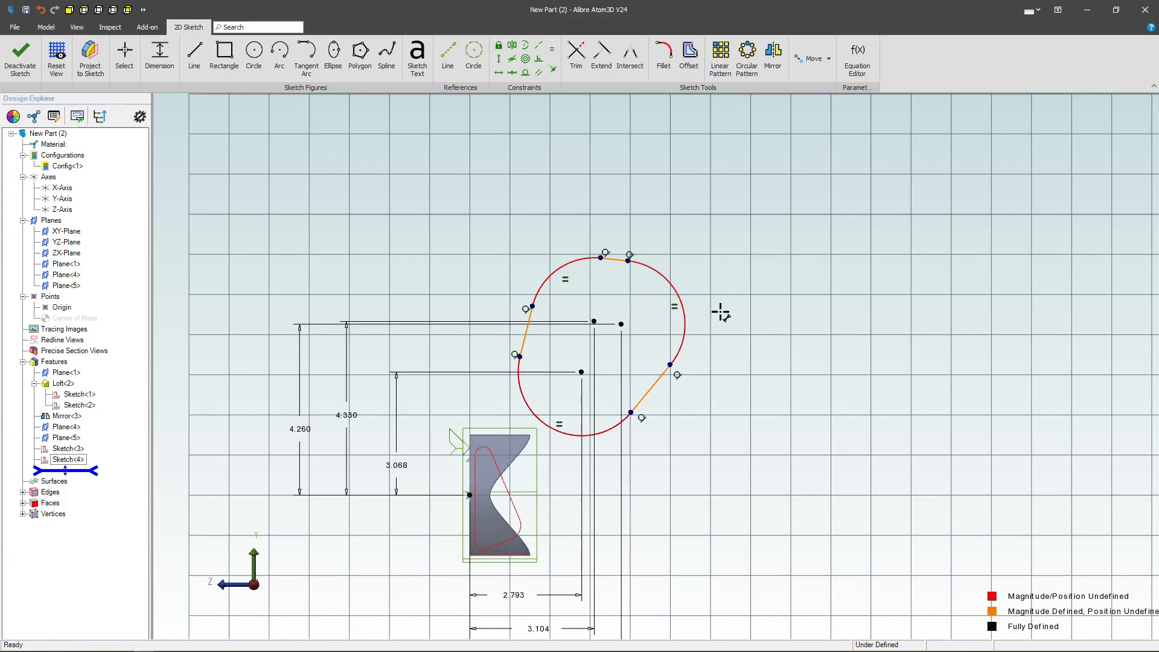
left_click(683, 311)
left_click(745, 306)
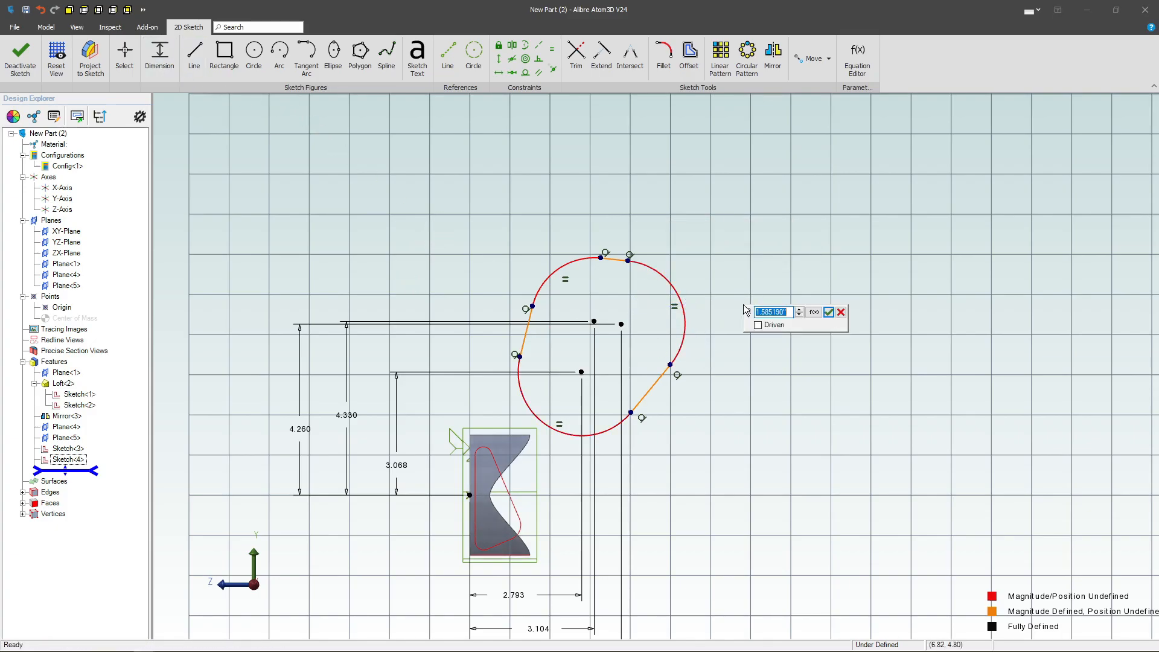
type(".5")
key("Return")
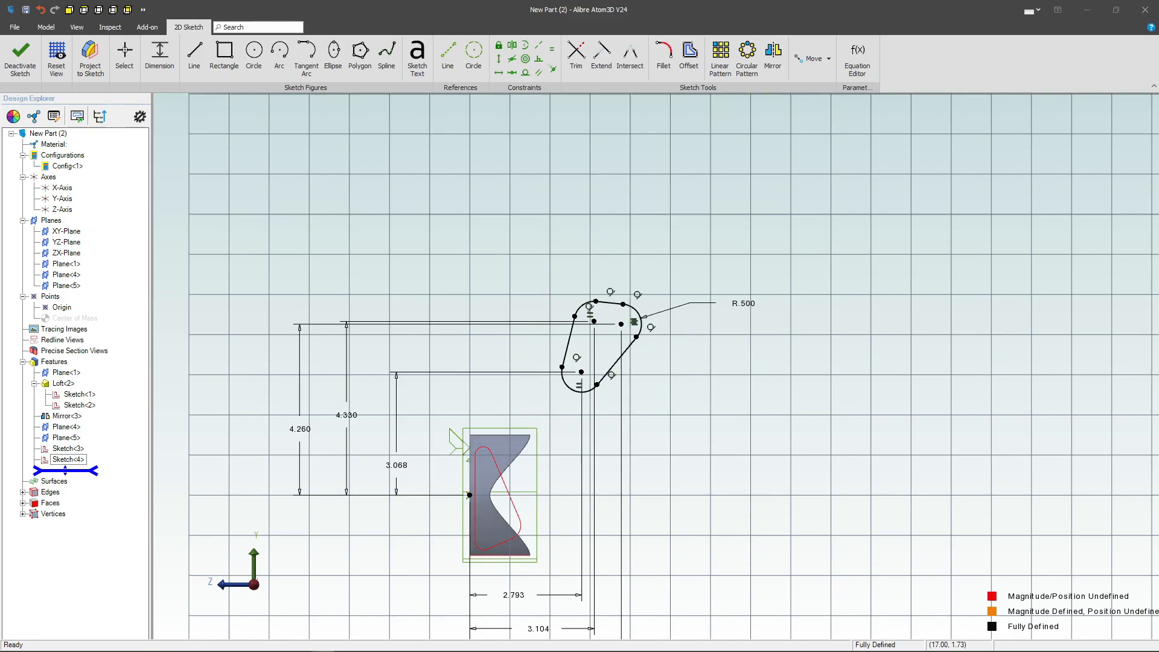
Set the horizontal distance from the origin to the lower arc's center to 3 in.
scroll(529, 289, "down", 1)
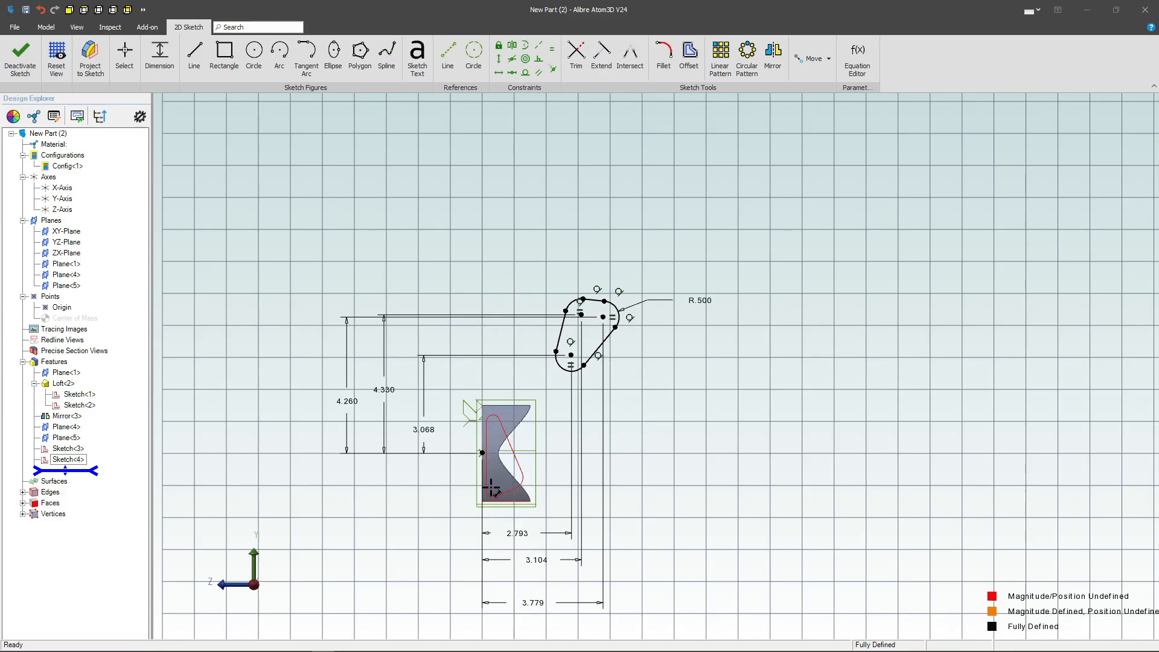
scroll(517, 523, "up", 1)
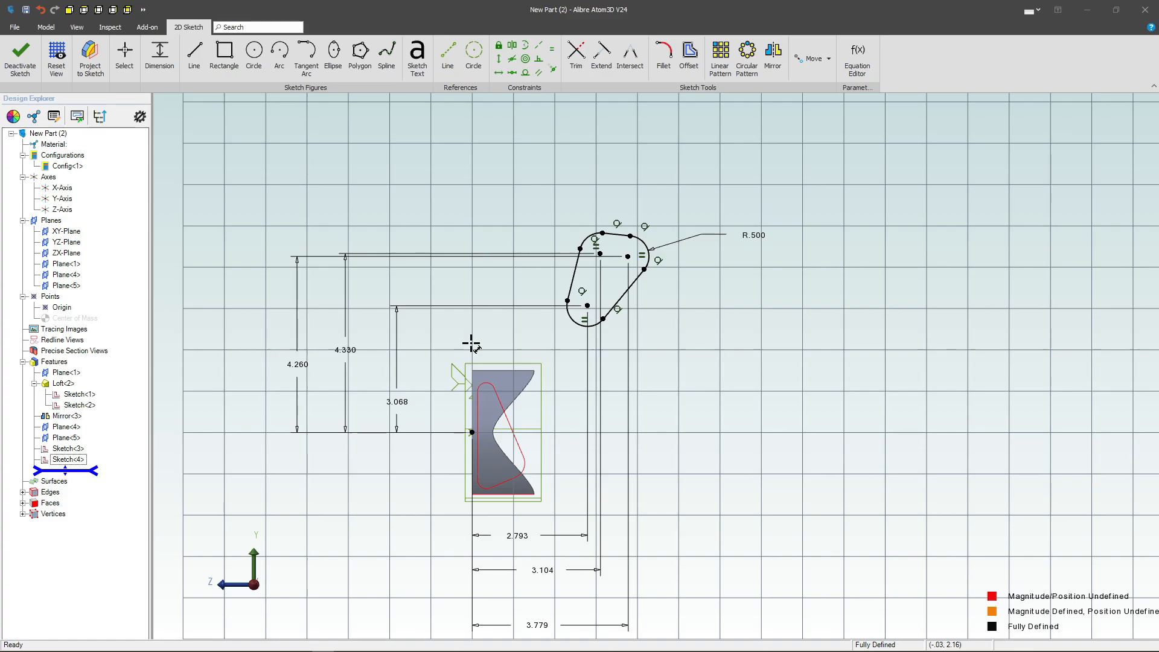
scroll(448, 324, "down", 2)
scroll(445, 395, "up", 1)
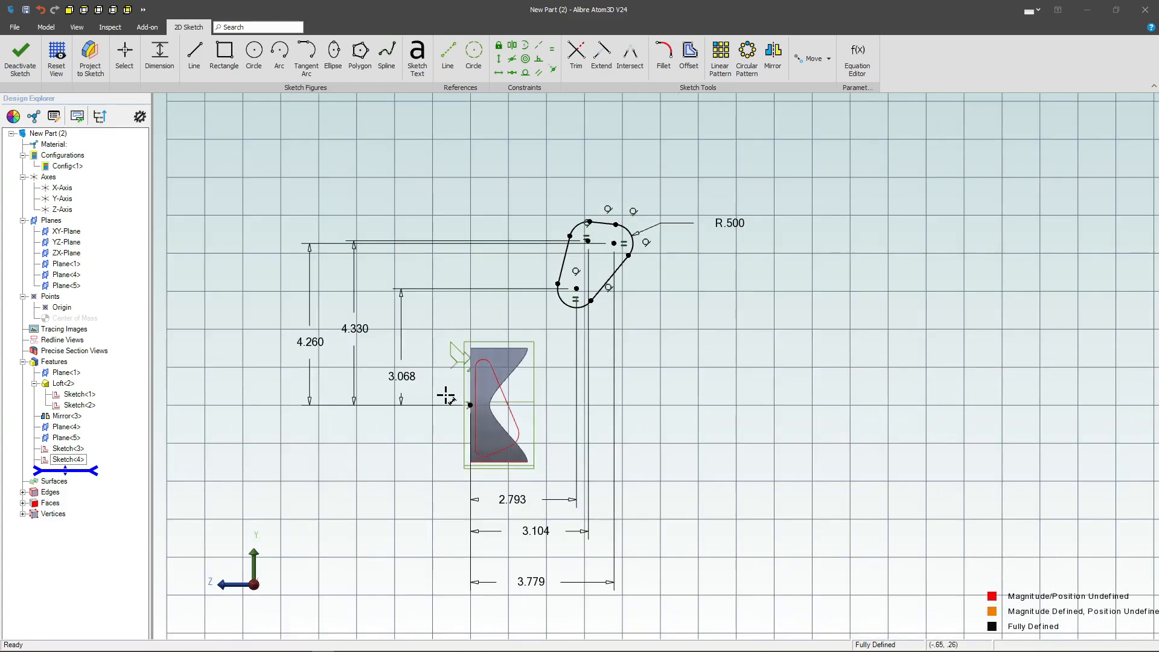
double_click(513, 500)
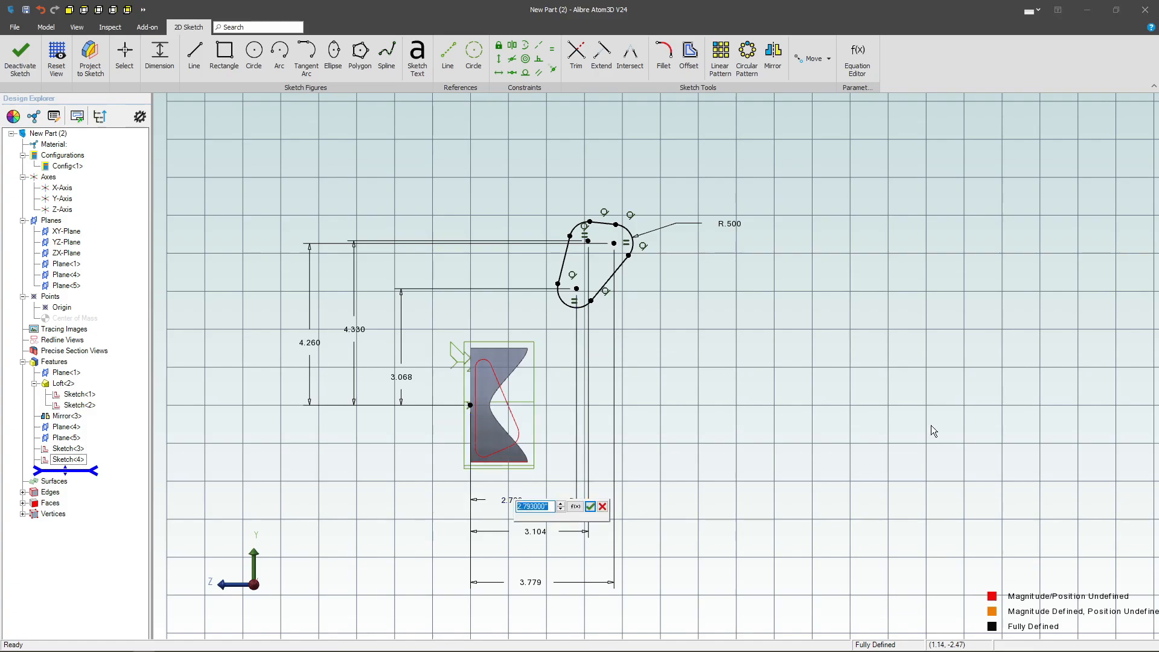
type("3")
key("Return")
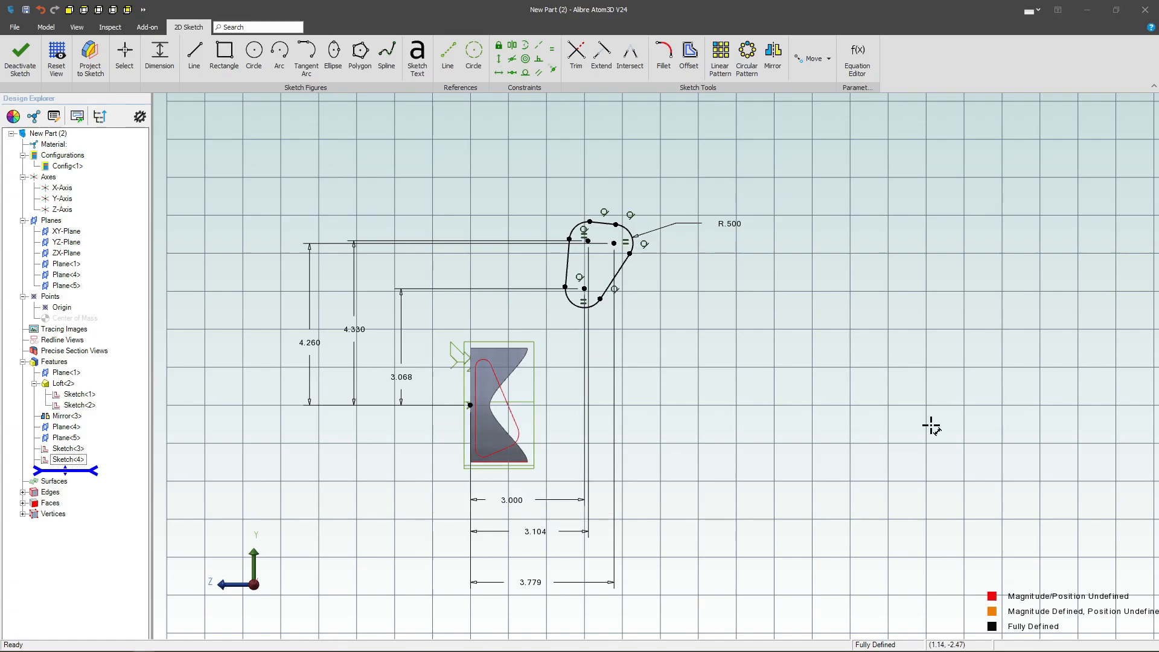
Restore the horizontal distance from the origin to the lower arc's center to 2.793 in.
double_click(511, 500)
type("2.75")
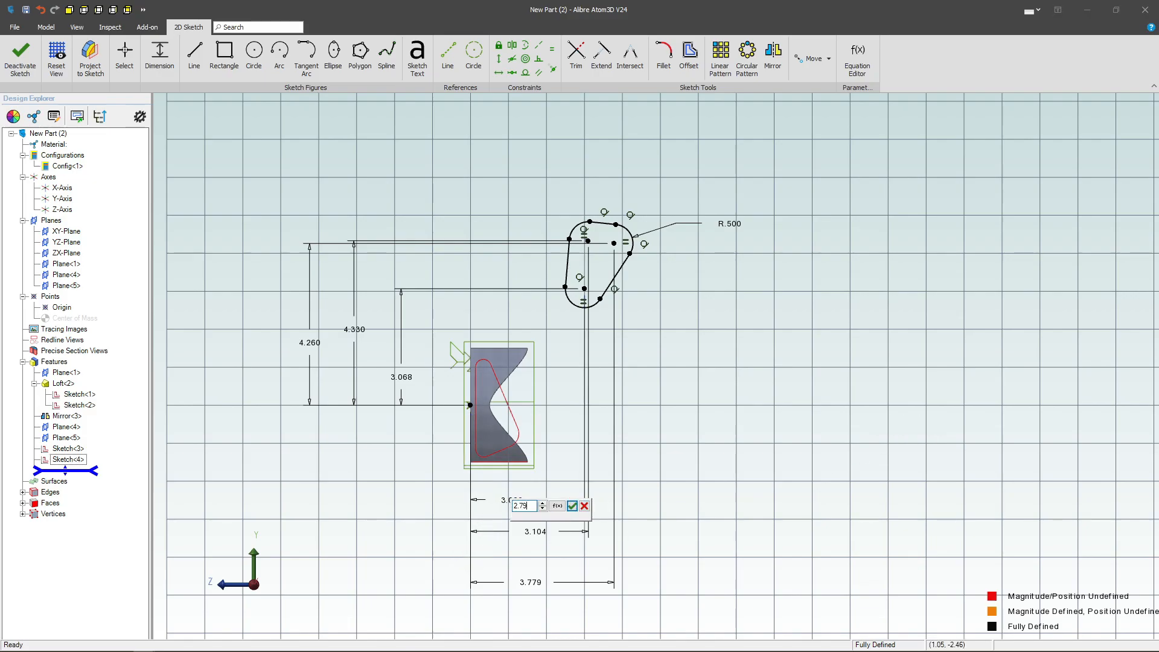
key("Return")
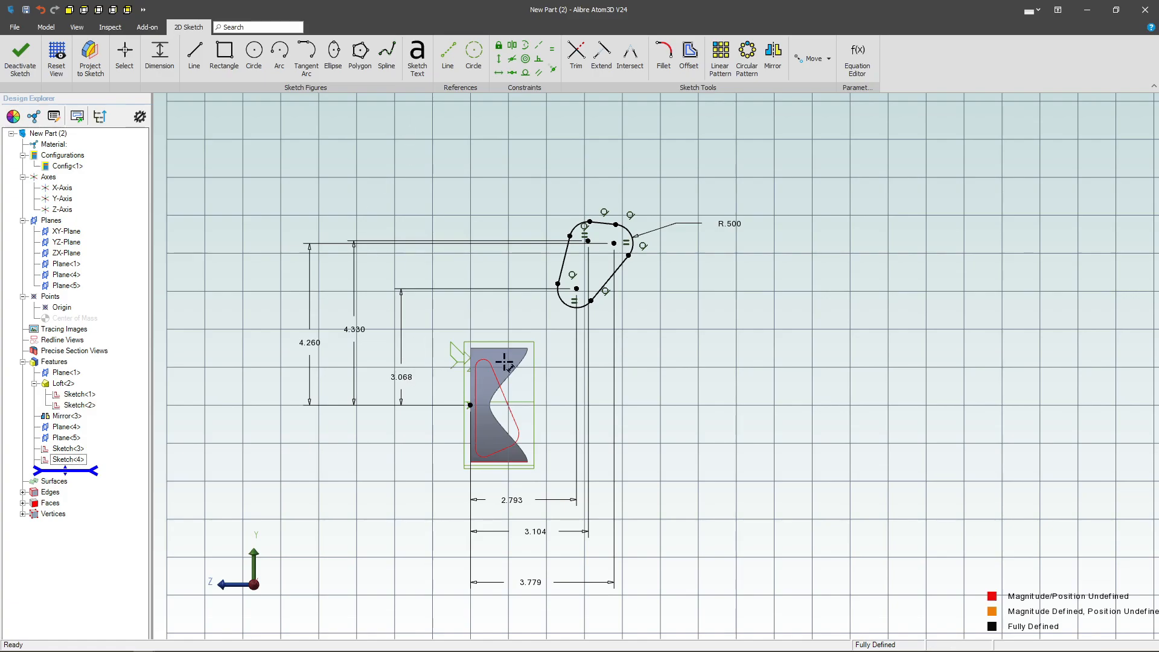
middle_click_drag(687, 449, 657, 432)
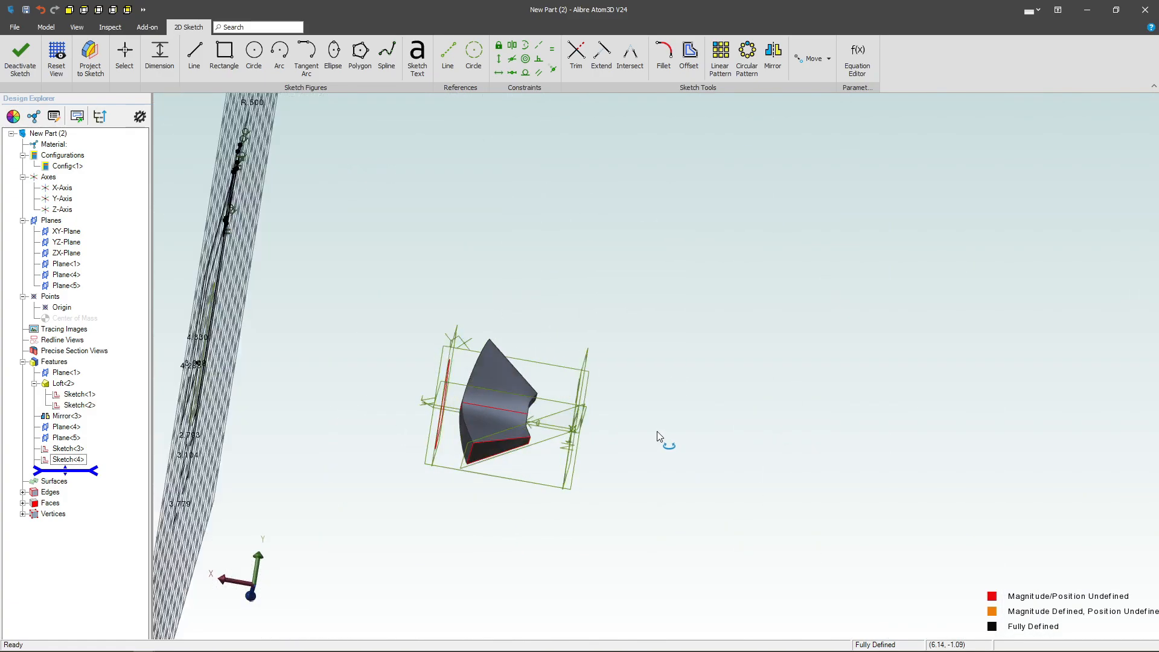